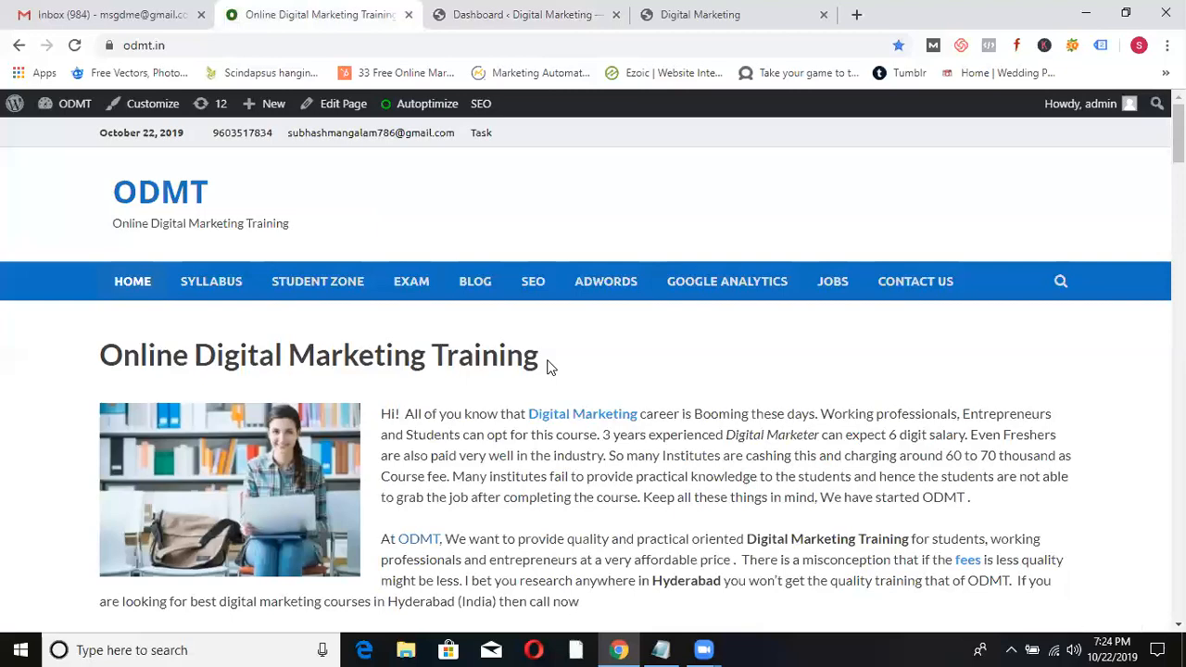
# - Scroll through the odmt.in training site page
pyautogui.scroll(-15, 564, 330)
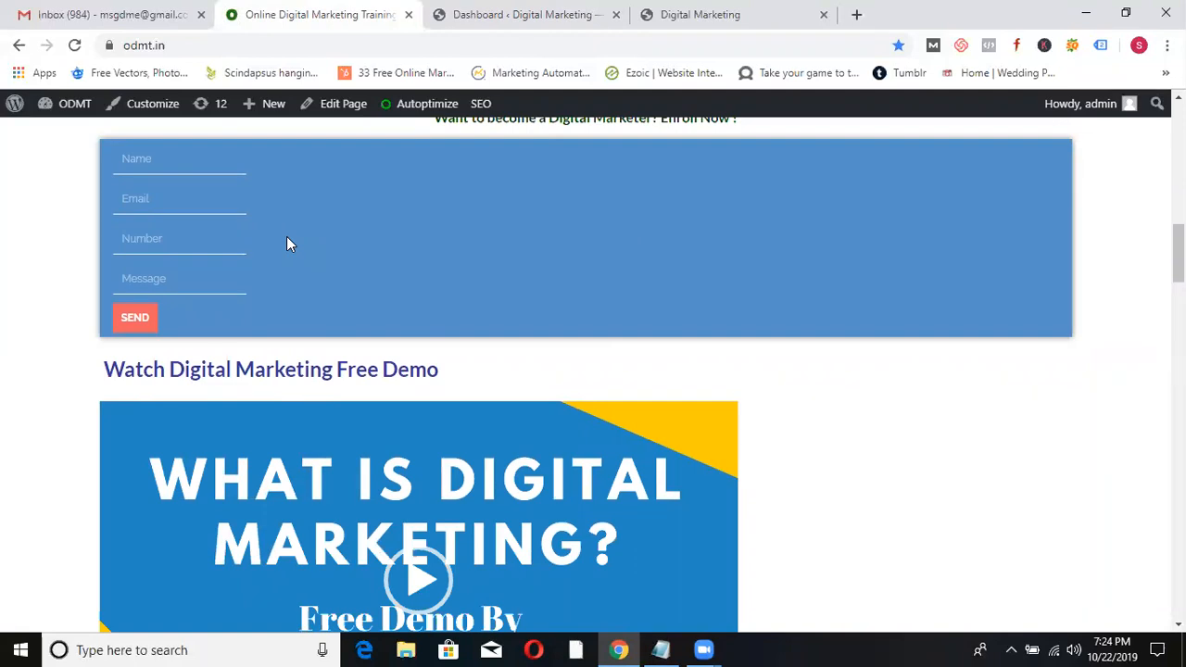
pyautogui.scroll(-12, 555, 389)
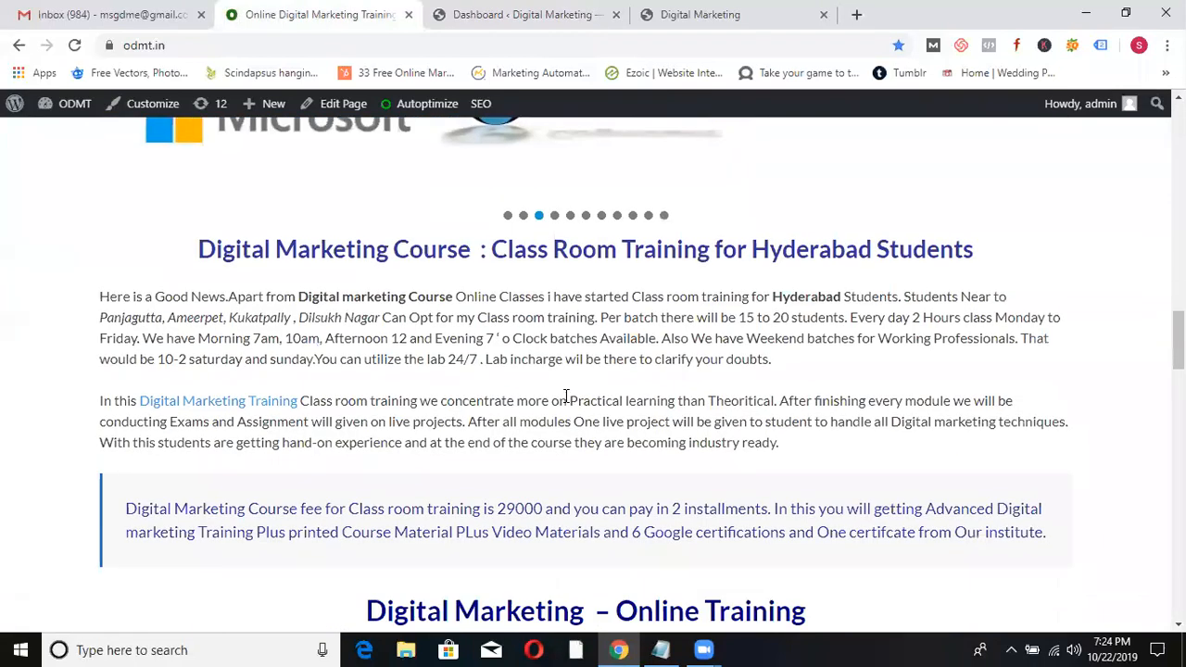
pyautogui.scroll(8, 566, 397)
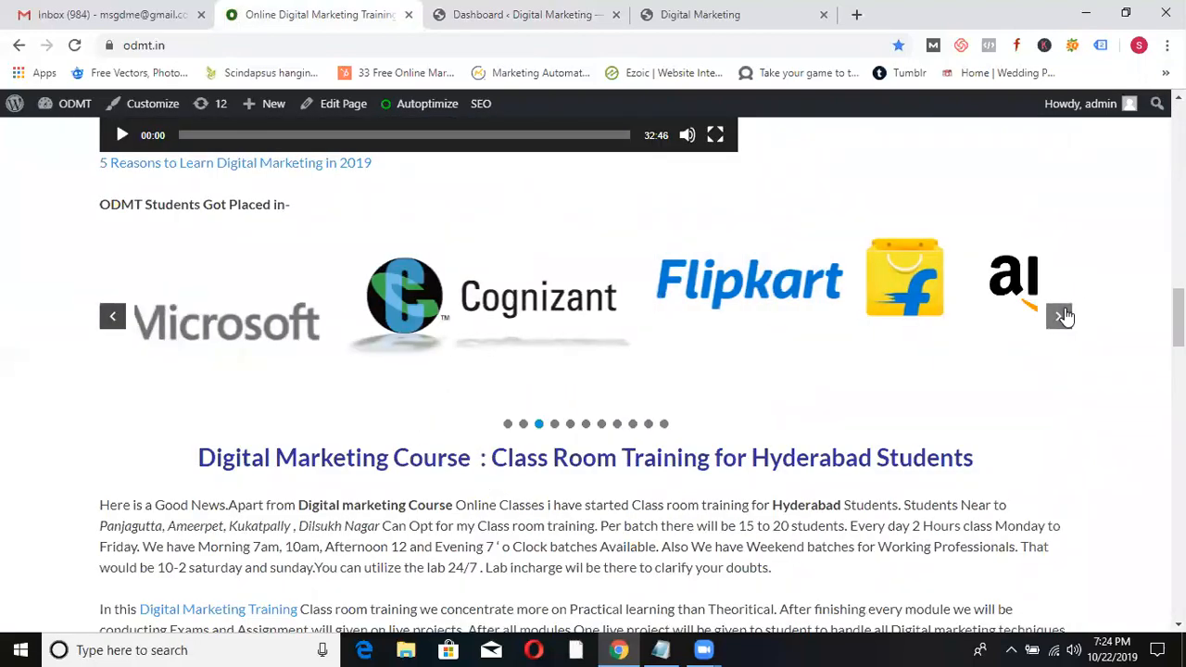
pyautogui.scroll(-15, 1032, 380)
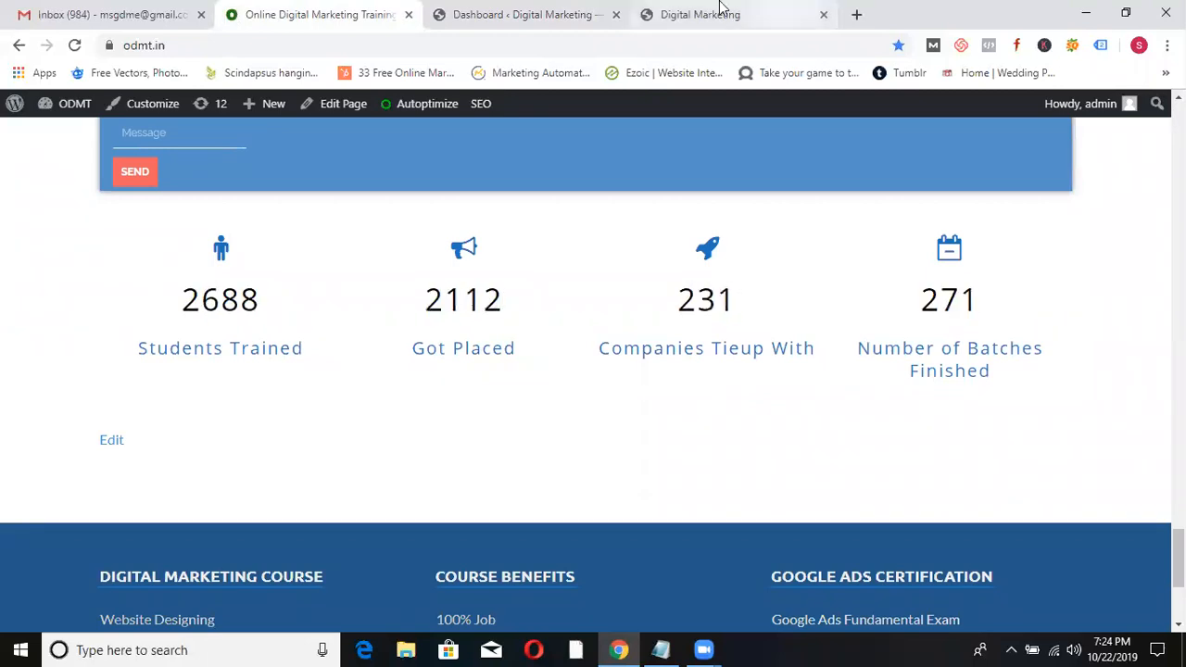
# - Switch to the Digital Marketing blog and scroll its homepage
pyautogui.click(701, 11)
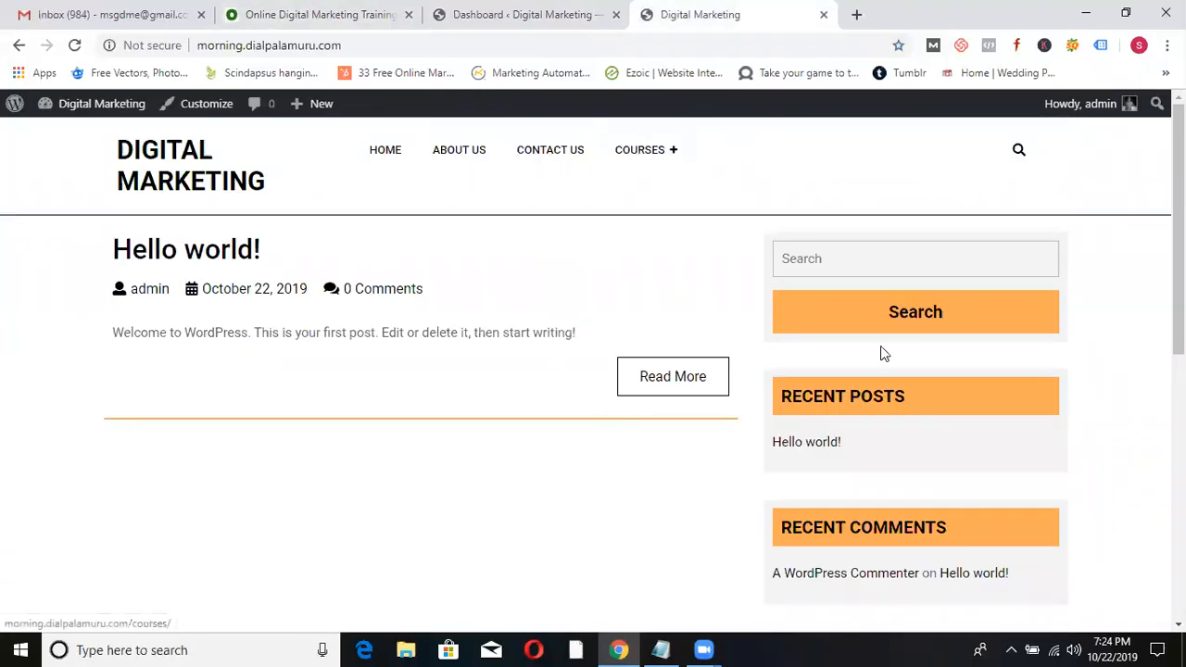
pyautogui.scroll(-6, 1048, 444)
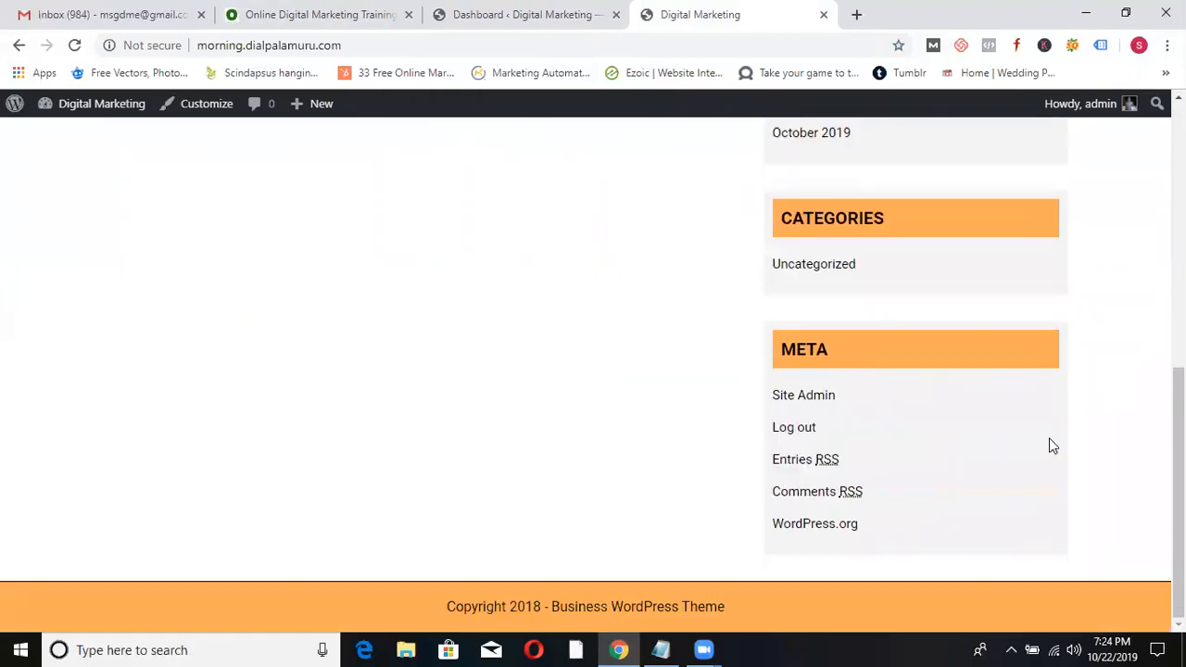
pyautogui.scroll(5, 1049, 444)
pyautogui.scroll(1, 1051, 445)
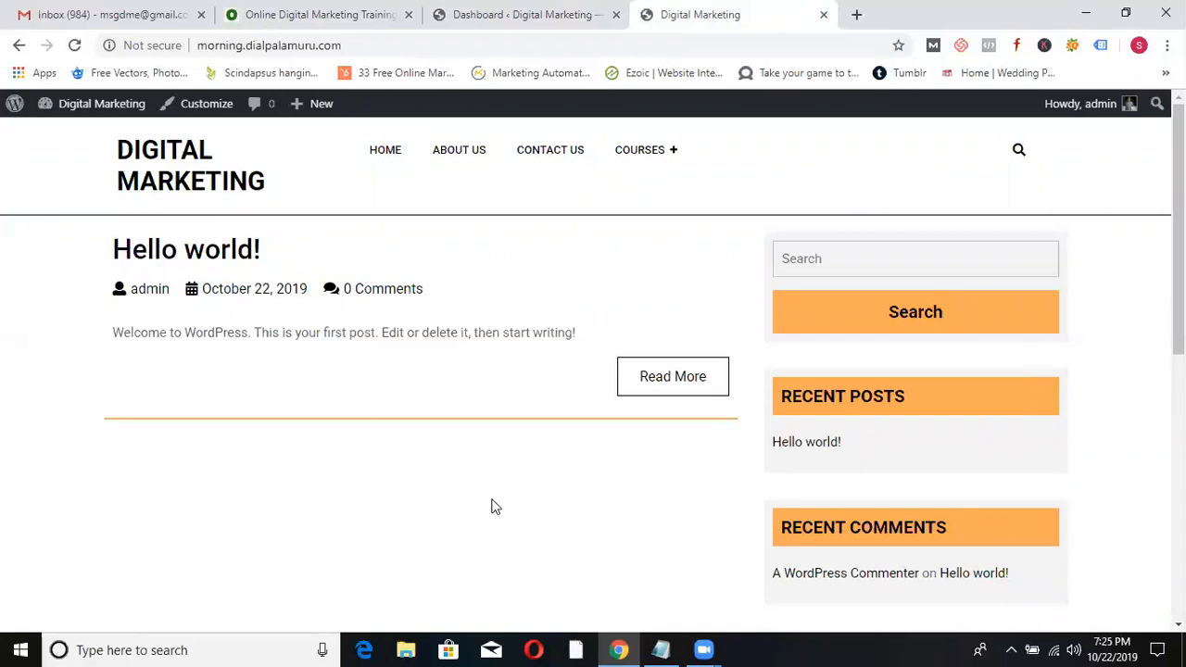
# - Go to the ODMT site's Student Zone page
pyautogui.click(264, 13)
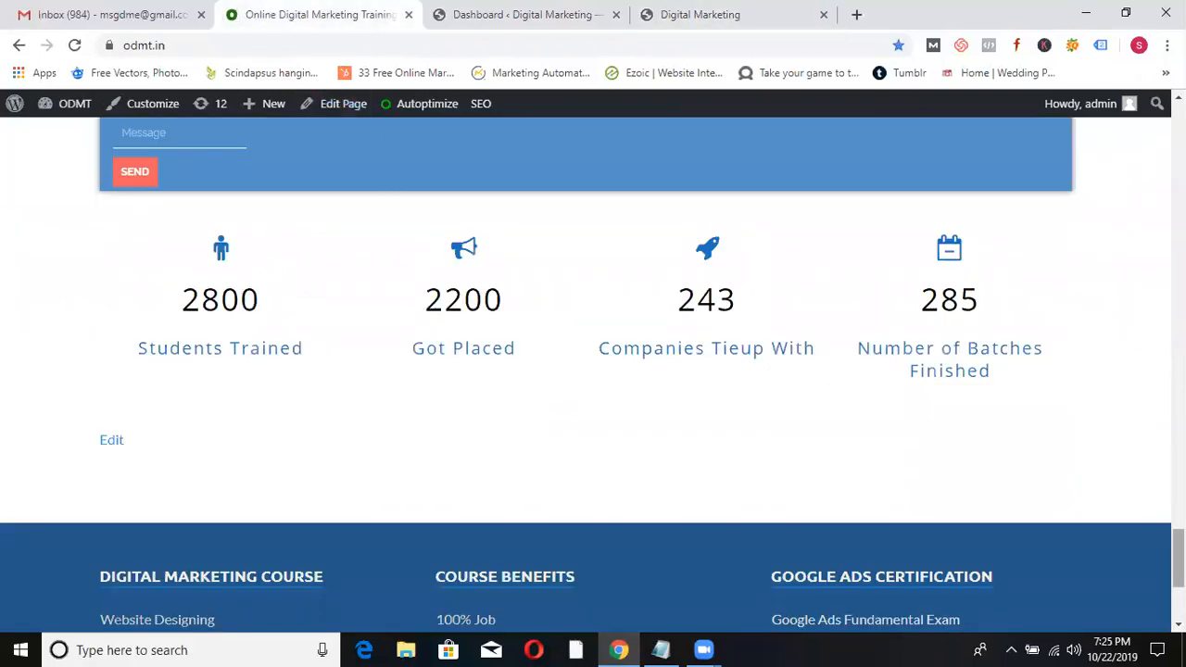
pyautogui.scroll(15, 767, 378)
pyautogui.click(312, 236)
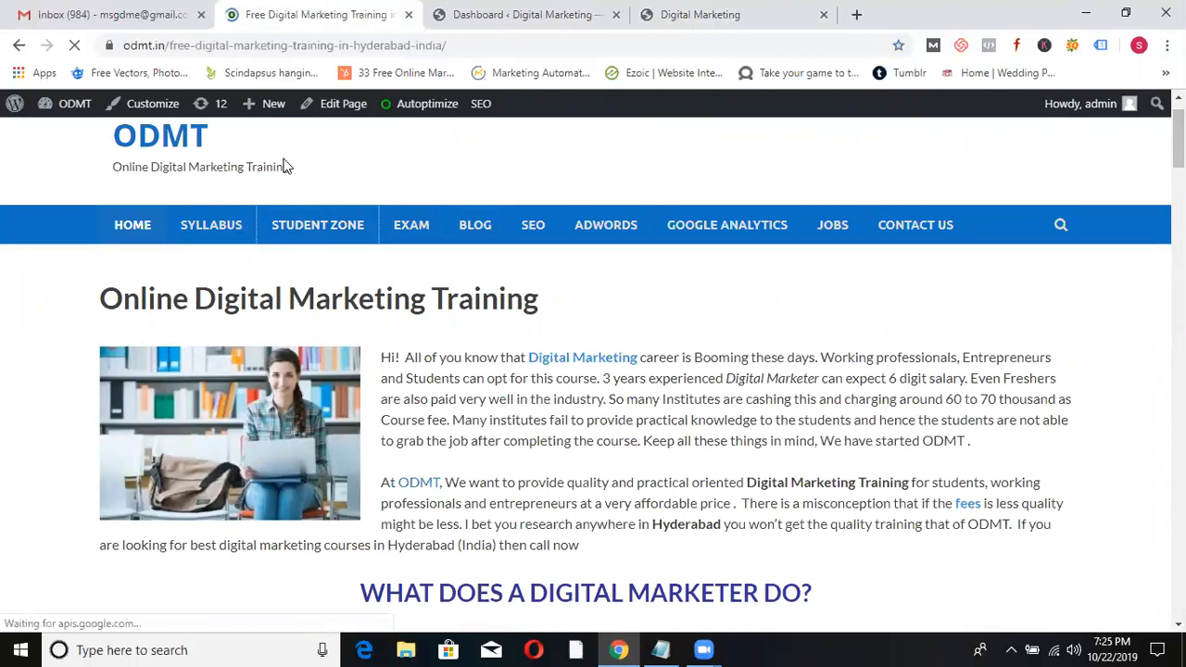
# - Scroll the Free Digital Marketing Training page, then return to the admin dashboard
pyautogui.scroll(-8, 887, 298)
pyautogui.scroll(6, 886, 298)
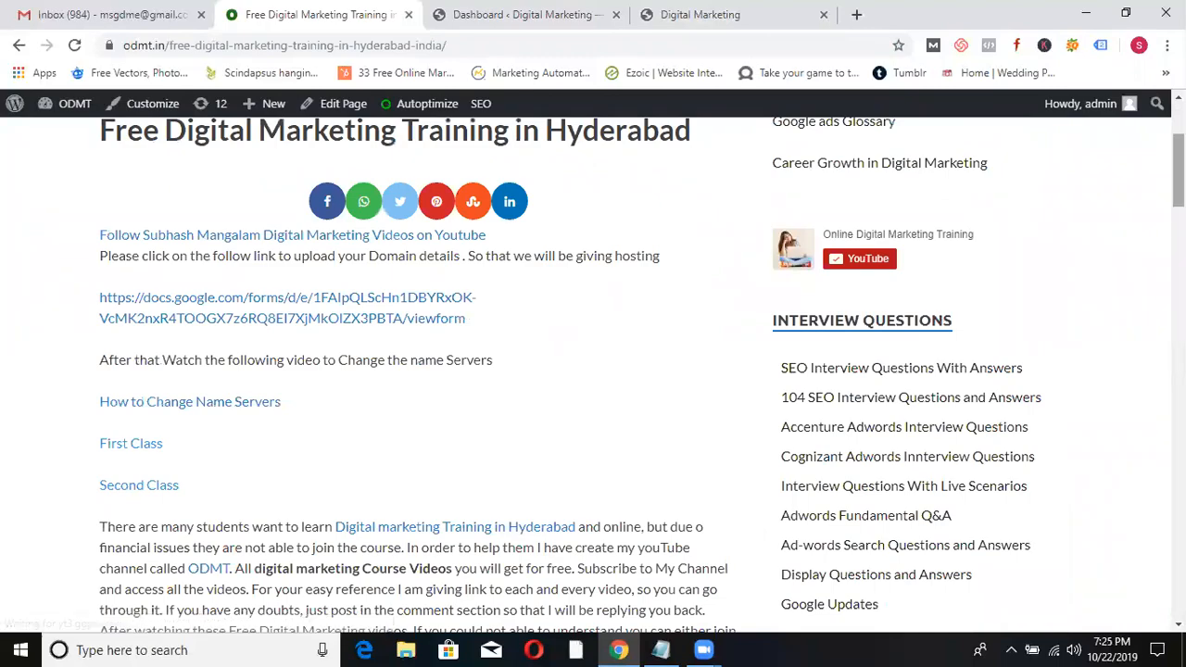
pyautogui.scroll(-20, 593, 371)
pyautogui.scroll(20, 593, 370)
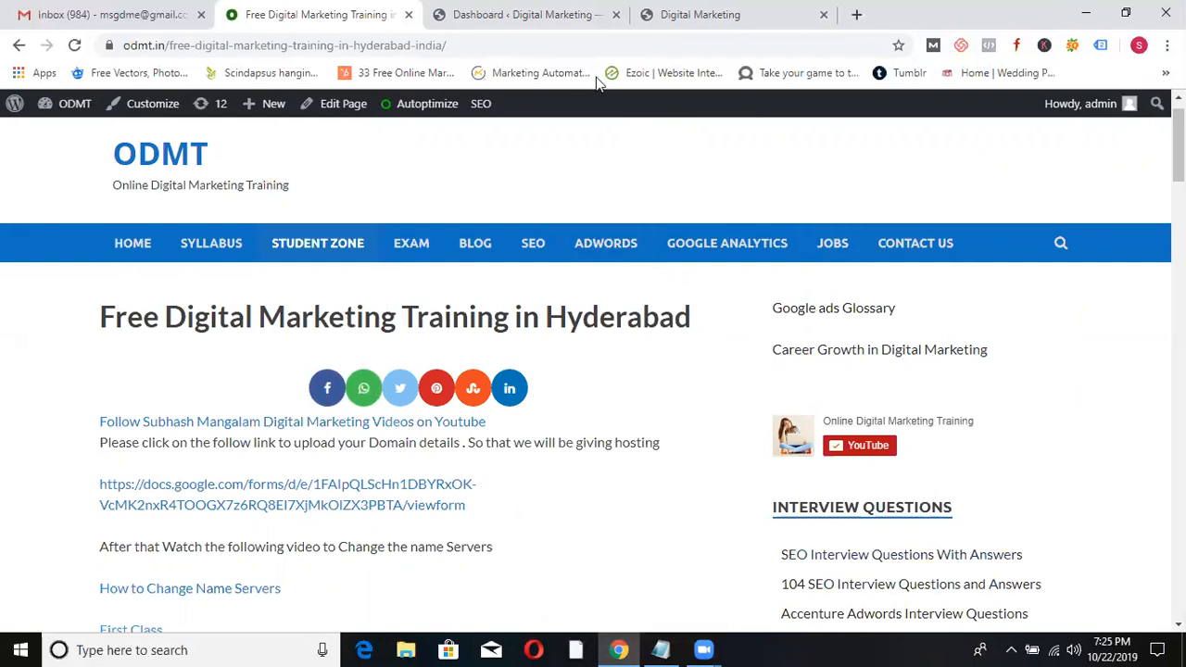
pyautogui.click(519, 13)
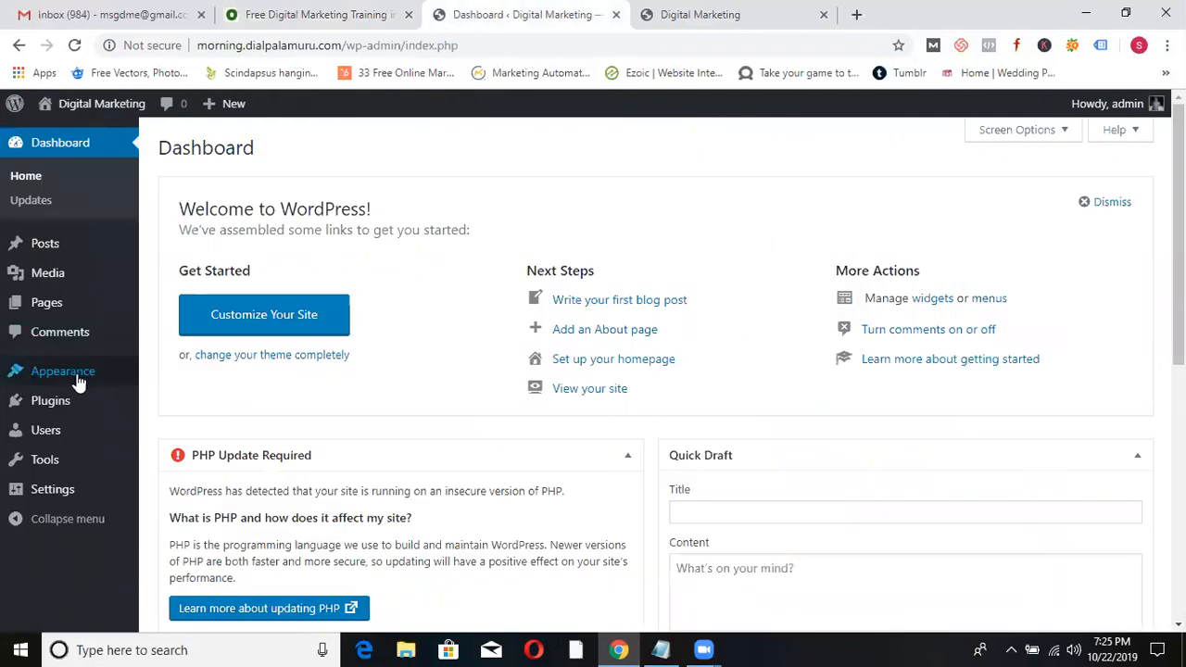
# - Open Appearance > Widgets and compare it with the homepage sidebar
pyautogui.moveTo(74, 380)
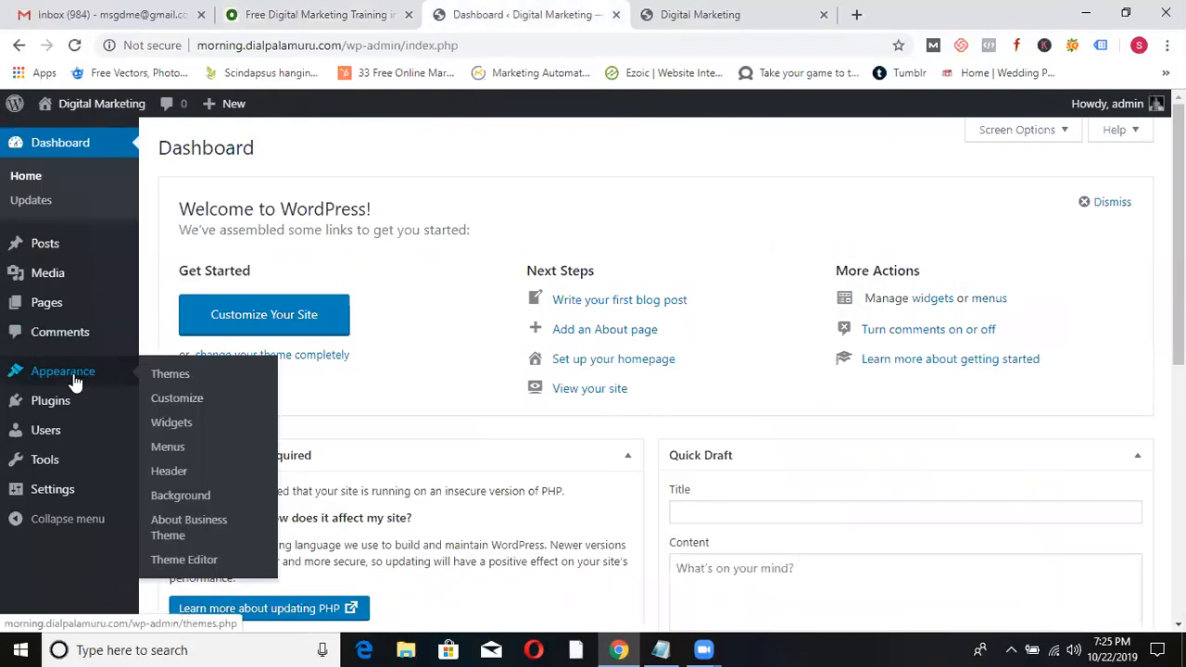
pyautogui.click(171, 426)
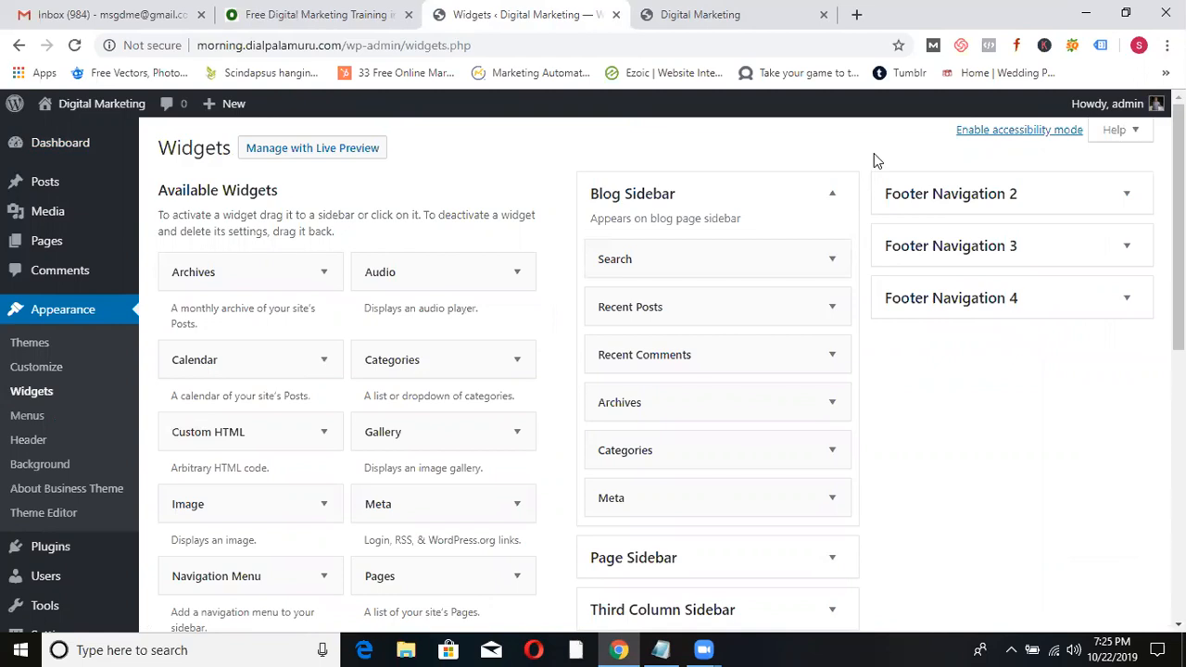
pyautogui.click(714, 13)
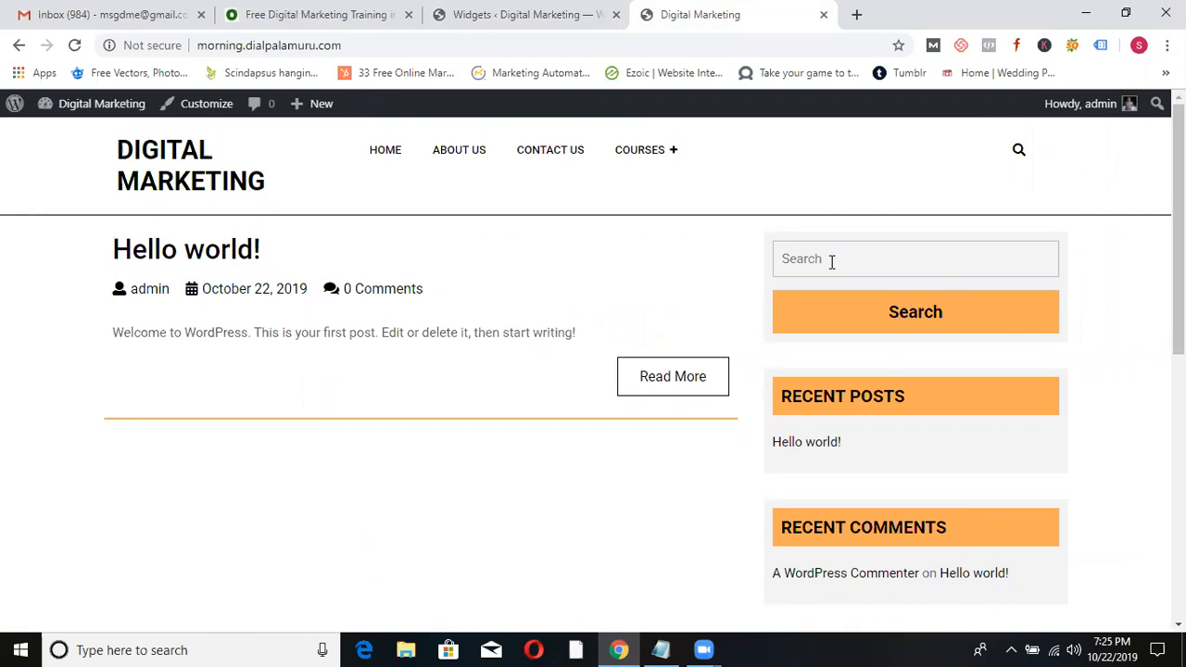
pyautogui.scroll(-2, 900, 309)
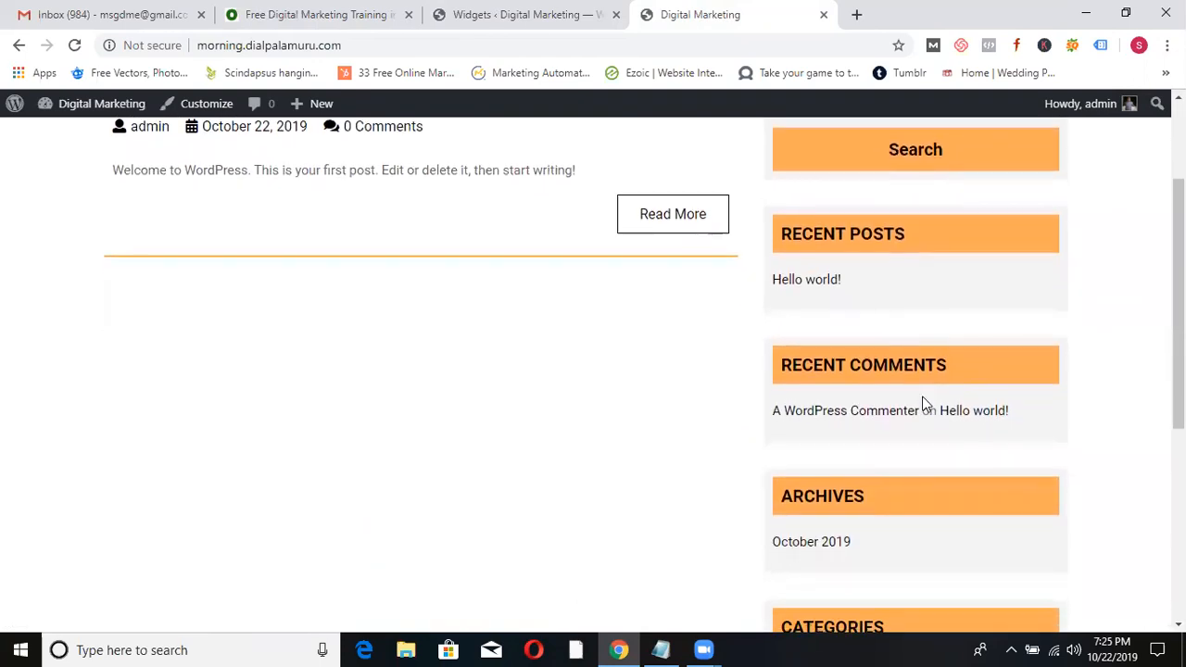
# - Review the Blog Sidebar's six widgets, from Search through Meta, on the Widgets page
pyautogui.click(548, 11)
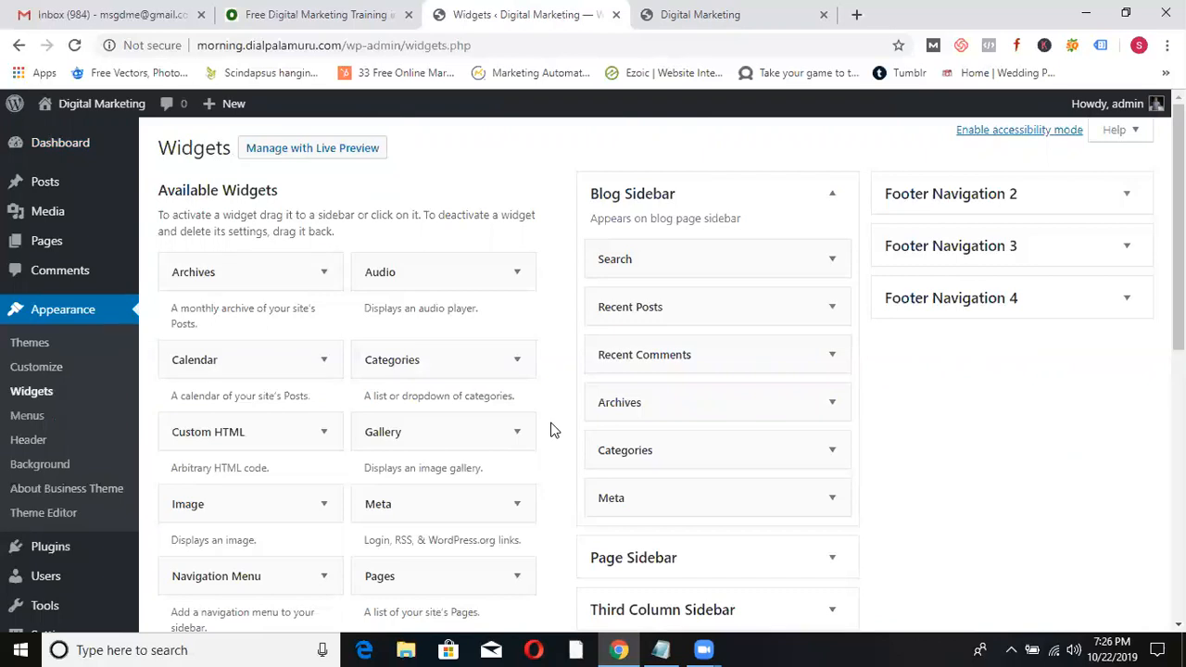
pyautogui.scroll(-3, 455, 392)
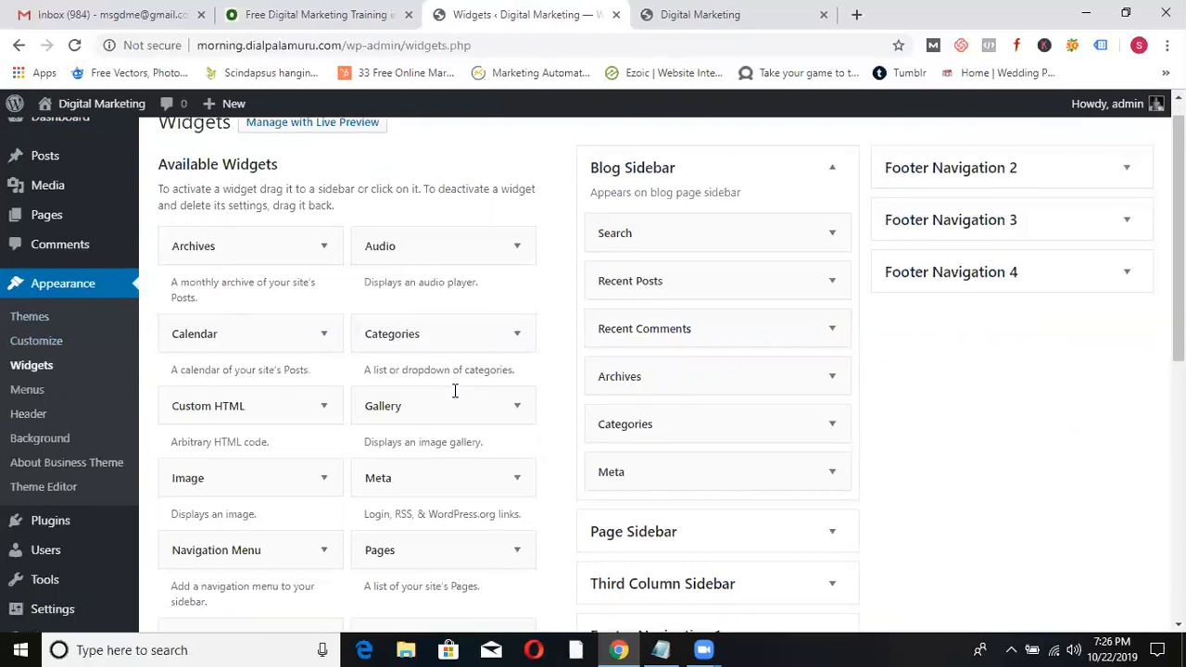
pyautogui.scroll(3, 445, 431)
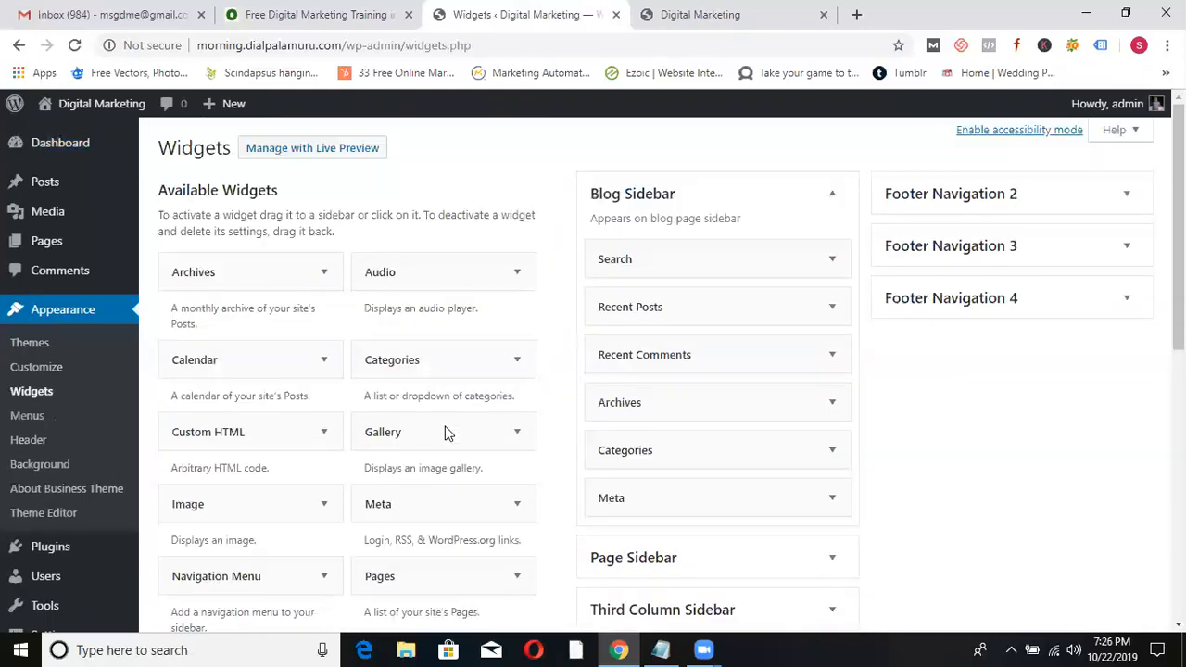
pyautogui.scroll(-1, 444, 432)
pyautogui.scroll(1, 445, 432)
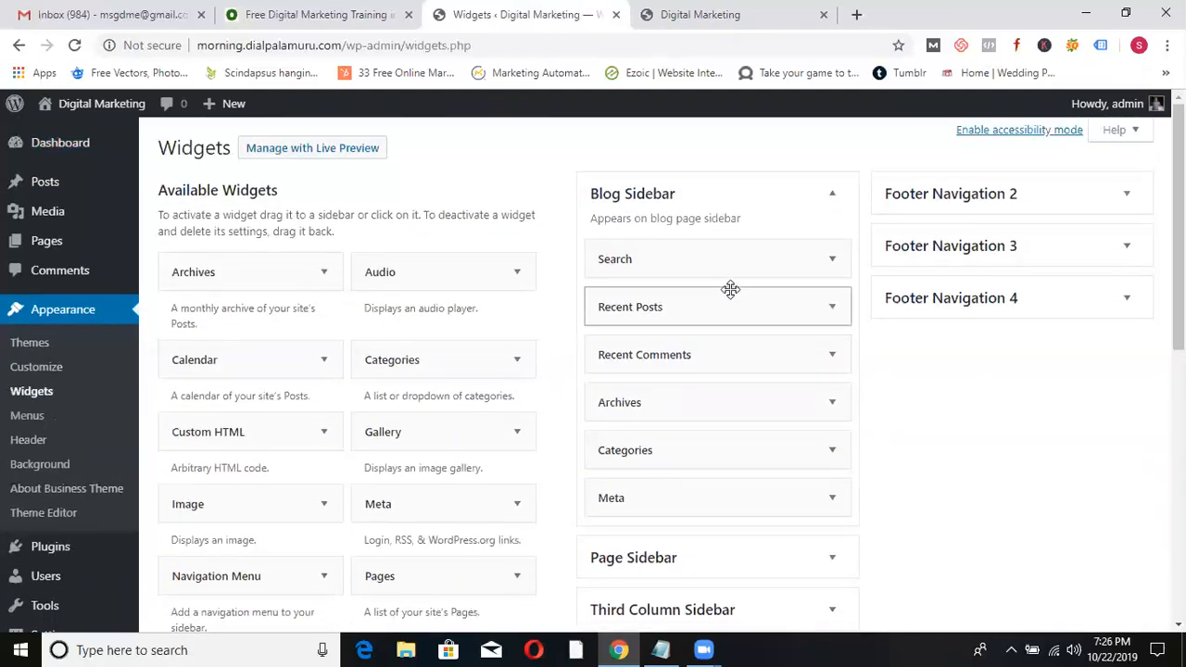
# - Delete the Search, Recent Posts, Recent Comments, Archives, Categories and Meta widgets from Blog Sidebar
pyautogui.click(832, 263)
pyautogui.click(615, 353)
pyautogui.click(831, 259)
pyautogui.click(607, 422)
pyautogui.click(831, 258)
pyautogui.click(614, 389)
pyautogui.click(832, 261)
pyautogui.click(613, 399)
pyautogui.click(832, 261)
pyautogui.click(614, 417)
pyautogui.click(829, 260)
pyautogui.click(613, 352)
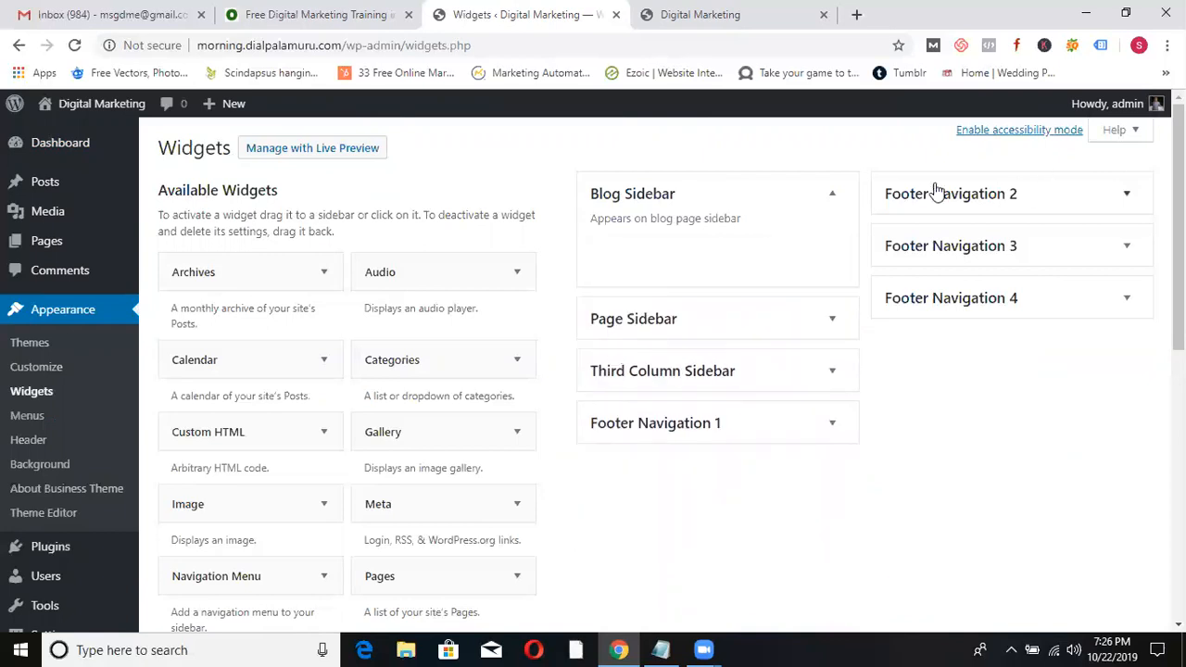
# - Reload the site's front page to check the sidebar, then return to Widgets
pyautogui.click(704, 12)
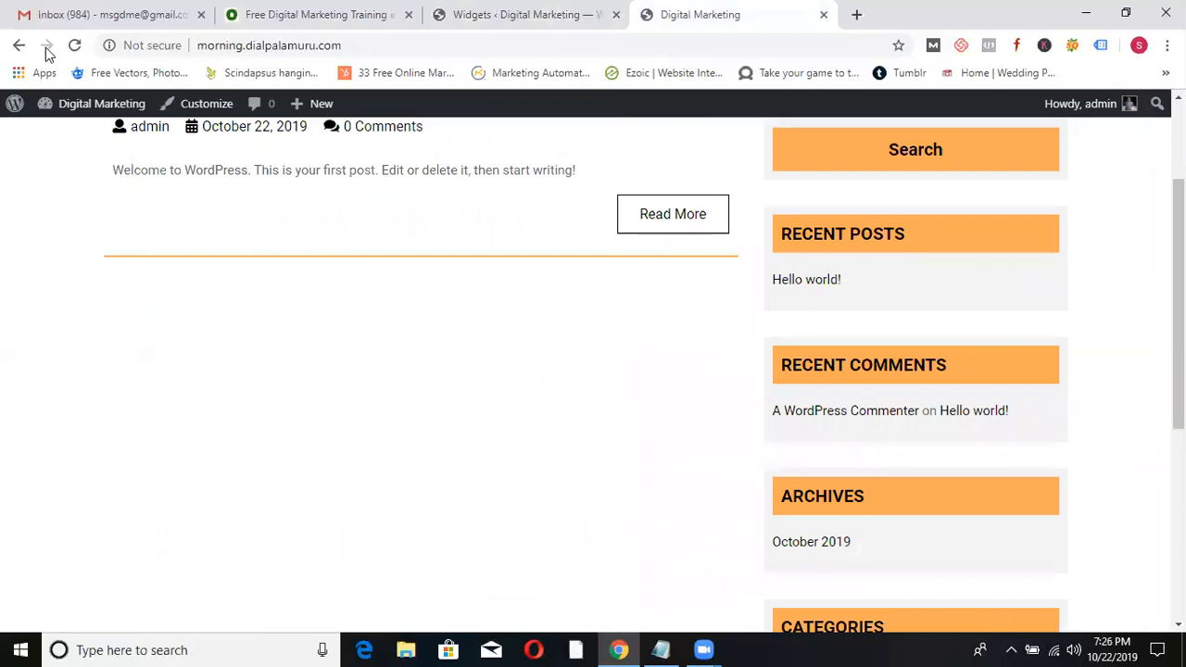
pyautogui.click(74, 45)
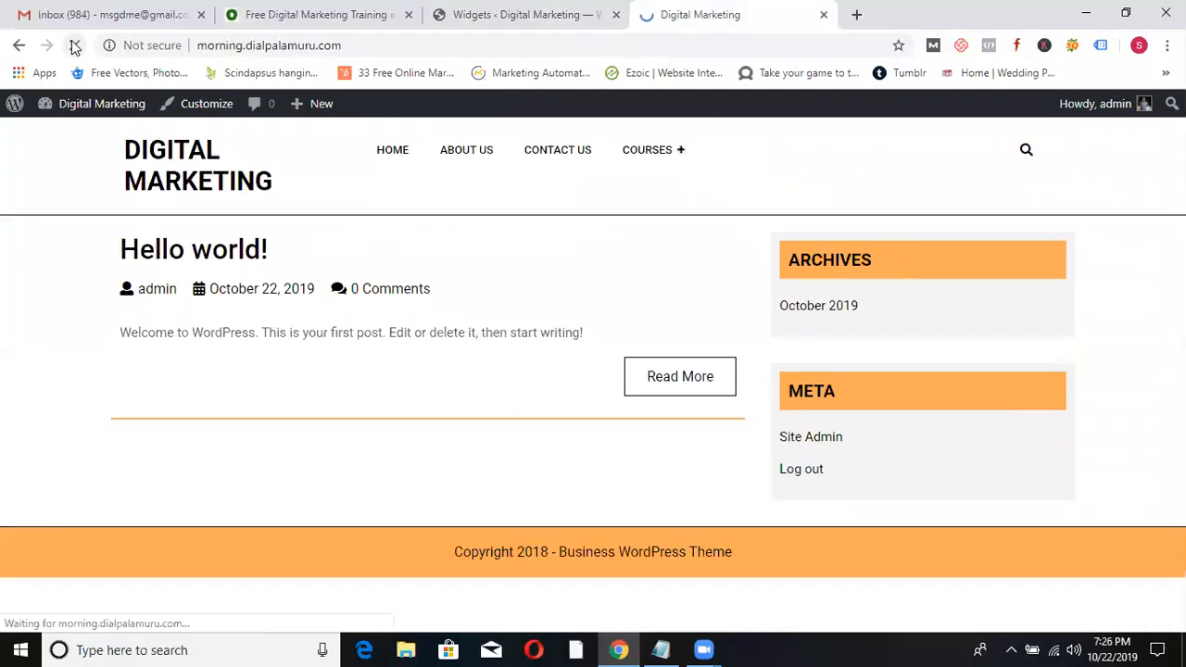
pyautogui.click(476, 18)
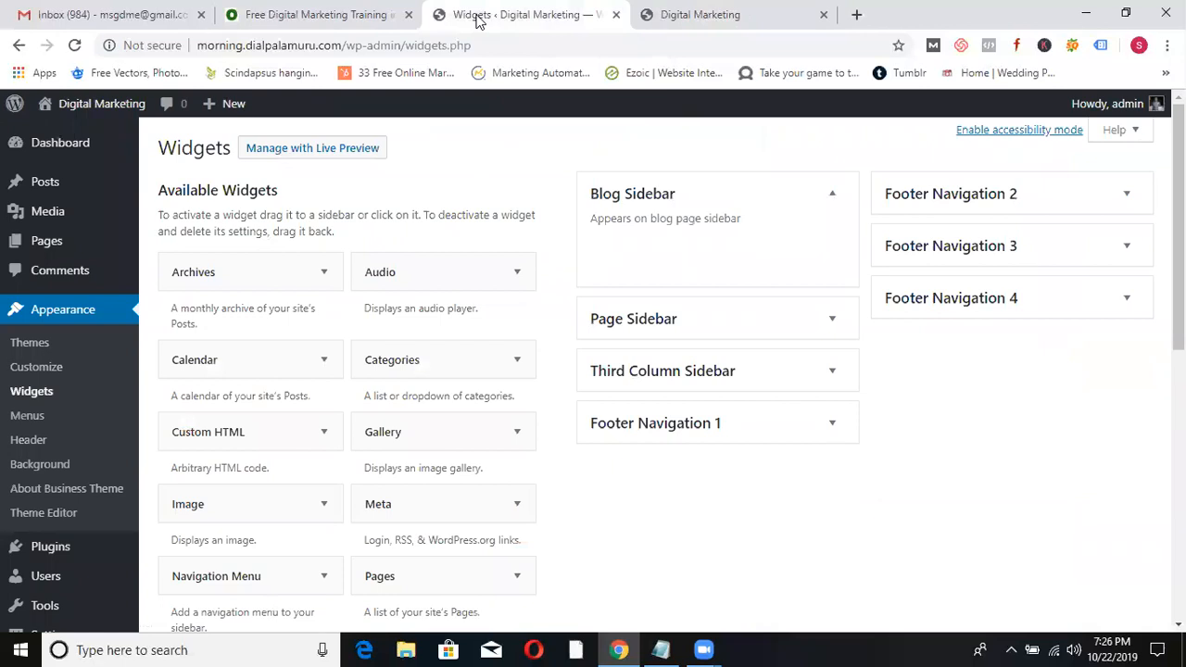
# - Add the Calendar widget to the Blog Sidebar
pyautogui.click(318, 363)
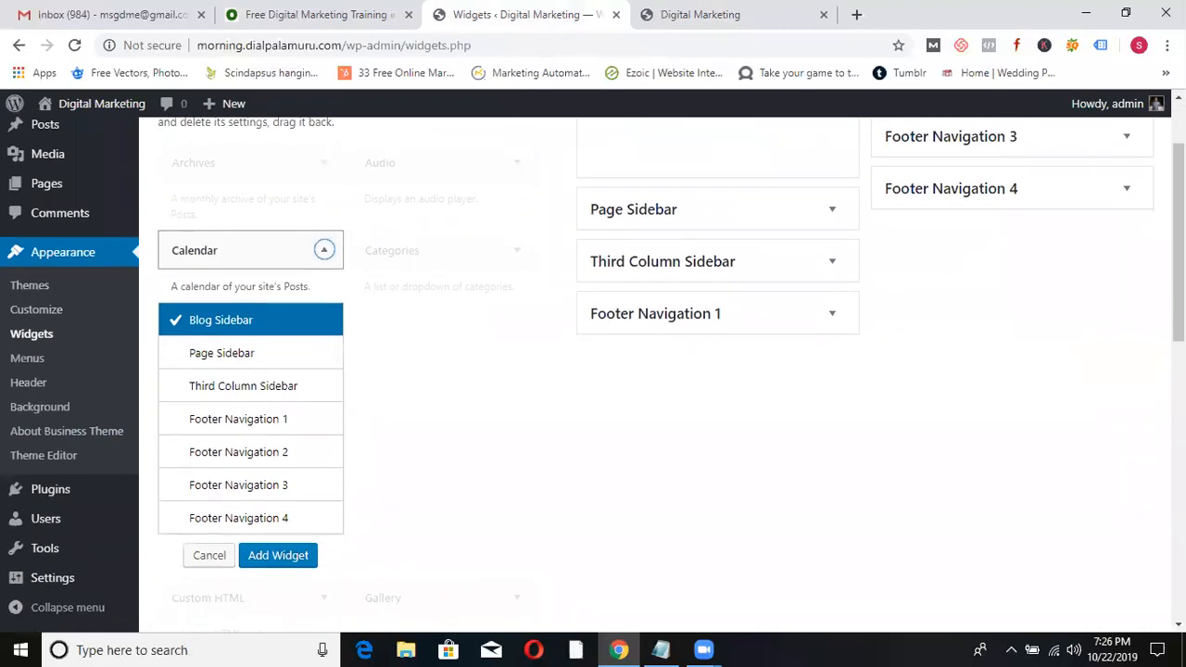
pyautogui.click(294, 555)
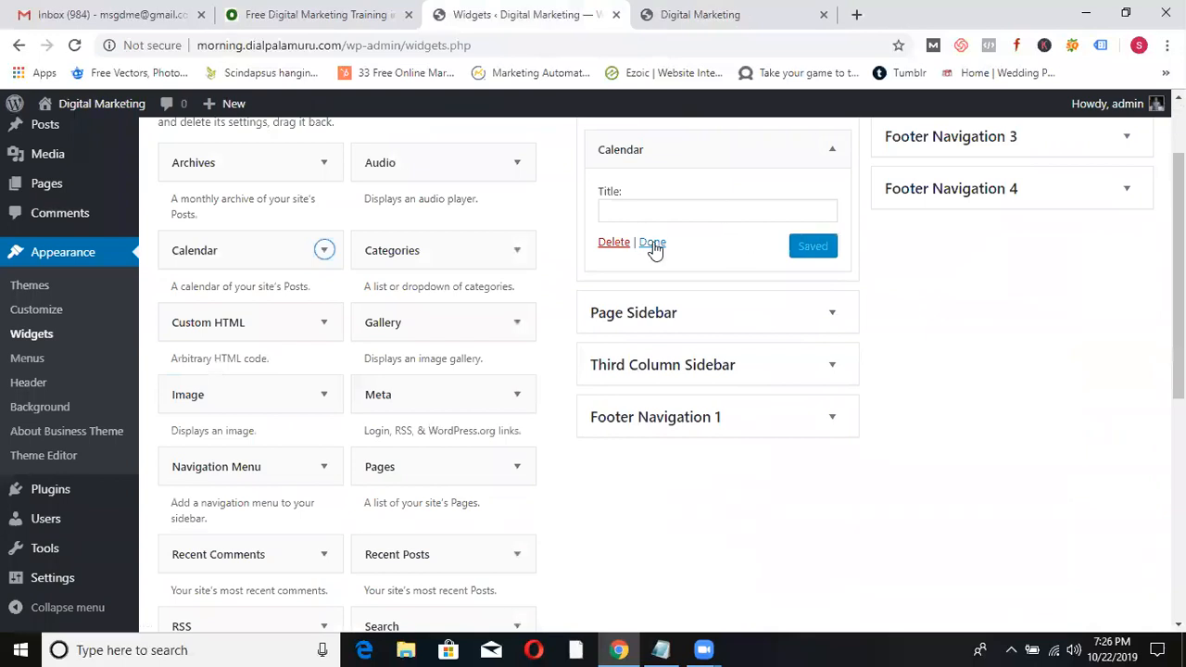
pyautogui.click(652, 242)
# - Reload the homepage to confirm the October 2019 calendar appears in the sidebar
pyautogui.click(731, 11)
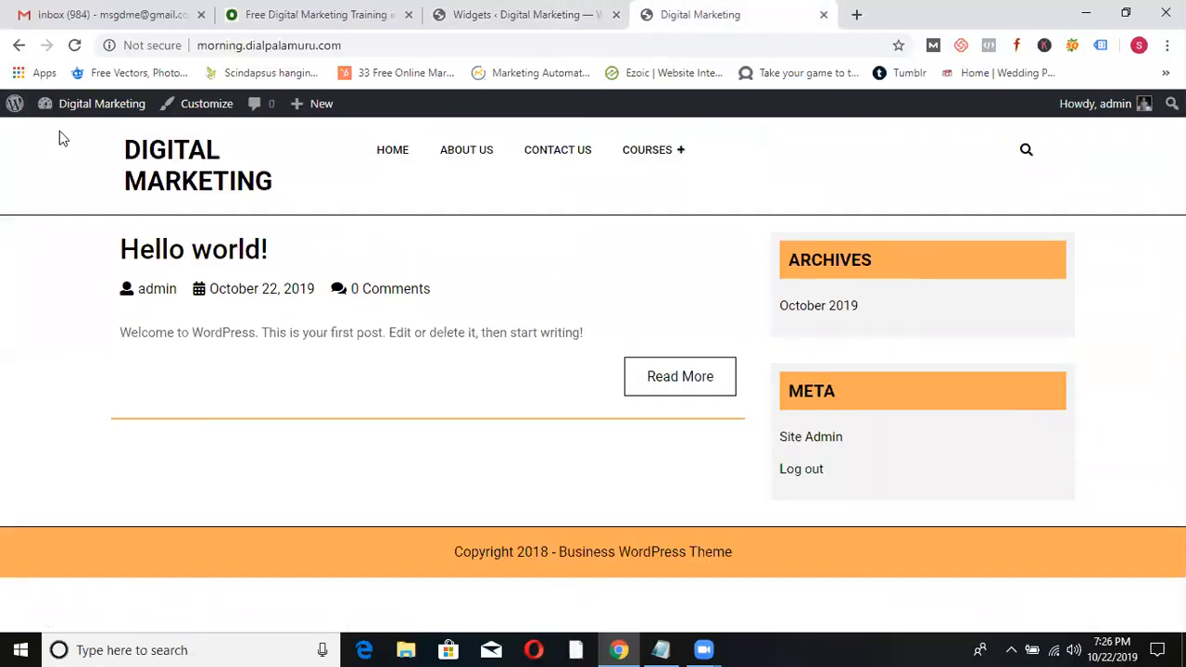
pyautogui.click(74, 46)
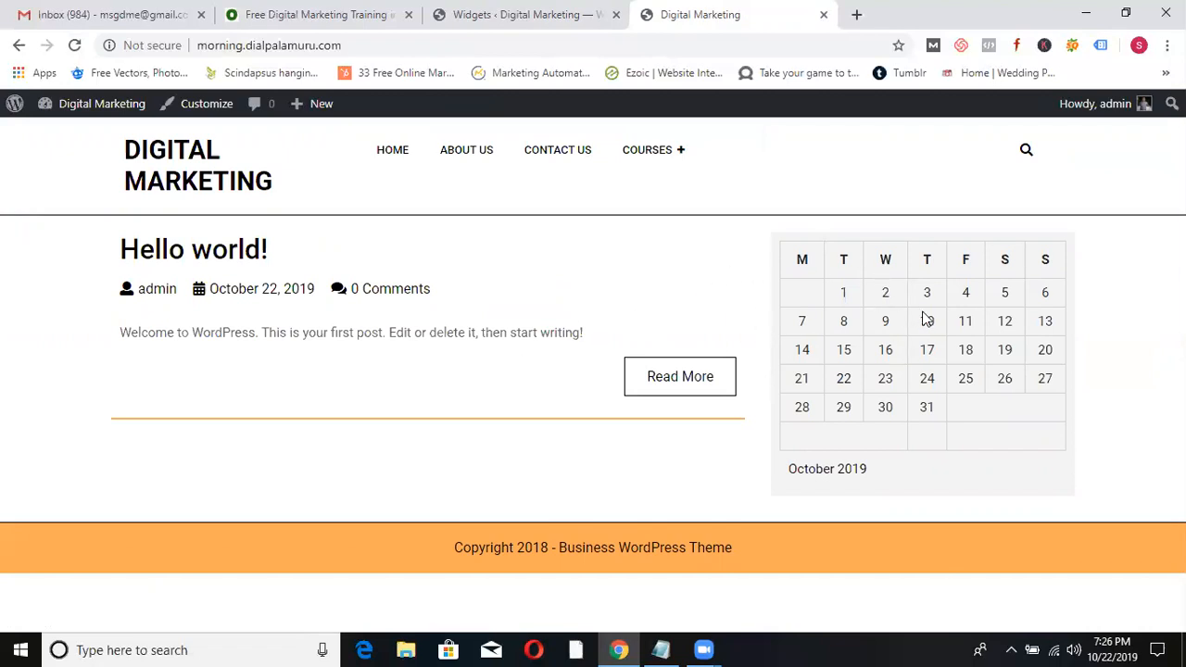
pyautogui.click(506, 12)
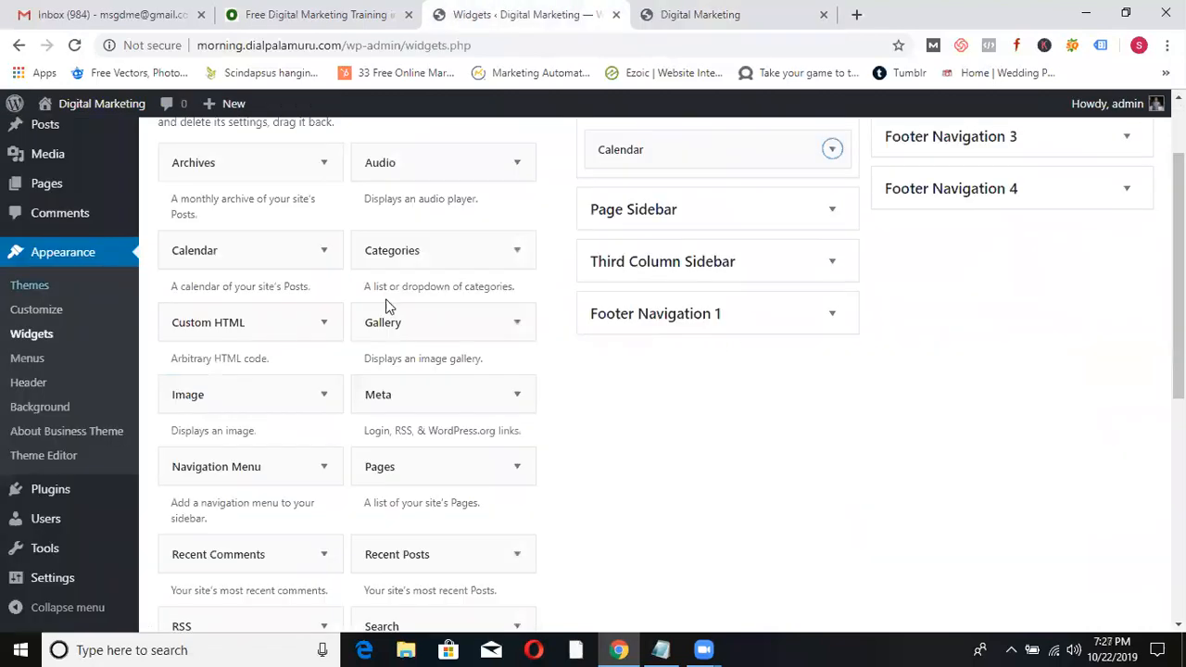
# - Add an Image widget to the Blog Sidebar
pyautogui.click(245, 398)
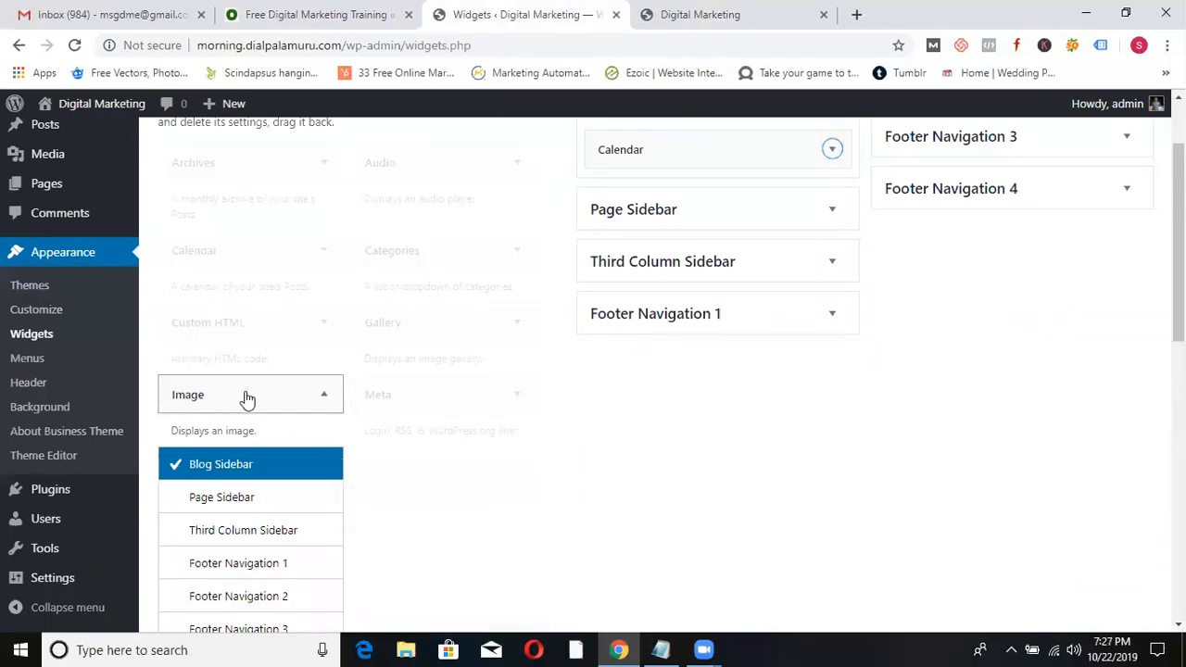
pyautogui.scroll(-3, 7, 542)
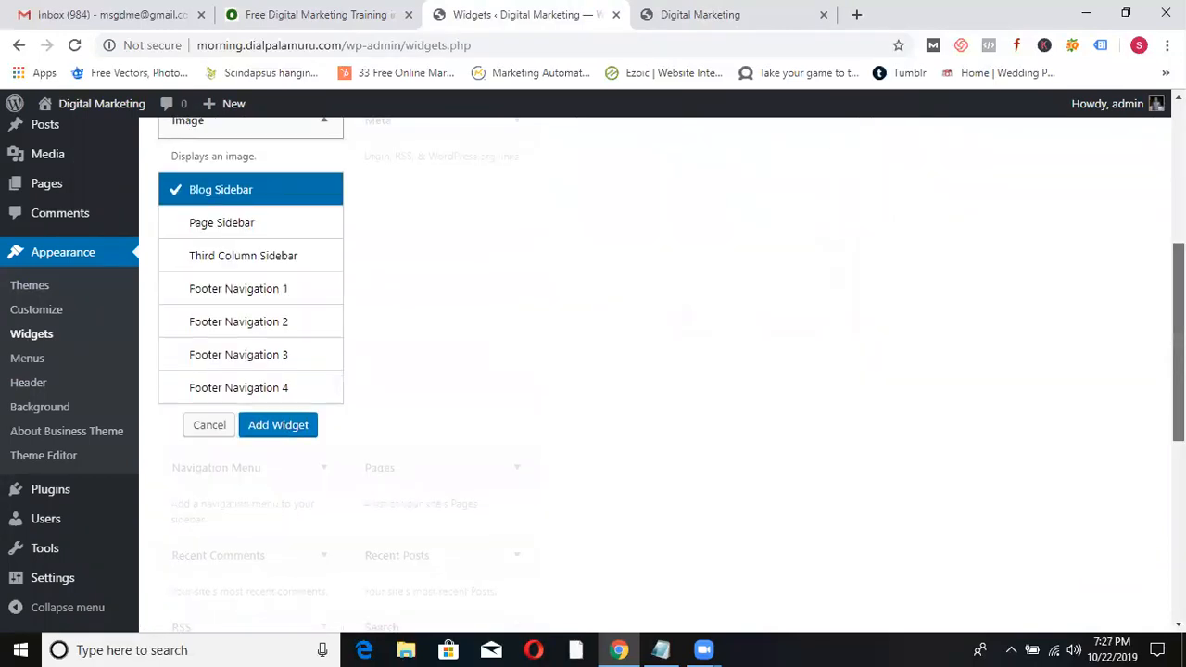
pyautogui.click(278, 397)
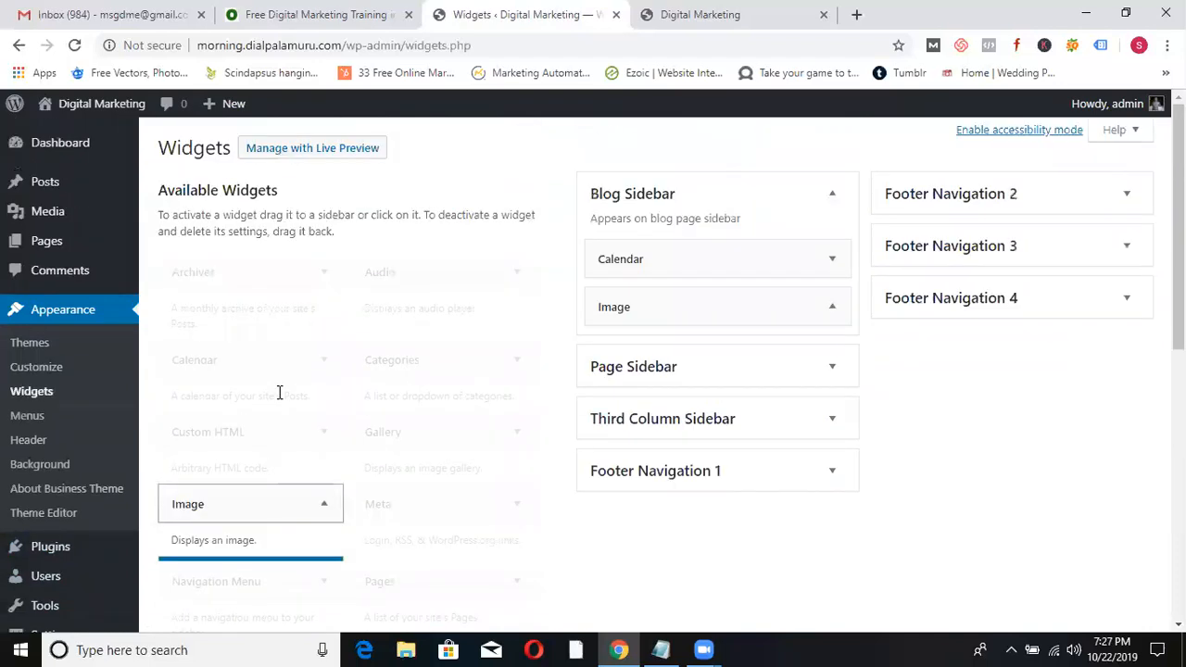
# - Upload abc.png and place it in the Image widget
pyautogui.click(702, 416)
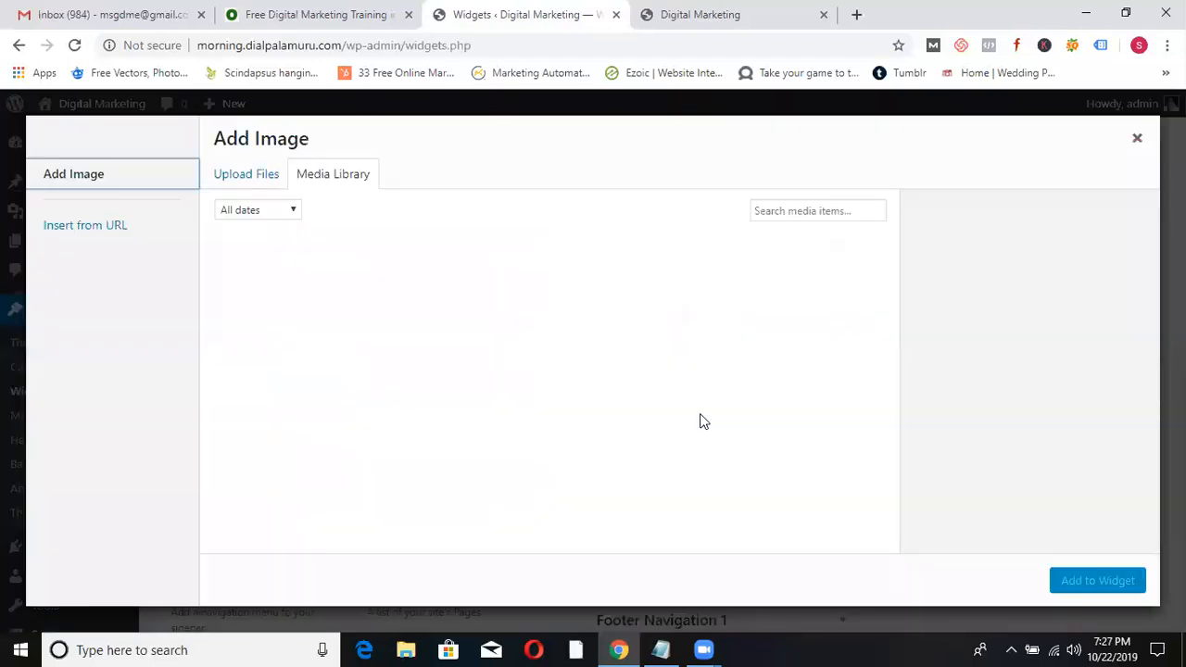
pyautogui.click(232, 187)
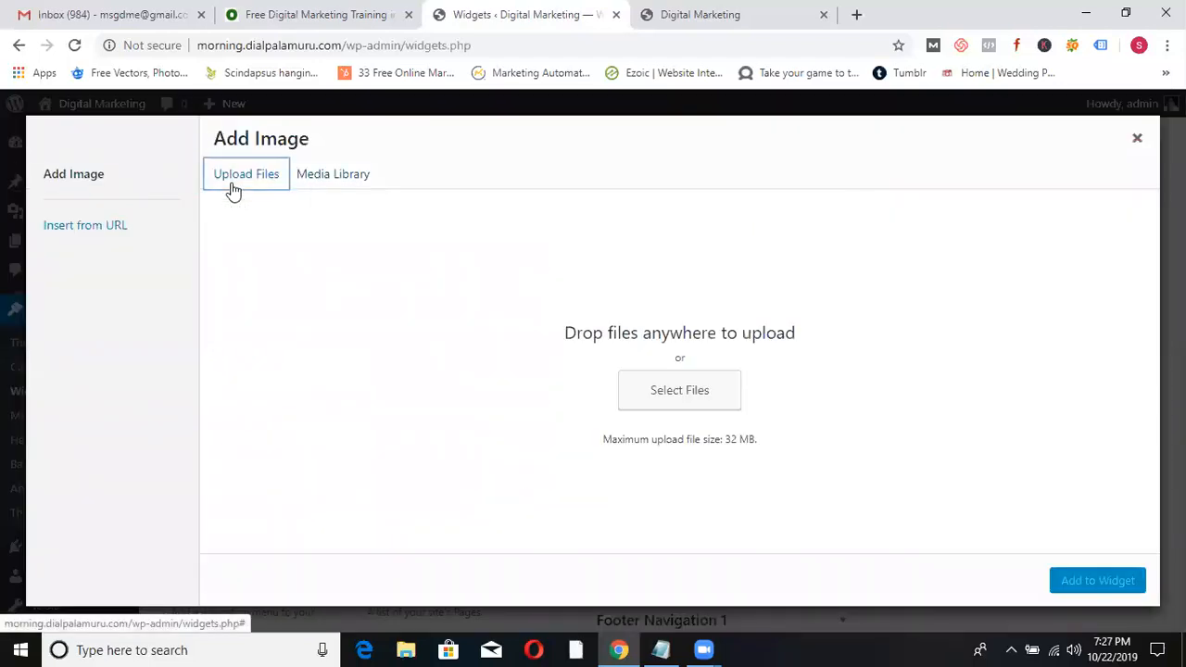
pyautogui.click(674, 379)
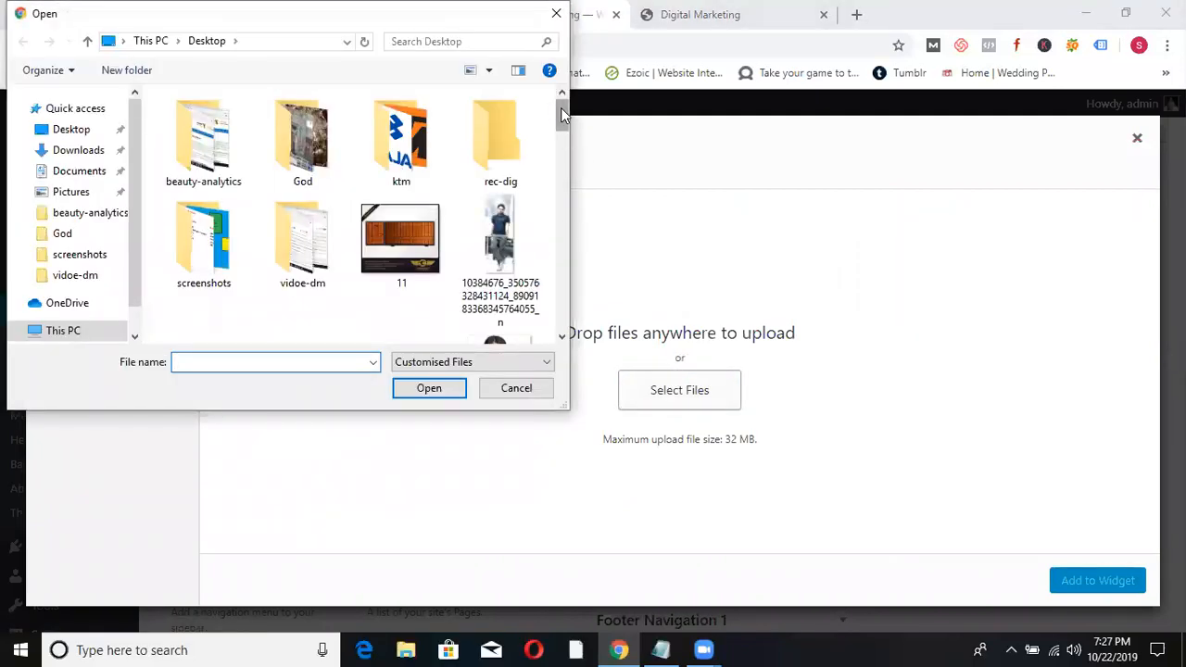
pyautogui.moveTo(560, 109); pyautogui.dragTo(555, 134)
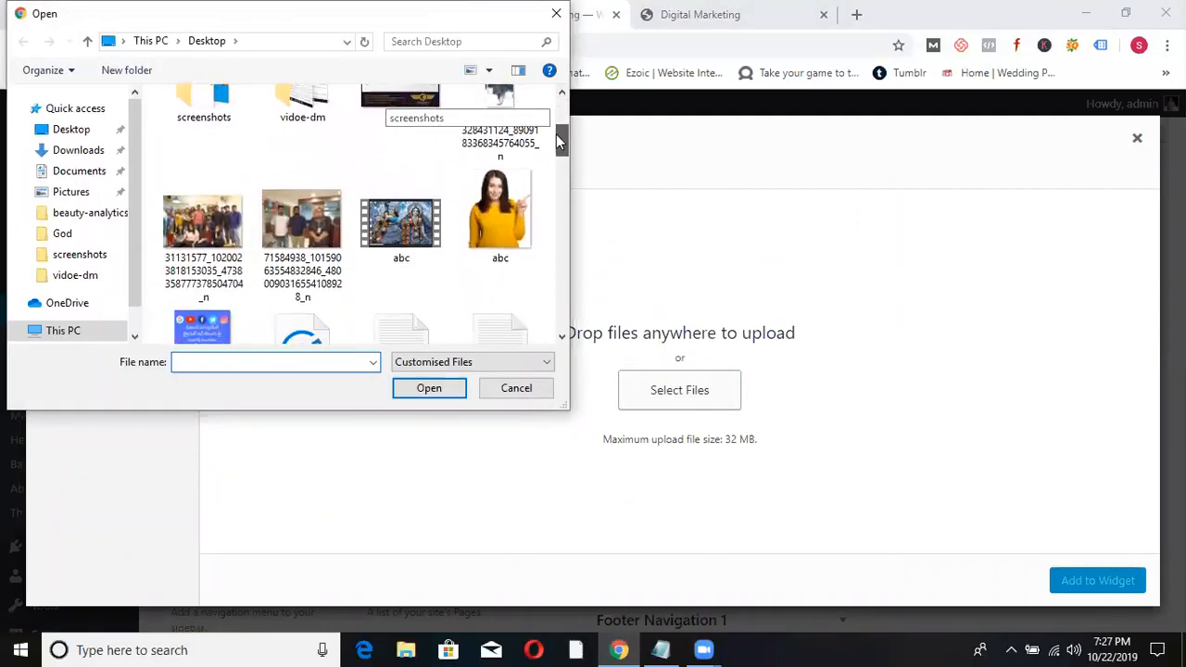
pyautogui.doubleClick(496, 235)
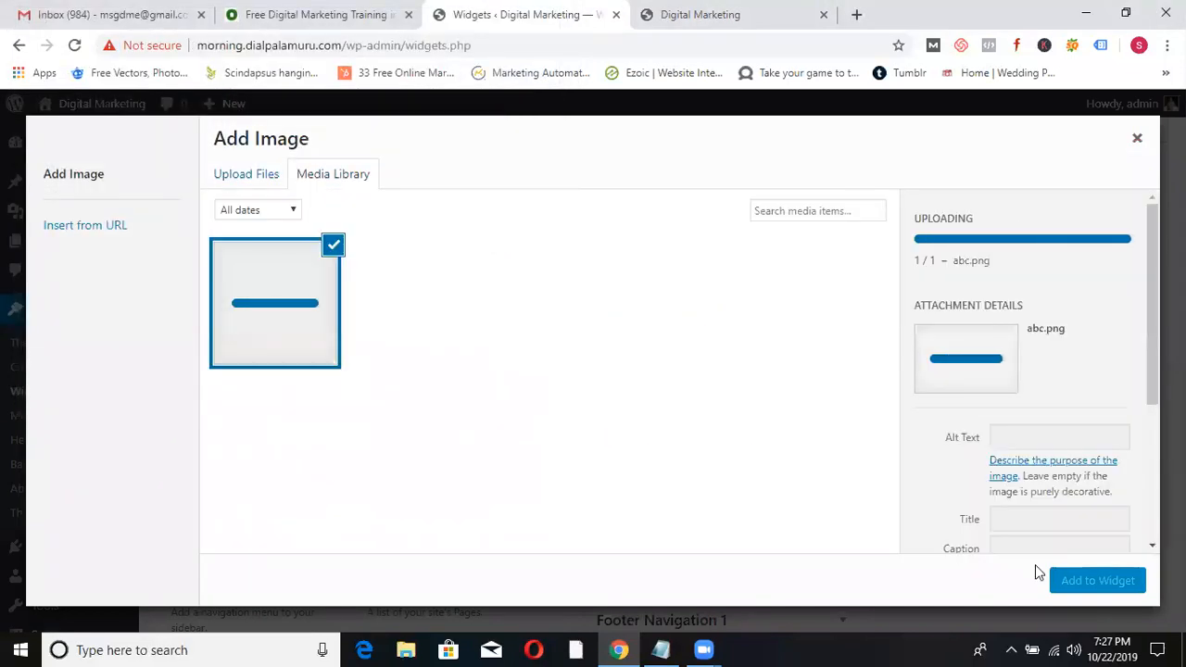
pyautogui.click(1098, 581)
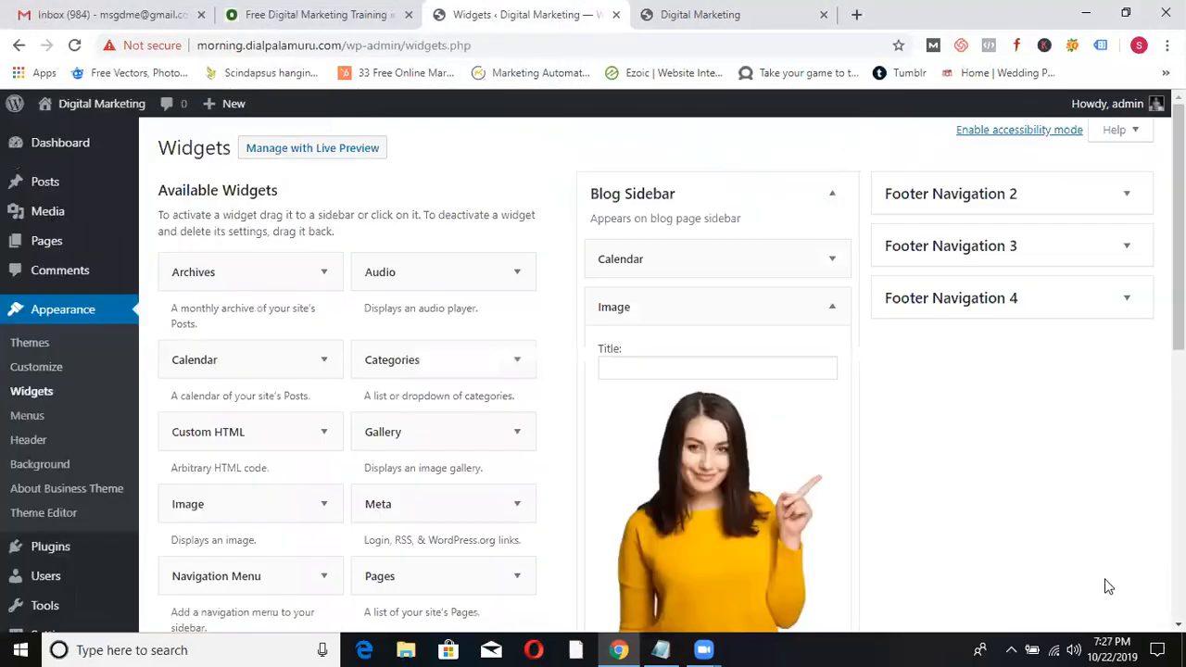
pyautogui.moveTo(1177, 260); pyautogui.dragTo(1178, 379)
pyautogui.click(664, 466)
pyautogui.write('https://www.odmt.in')
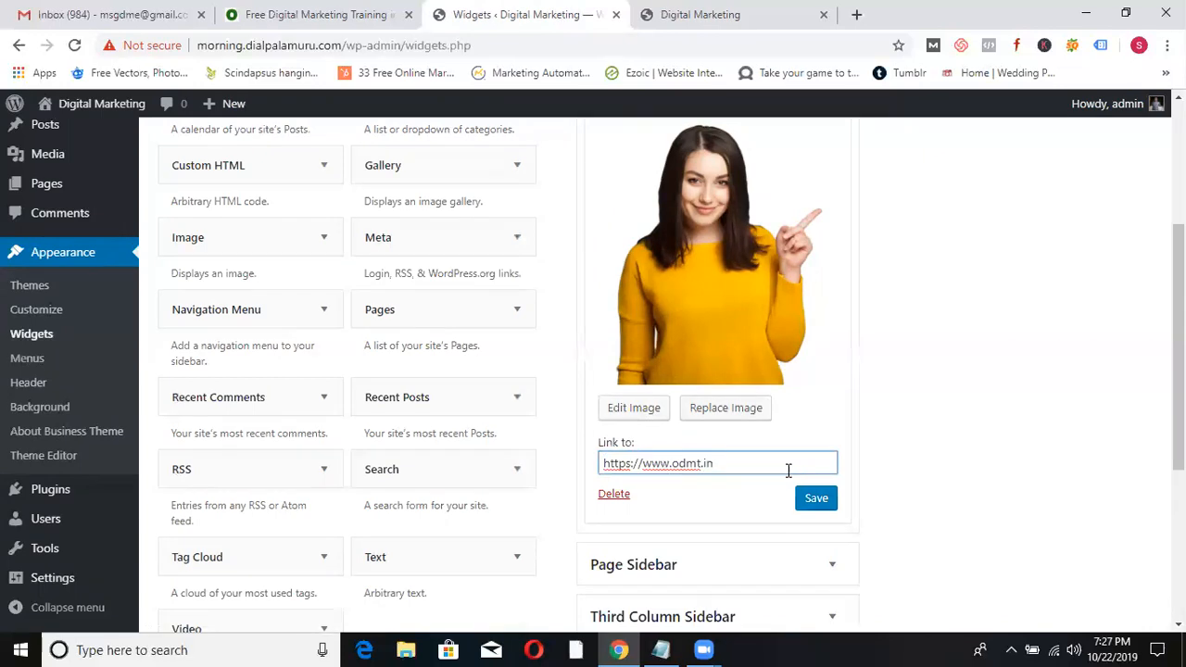
pyautogui.click(815, 497)
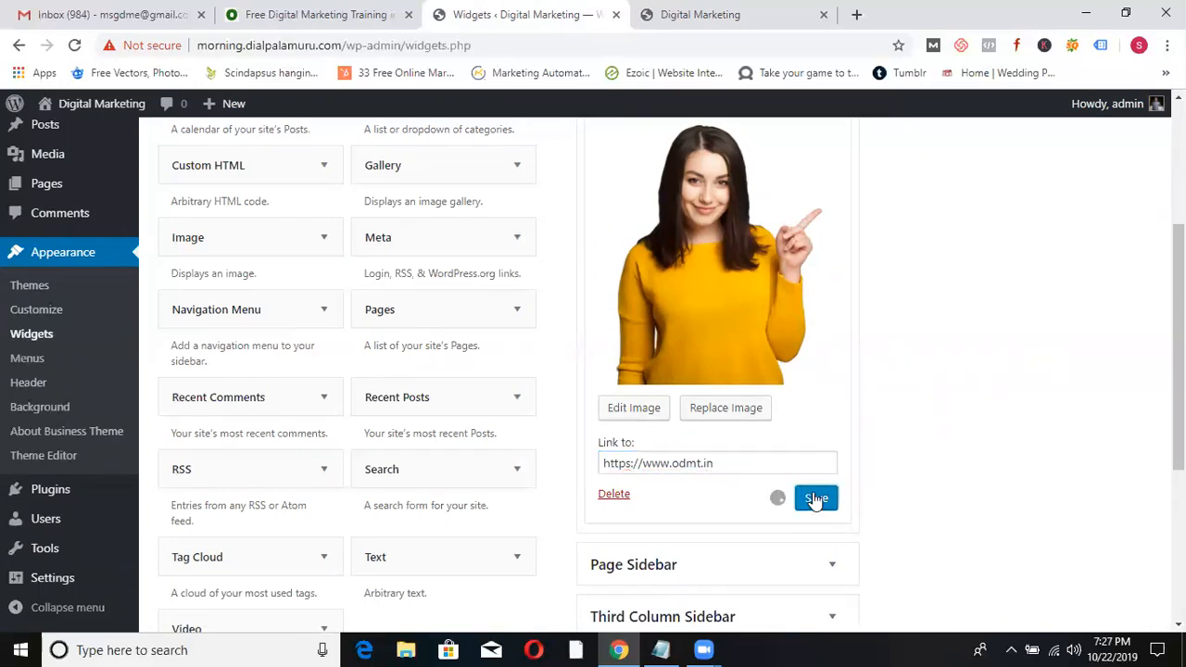
# - Reload the homepage to confirm the picture shows beneath the October calendar
pyautogui.click(701, 16)
pyautogui.click(73, 47)
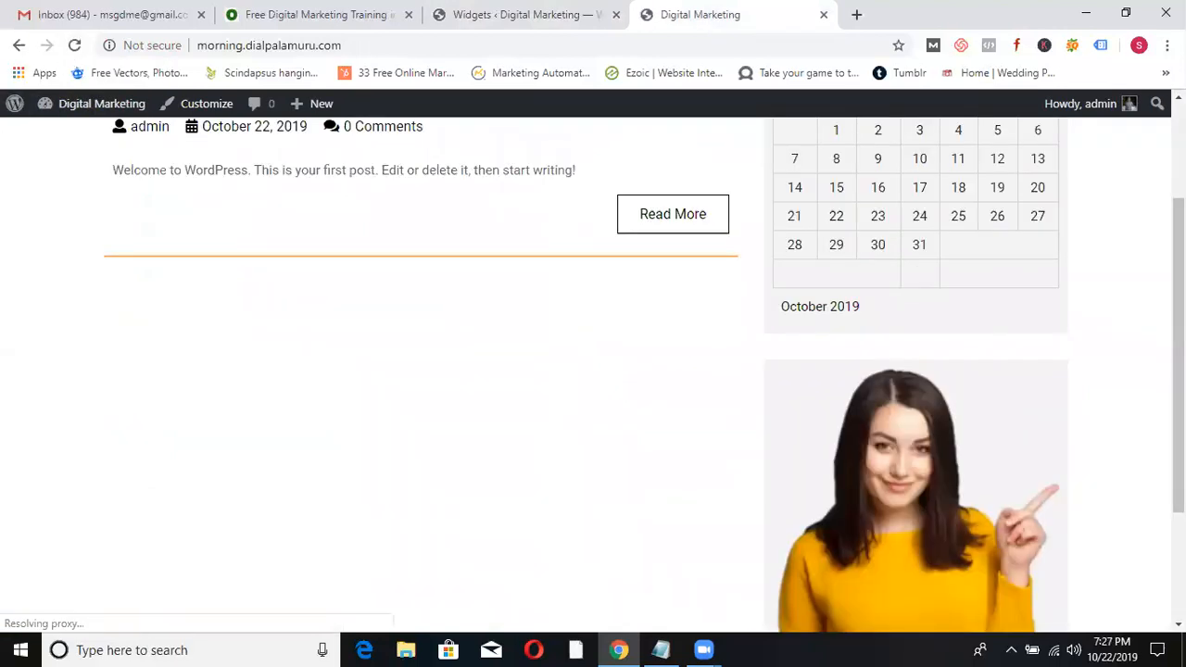
pyautogui.moveTo(1178, 329); pyautogui.dragTo(1178, 235)
pyautogui.click(501, 18)
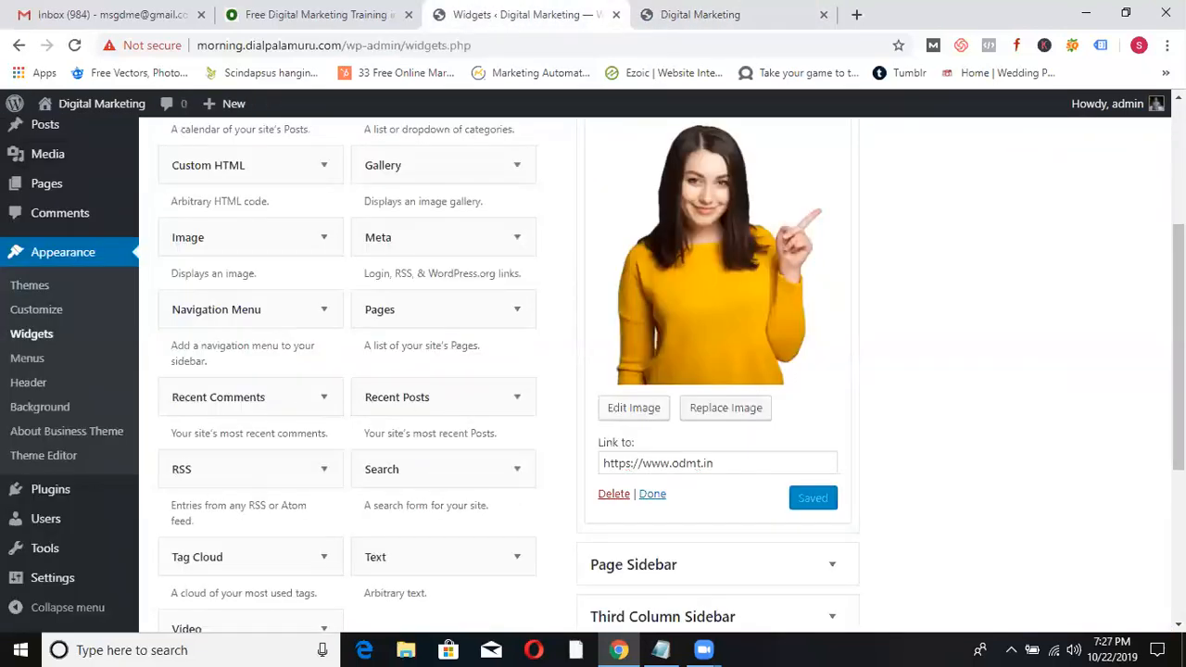
pyautogui.moveTo(1178, 354); pyautogui.dragTo(1178, 278)
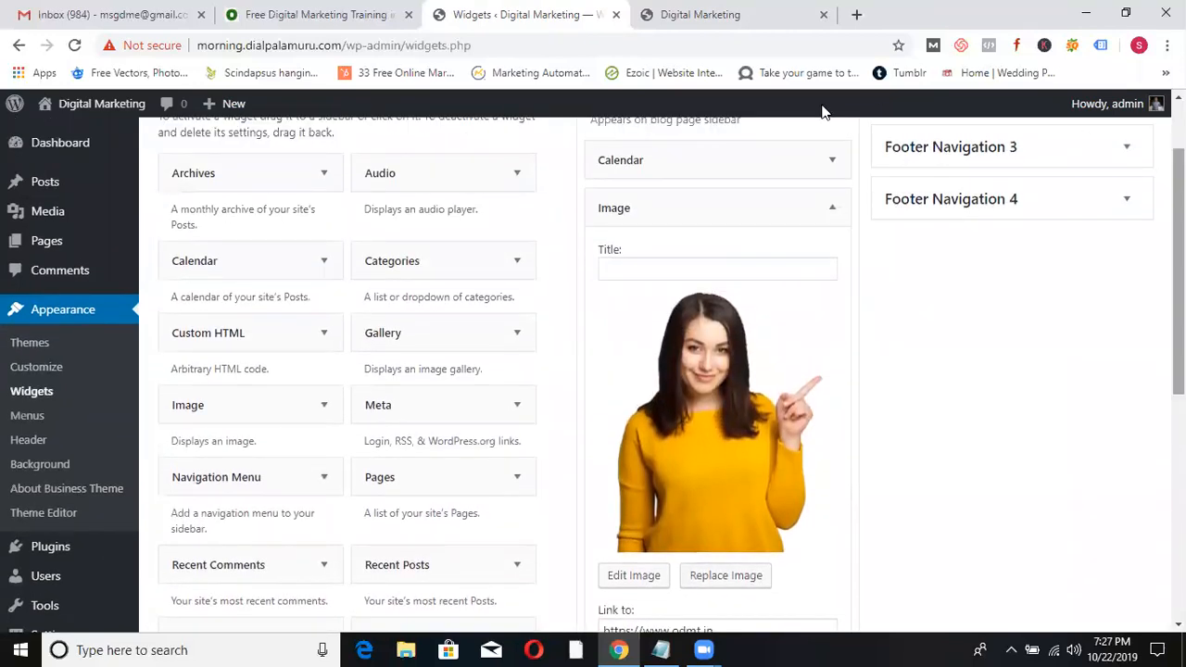
pyautogui.click(749, 11)
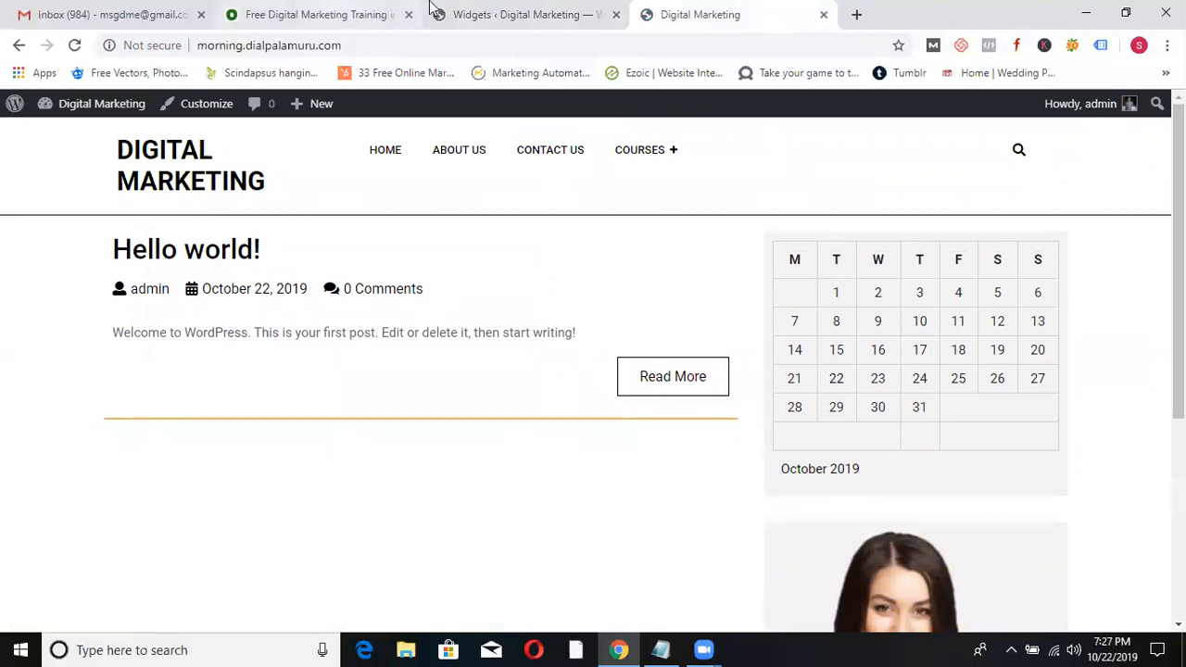
pyautogui.click(463, 18)
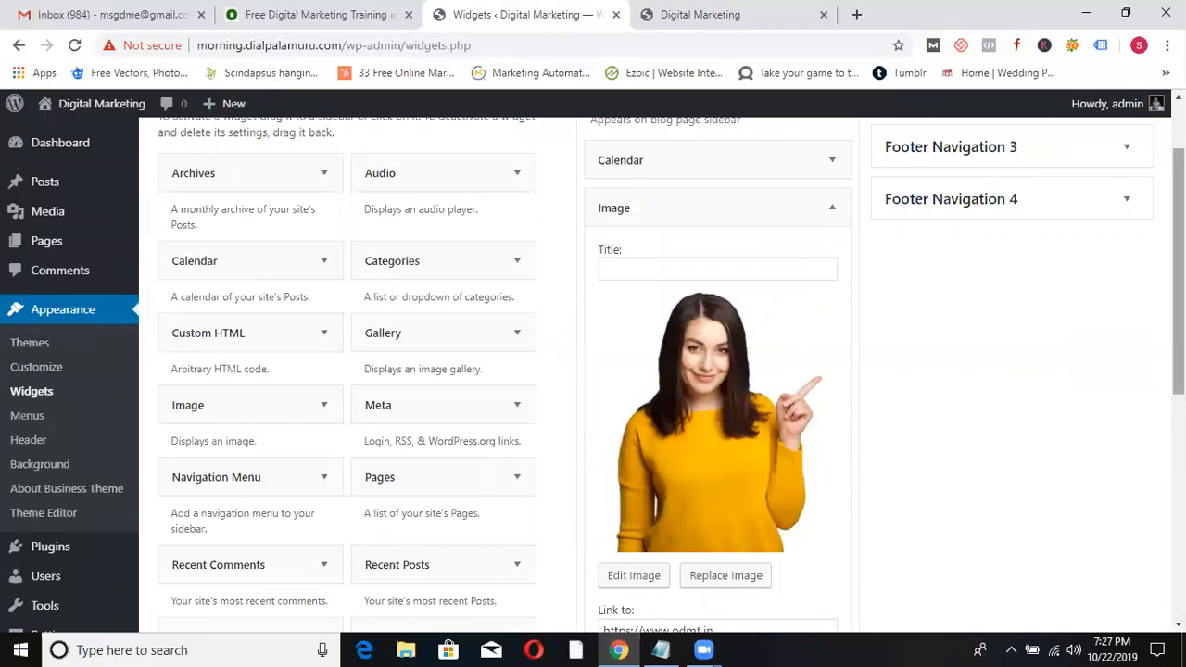
pyautogui.scroll(1, 671, 376)
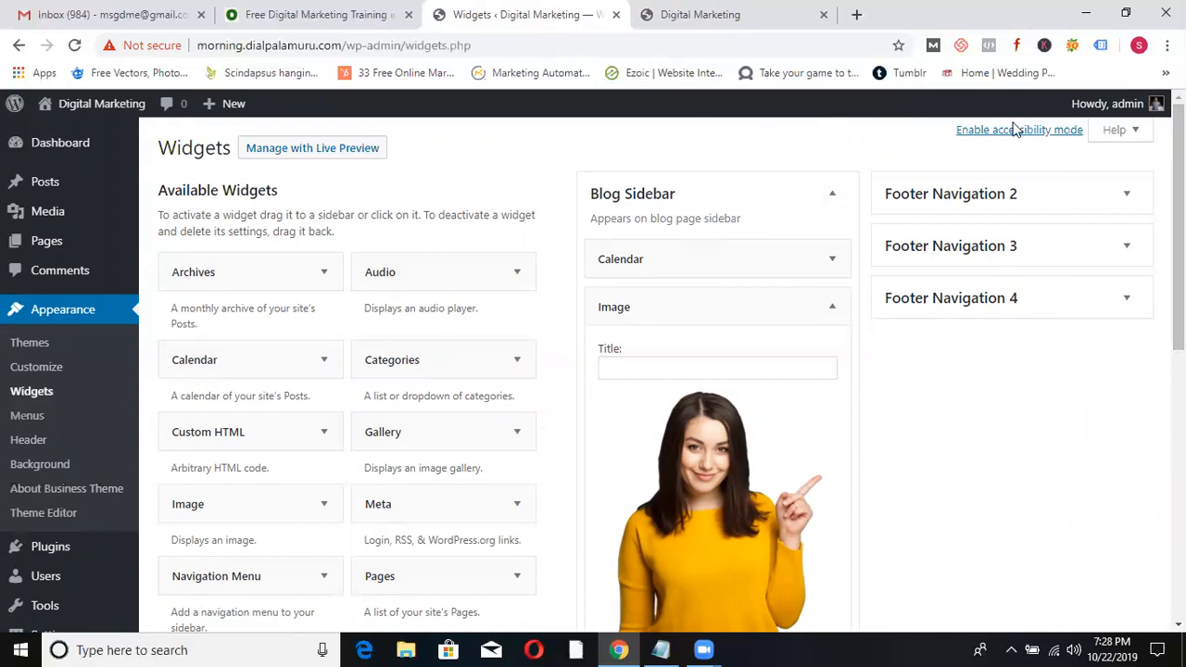
# - Go to Plugins > Add New in the admin sidebar
pyautogui.moveTo(48, 556)
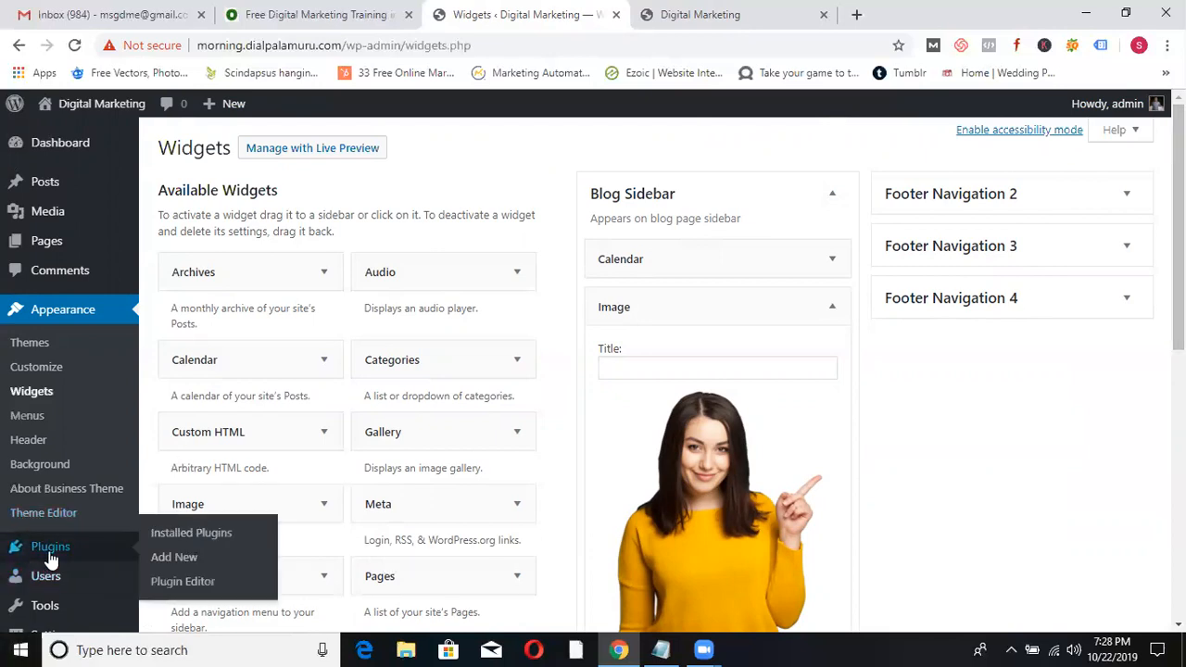
pyautogui.click(51, 558)
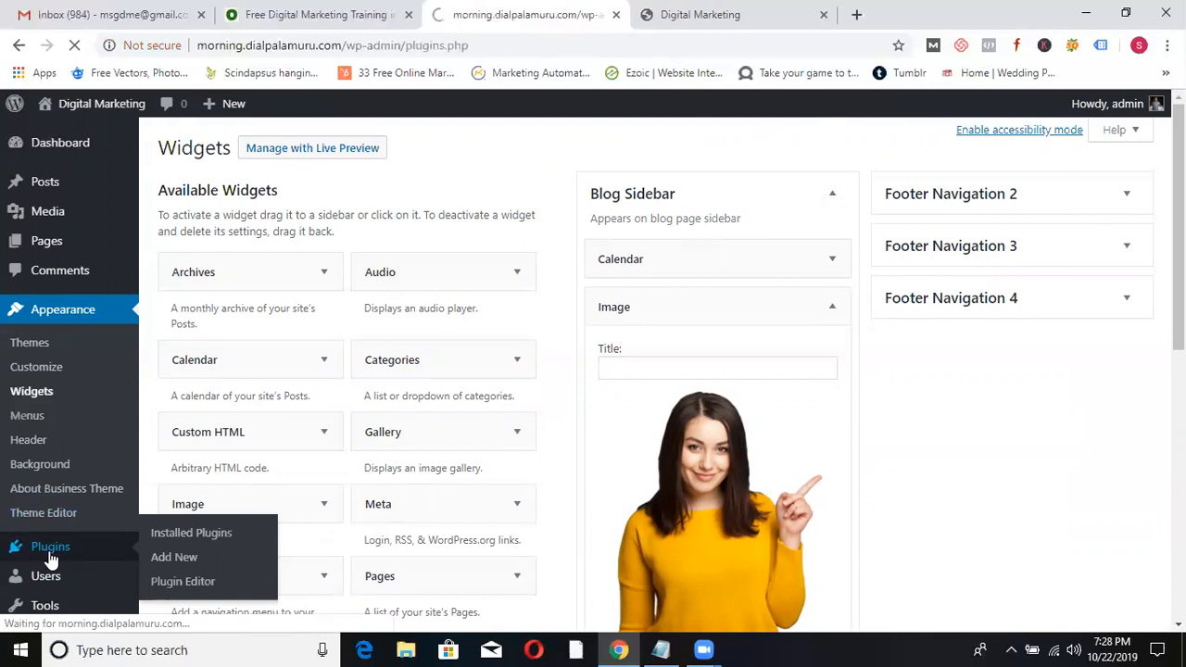
pyautogui.click(244, 150)
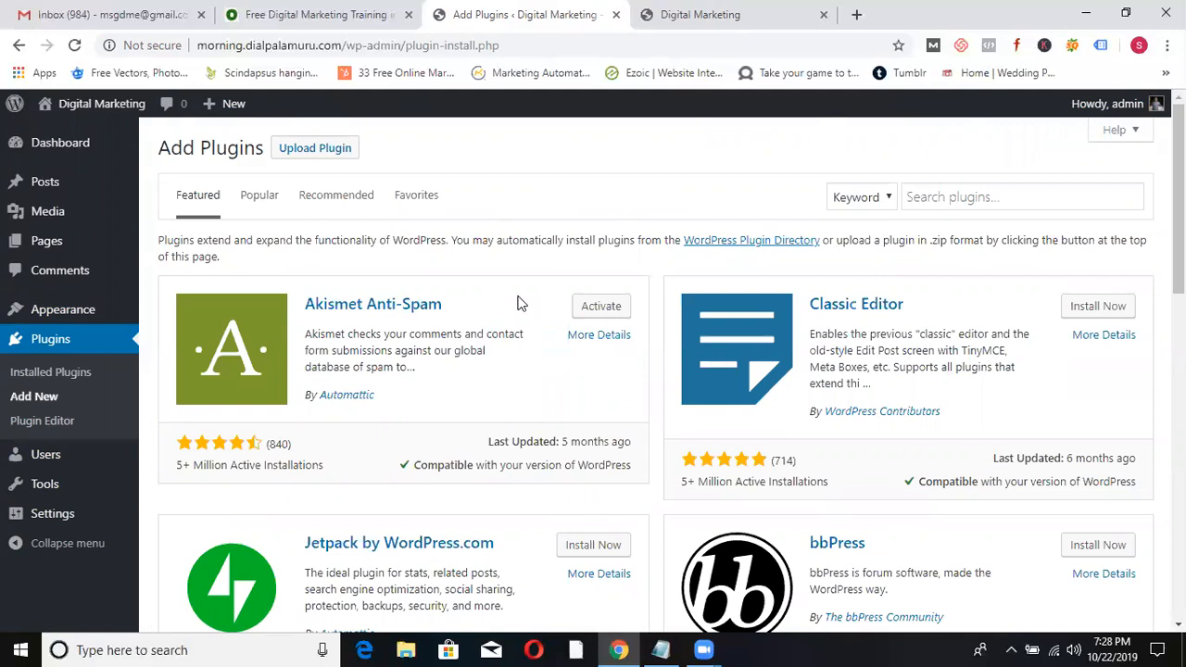
# - Search the plugin directory for 'contact form by sups'
pyautogui.click(945, 202)
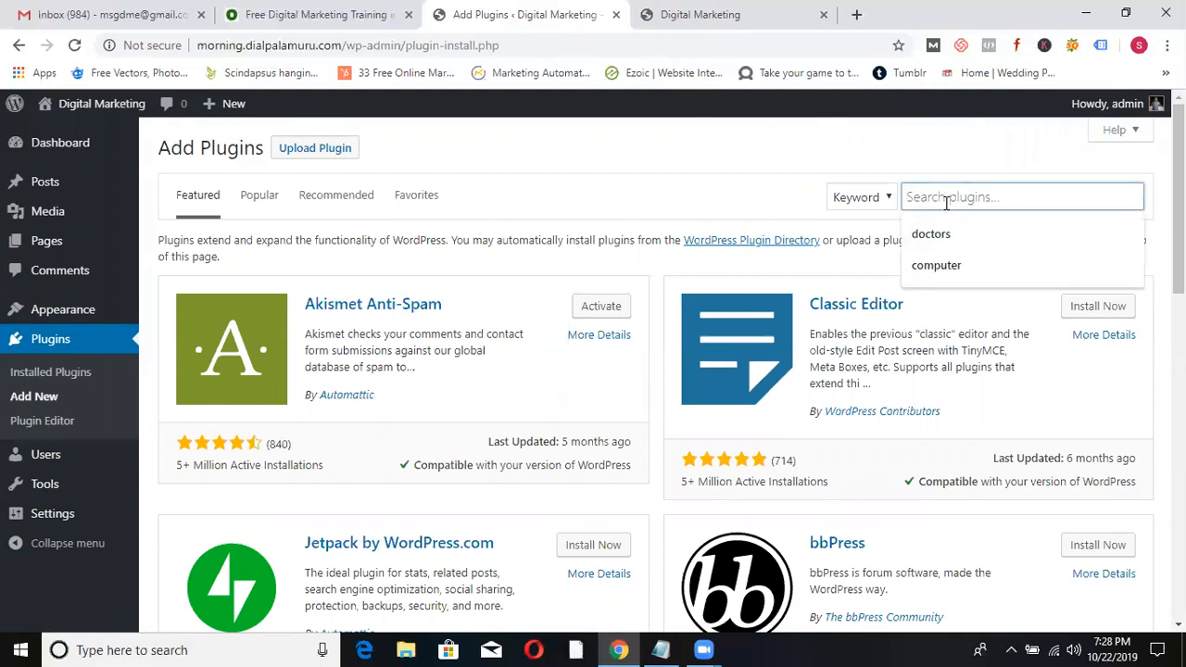
pyautogui.write('contact form')
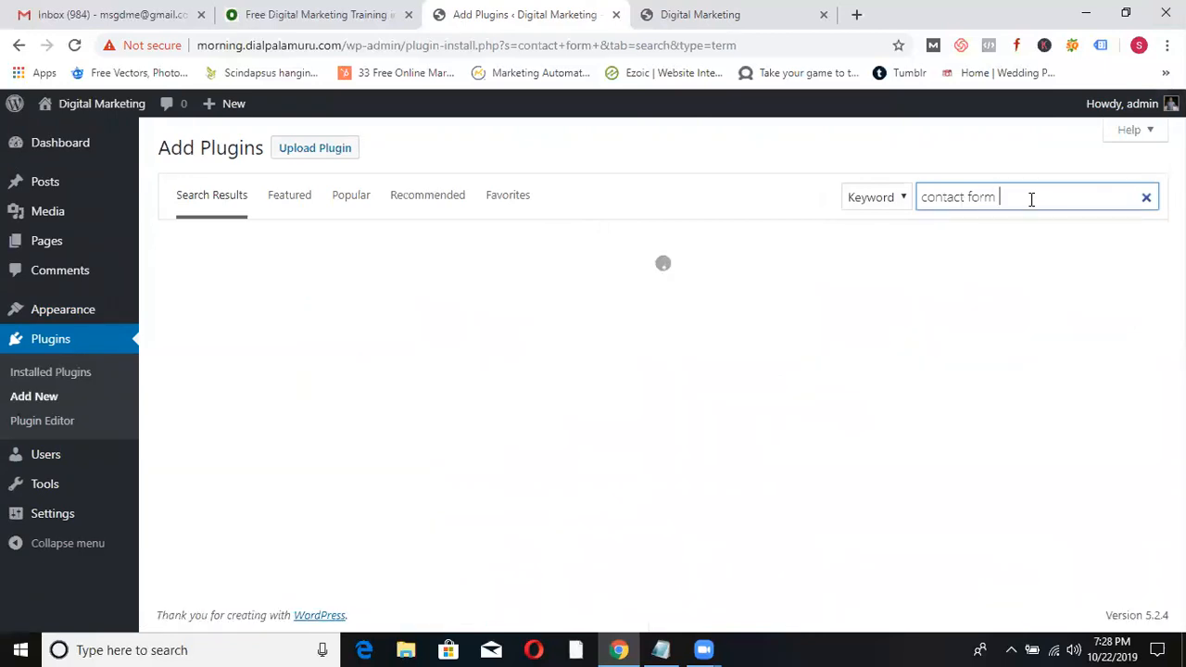
pyautogui.write('by supsystic')
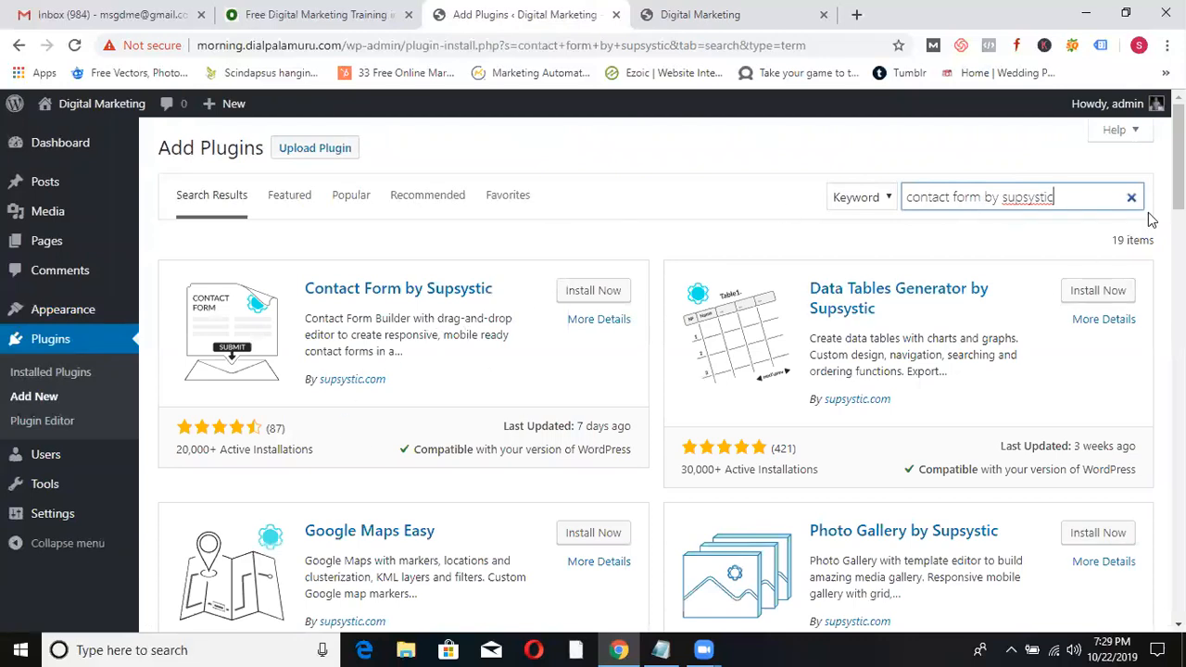
pyautogui.moveTo(1178, 163)
pyautogui.mouseDown()
pyautogui.moveTo(1178, 317)
pyautogui.moveTo(1178, 163)
pyautogui.mouseUp()
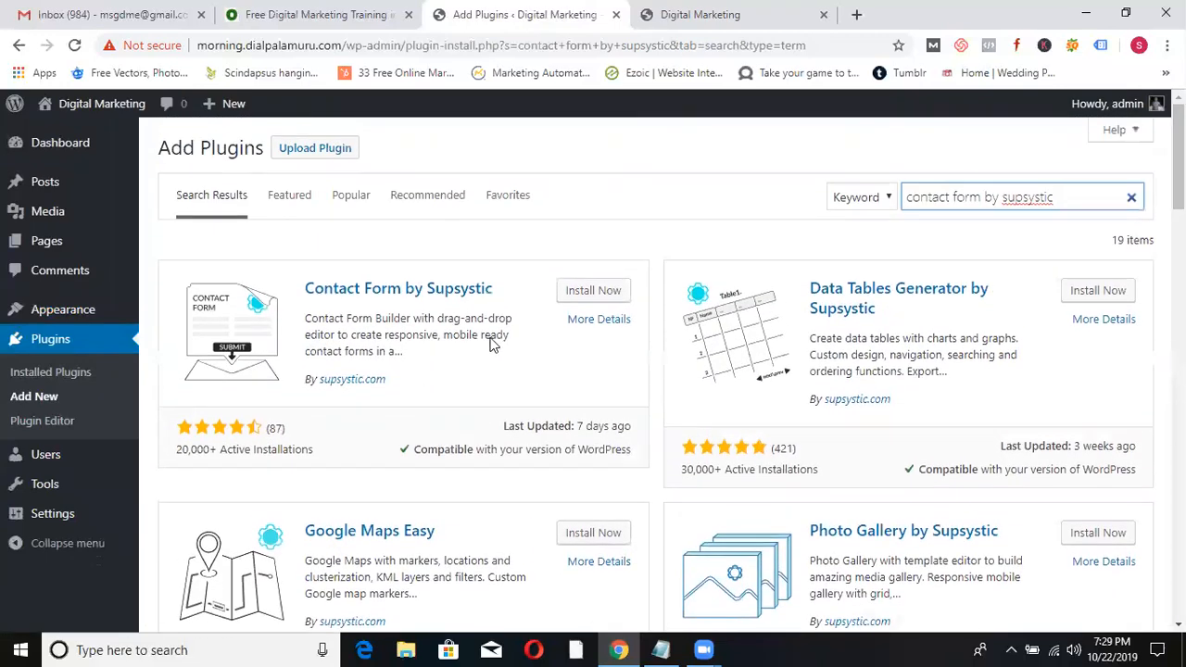
# - Install and activate Contact Form by Supsystic
pyautogui.click(576, 292)
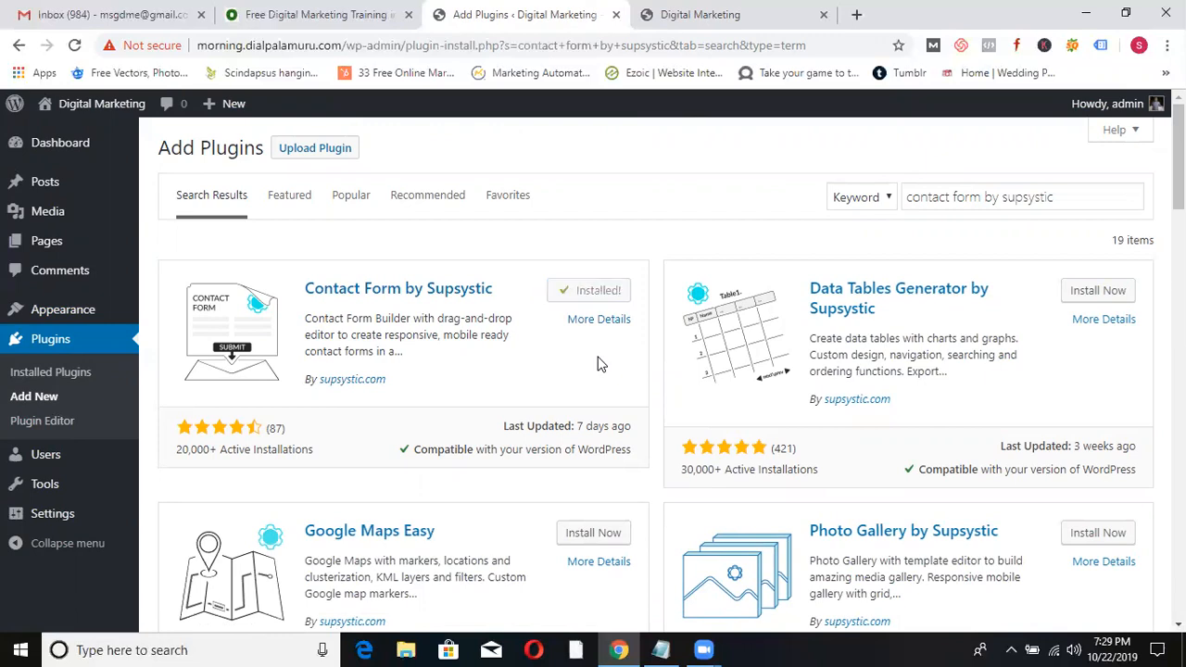
pyautogui.click(596, 293)
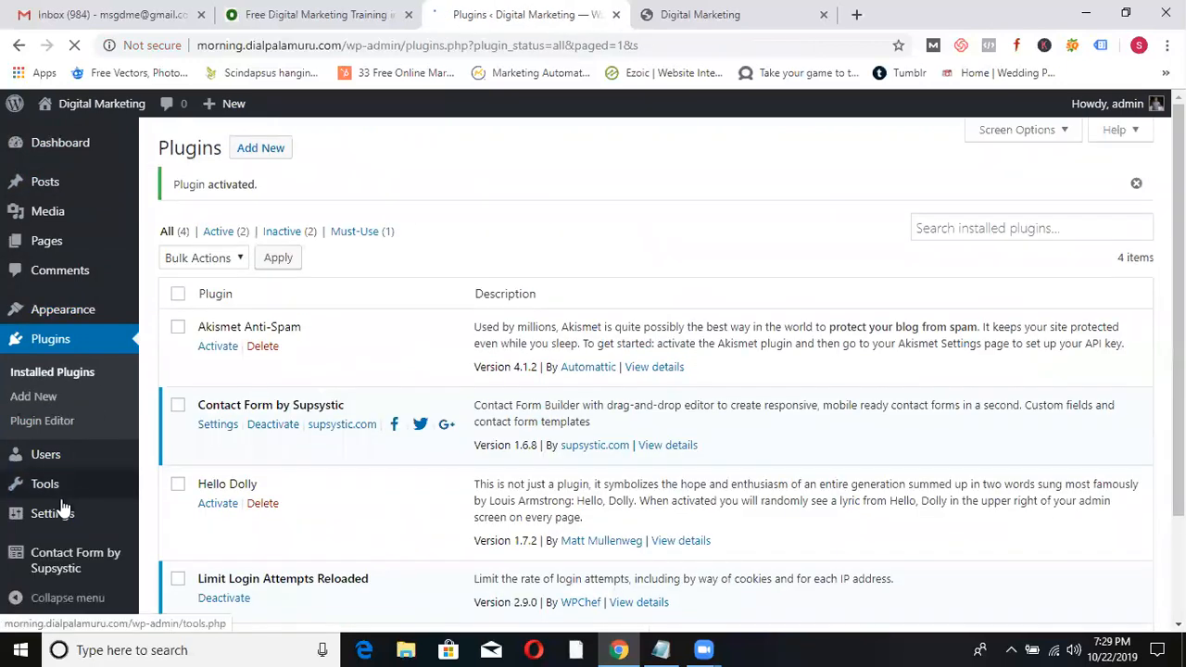
pyautogui.moveTo(58, 516)
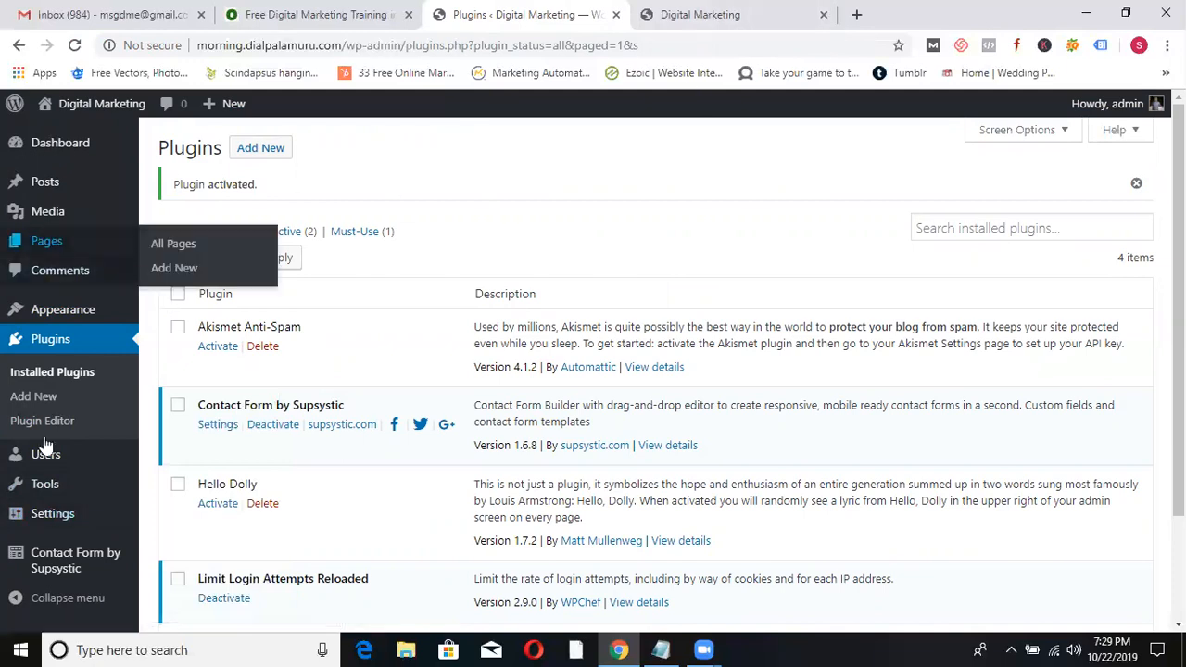
# - Start a new Supsystic contact form and name it Abc
pyautogui.click(77, 571)
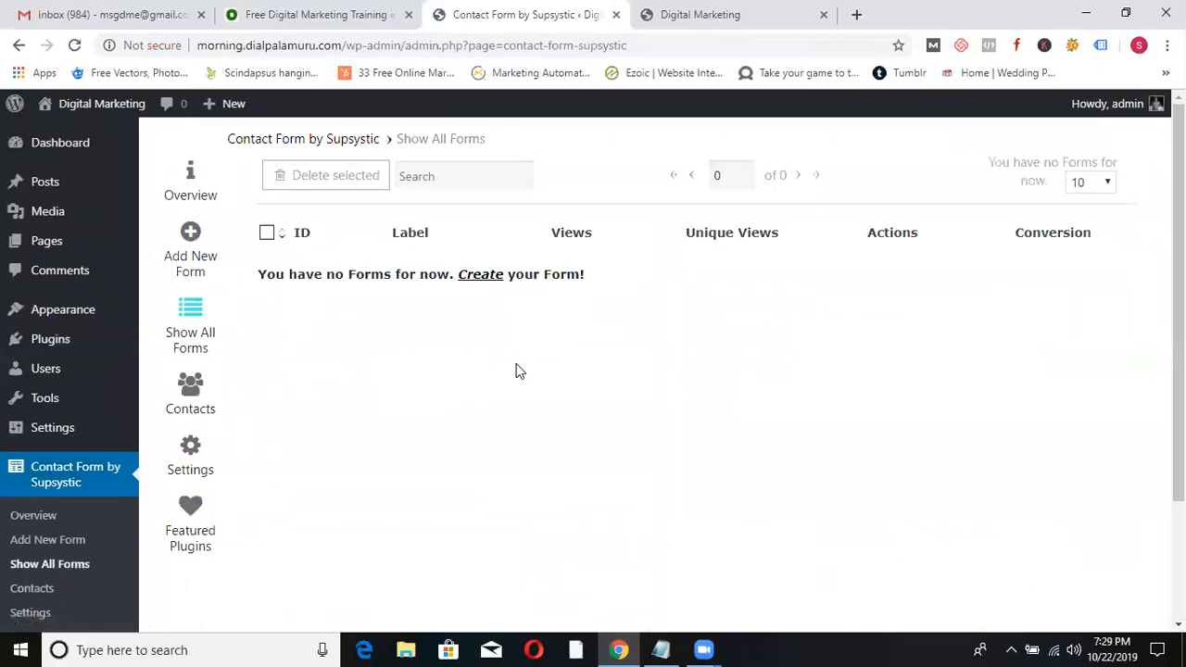
pyautogui.click(477, 275)
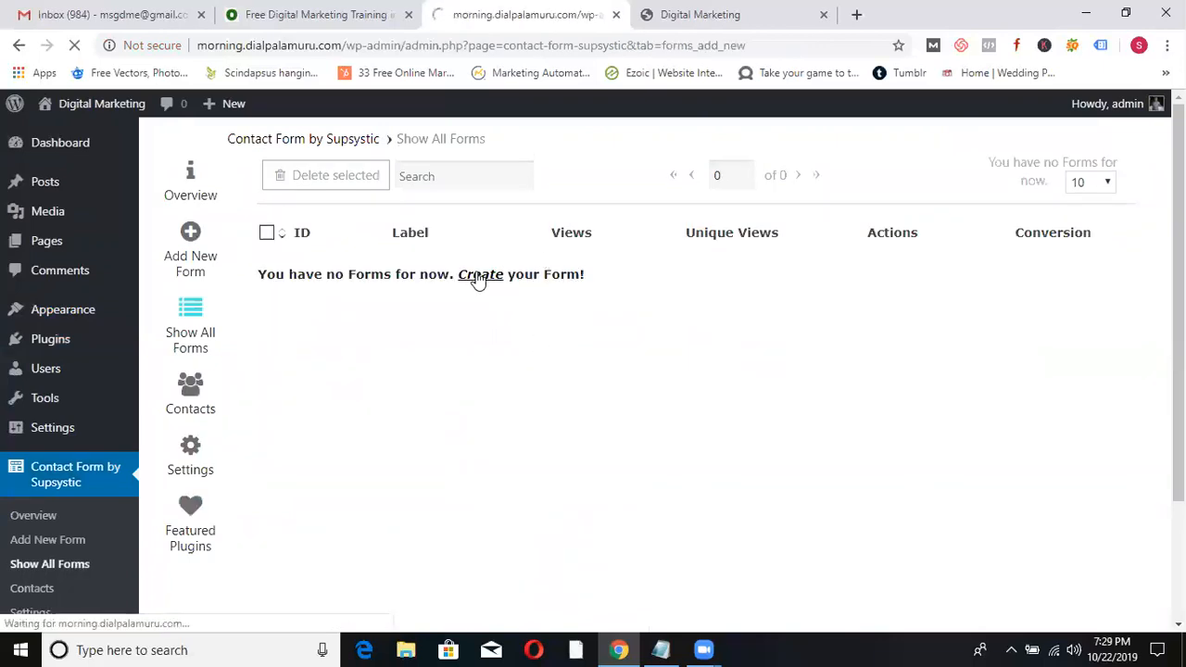
pyautogui.click(525, 270)
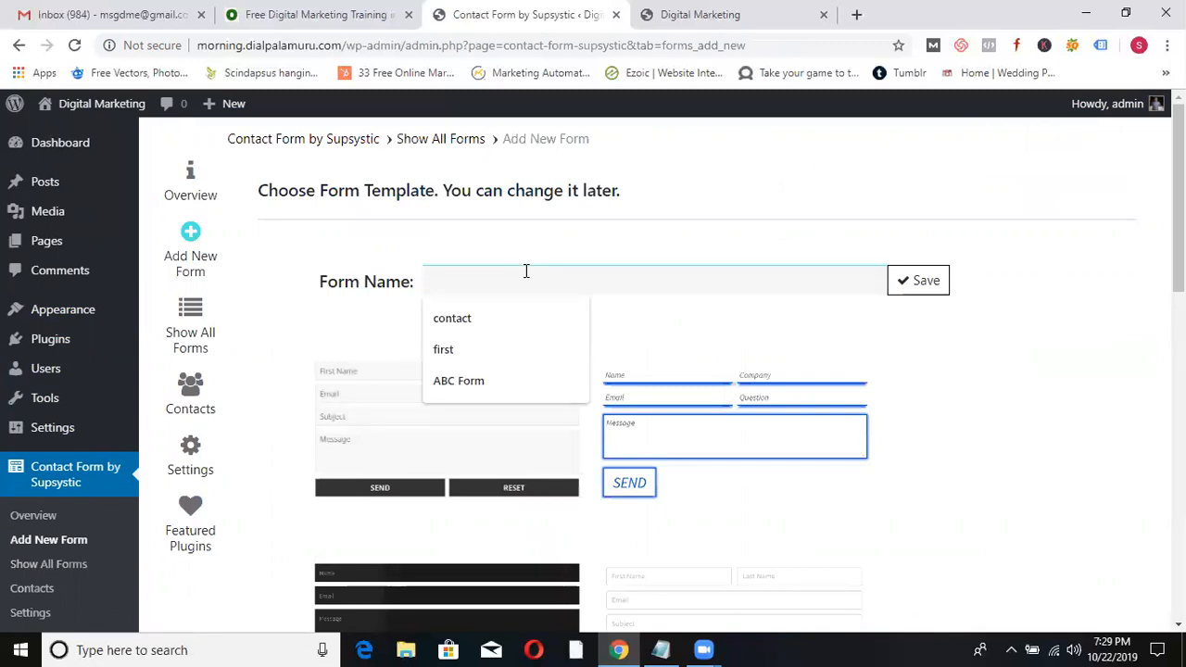
pyautogui.write('Abc')
pyautogui.click(1062, 343)
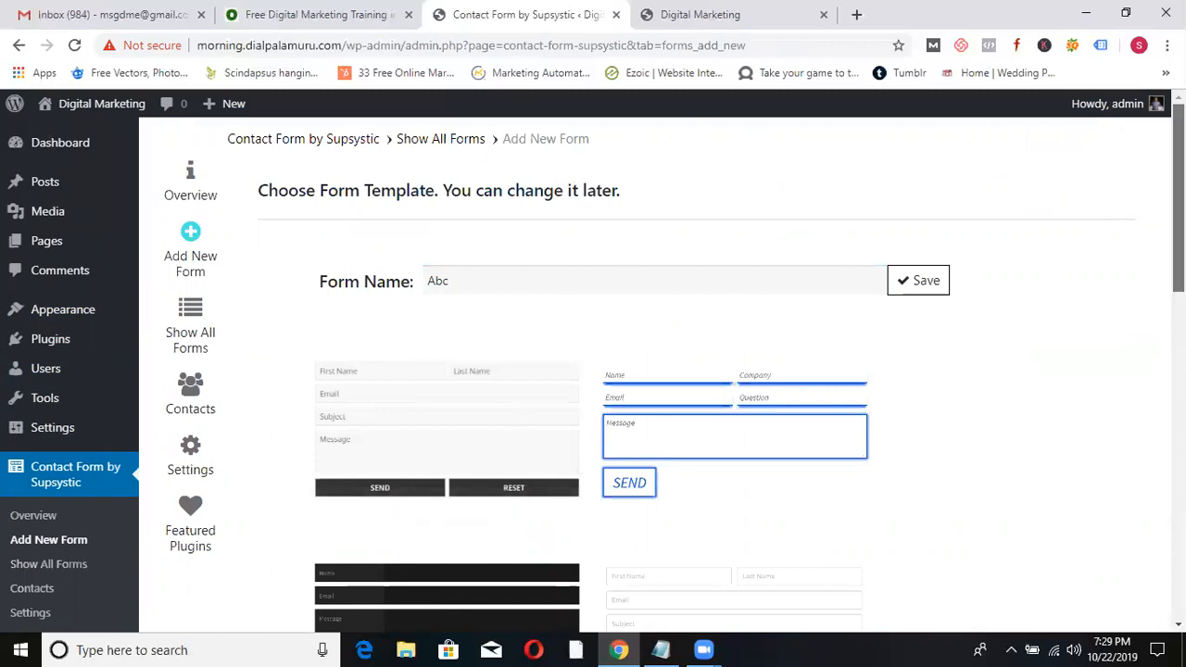
# - Save the Abc form with the Base Contact template and review its editor
pyautogui.scroll(-4, 1139, 334)
pyautogui.scroll(-5, 1124, 411)
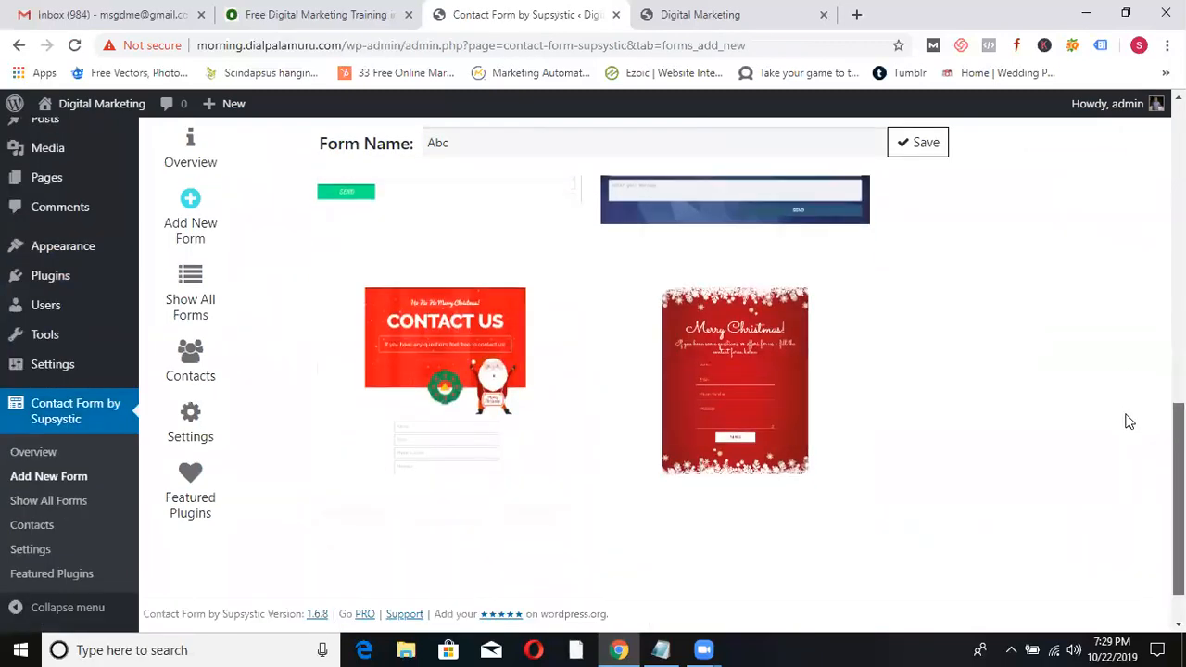
pyautogui.scroll(8, 1139, 238)
pyautogui.scroll(2, 1147, 161)
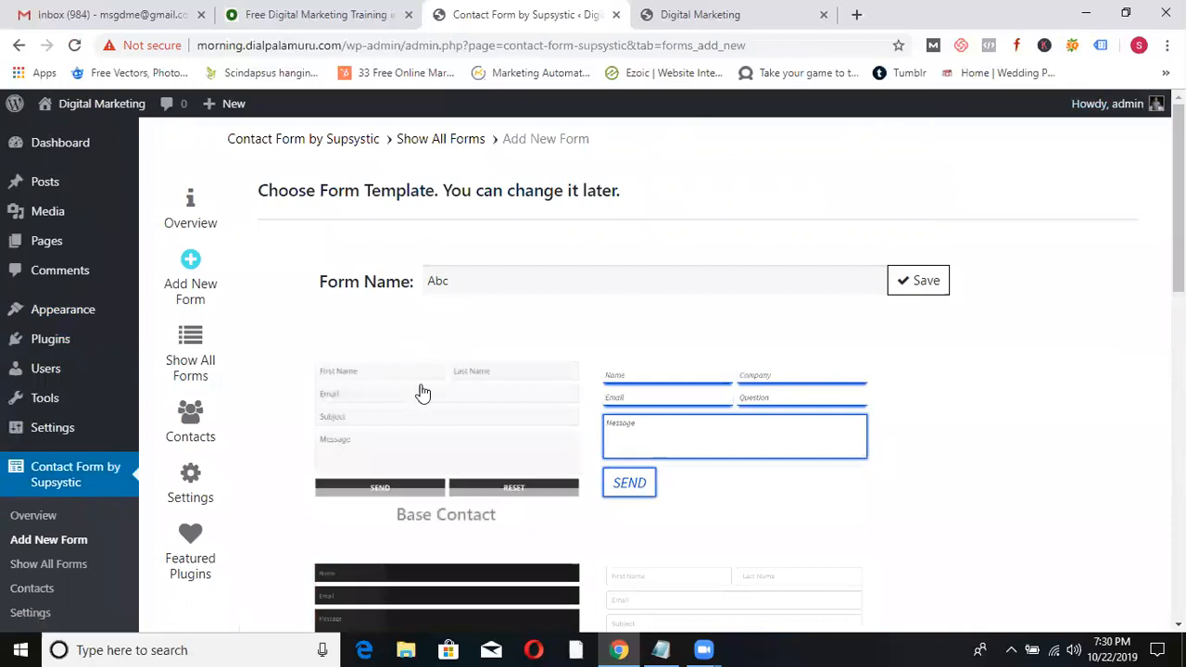
pyautogui.click(918, 282)
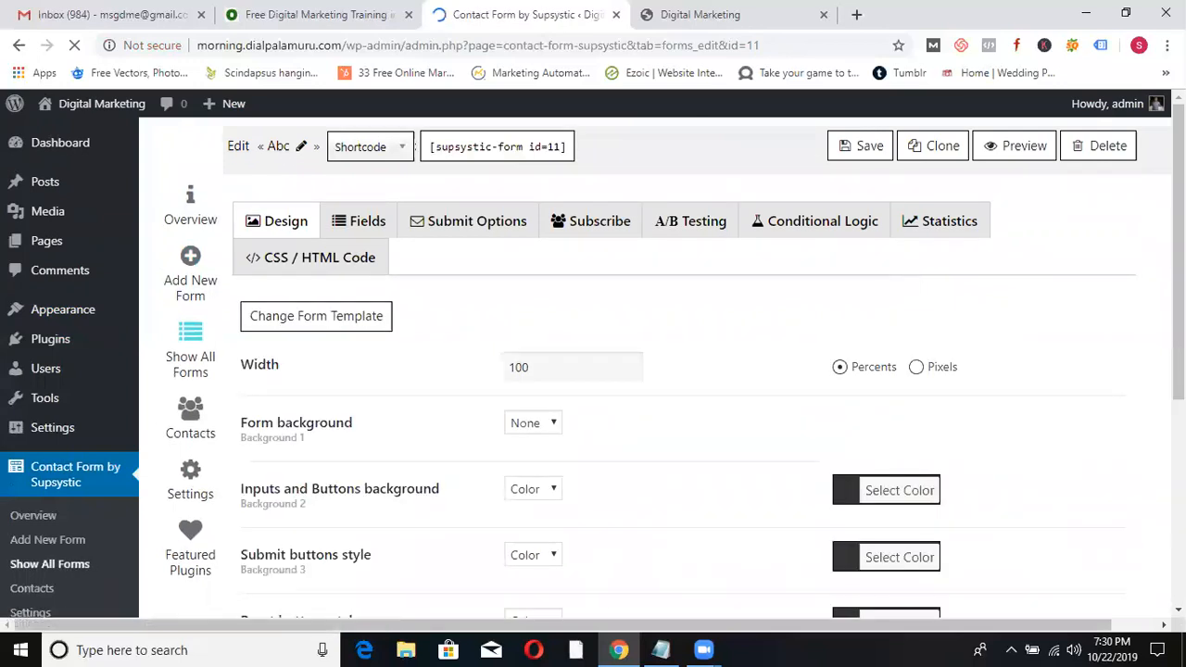
pyautogui.scroll(-5, 1134, 284)
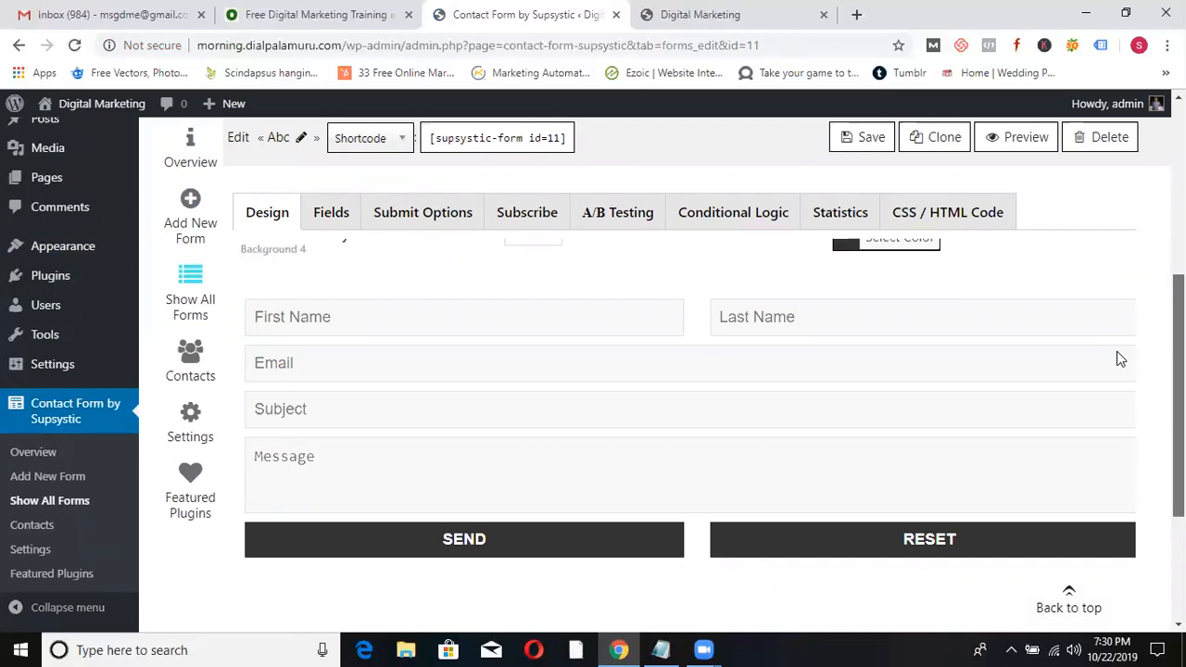
pyautogui.scroll(3, 1116, 351)
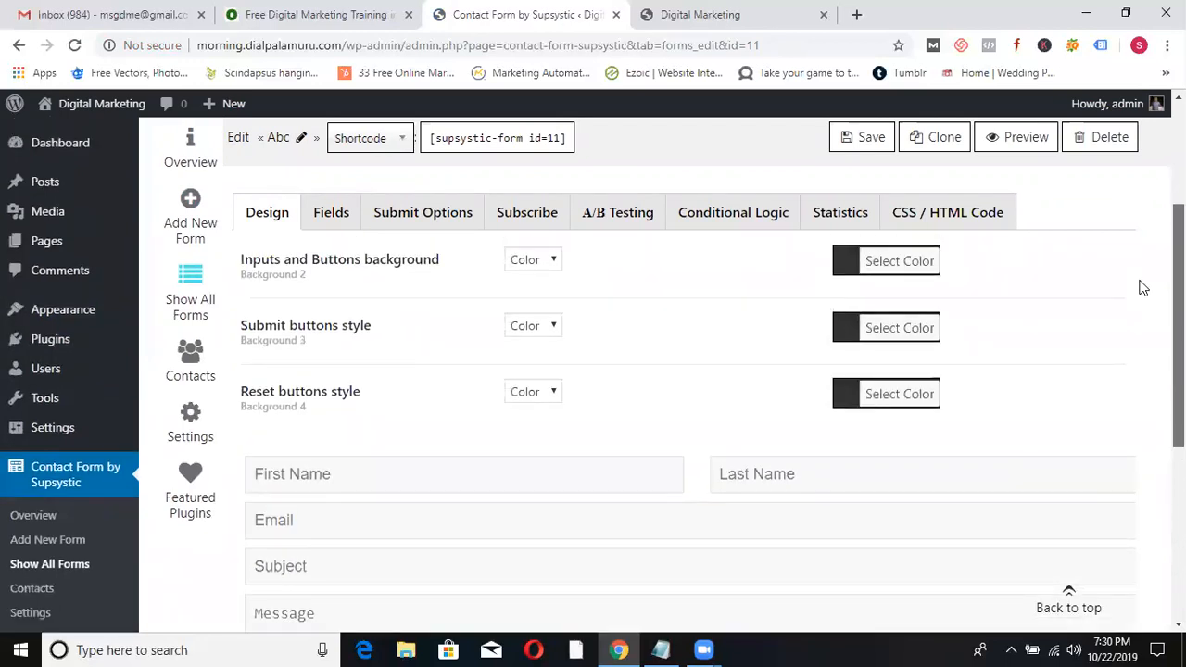
# - Delete the Last Name and Reset fields from the Abc form's Fields tab
pyautogui.click(323, 215)
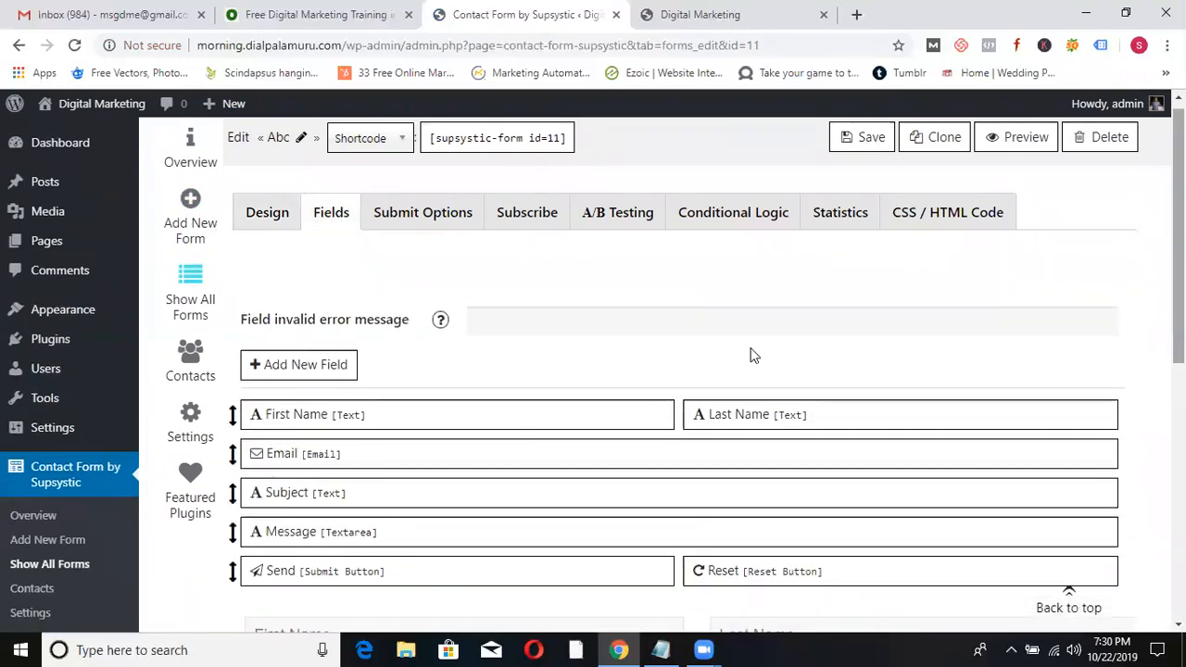
pyautogui.moveTo(781, 432)
pyautogui.click(762, 380)
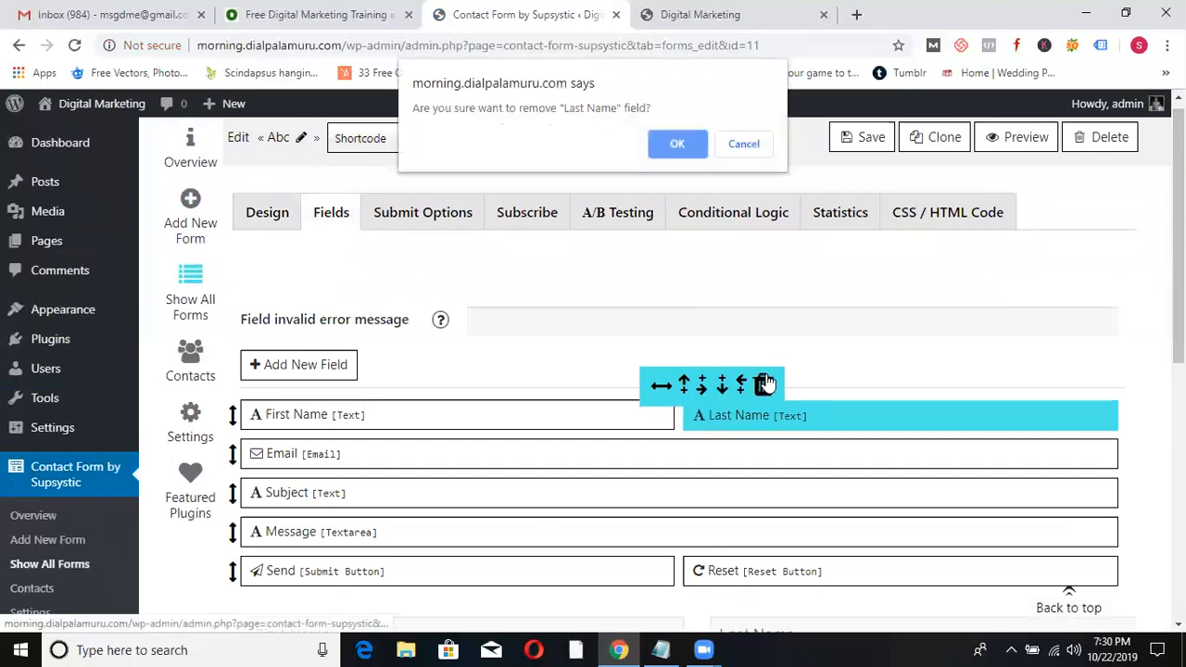
pyautogui.click(676, 142)
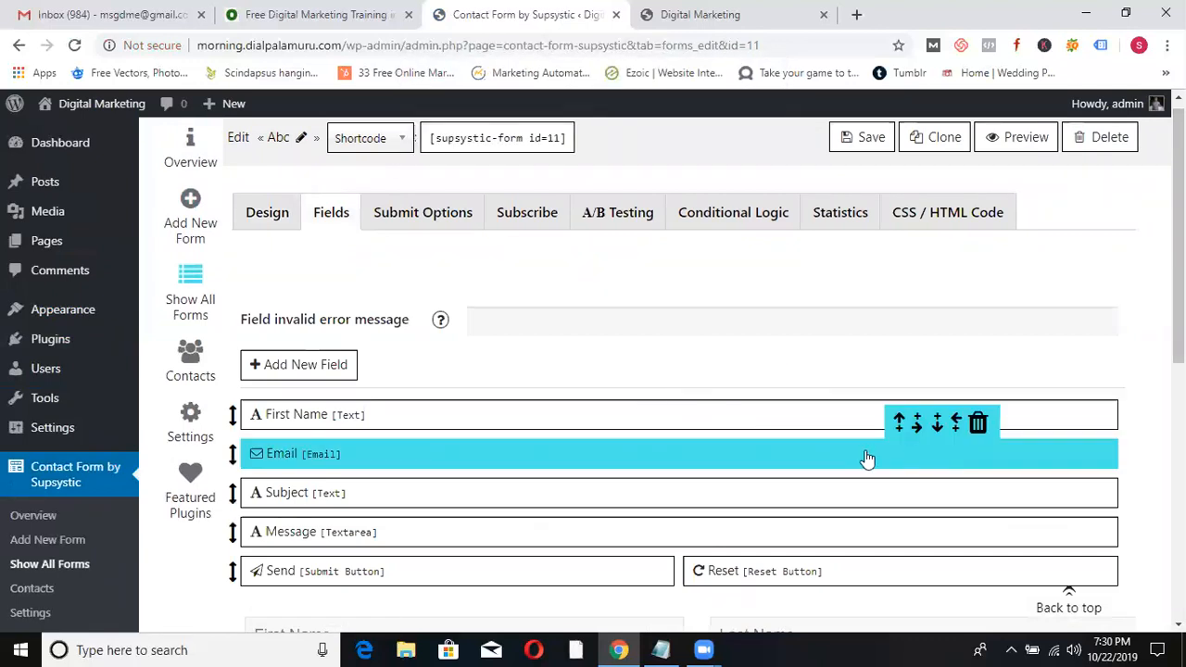
pyautogui.moveTo(992, 588)
pyautogui.click(1034, 542)
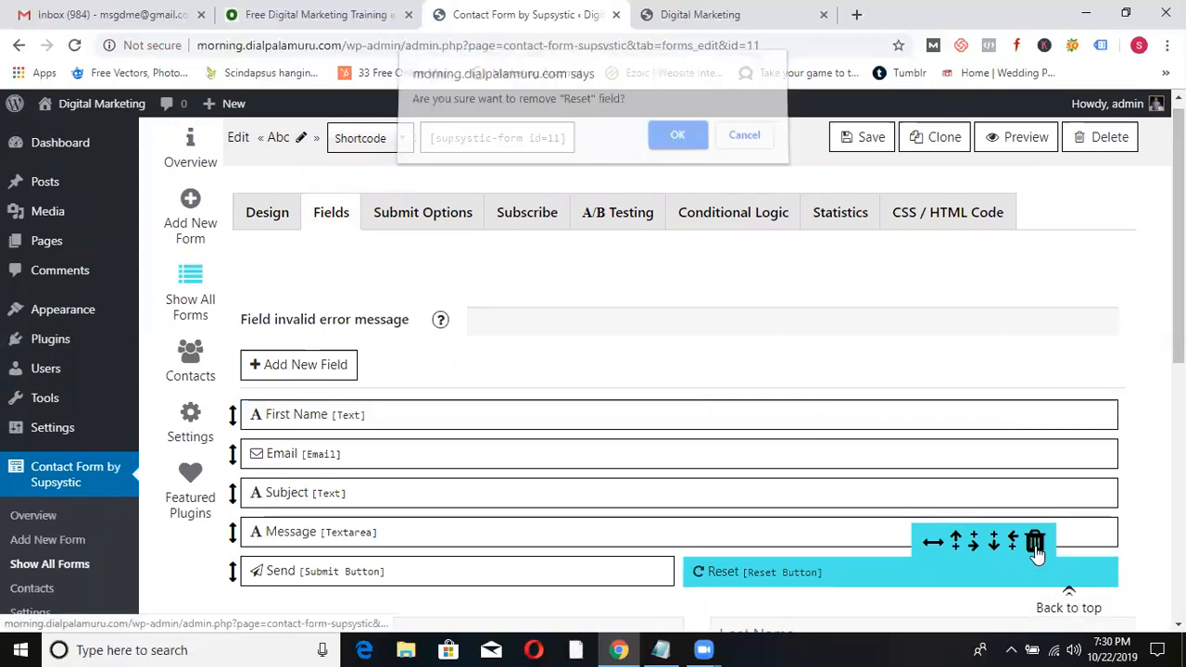
pyautogui.click(675, 144)
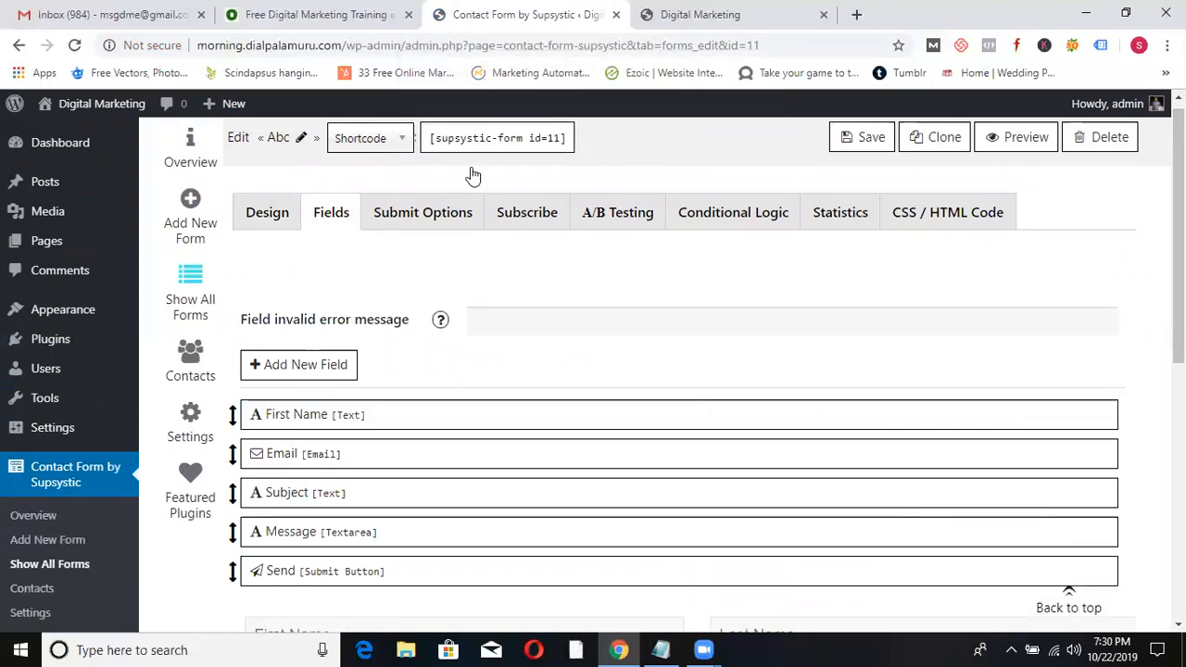
# - Save the Abc form, copy its [supsystic-form id=11] shortcode, and open the Pages list
pyautogui.click(293, 369)
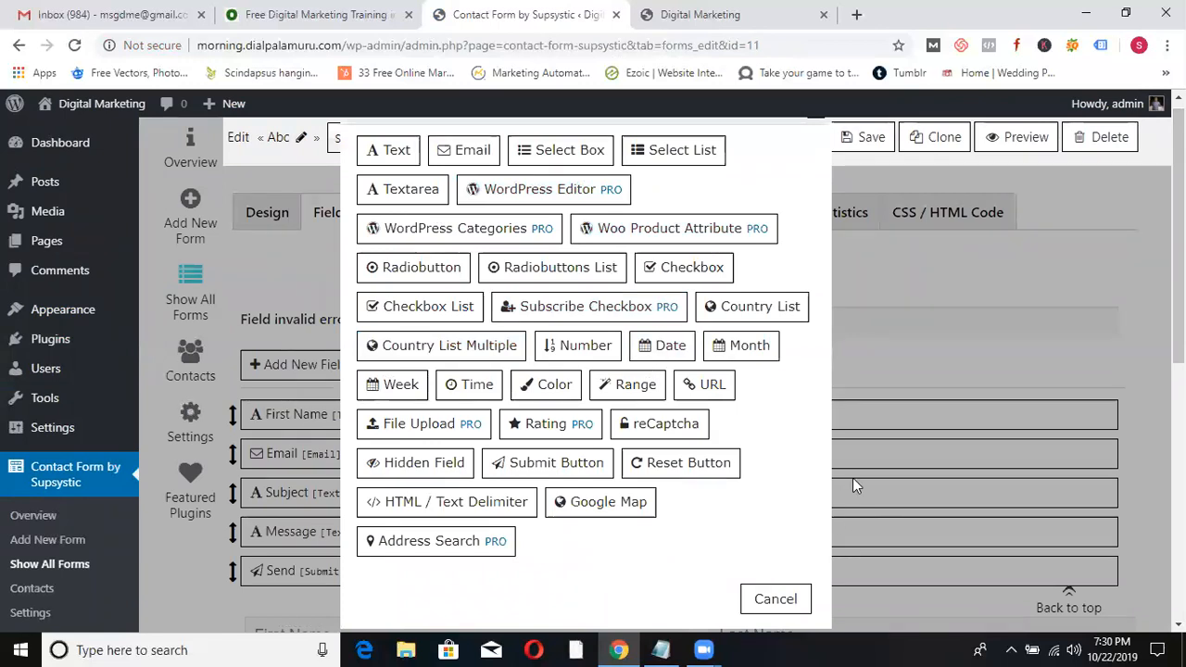
pyautogui.click(769, 602)
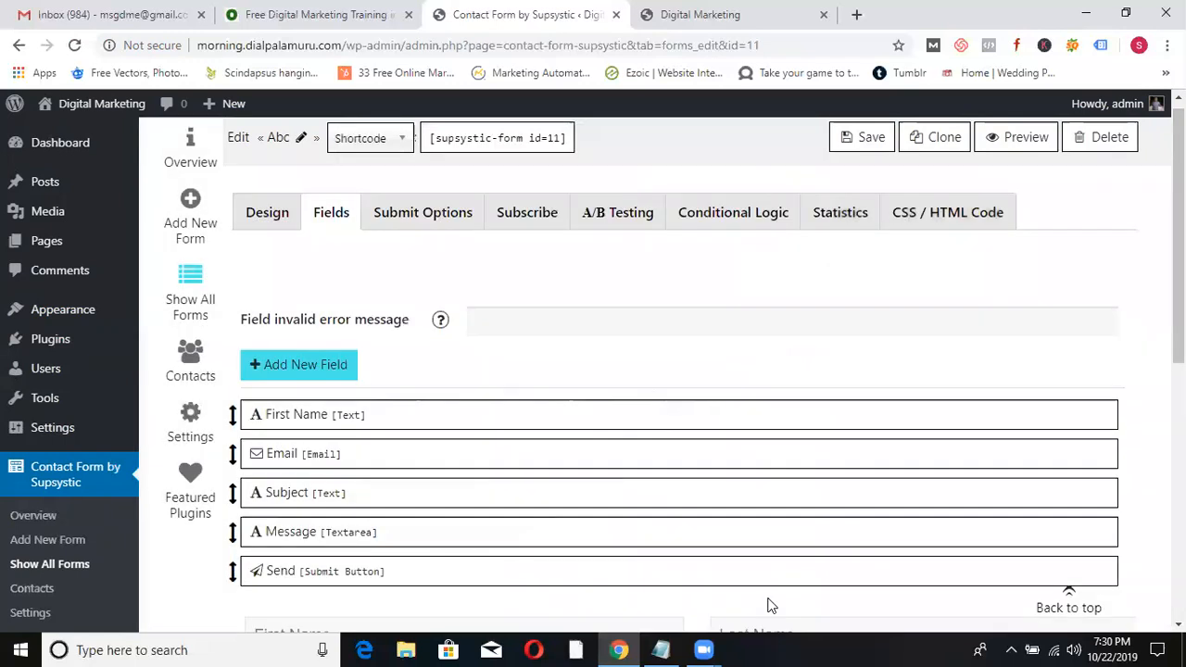
pyautogui.click(864, 139)
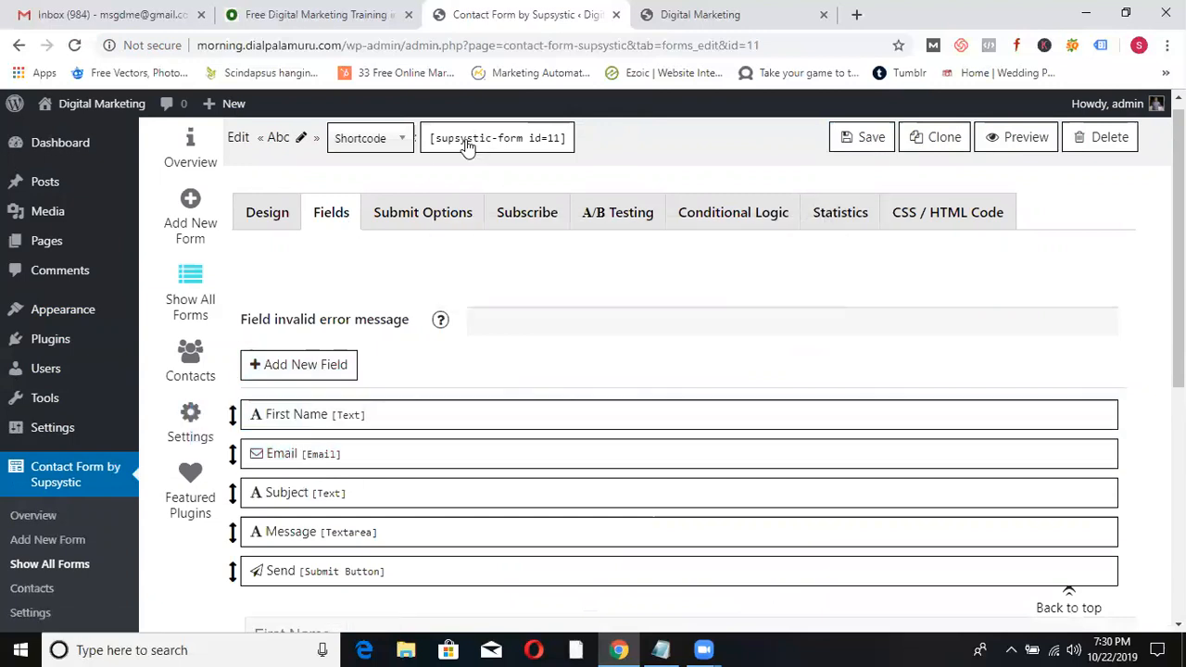
pyautogui.click(468, 146)
pyautogui.hotkey('ctrl', 'c')
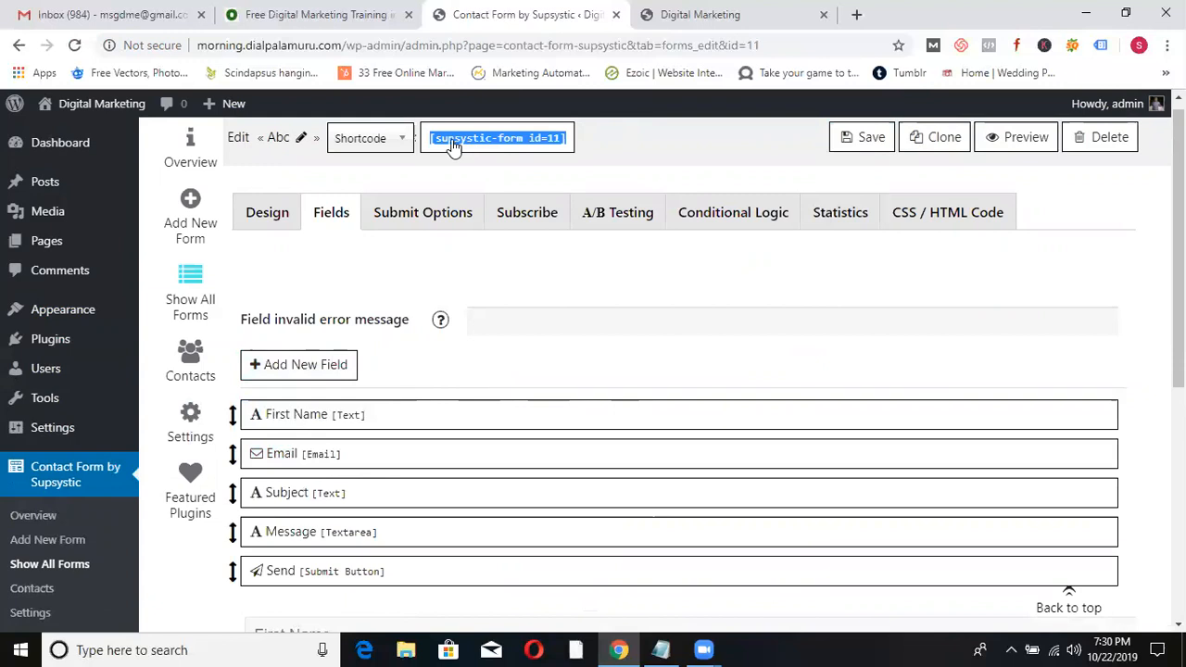
pyautogui.click(70, 249)
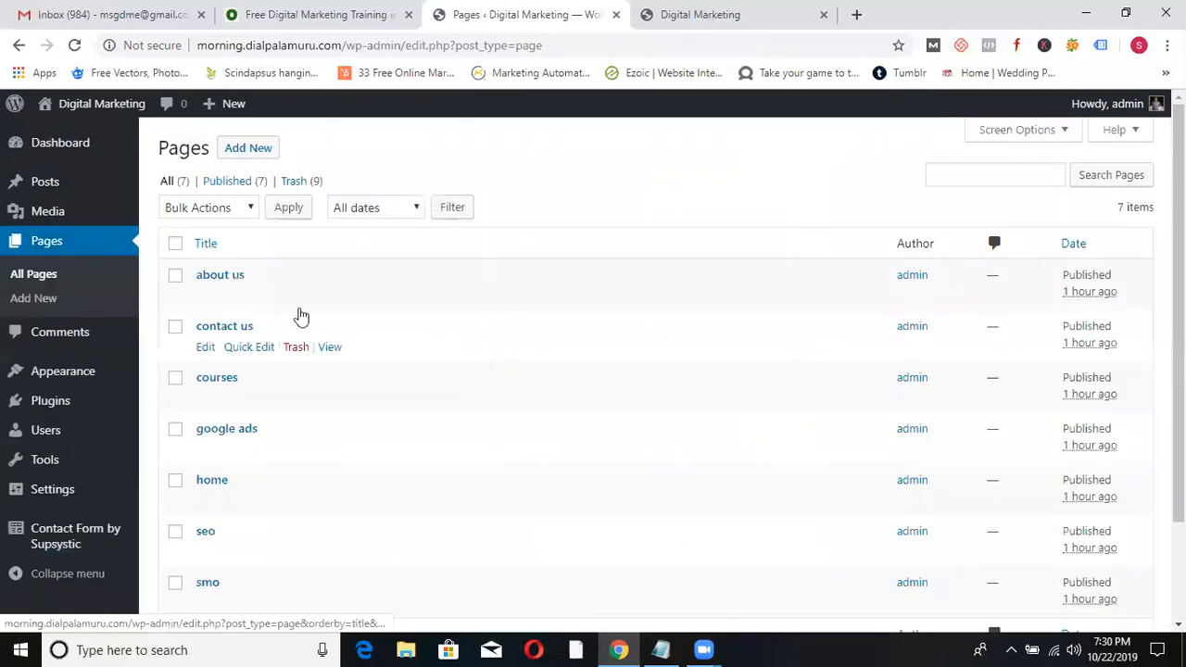
# - Paste [supsystic-form id=11] into the contact us page body as a Shortcode block and Update
pyautogui.click(205, 330)
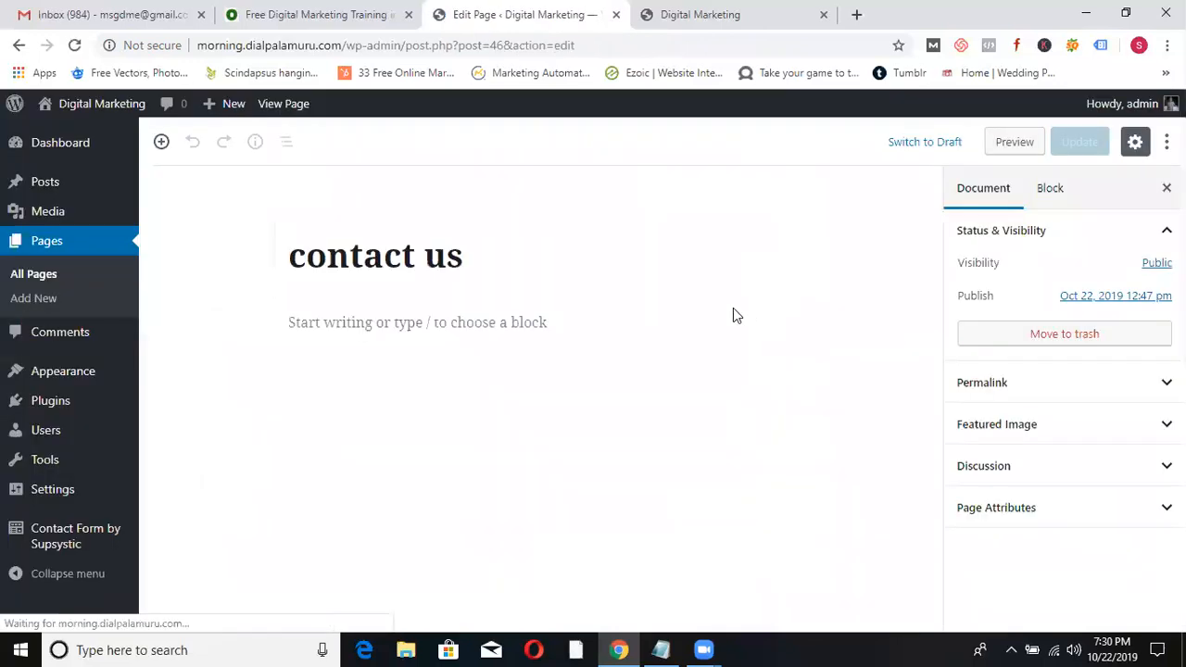
pyautogui.click(480, 333)
pyautogui.hotkey('ctrl', 'v')
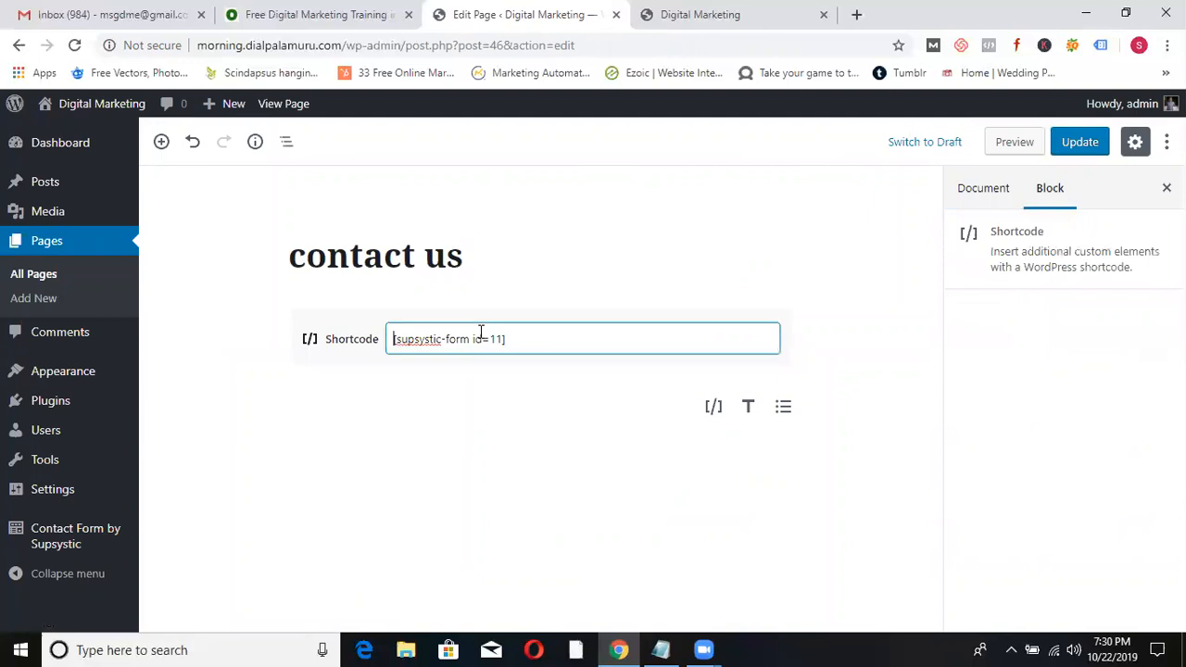
pyautogui.click(1081, 150)
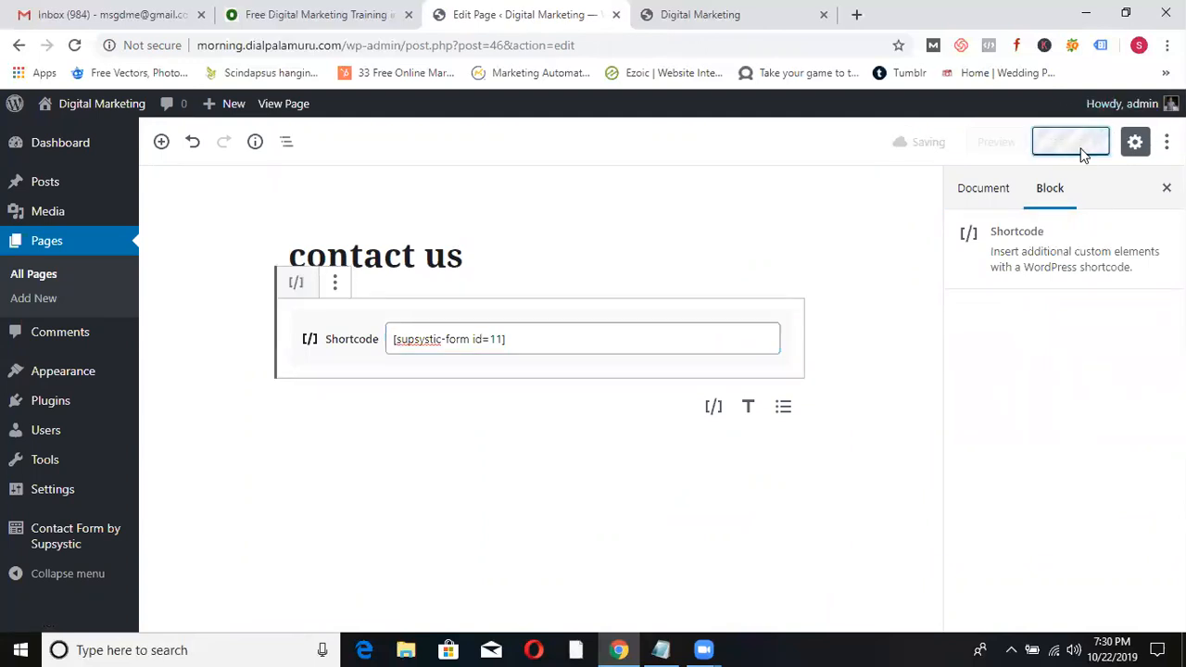
# - Check the form on the live Contact Us page, browse back to Home, then return to the editor
pyautogui.click(776, 20)
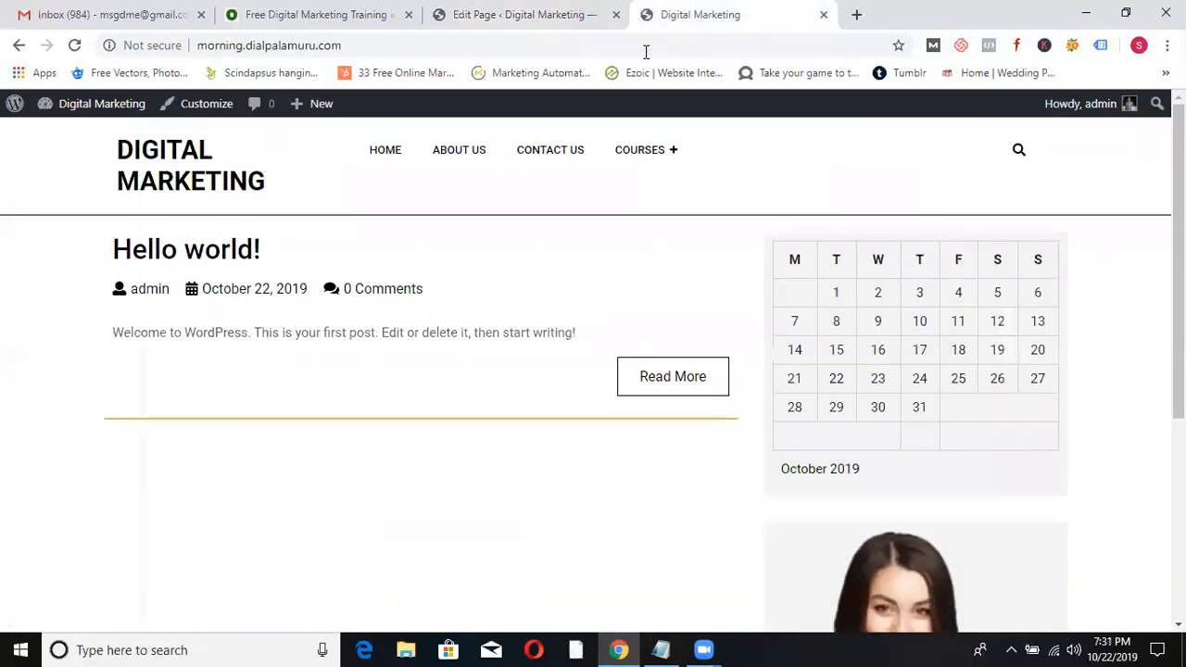
pyautogui.click(550, 148)
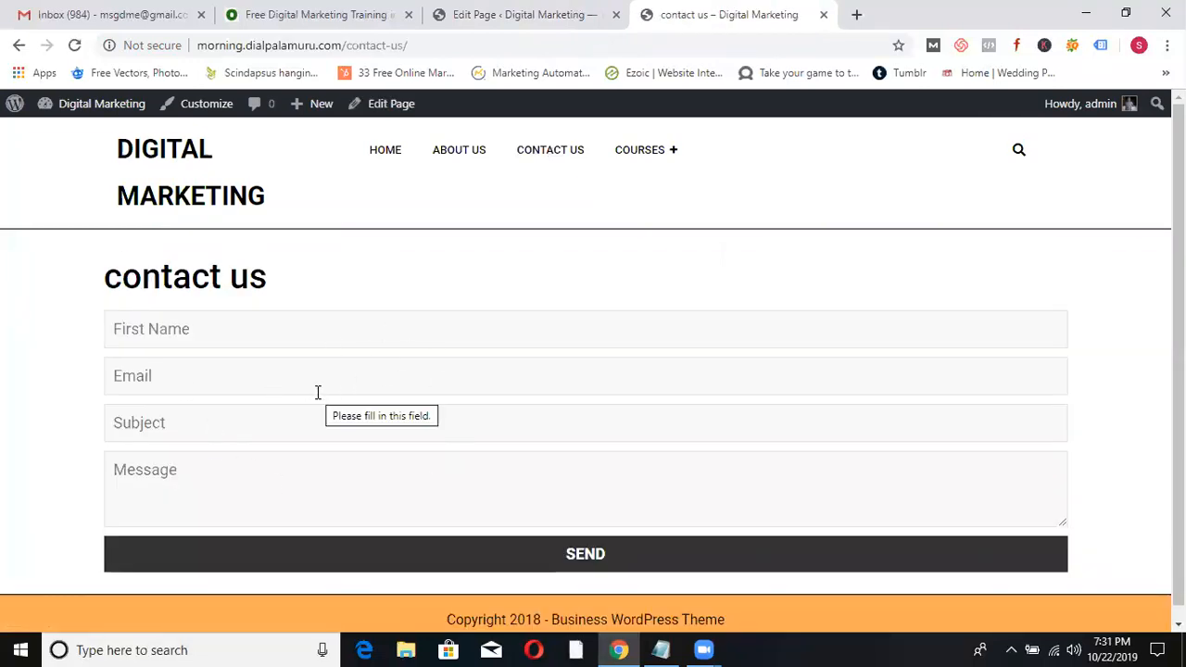
pyautogui.click(386, 154)
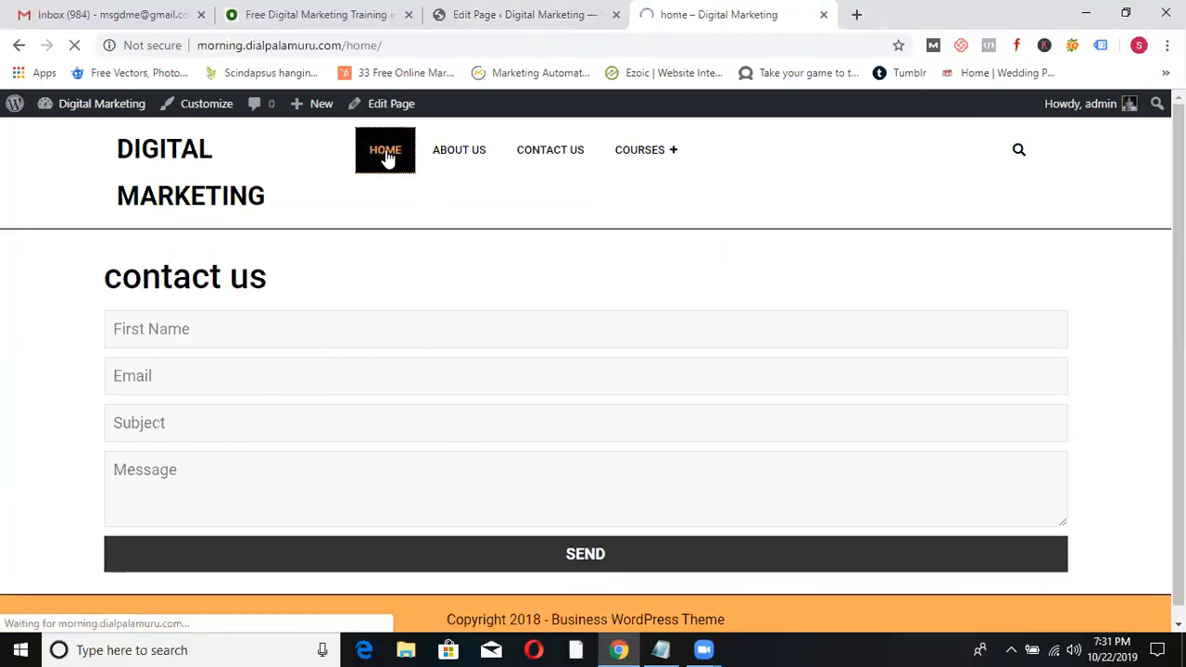
pyautogui.click(153, 150)
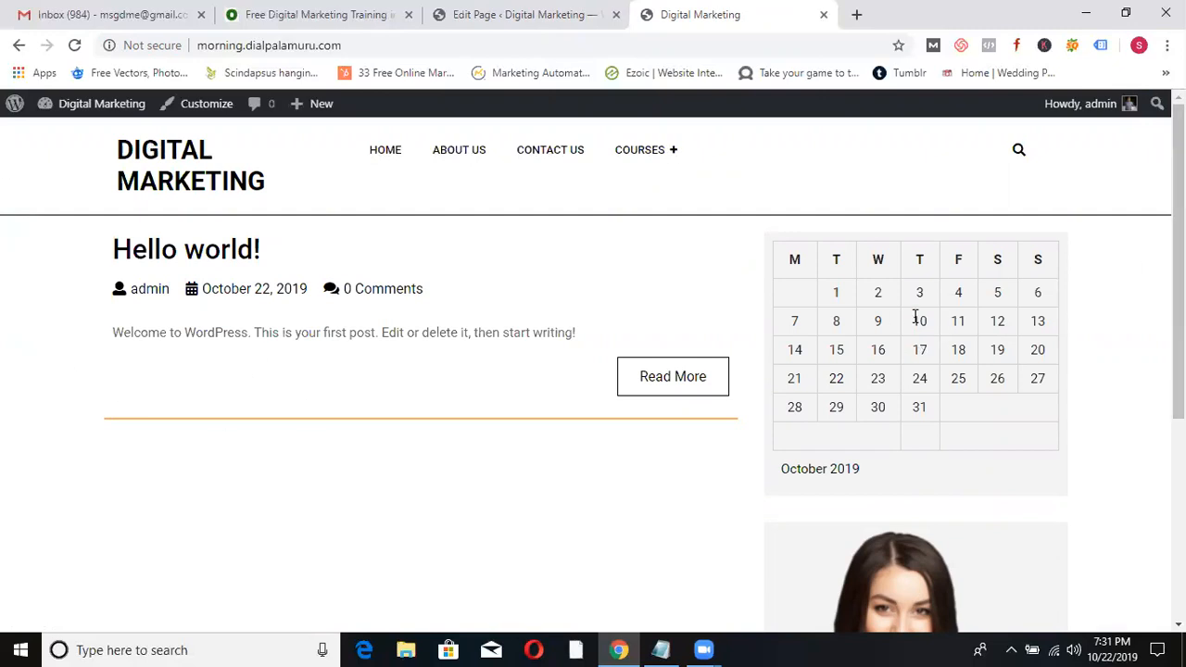
pyautogui.click(488, 15)
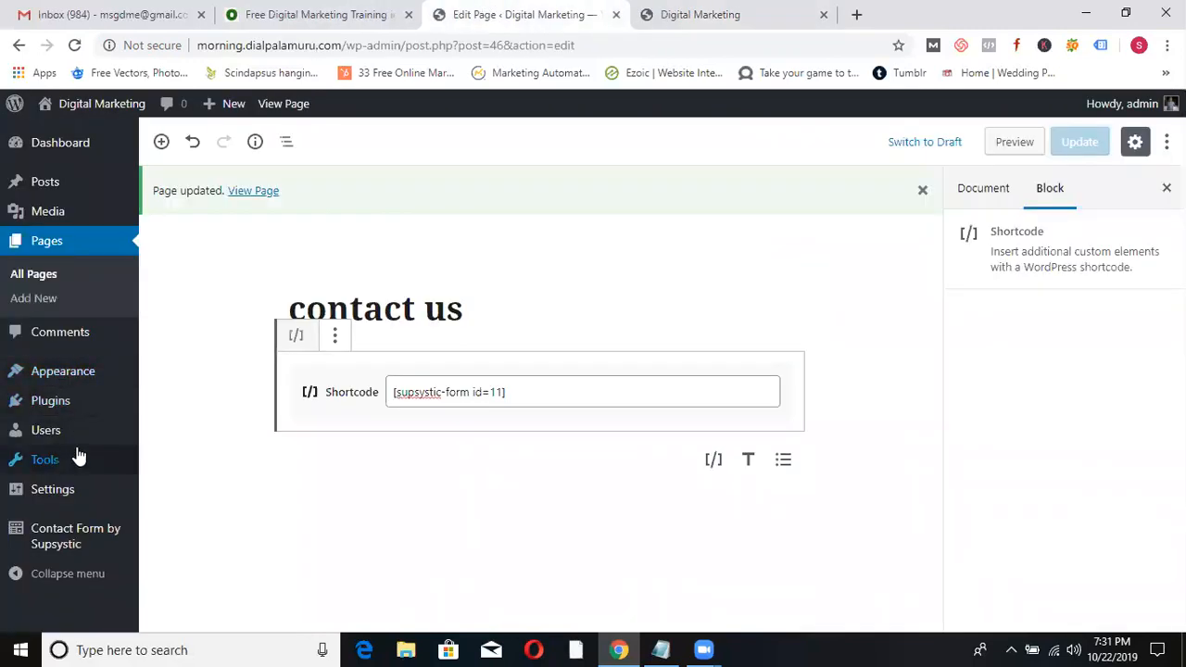
pyautogui.moveTo(63, 380)
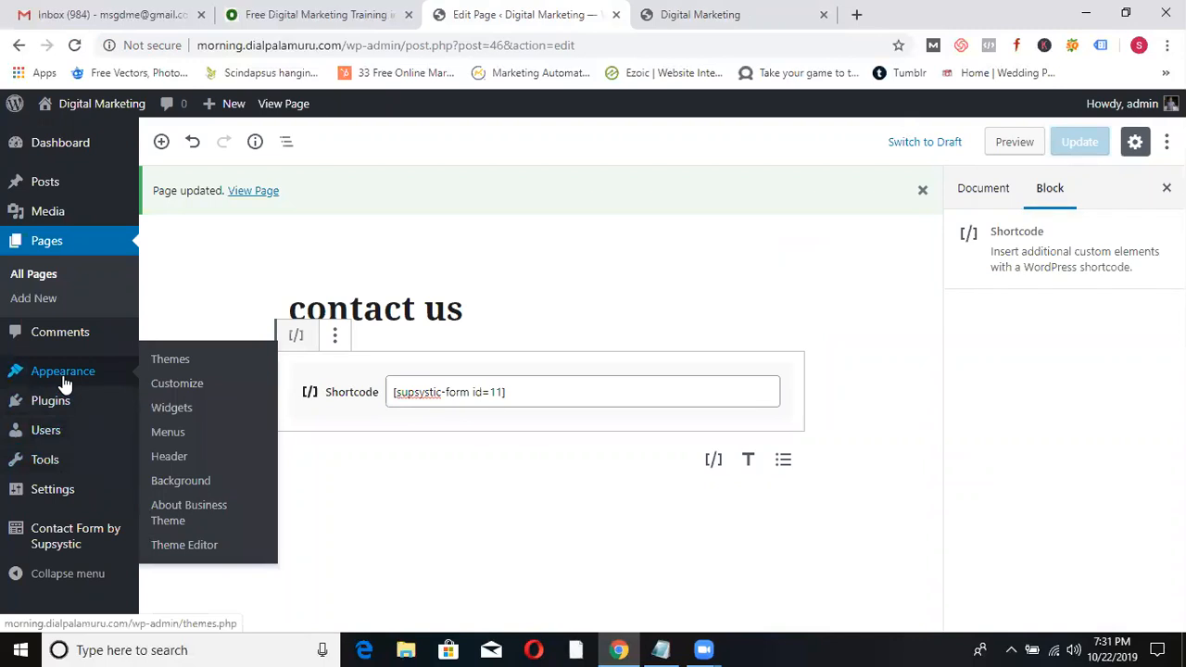
# - Add the Contact Form by Supsystic widget to the Blog Sidebar on the Widgets page
pyautogui.click(171, 408)
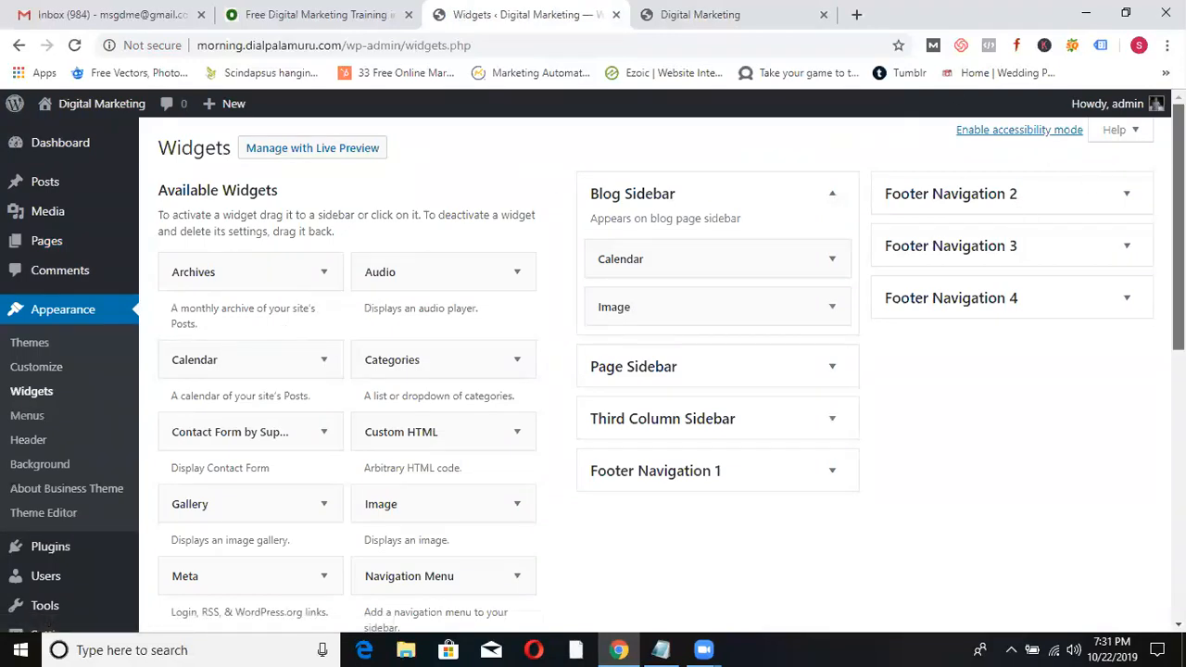
pyautogui.scroll(-1, 593, 370)
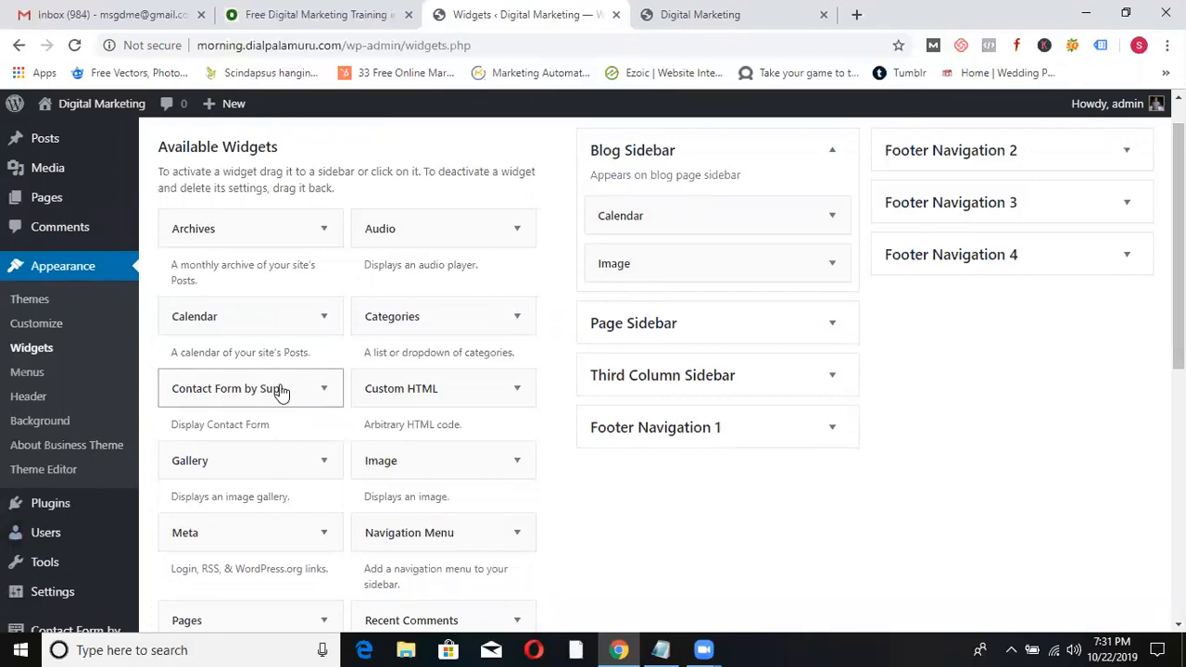
pyautogui.click(281, 392)
pyautogui.moveTo(1178, 219); pyautogui.dragTo(1178, 321)
pyautogui.click(291, 417)
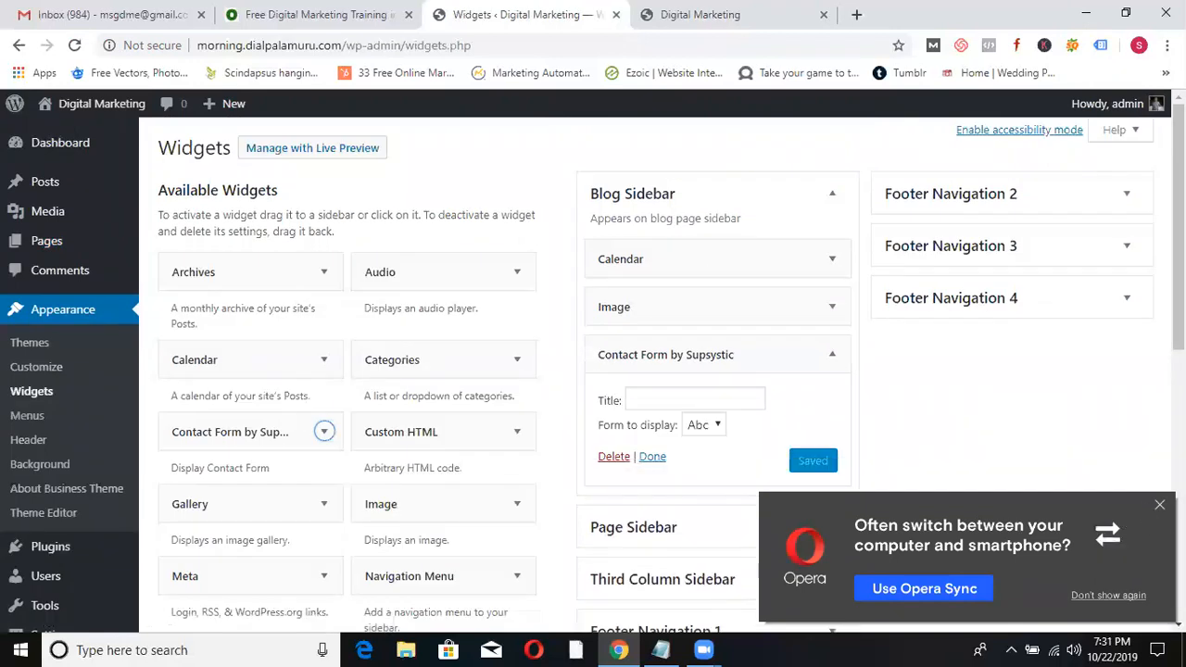
# - Title the widget 'Please Fill Details', save it, and drag it above Calendar
pyautogui.click(1159, 505)
pyautogui.click(673, 399)
pyautogui.write('Please fill details')
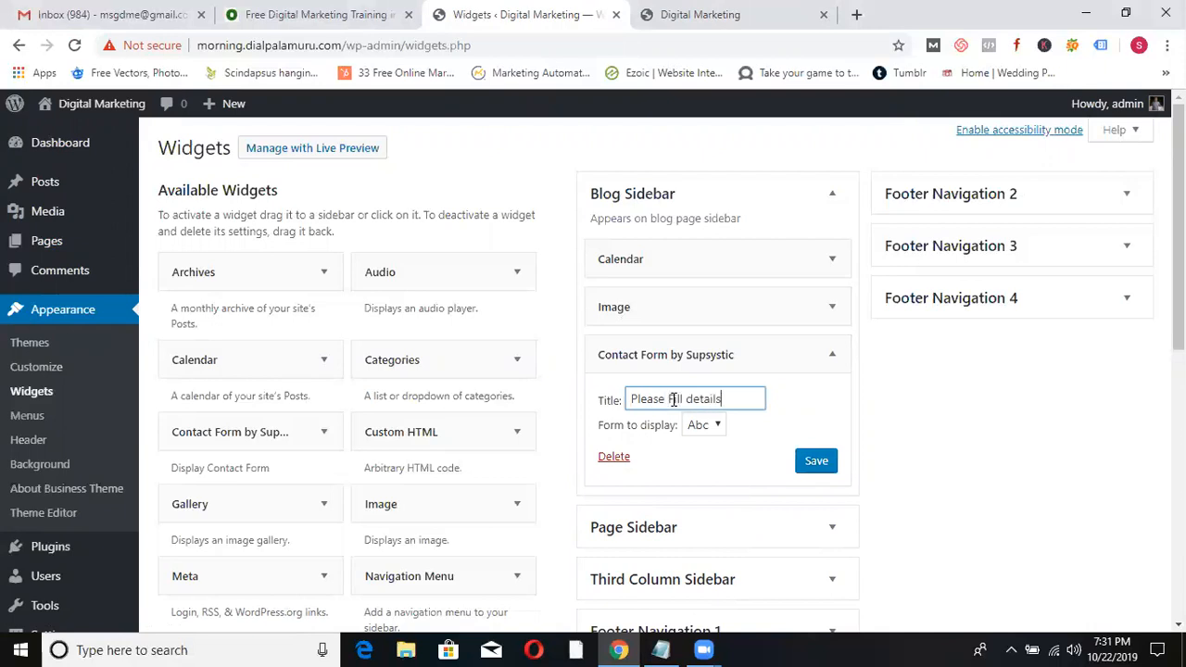
pyautogui.click(674, 399)
pyautogui.press('BackSpace')
pyautogui.write('F')
pyautogui.click(693, 399)
pyautogui.press('BackSpace')
pyautogui.write('D')
pyautogui.click(804, 458)
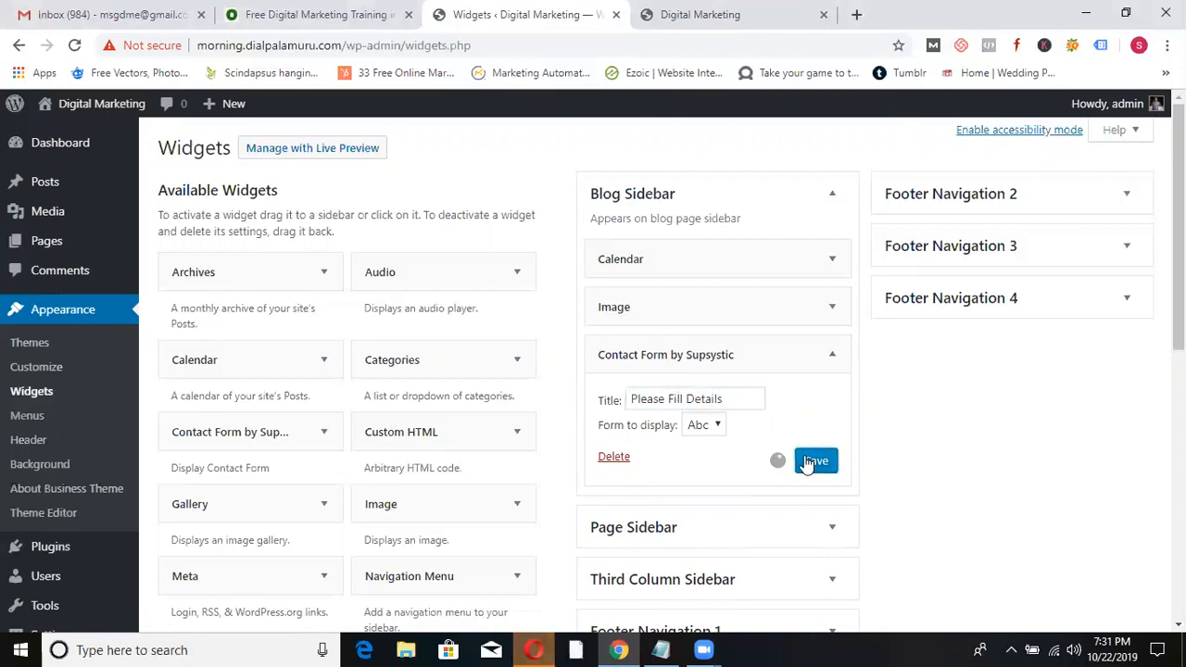
pyautogui.click(652, 457)
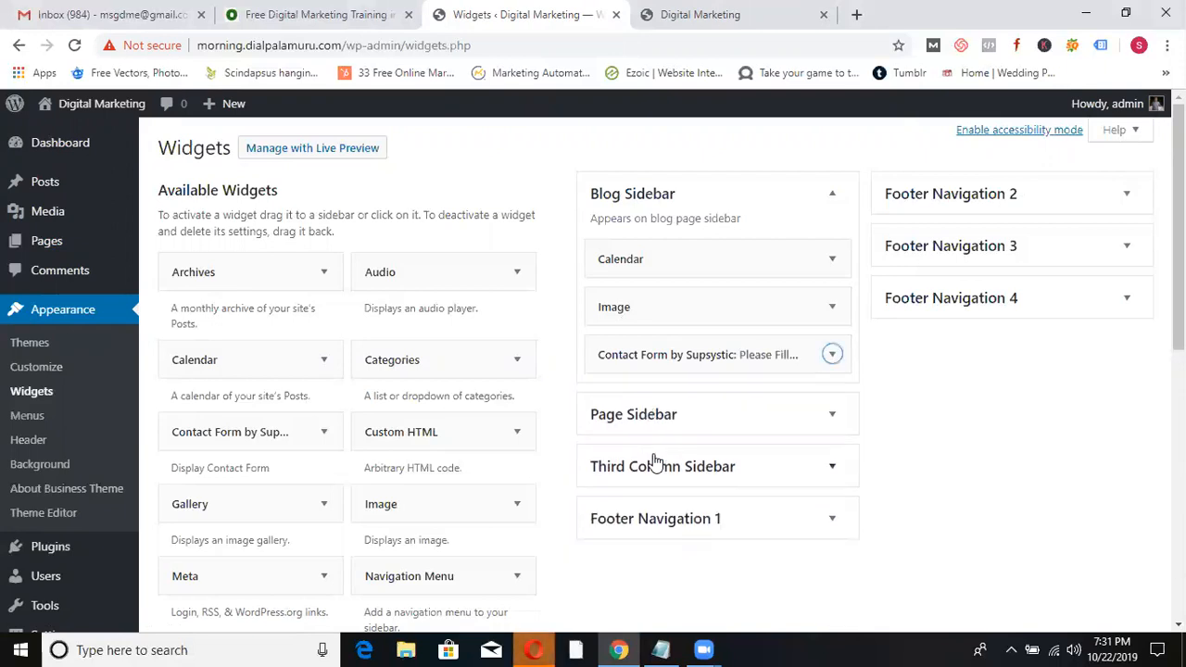
pyautogui.moveTo(683, 355); pyautogui.dragTo(681, 260)
# - Reload the live homepage to confirm the Please Fill Details form in the sidebar, then return to Widgets
pyautogui.click(700, 14)
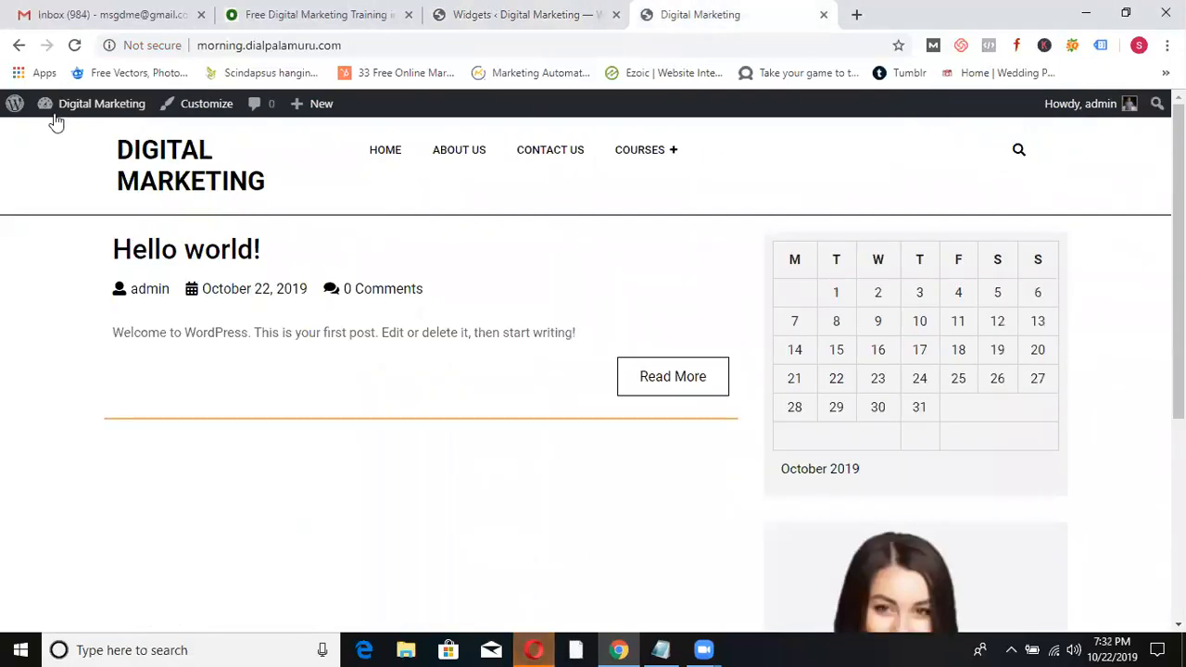
pyautogui.click(162, 155)
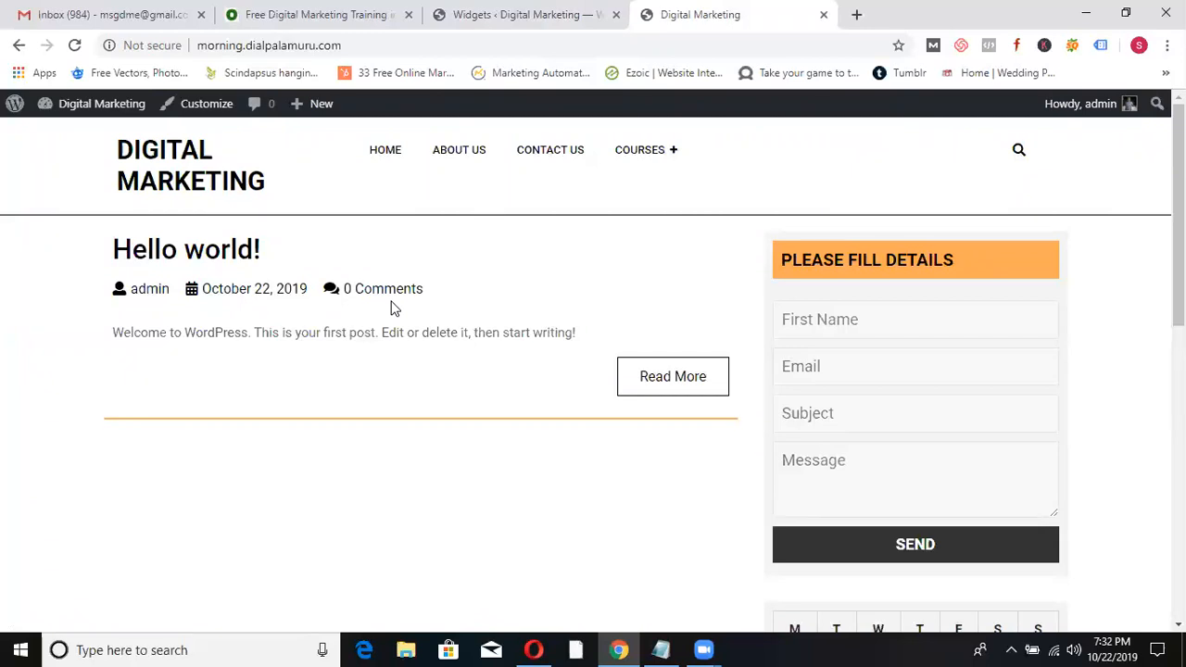
pyautogui.click(548, 20)
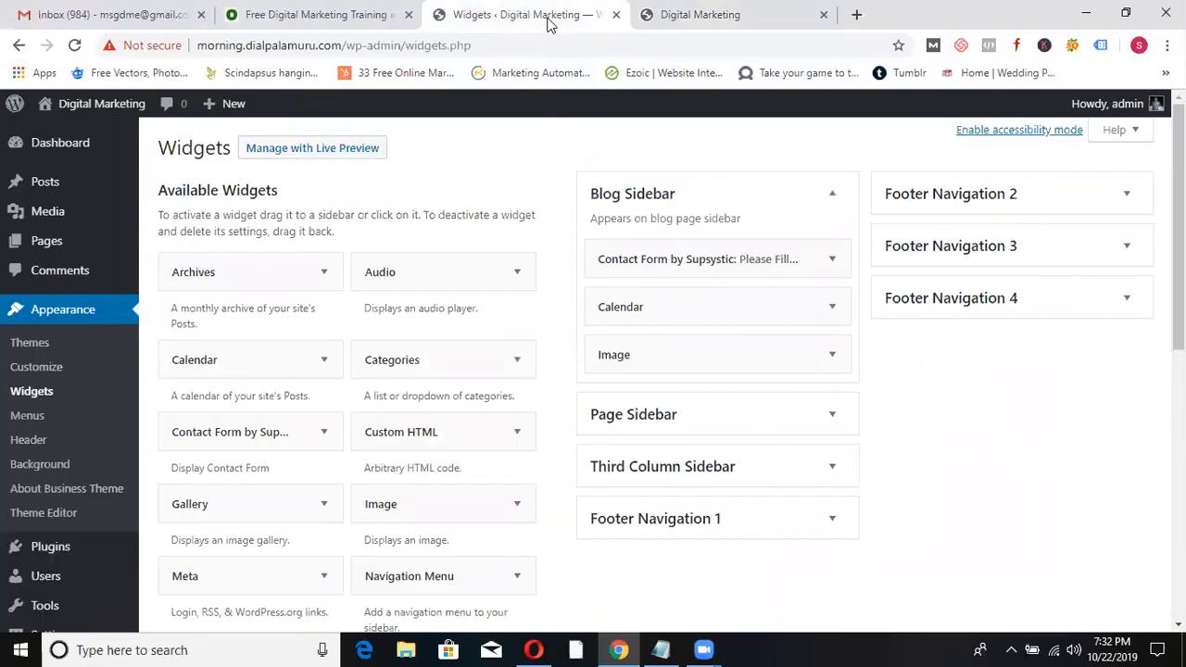
# - Search Add Plugins for 'live chat by supsystic', then install and activate Live Chat by Supsystic
pyautogui.click(32, 549)
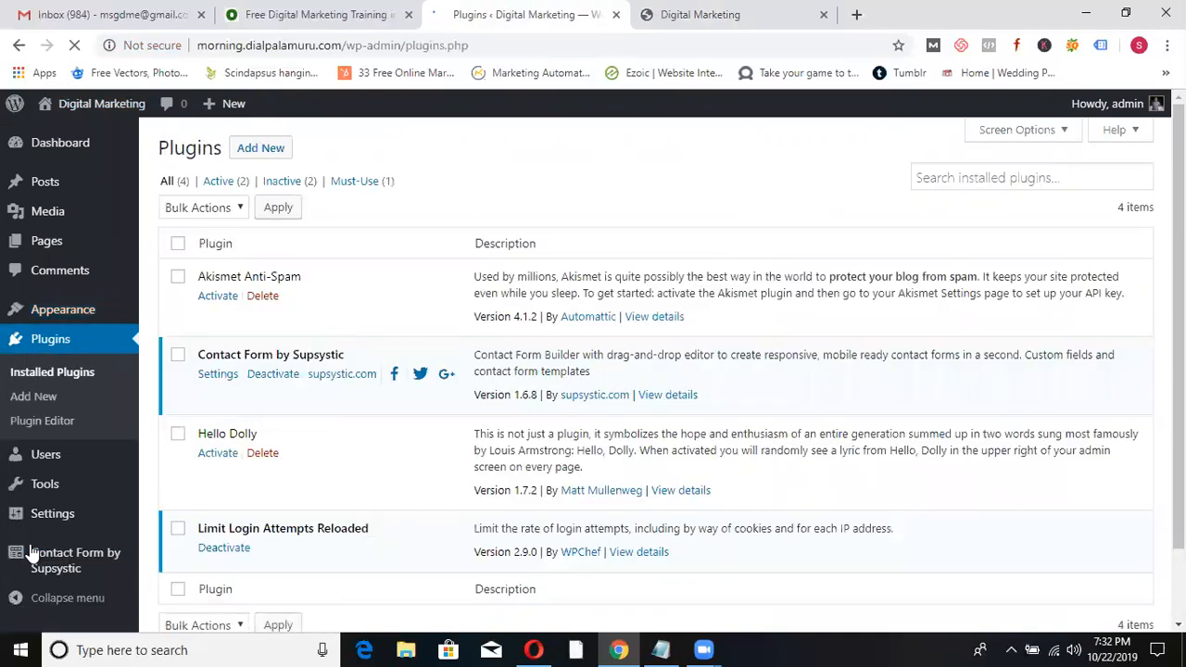
pyautogui.click(265, 148)
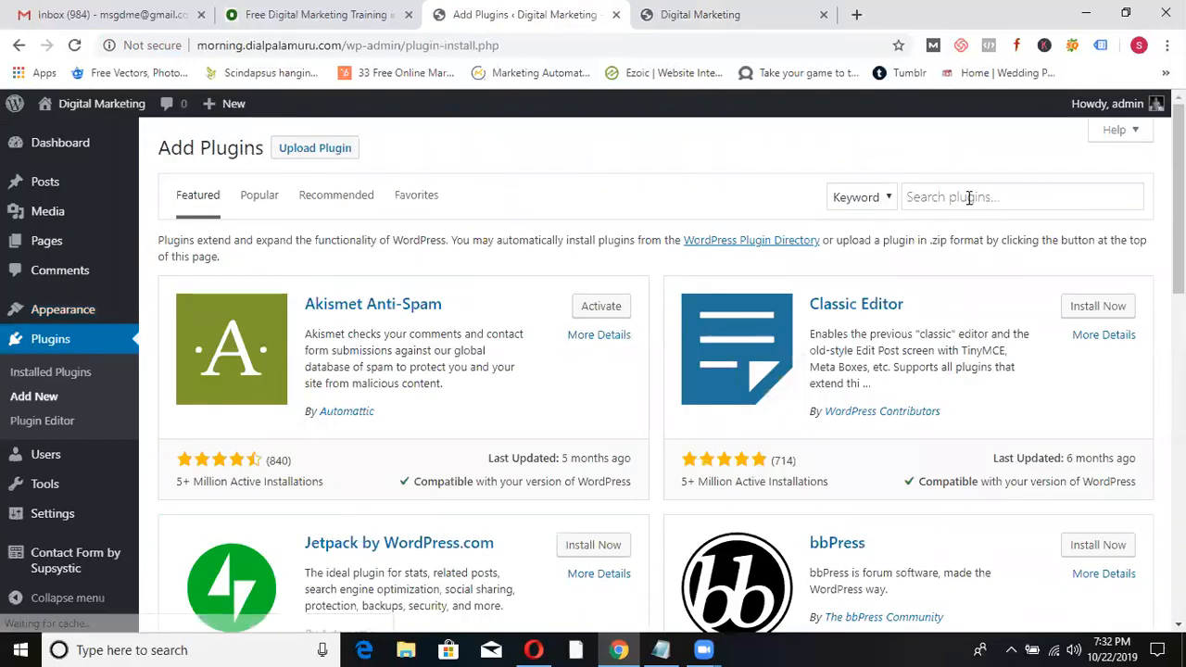
pyautogui.click(968, 198)
pyautogui.write('live c')
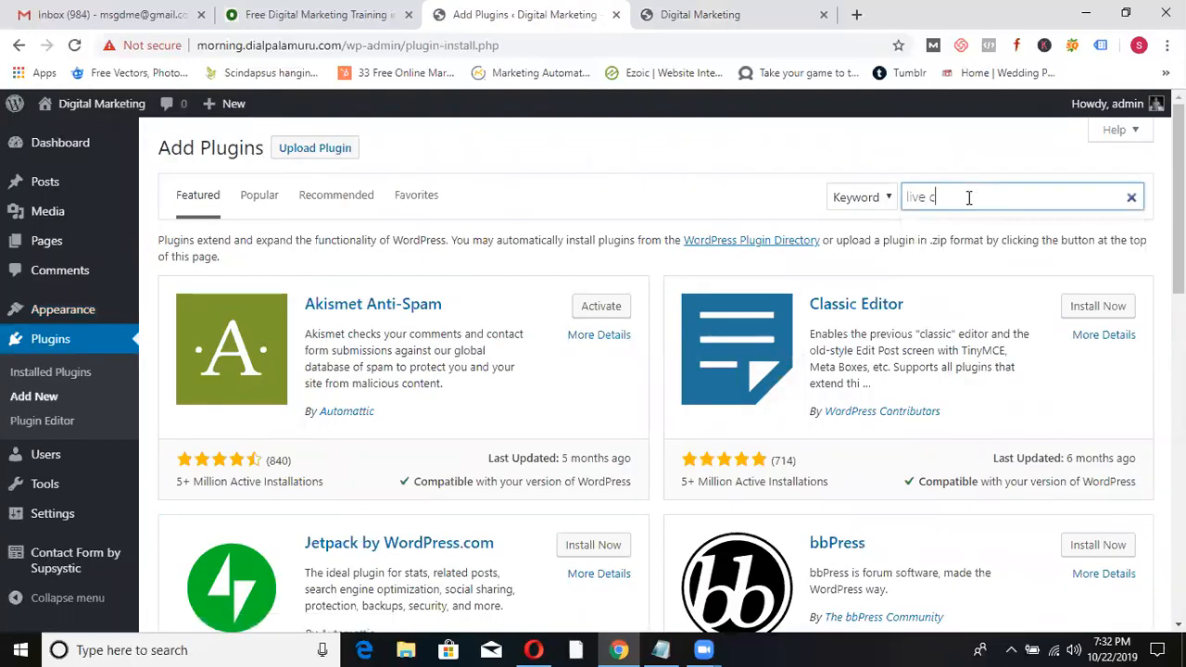
pyautogui.write('hat by supsystic')
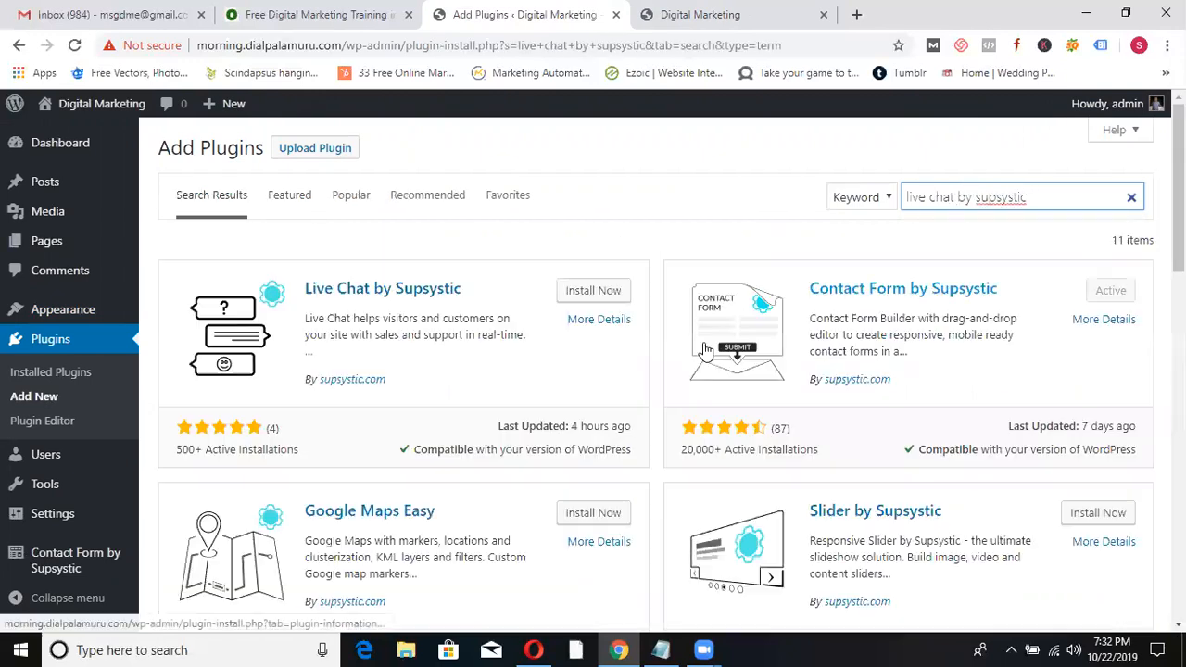
pyautogui.click(581, 291)
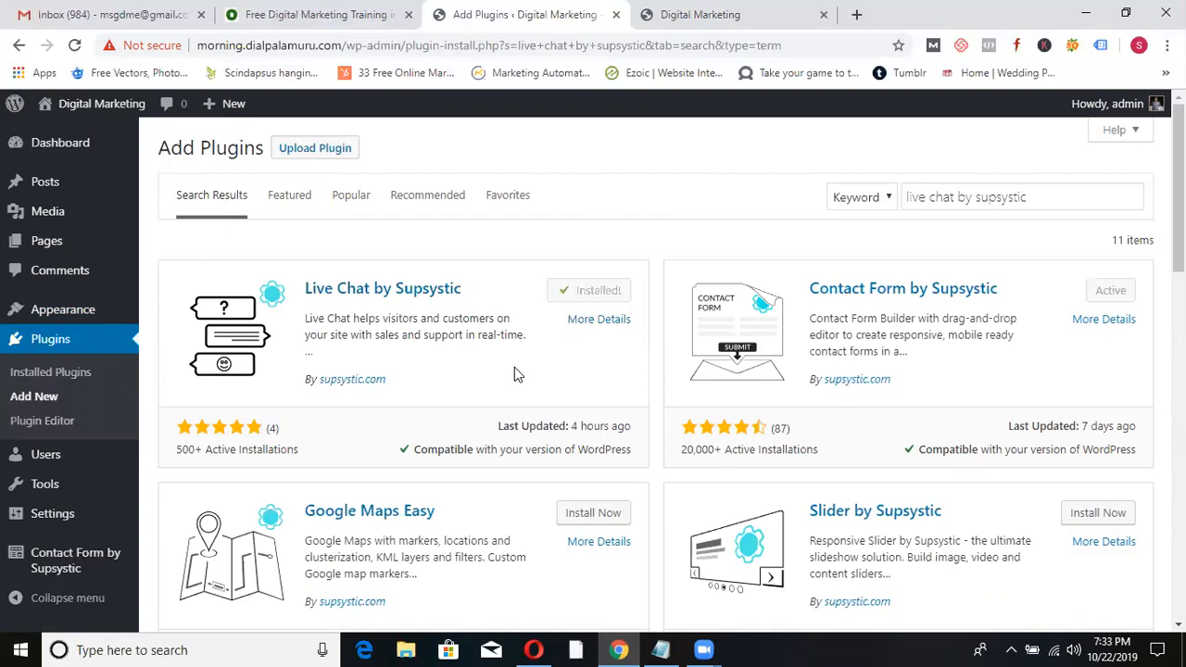
pyautogui.click(593, 297)
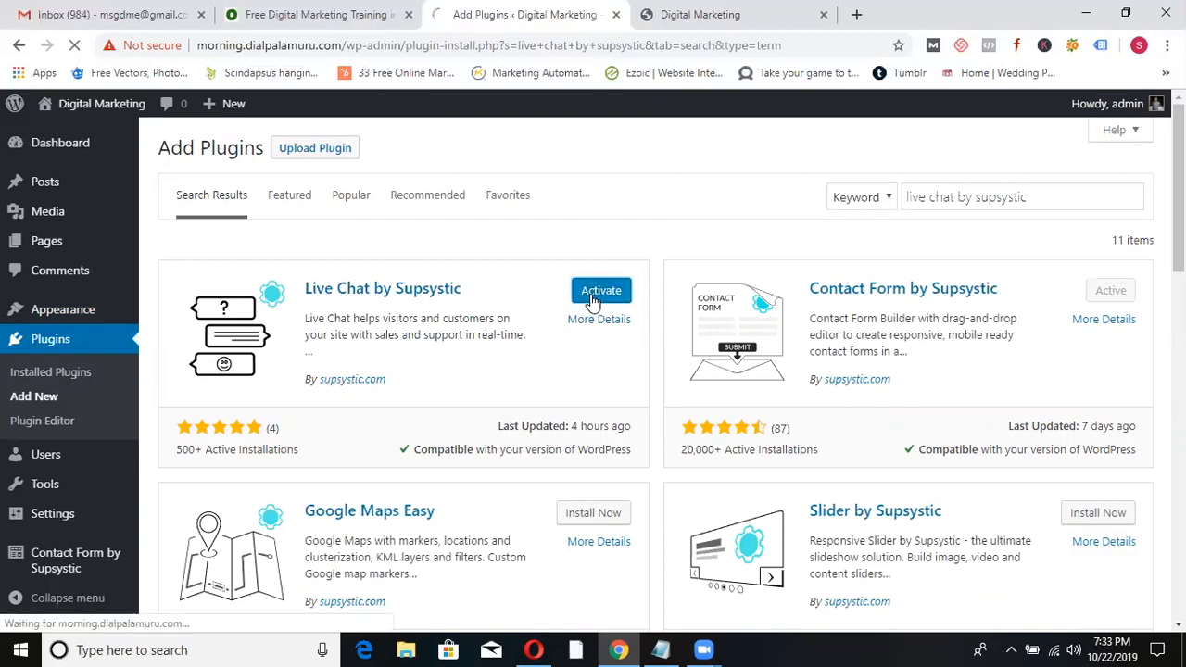
# - Reload the live homepage and start a chat in the widget with the visitor's e-mail and name
pyautogui.click(744, 16)
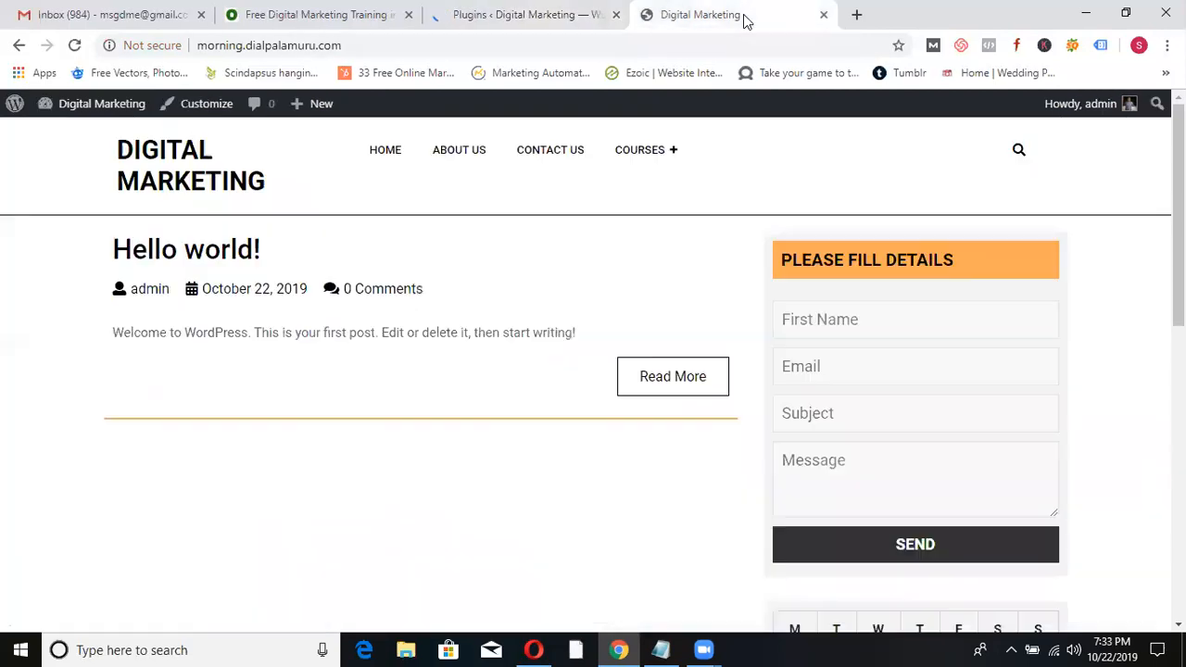
pyautogui.click(139, 156)
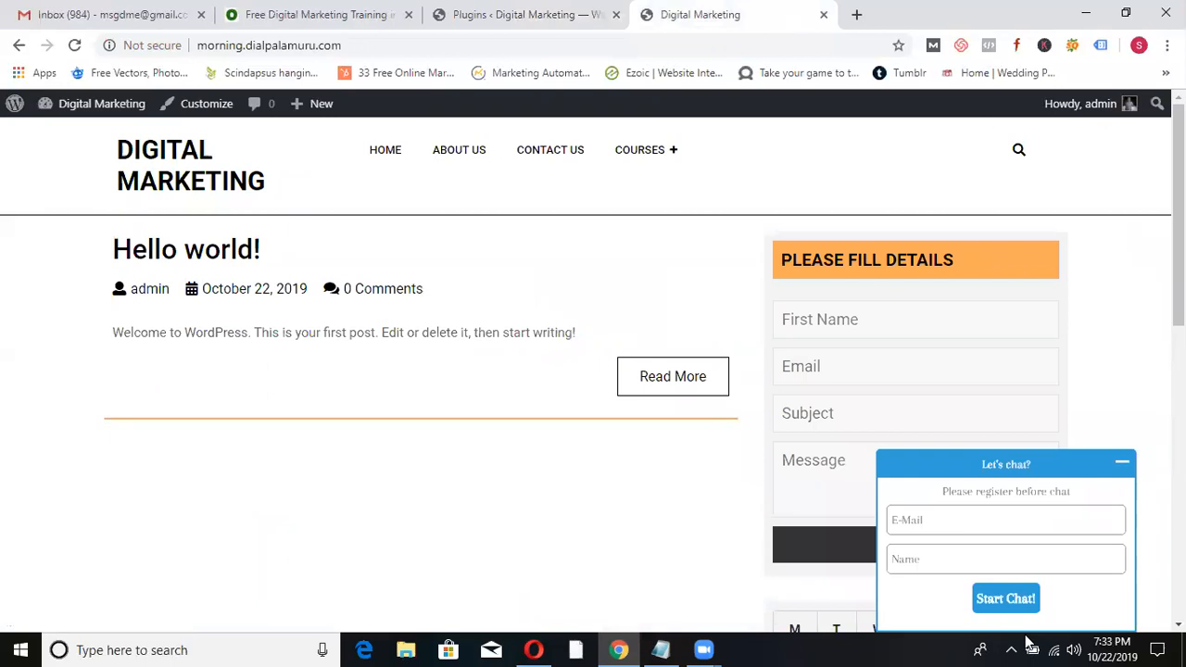
pyautogui.click(931, 519)
pyautogui.click(921, 516)
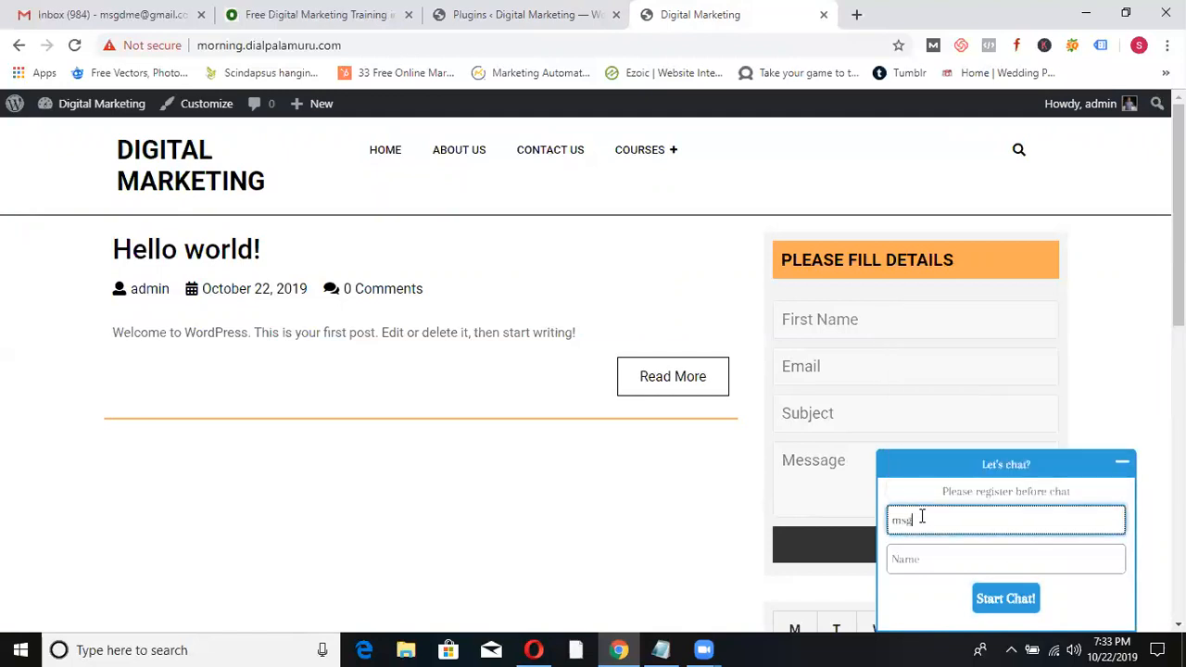
pyautogui.press('Tab')
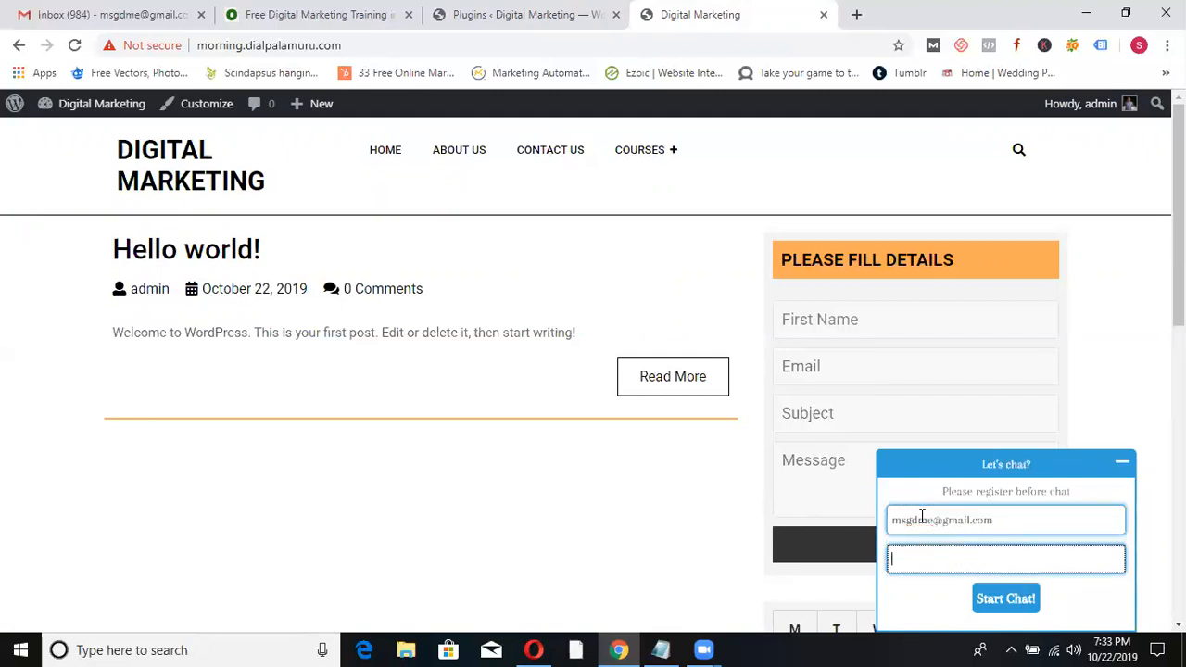
pyautogui.click(1016, 604)
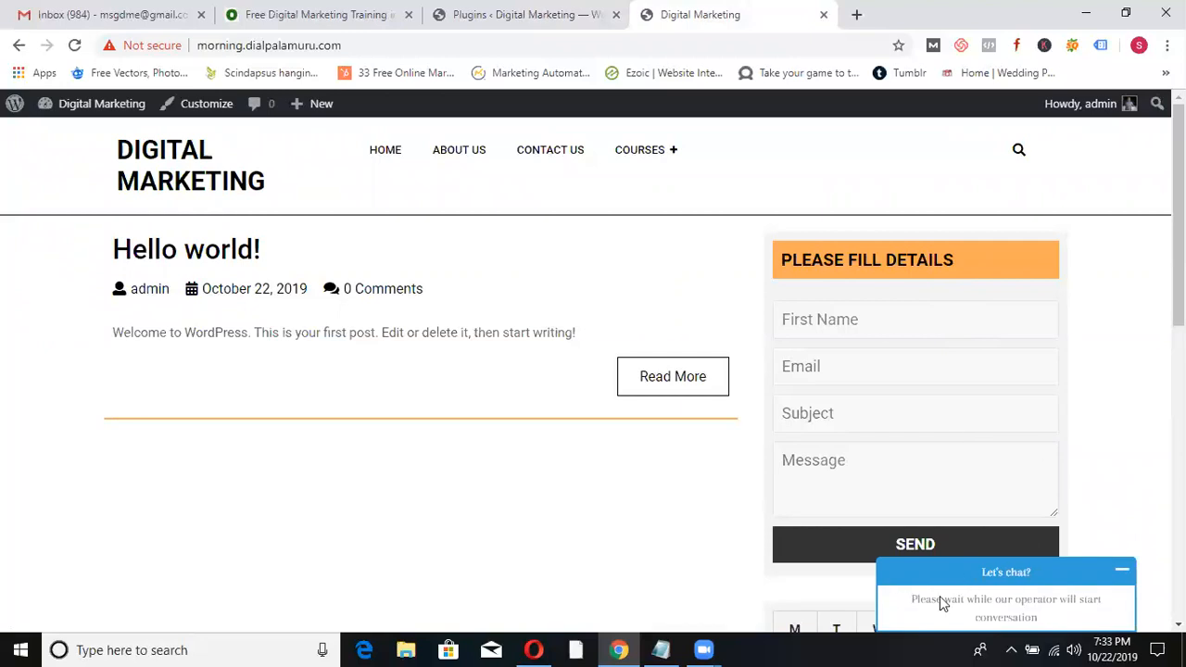
pyautogui.click(522, 10)
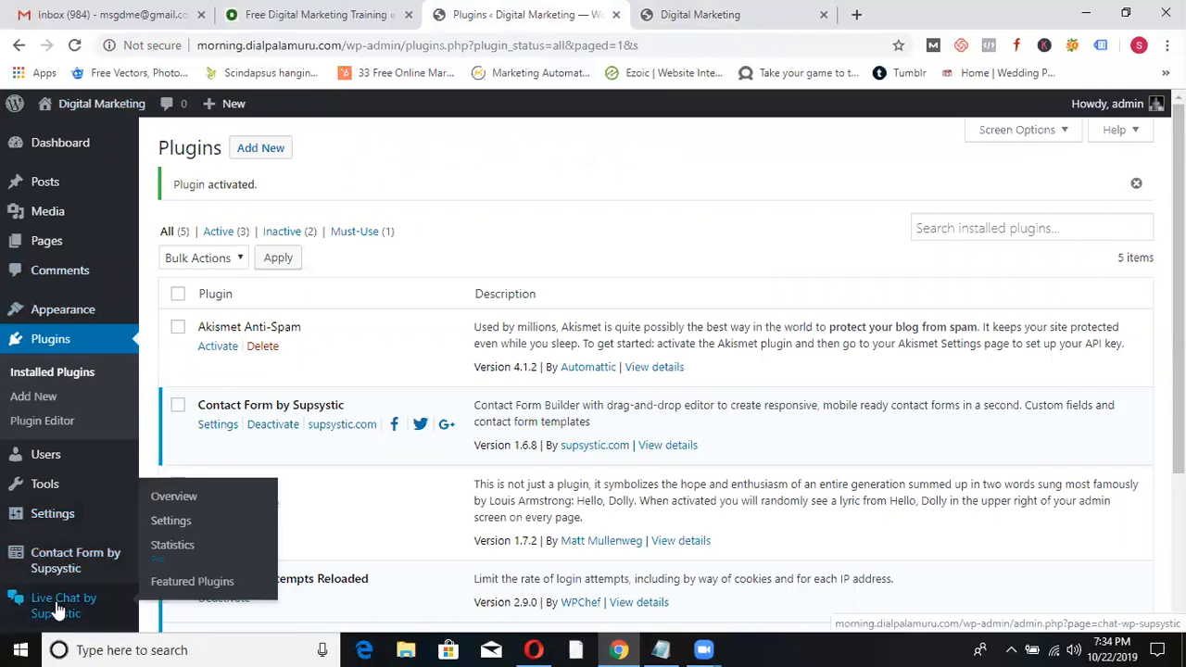
# - Scroll the admin sidebar down to the Live Chat Dashboard entry and open it
pyautogui.scroll(-2, 37, 611)
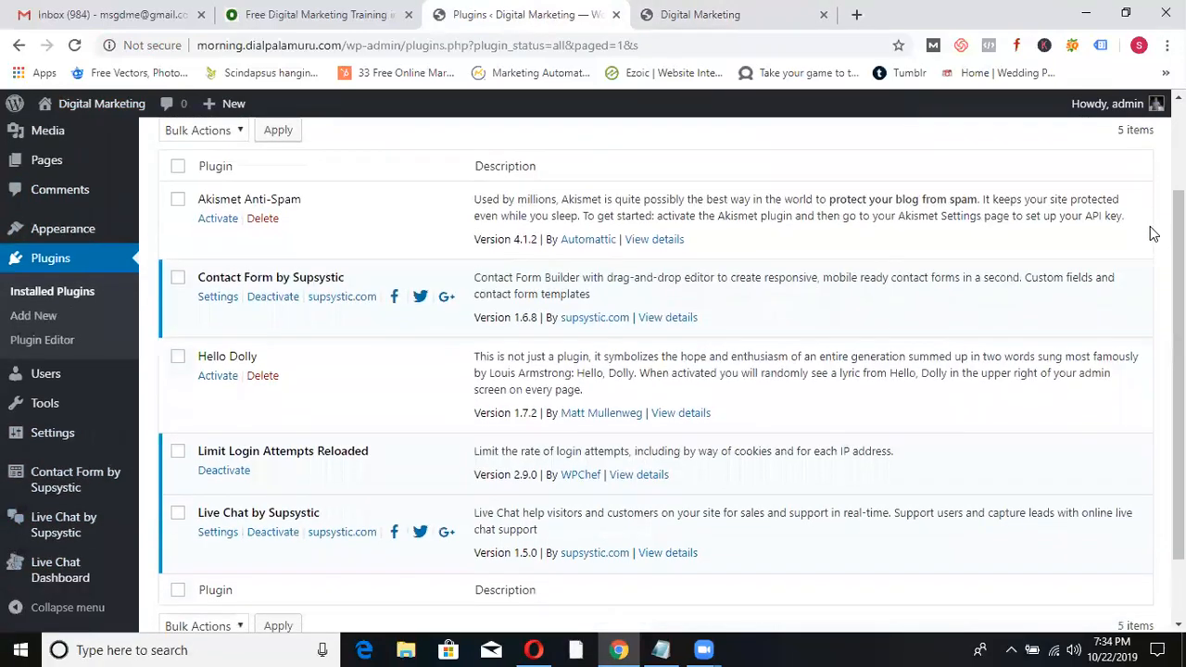
pyautogui.click(51, 575)
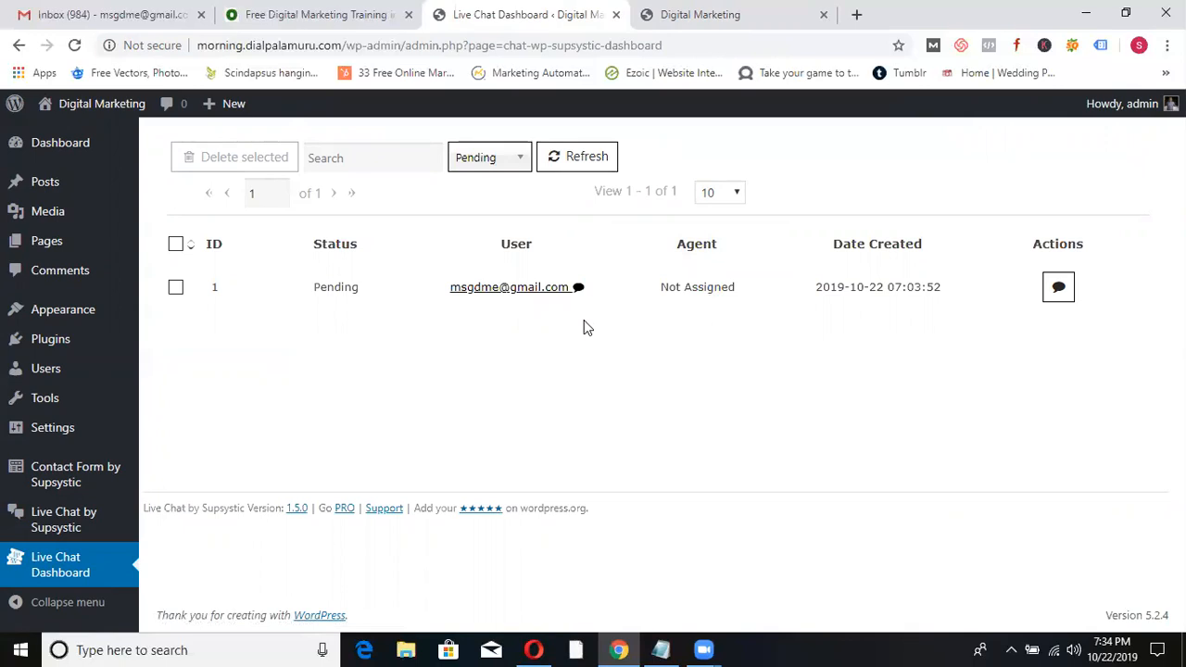
# - Open the visitor's pending chat and send the greeting 'Hi' as the agent
pyautogui.click(528, 289)
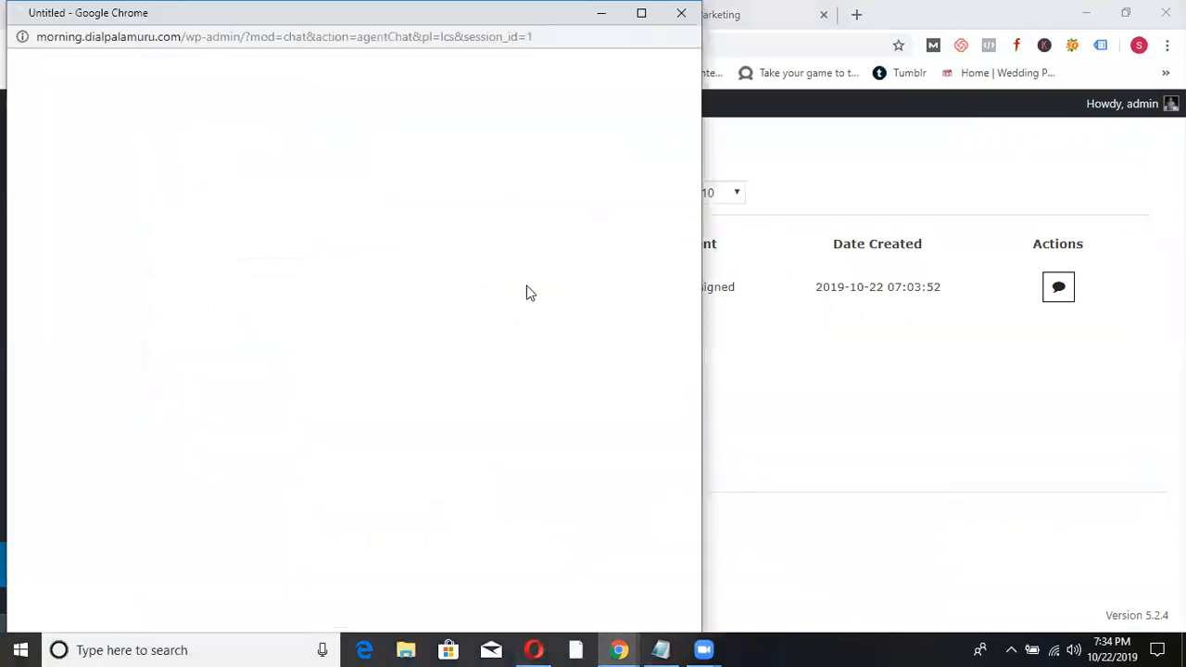
pyautogui.click(163, 389)
pyautogui.write('Hi')
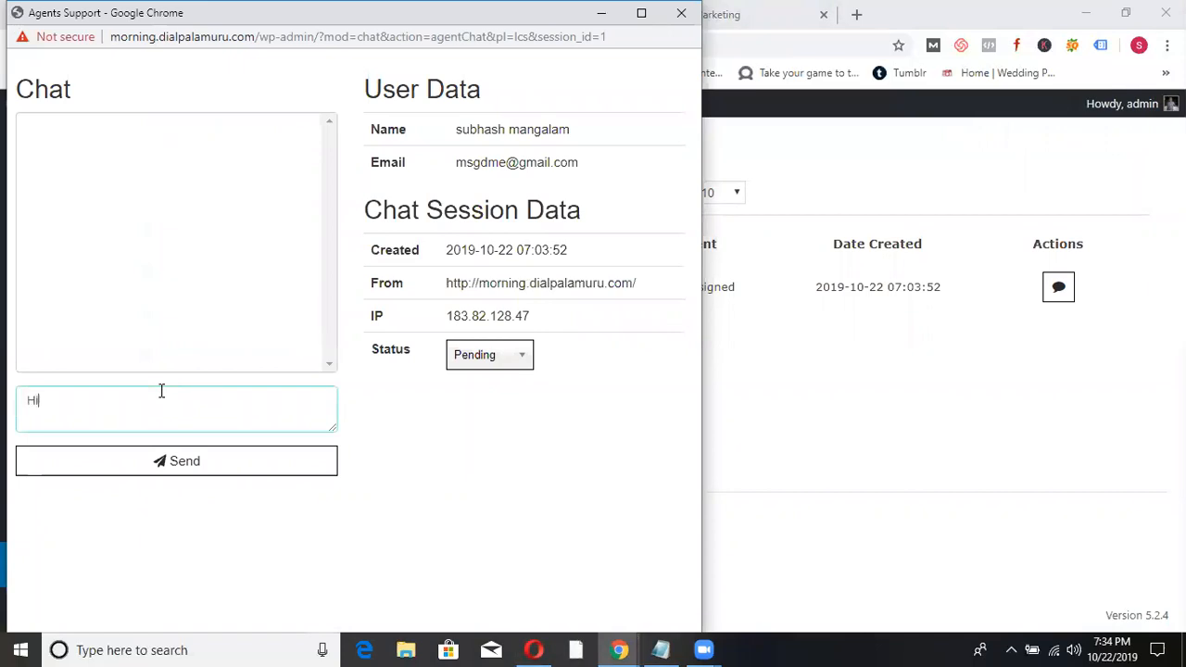
pyautogui.click(174, 462)
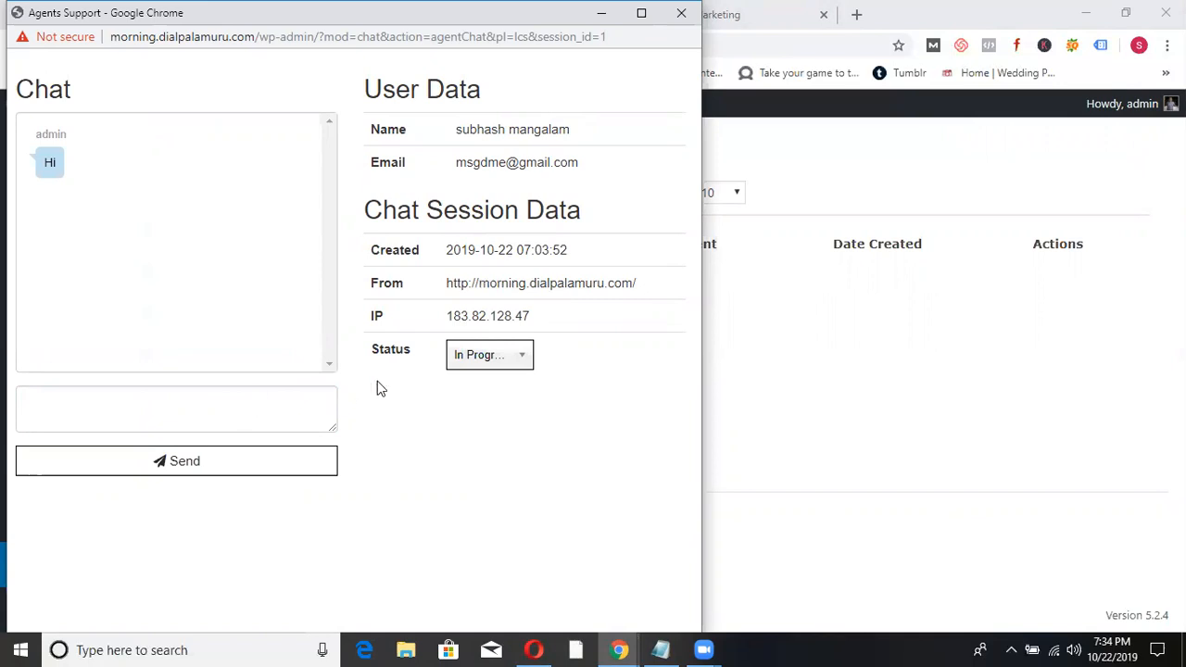
pyautogui.click(523, 363)
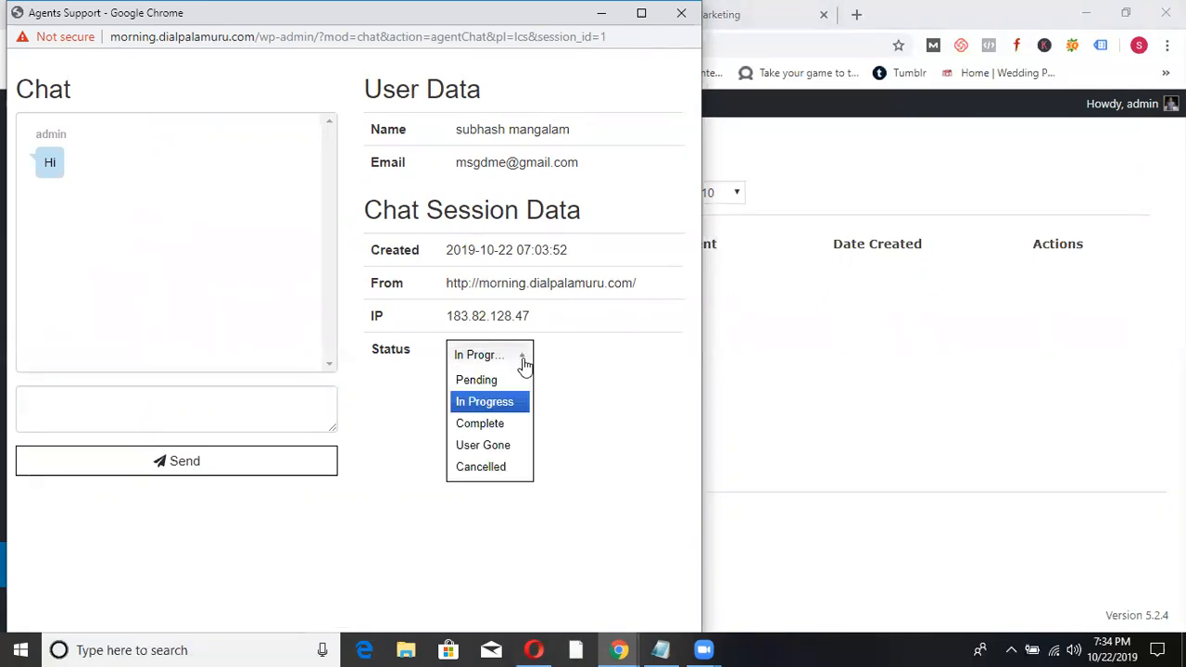
pyautogui.click(606, 399)
# - Reply 'hello' as the visitor on the live site, then return to the Live Chat Dashboard
pyautogui.hotkey('alt', 'Tab')
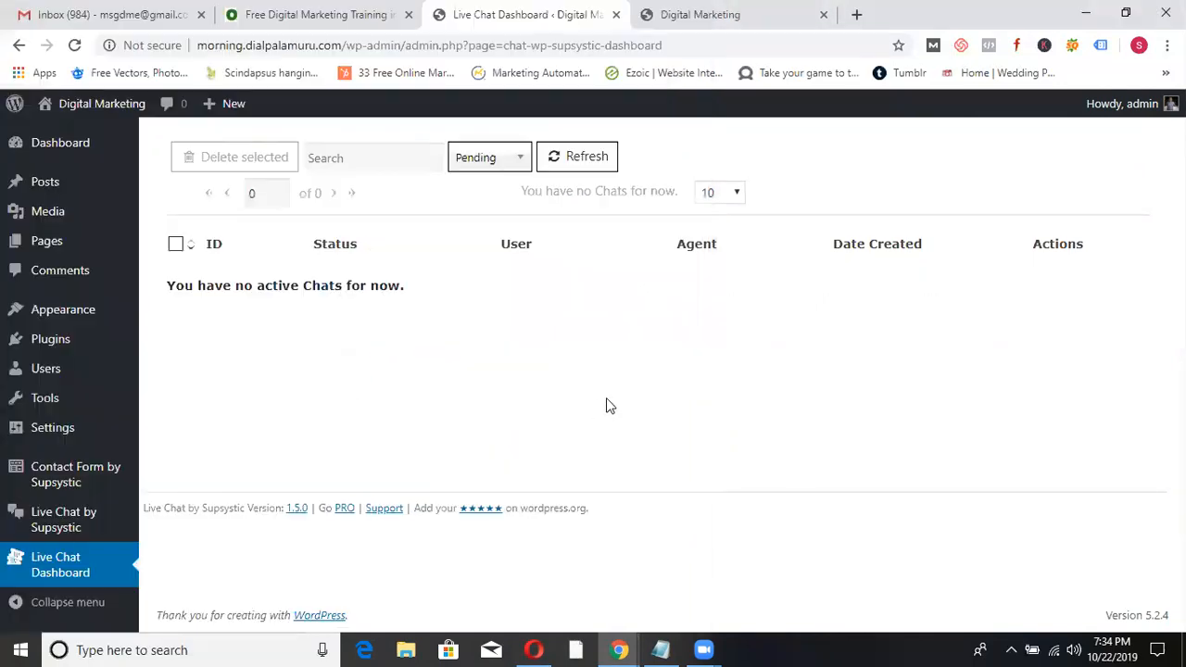
pyautogui.click(773, 13)
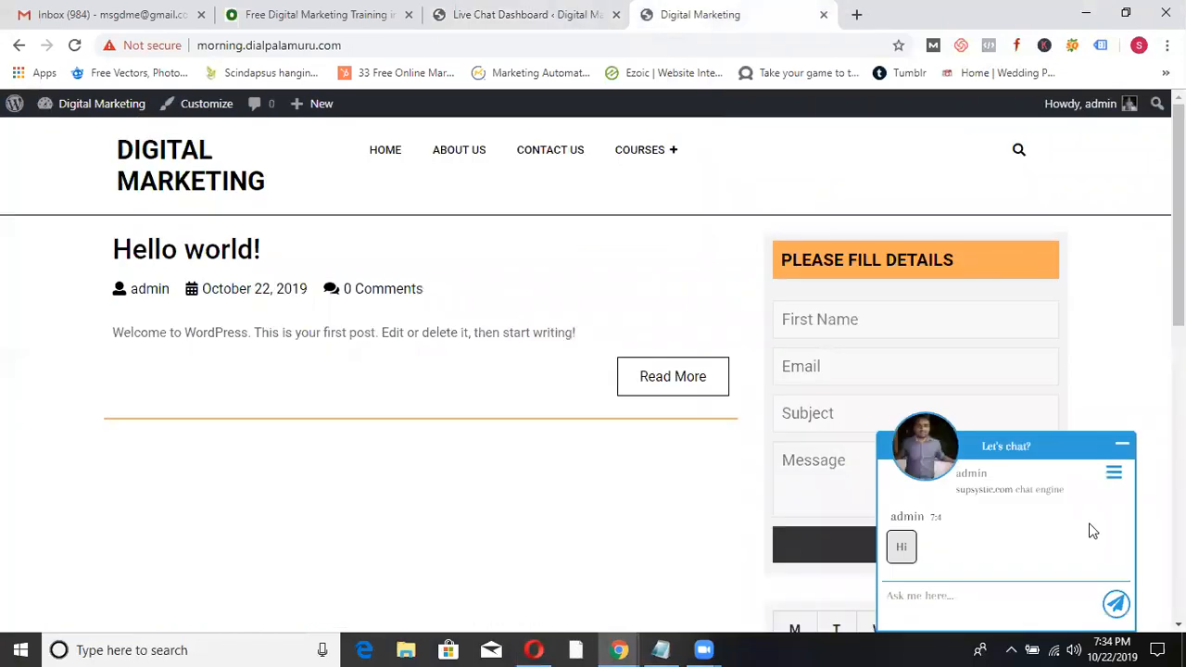
pyautogui.click(977, 602)
pyautogui.write('hello')
pyautogui.press('Return')
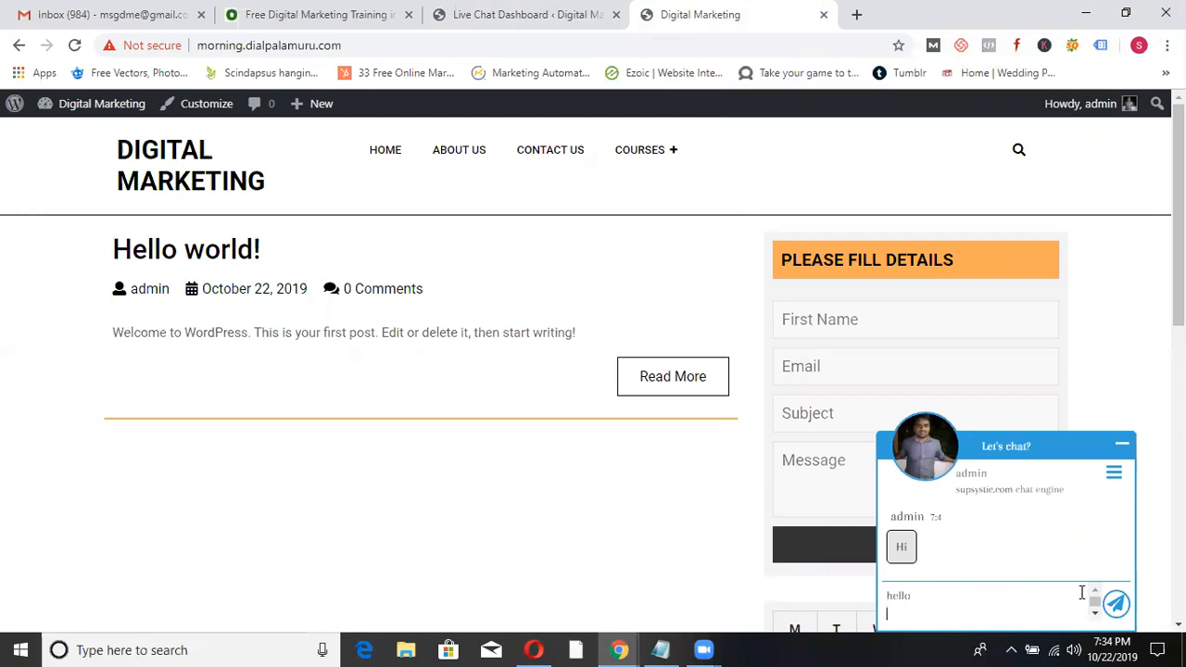
pyautogui.click(1114, 604)
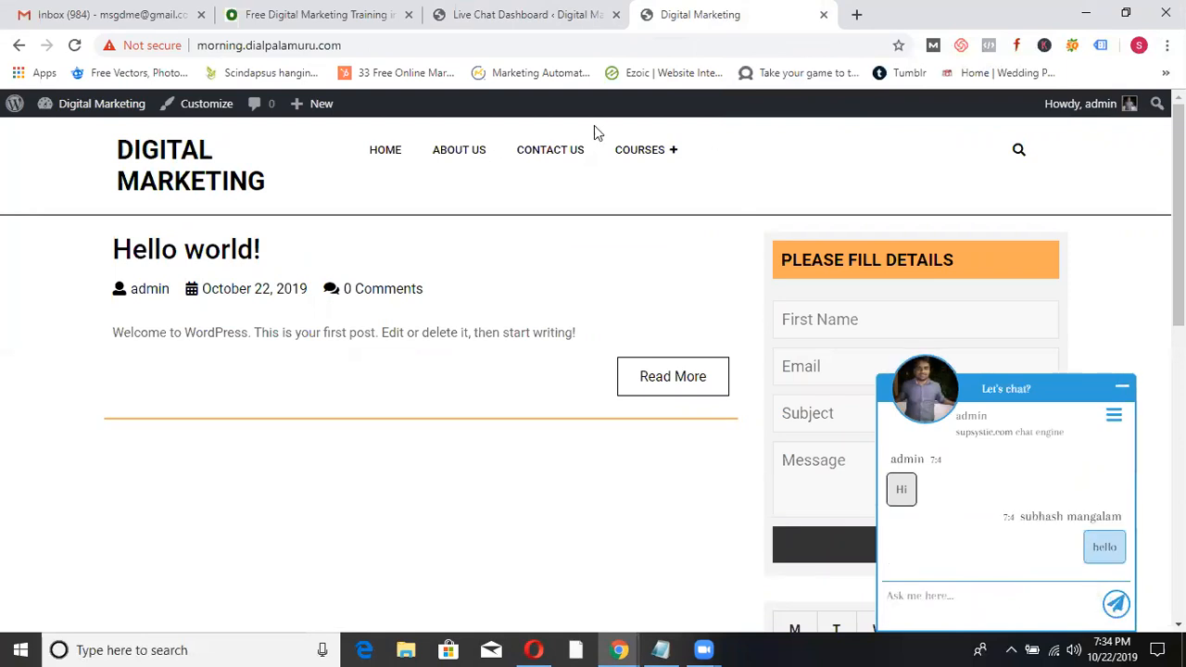
pyautogui.click(501, 9)
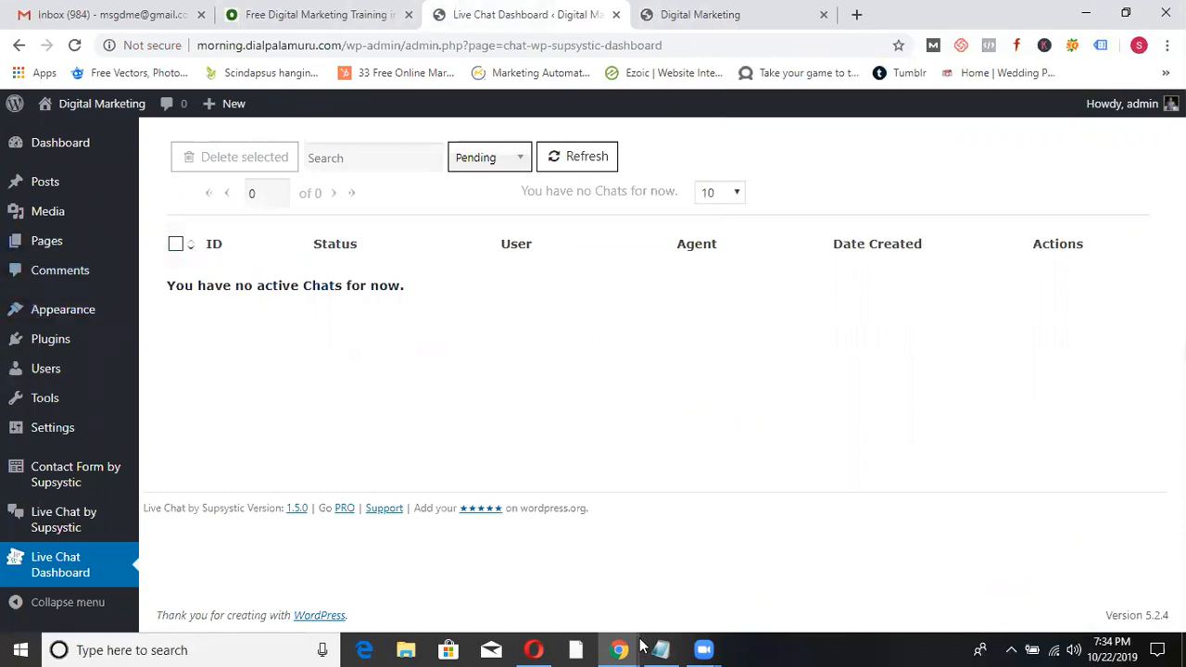
# - Send the reply 'dfjvnf', set the chat Status to Complete, and close the agent chat window
pyautogui.moveTo(621, 650)
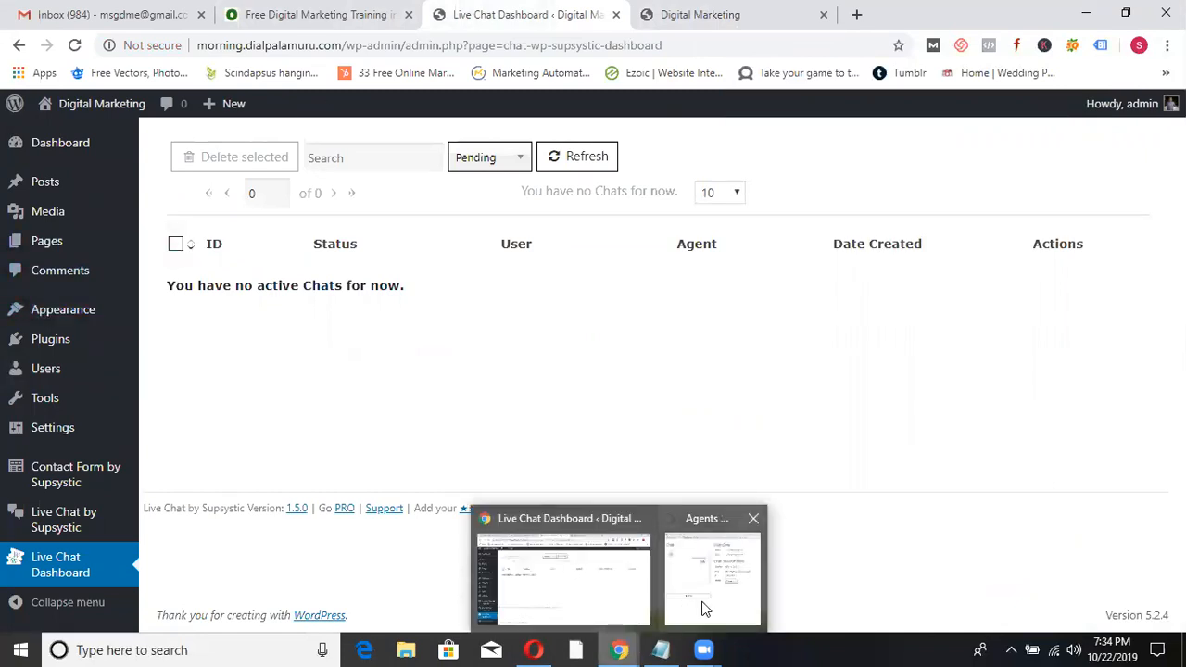
pyautogui.click(704, 608)
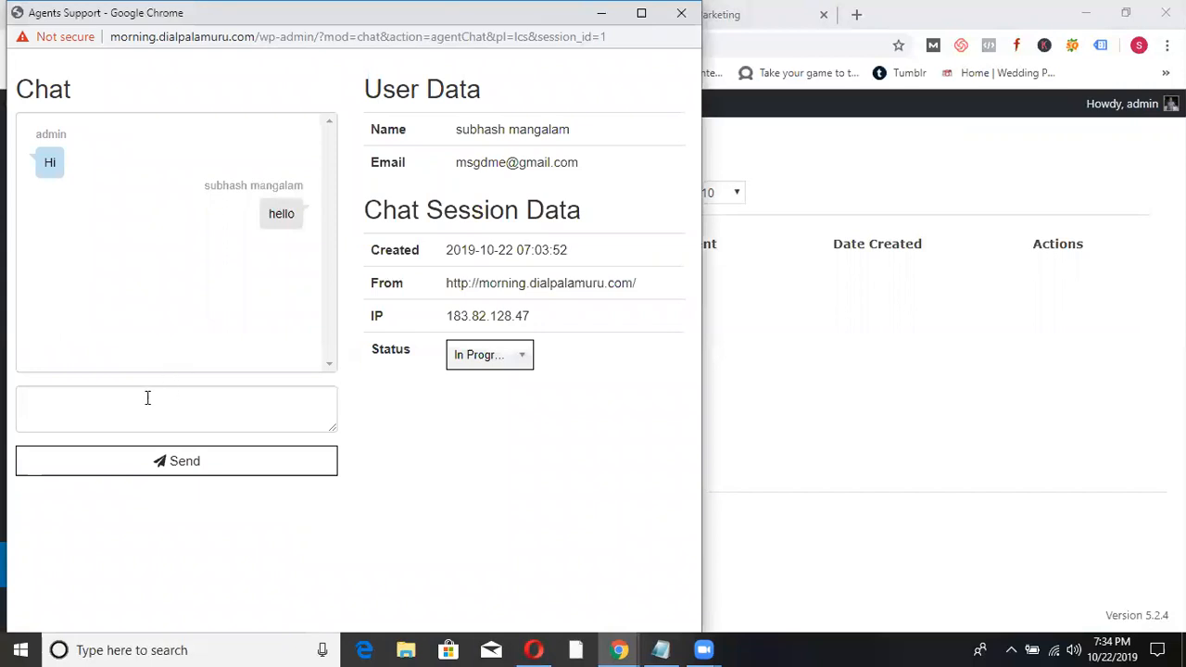
pyautogui.write('dfjvnf')
pyautogui.click(170, 460)
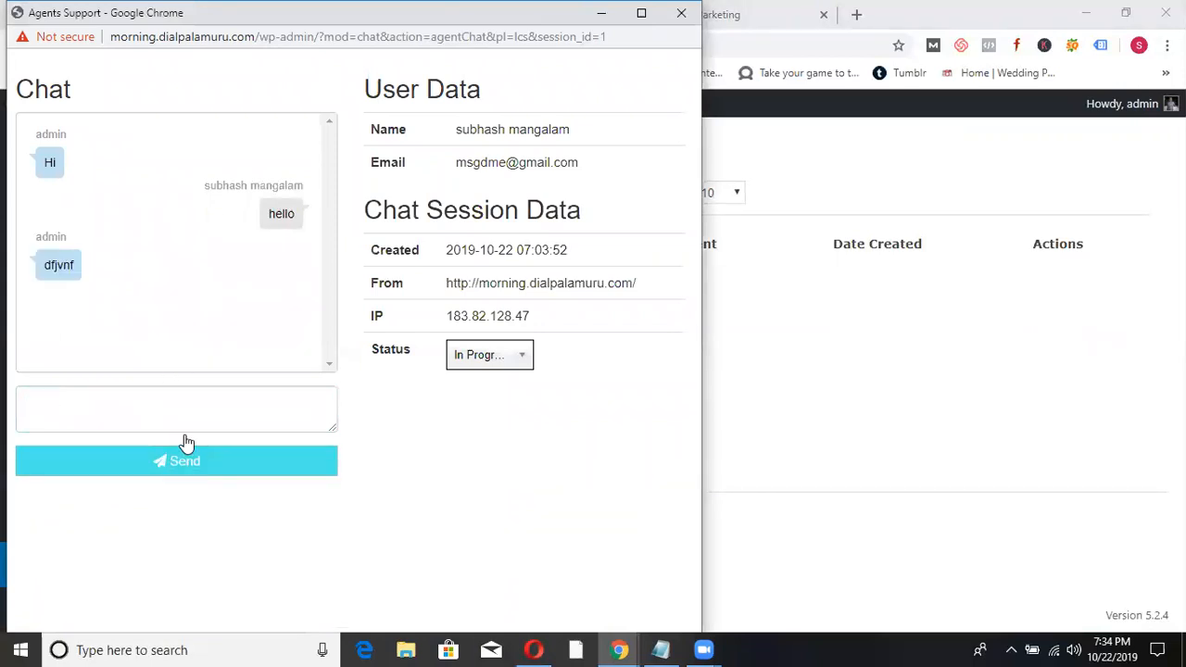
pyautogui.click(524, 354)
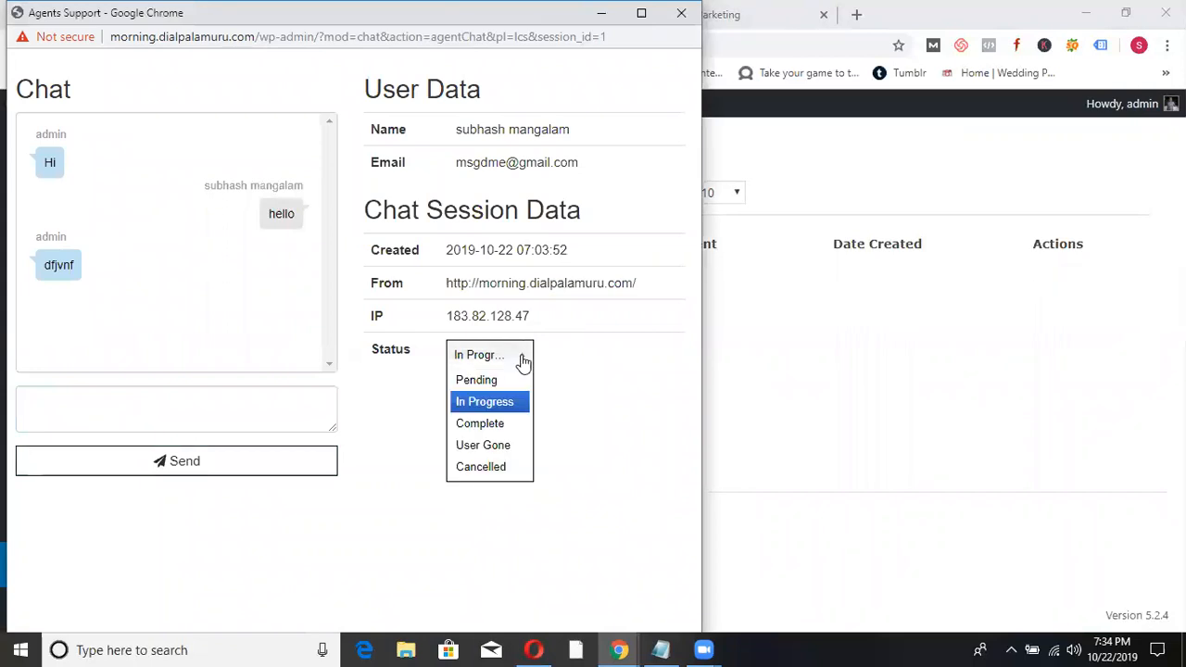
pyautogui.click(489, 425)
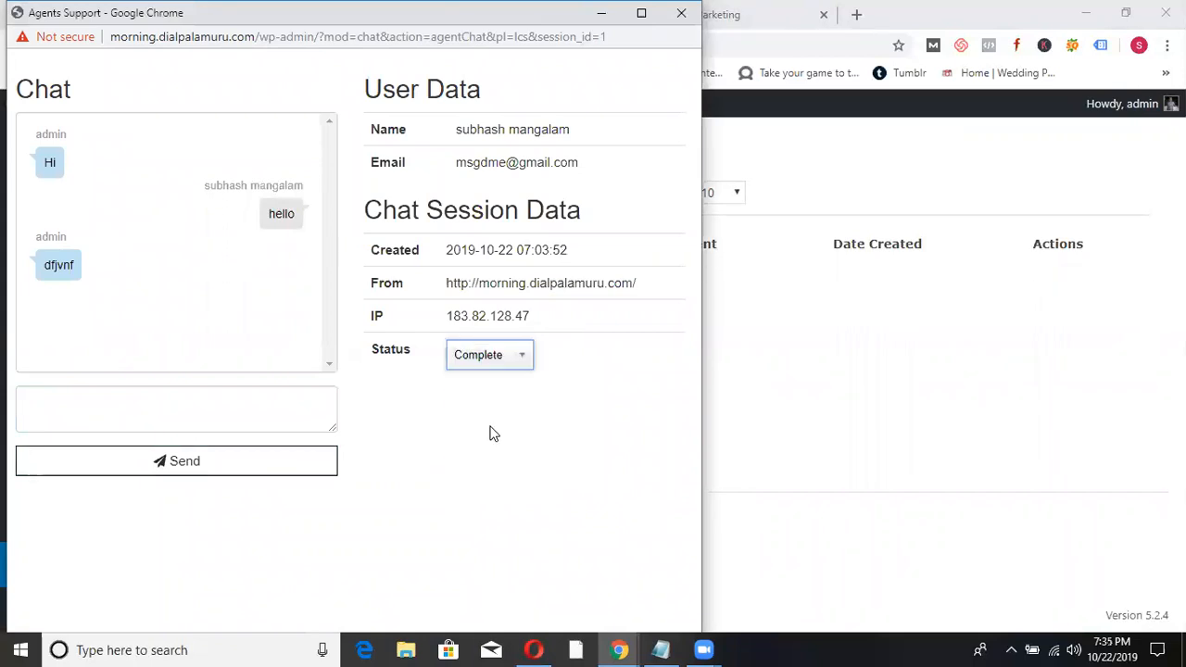
pyautogui.click(679, 13)
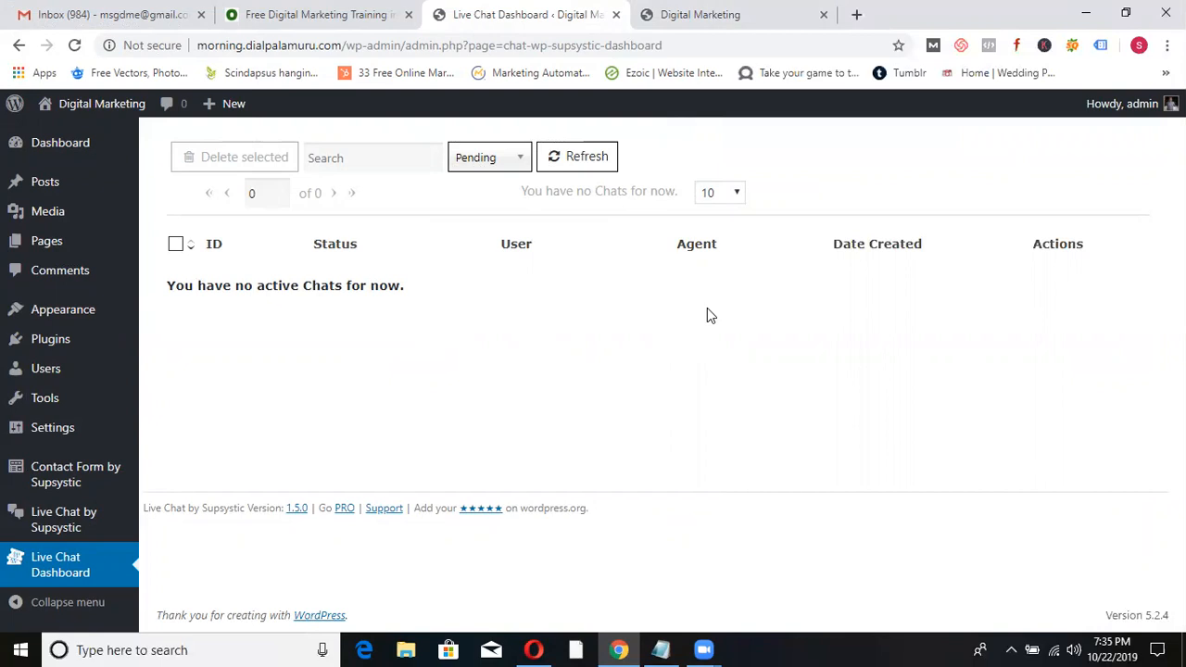
pyautogui.click(713, 13)
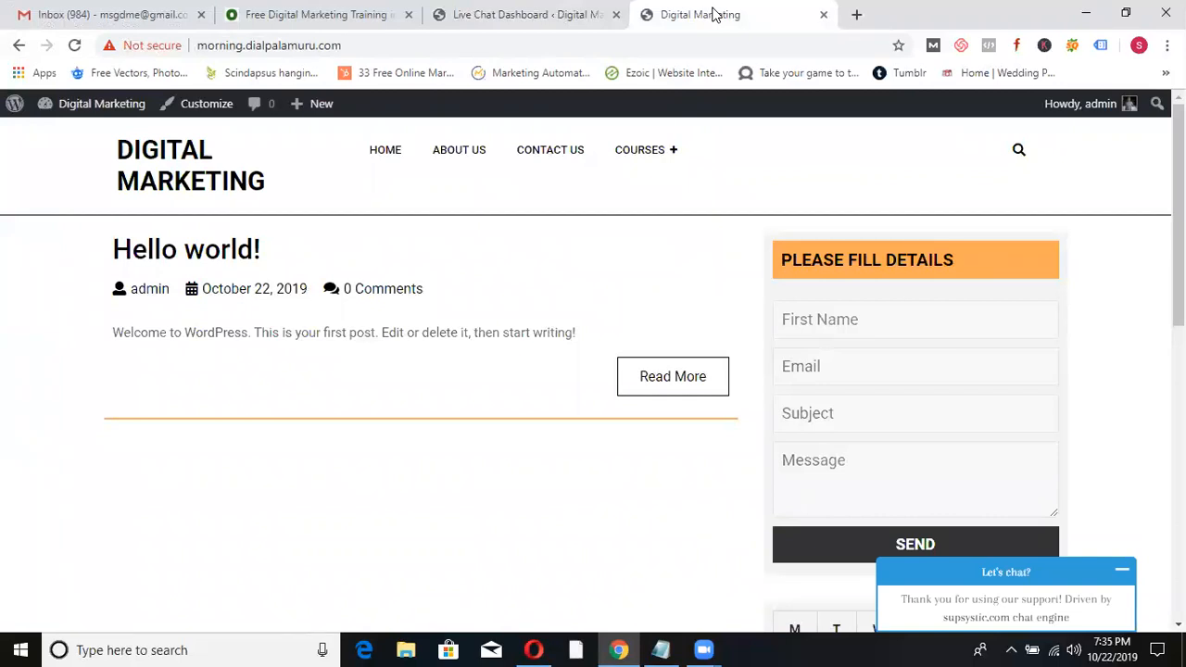
pyautogui.click(534, 15)
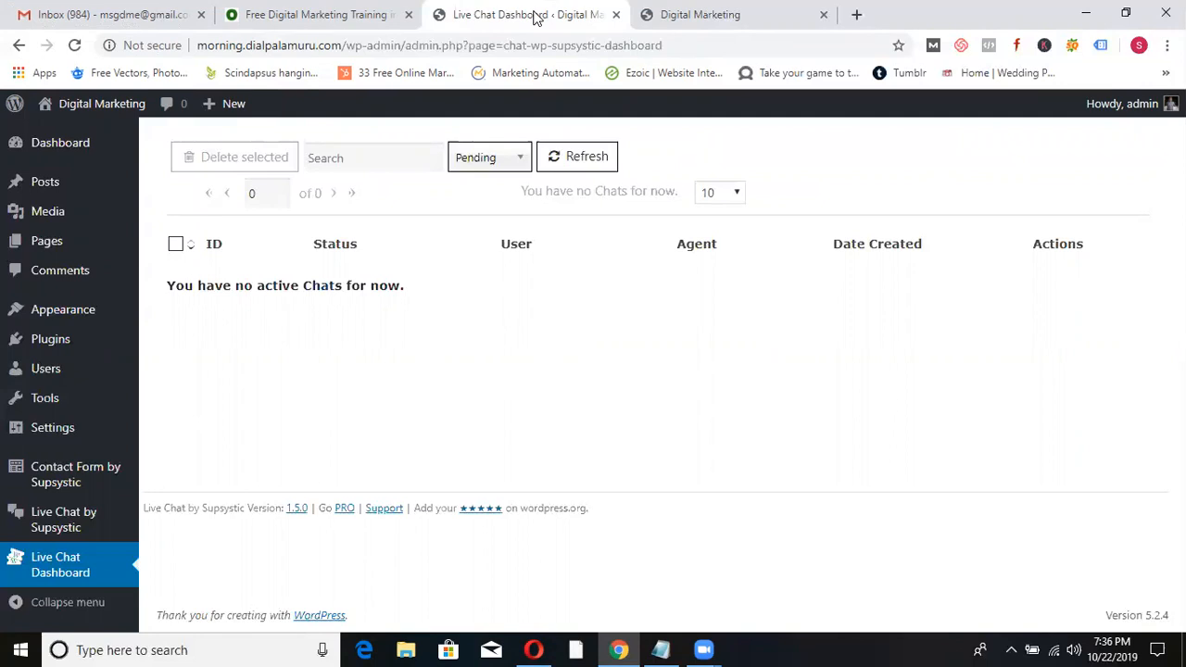
pyautogui.moveTo(42, 343)
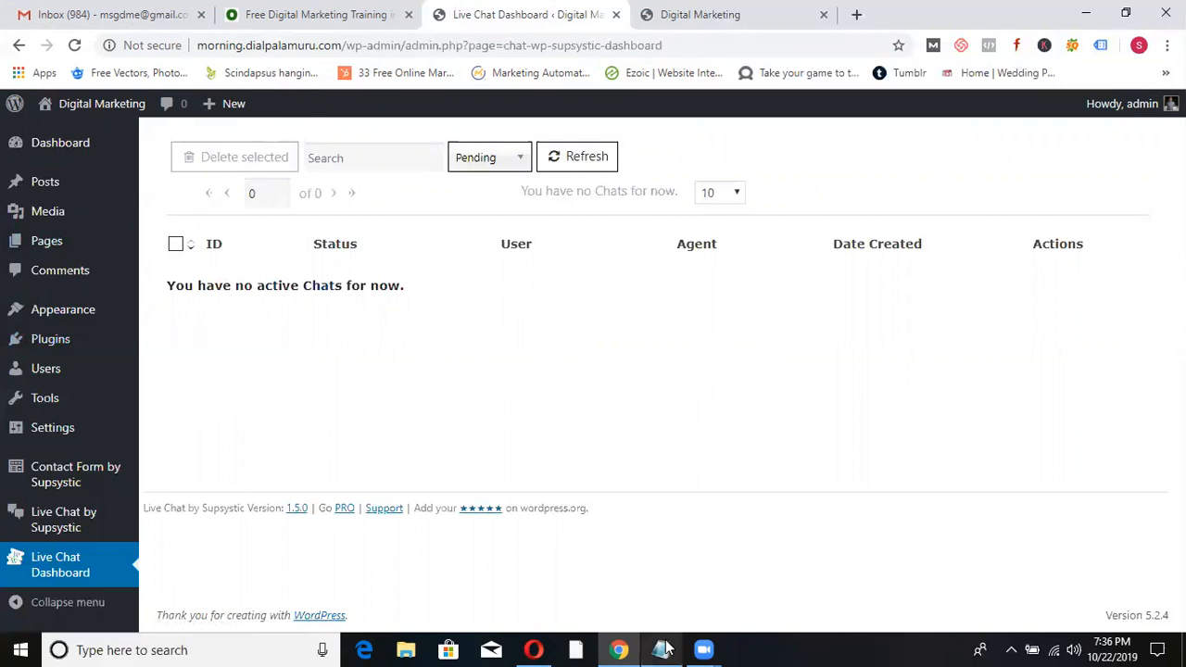
pyautogui.moveTo(666, 647)
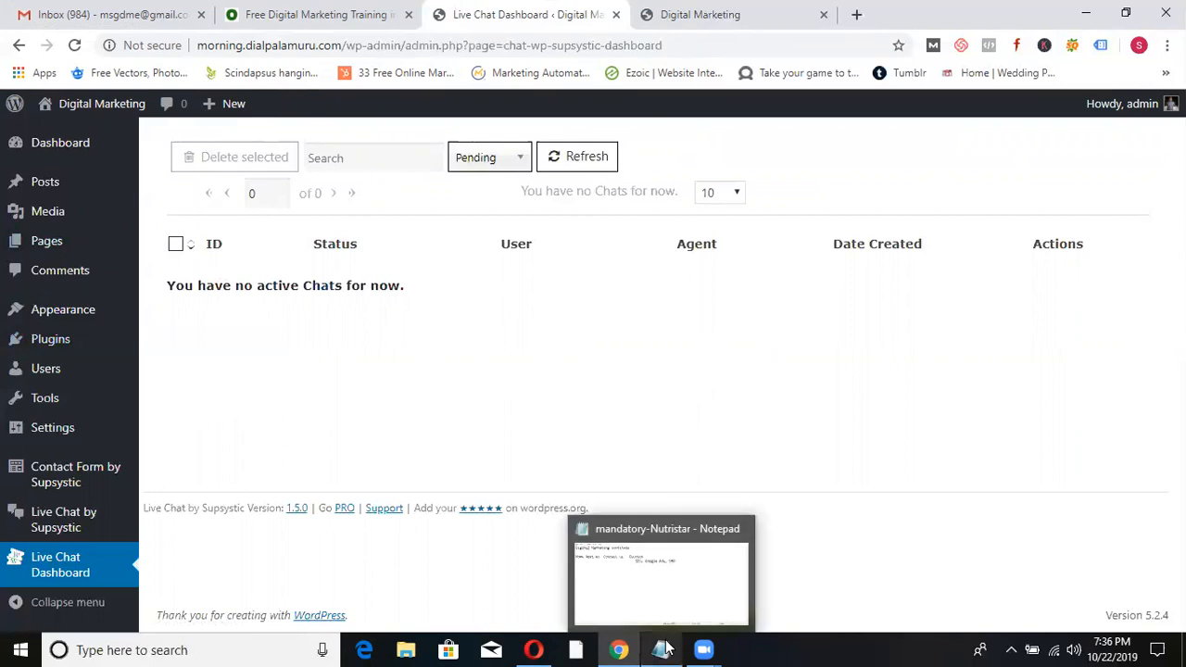
# - Add the line tawk.to to the site notes in Notepad, then view the site's homepage
pyautogui.click(663, 570)
pyautogui.write('t')
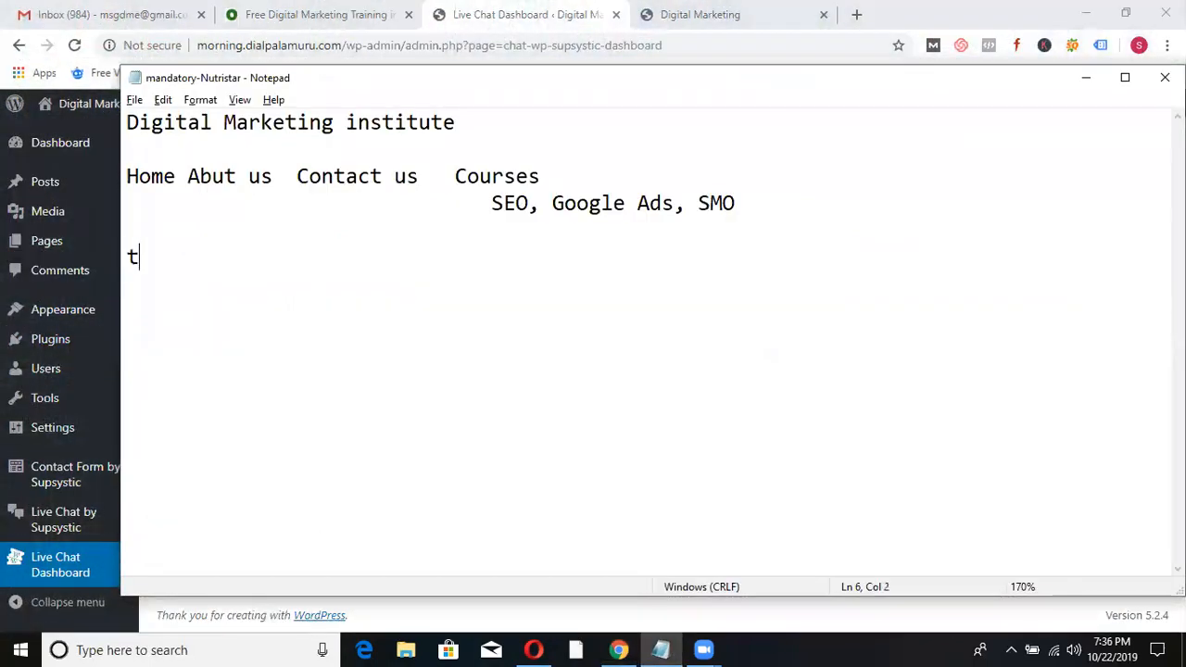
pyautogui.write('awk.to')
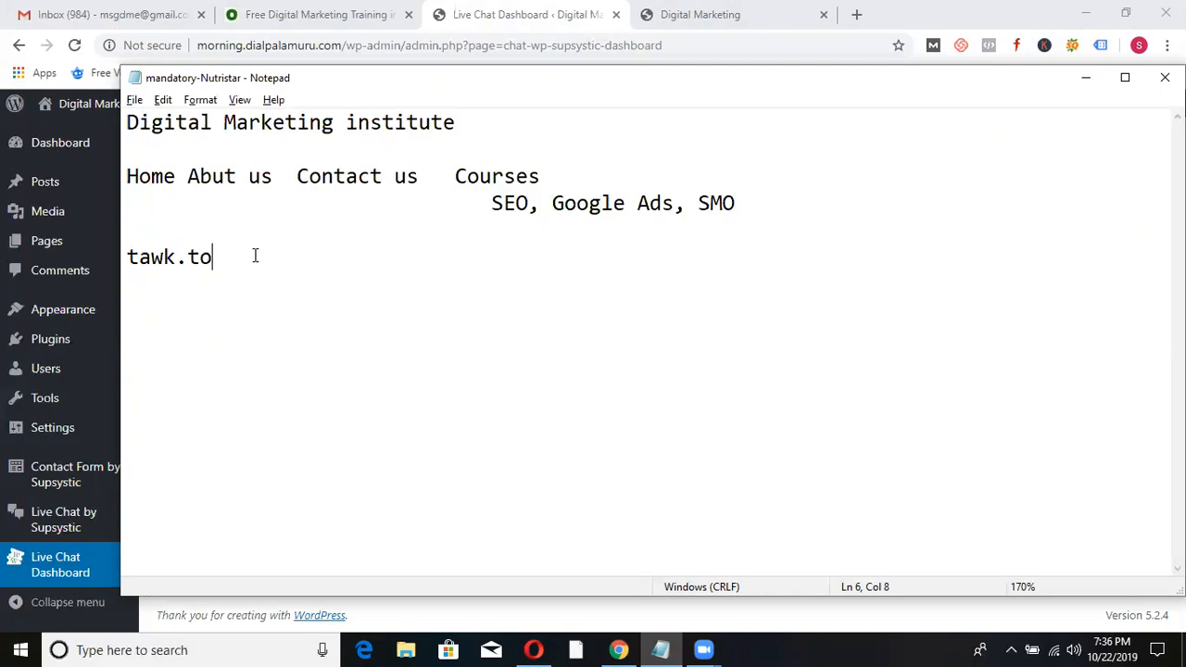
pyautogui.click(1079, 86)
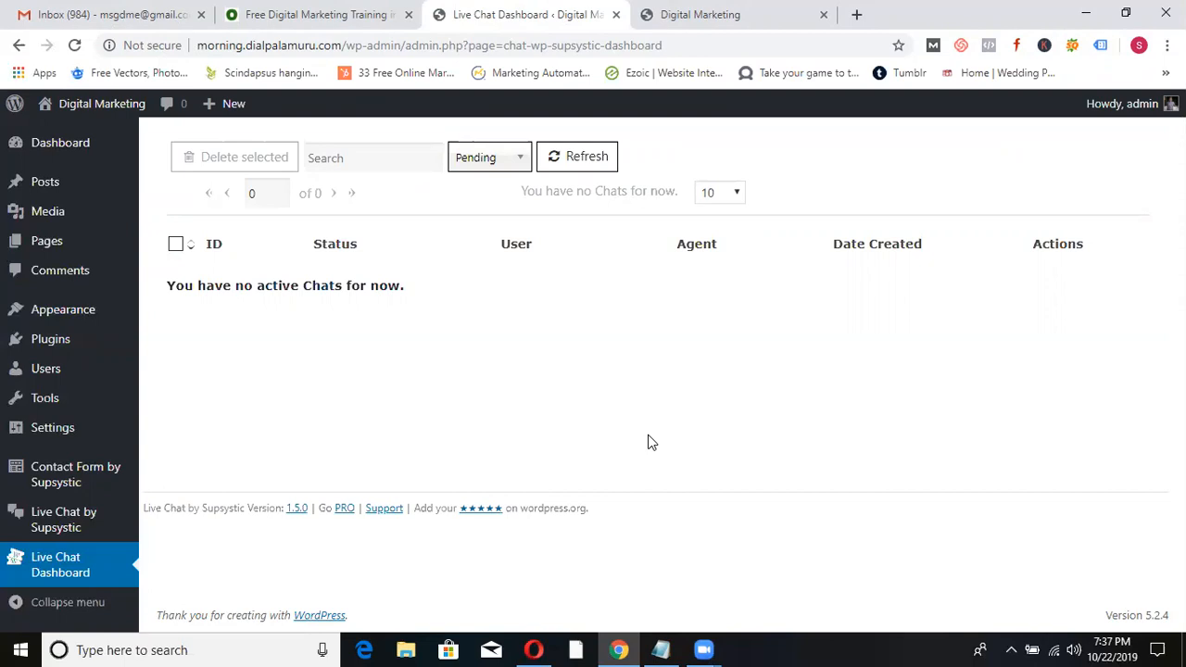
pyautogui.click(715, 10)
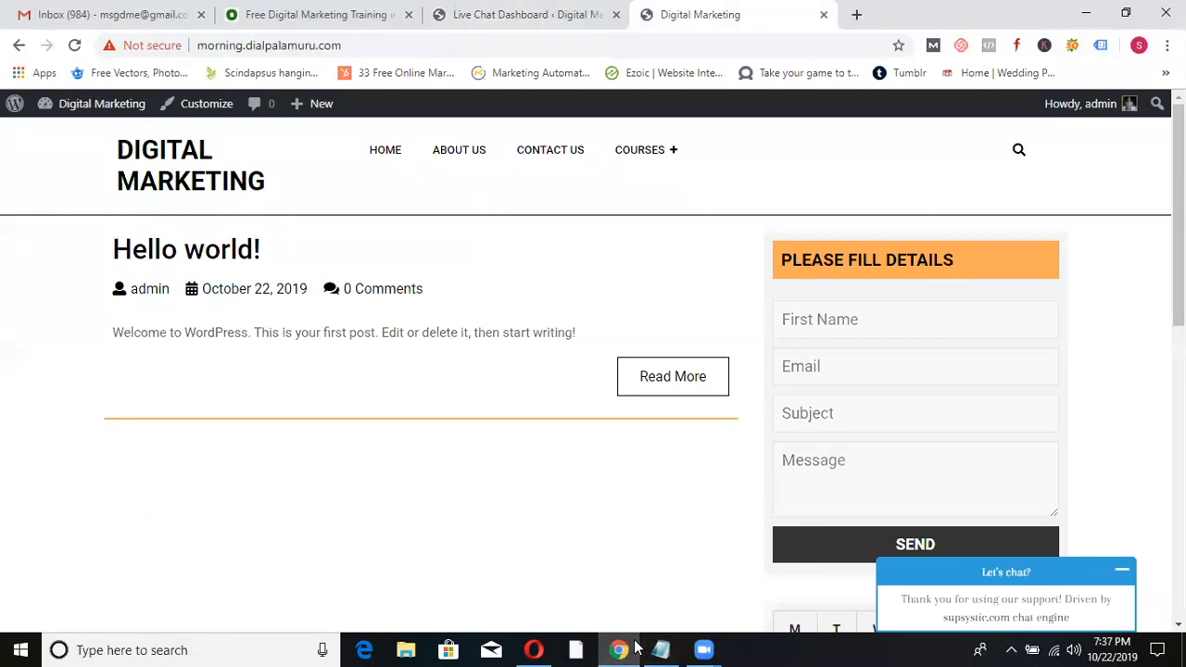
# - Add chatbot on a new line below tawk.to and go back to the Gmail inbox
pyautogui.hotkey('alt', 'Tab')
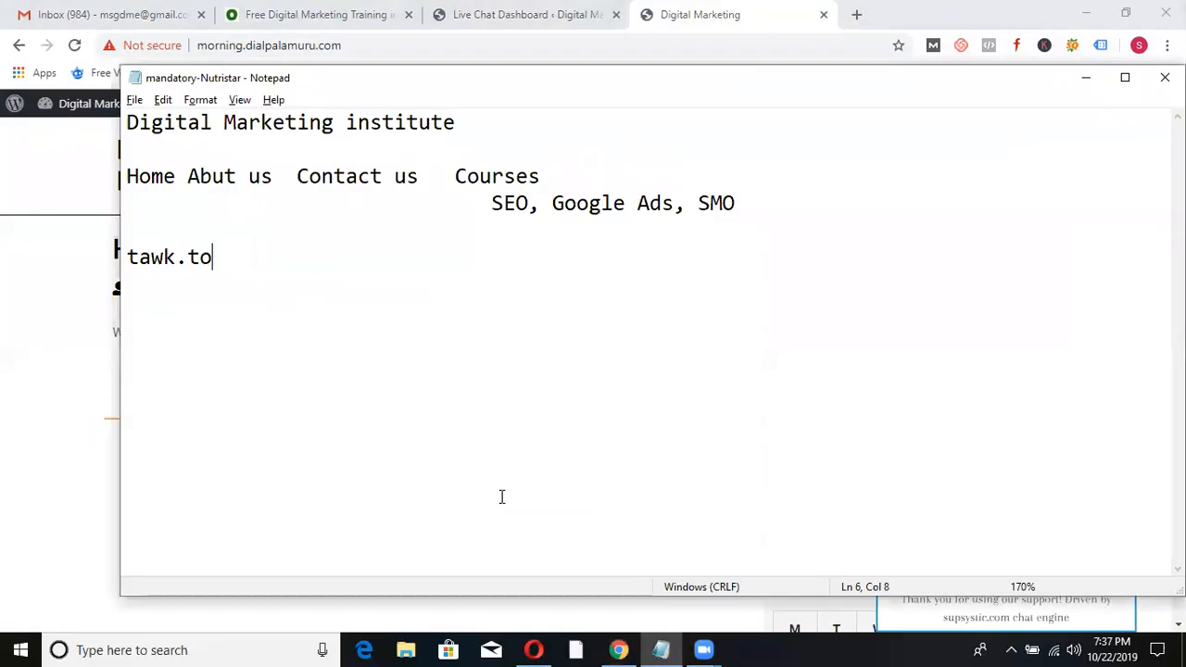
pyautogui.press('Return')
pyautogui.write('chatbot')
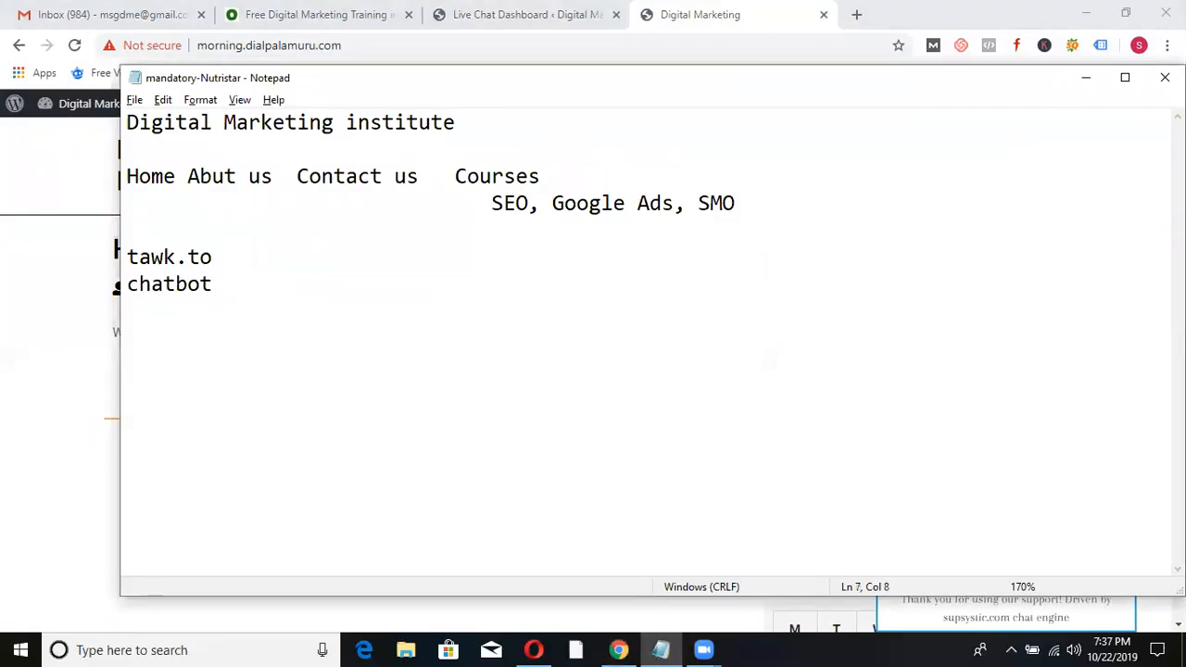
pyautogui.hotkey('alt', 'Tab')
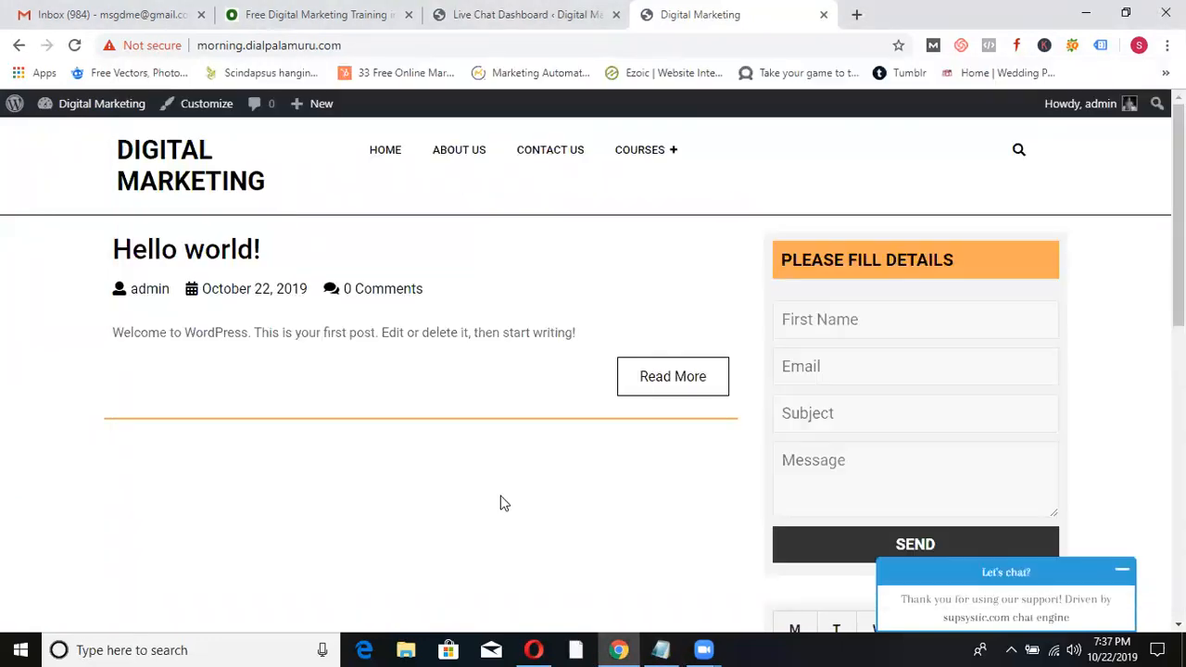
pyautogui.click(139, 11)
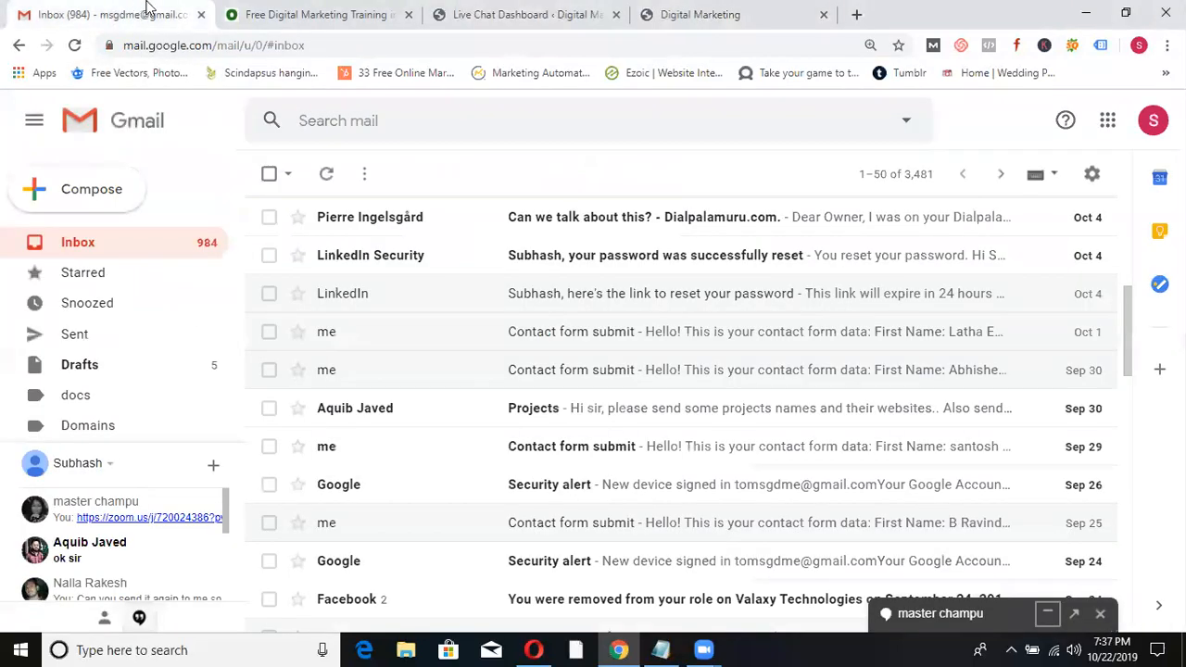
# - Search the WordPress Add New Plugins page for 'chatbot'
pyautogui.click(435, 13)
pyautogui.click(48, 343)
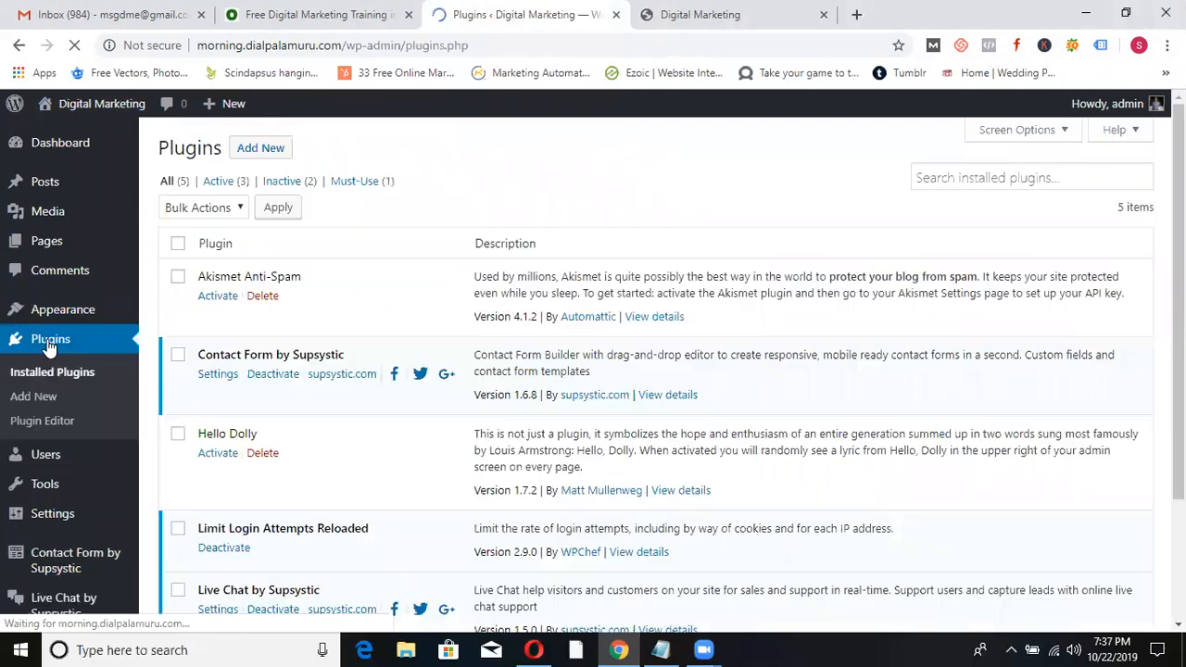
pyautogui.click(276, 151)
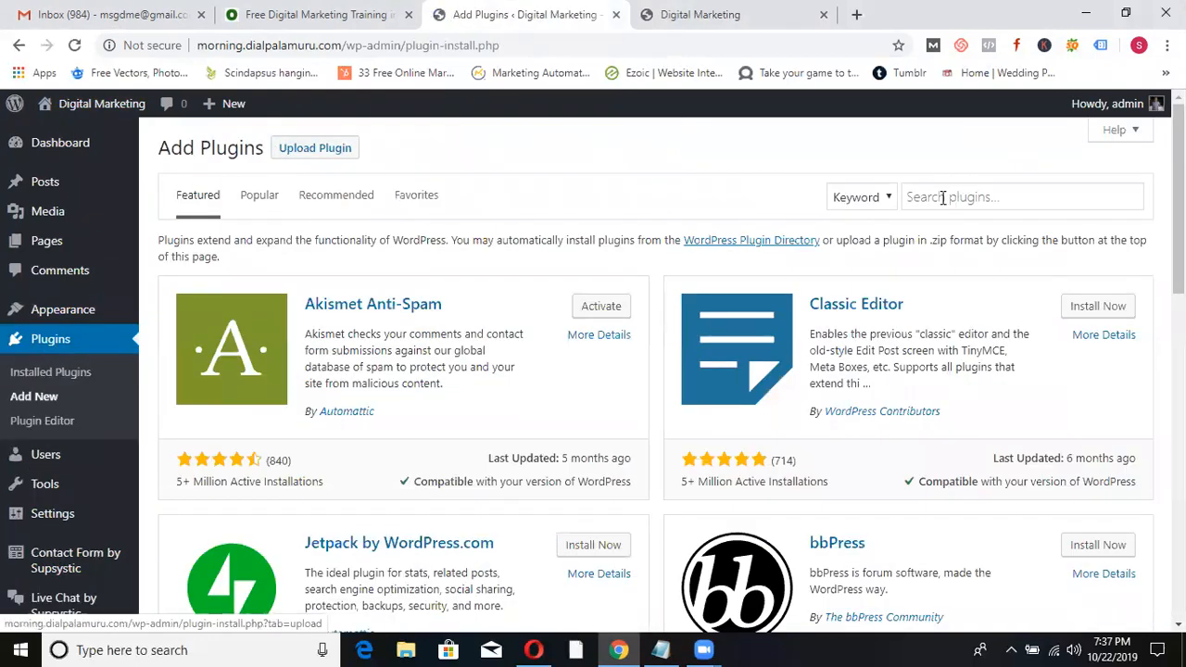
pyautogui.click(939, 202)
pyautogui.write('chatbot')
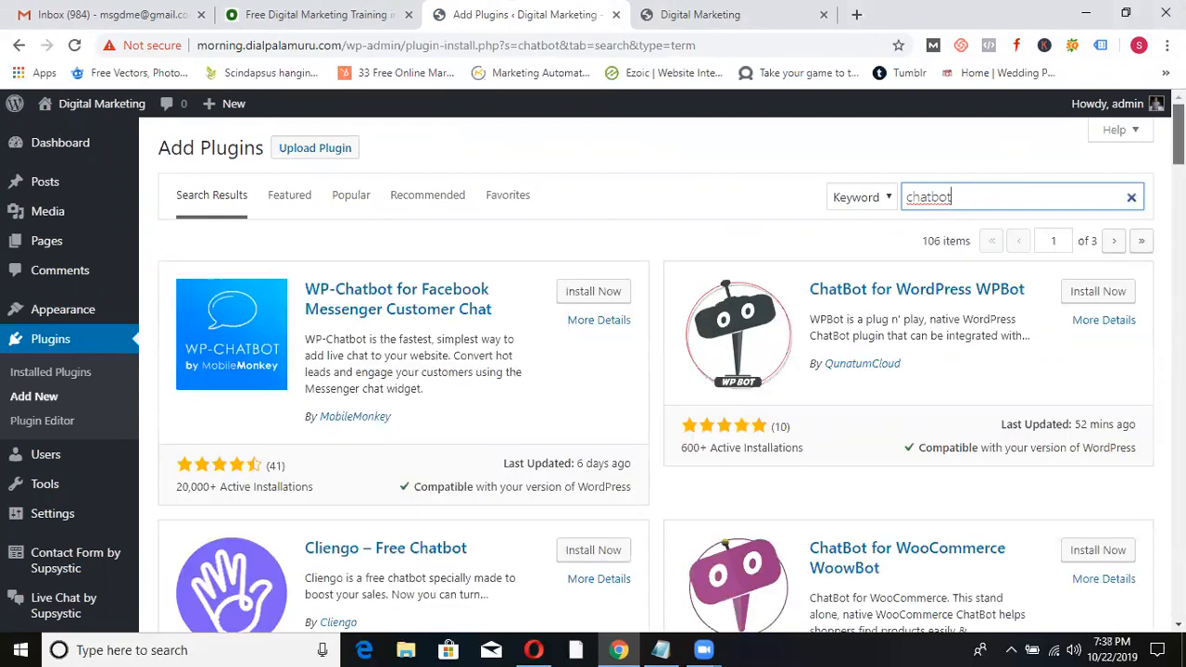
pyautogui.scroll(-7, 670, 374)
pyautogui.scroll(1, 670, 374)
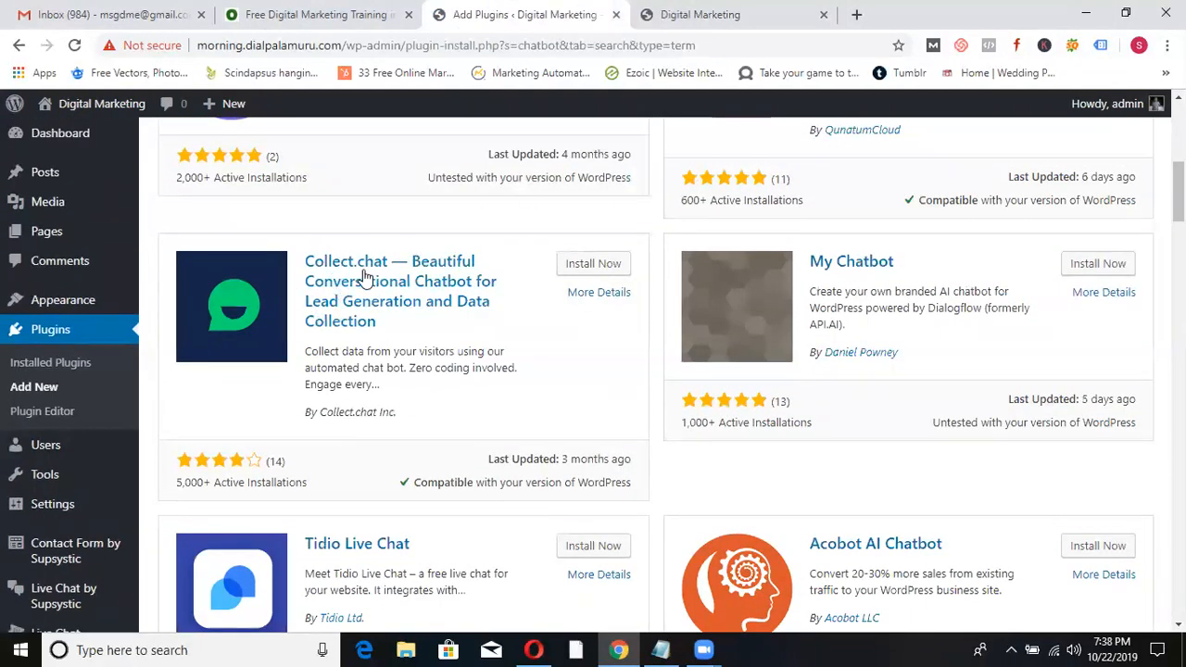
# - Install and activate the Collect.chat plugin
pyautogui.click(585, 266)
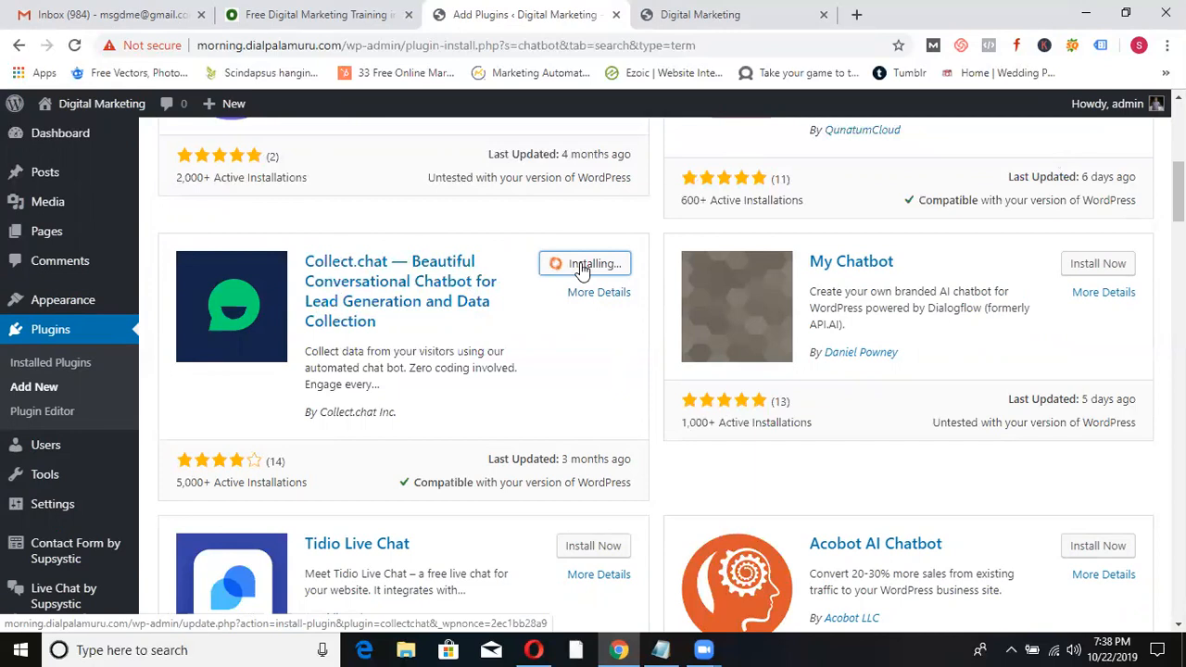
pyautogui.click(582, 268)
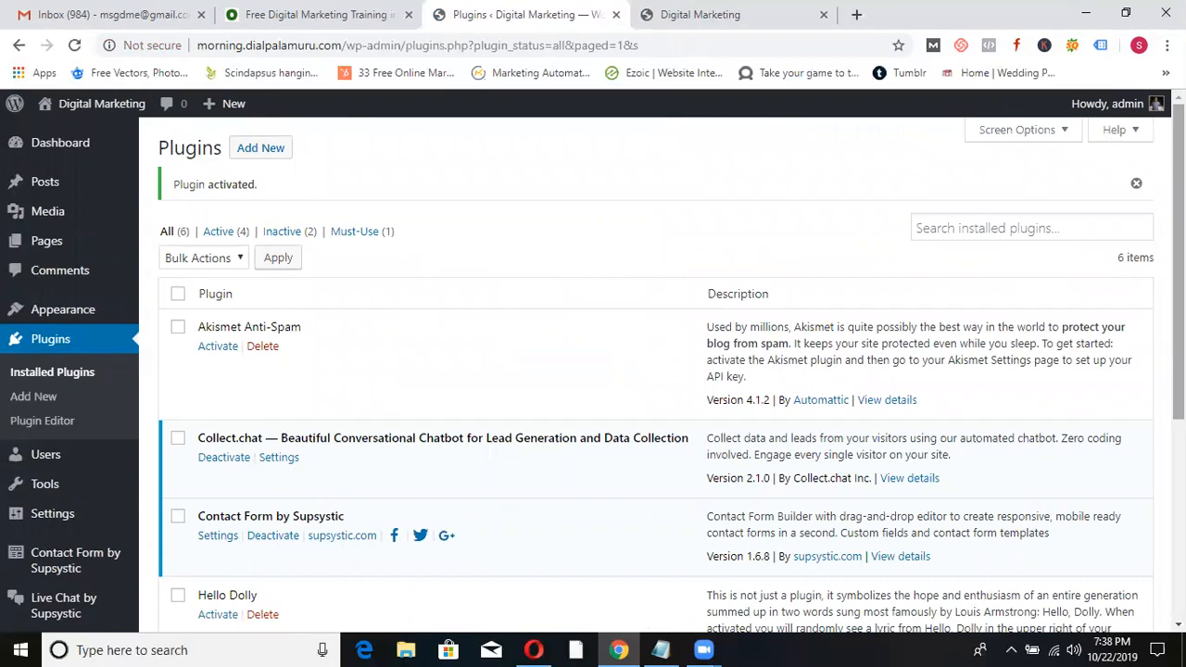
pyautogui.scroll(-1, 930, 141)
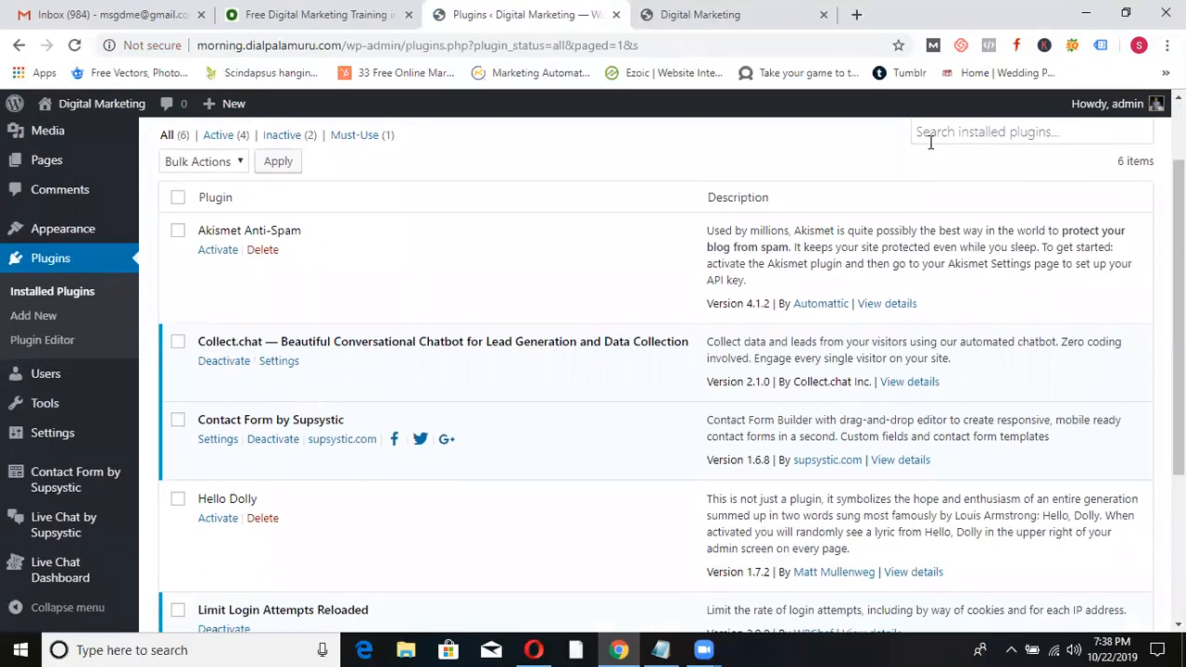
pyautogui.moveTo(55, 439)
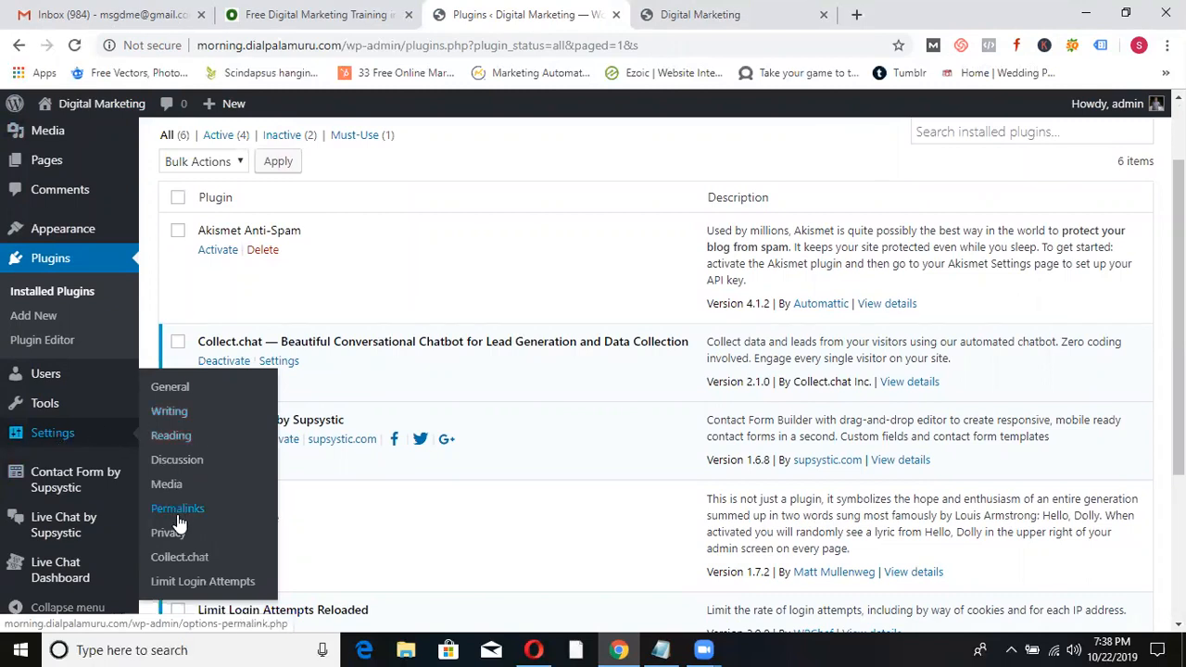
# - From the Collect.chat settings page with its empty Chatbot Snippet box, open the Collect.chat registration page
pyautogui.click(182, 558)
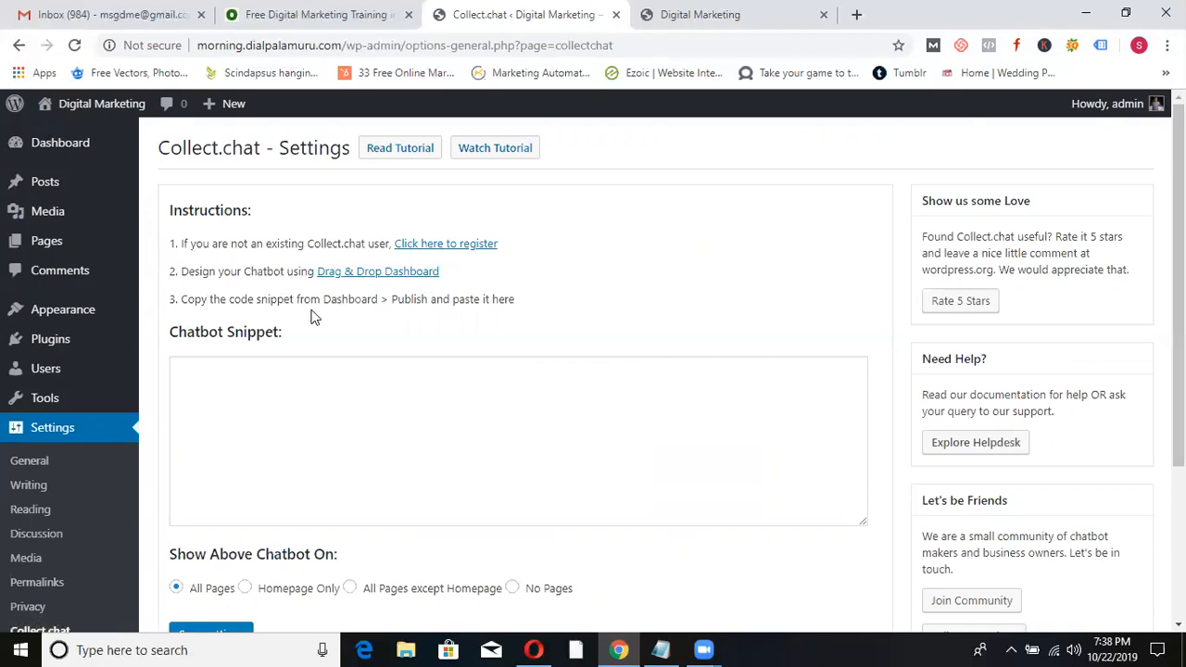
pyautogui.click(236, 405)
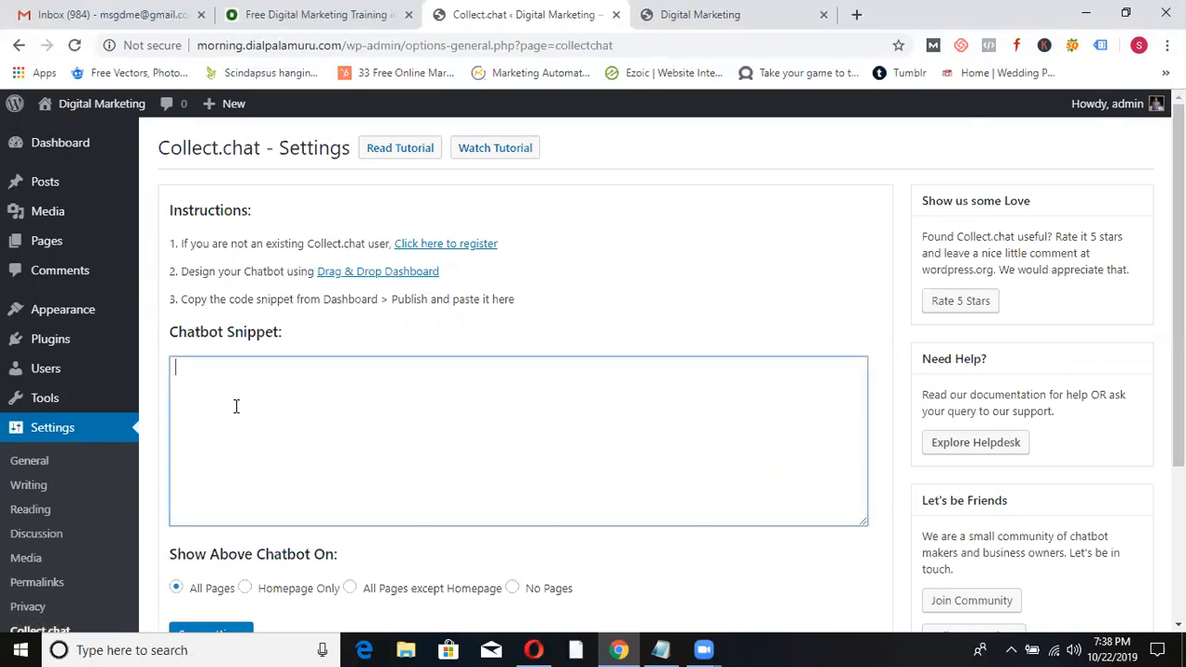
pyautogui.click(464, 248)
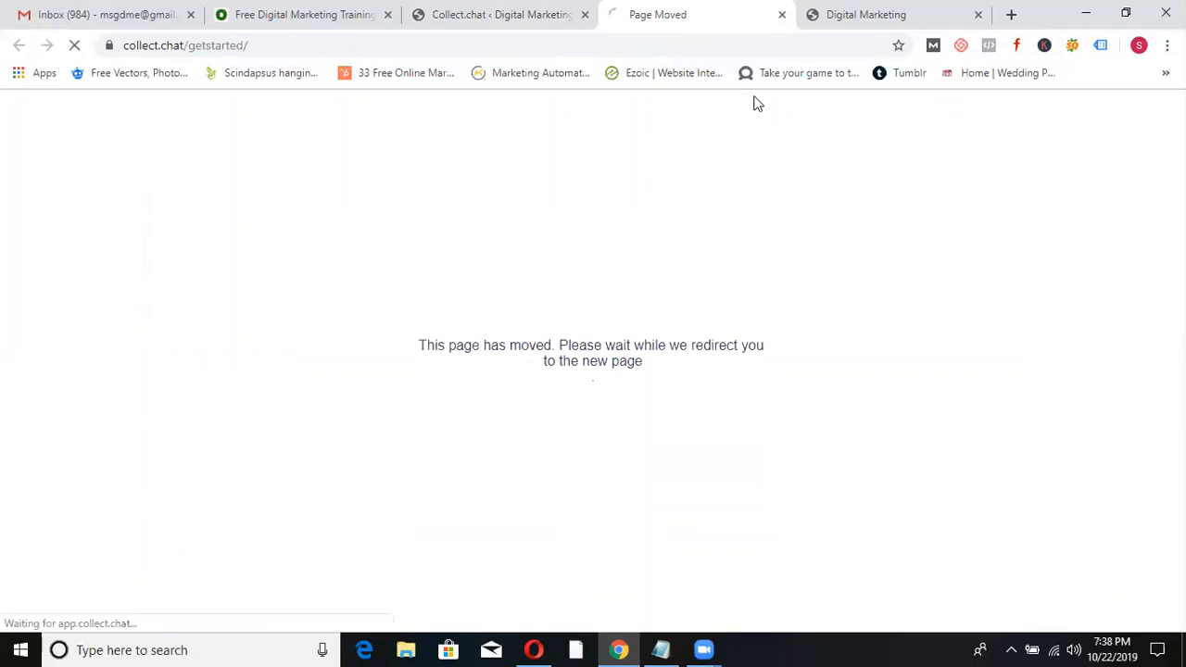
# - Copy the WordPress site's URL and paste it into the signup form's Website Address
pyautogui.click(843, 18)
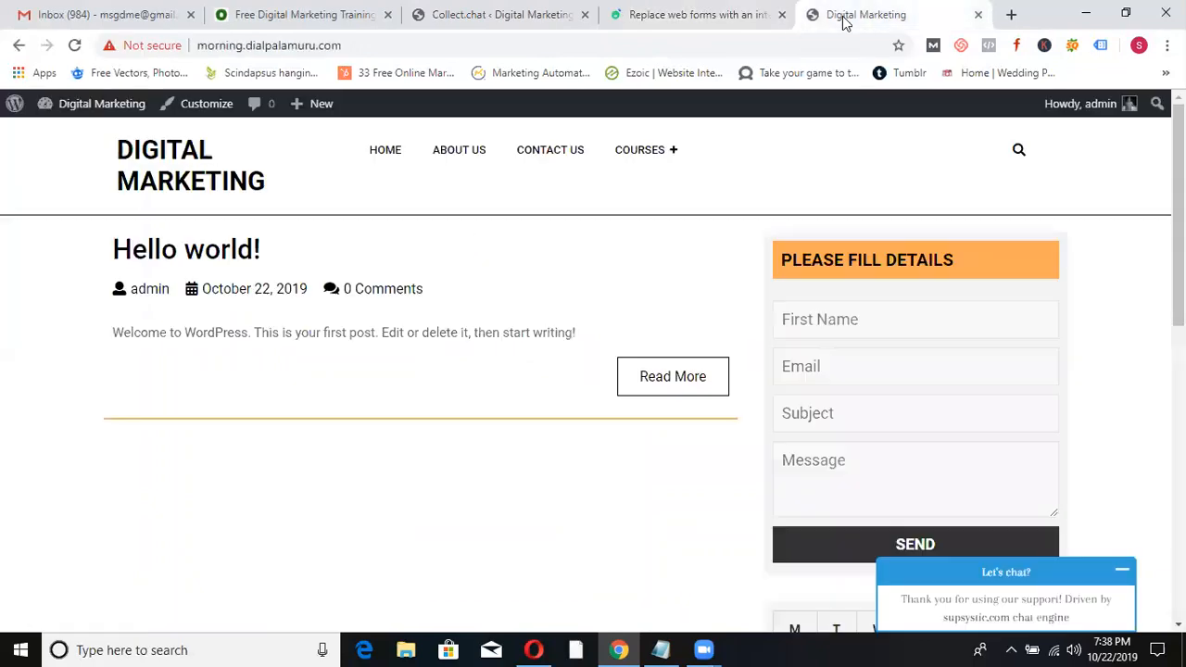
pyautogui.click(637, 45)
pyautogui.hotkey('ctrl', 'c')
pyautogui.click(638, 14)
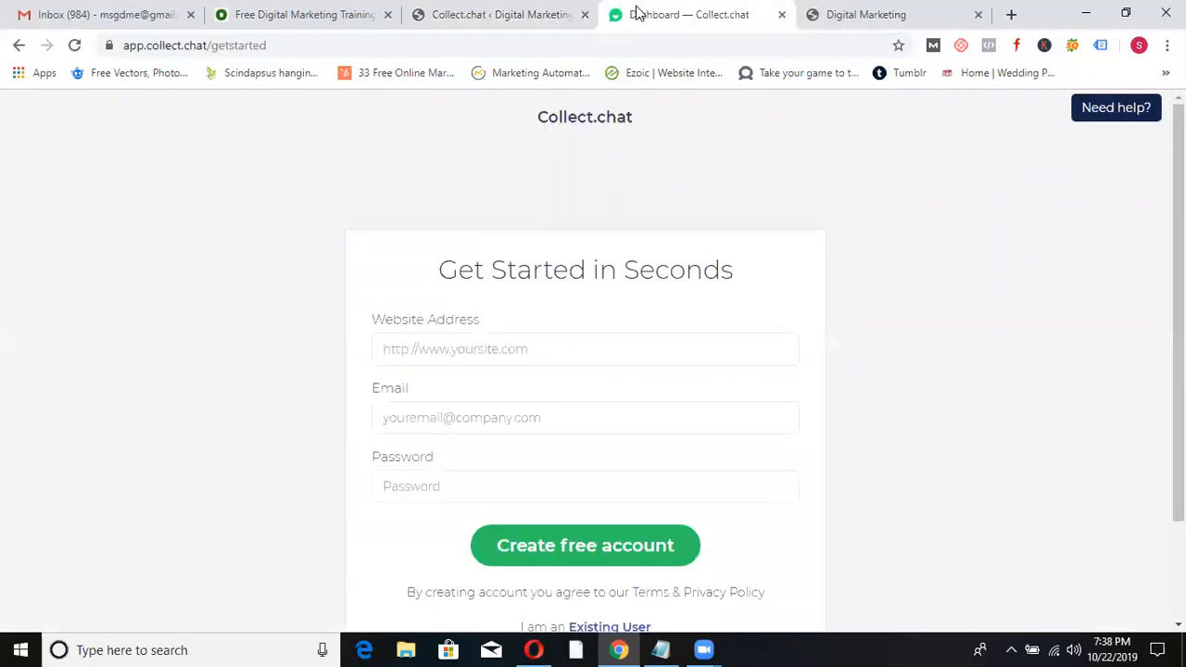
pyautogui.click(414, 357)
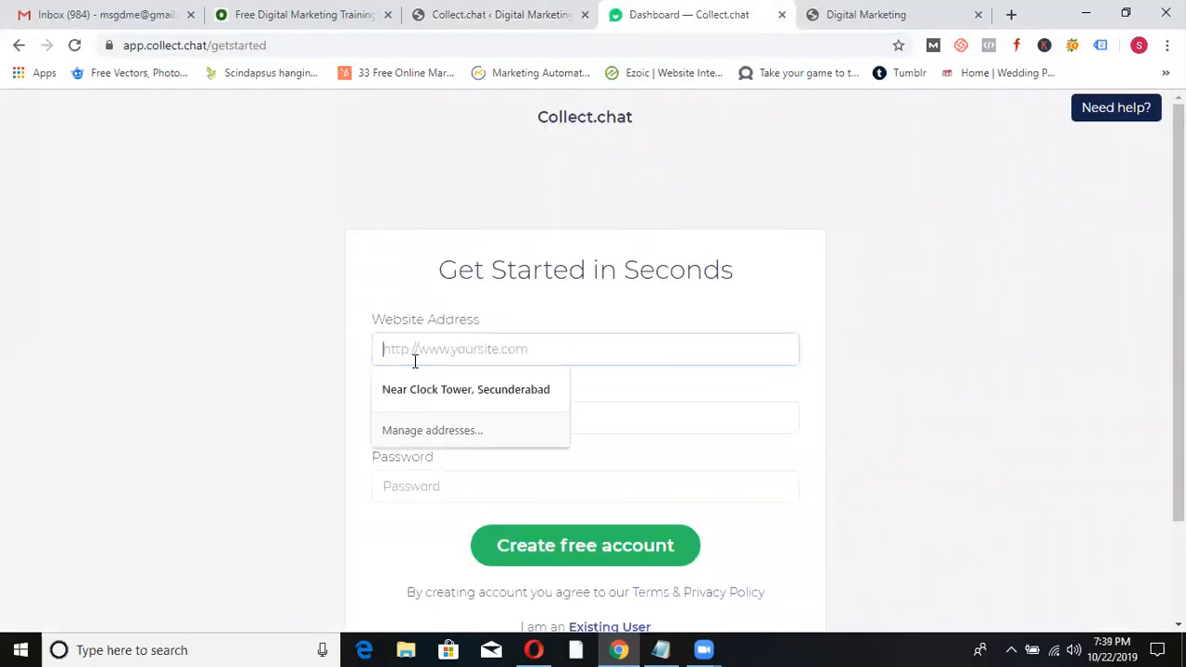
pyautogui.hotkey('ctrl', 'v')
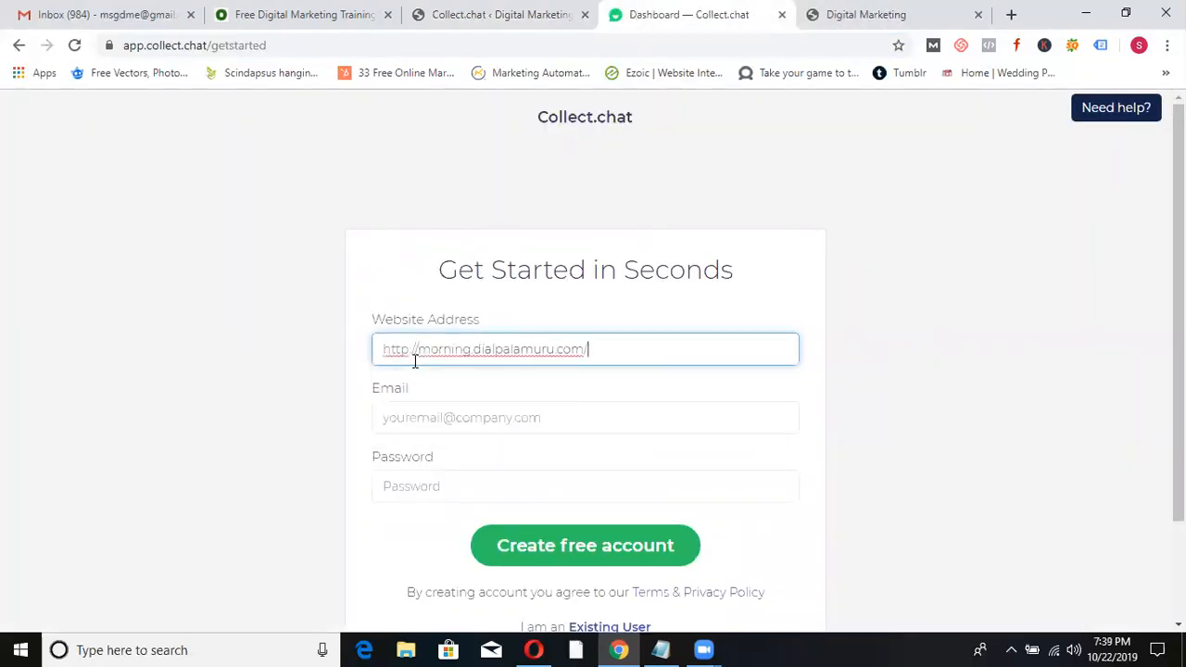
# - Fill in the signup email and account password, then submit the form
pyautogui.click(416, 414)
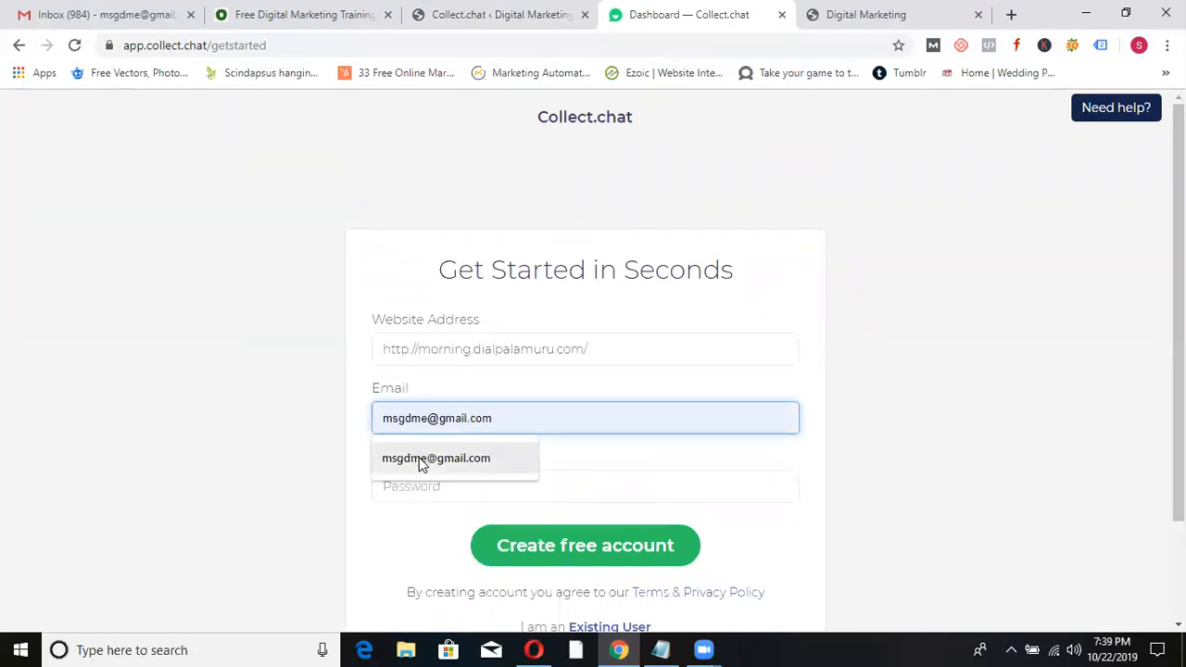
pyautogui.click(421, 460)
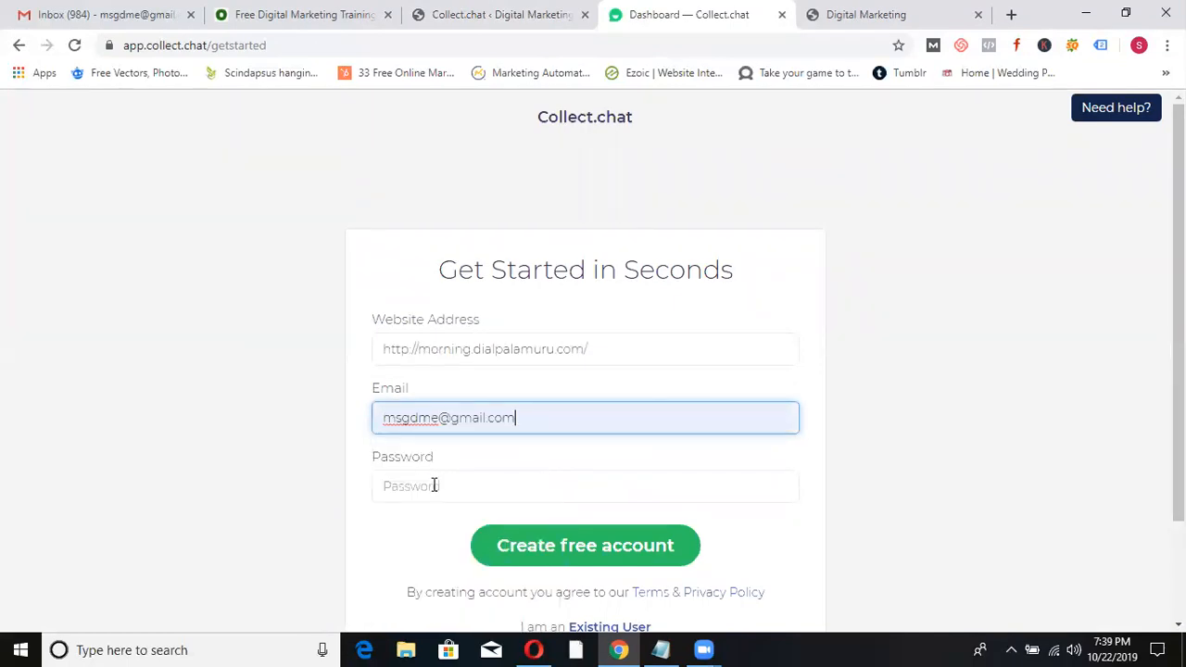
pyautogui.click(433, 486)
pyautogui.write('••••••••••••')
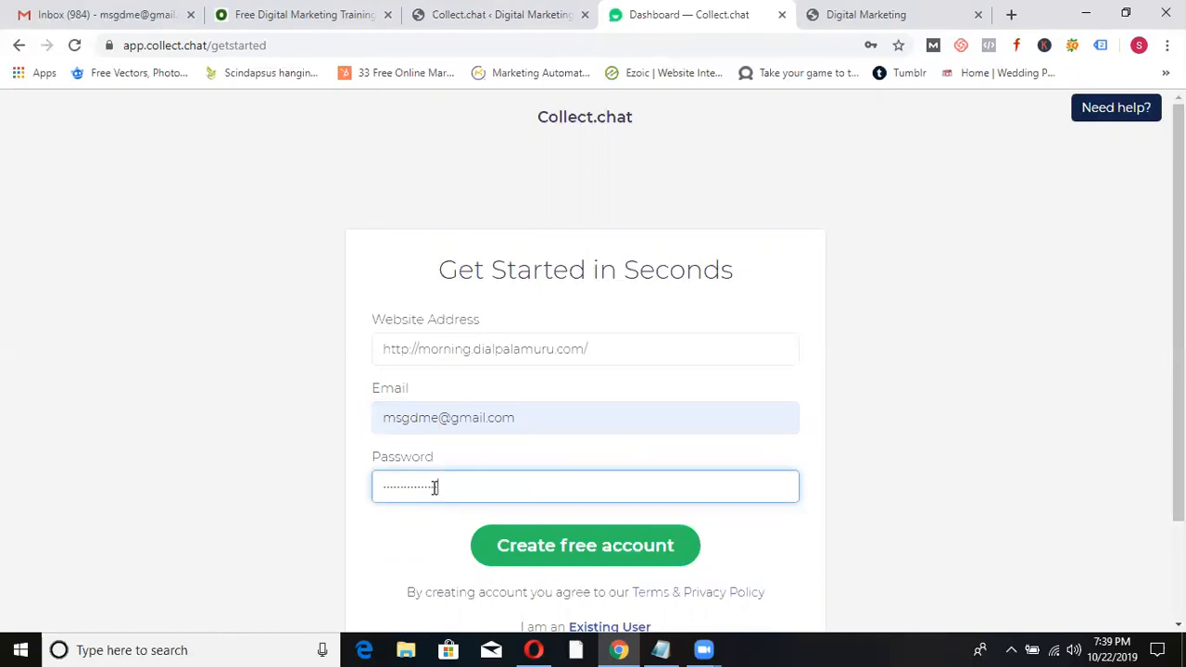
pyautogui.click(565, 546)
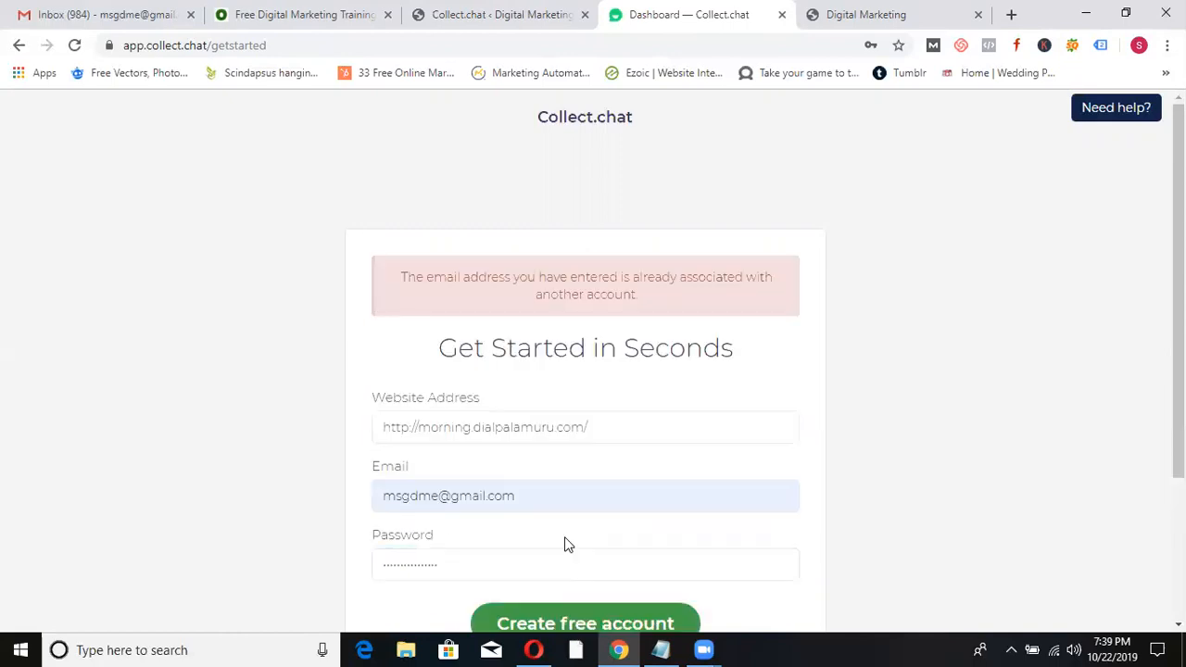
# - Replace the rejected email with a different e-mail address and resubmit the free account signup
pyautogui.click(551, 495)
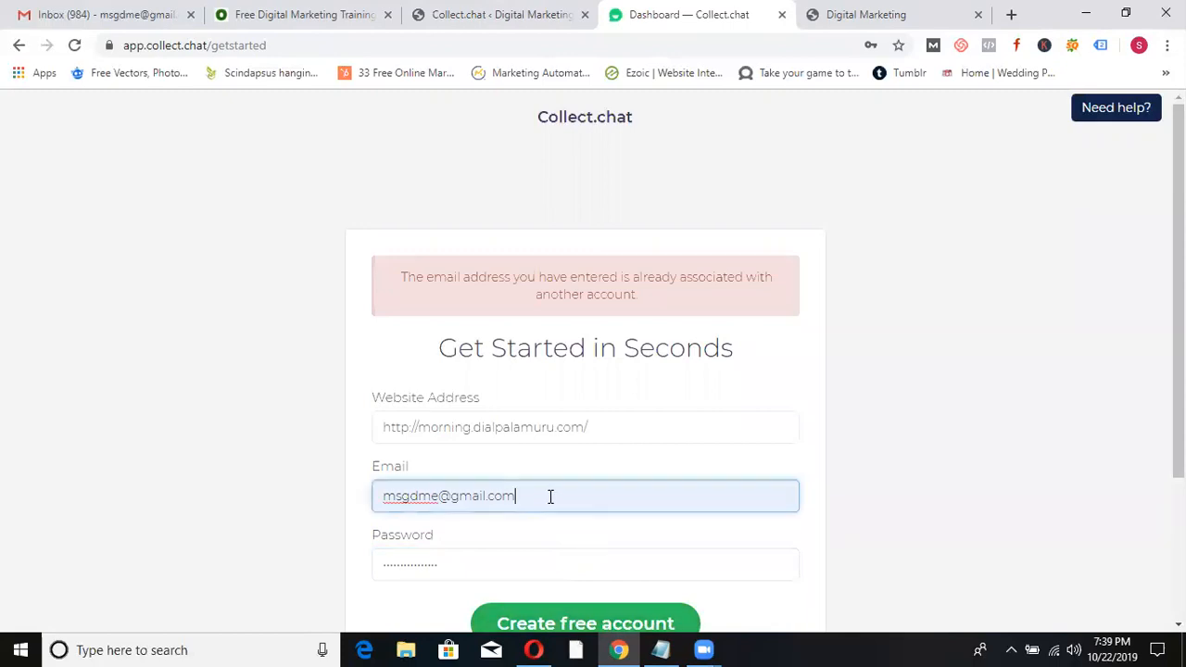
pyautogui.hotkey('ctrl', 'a')
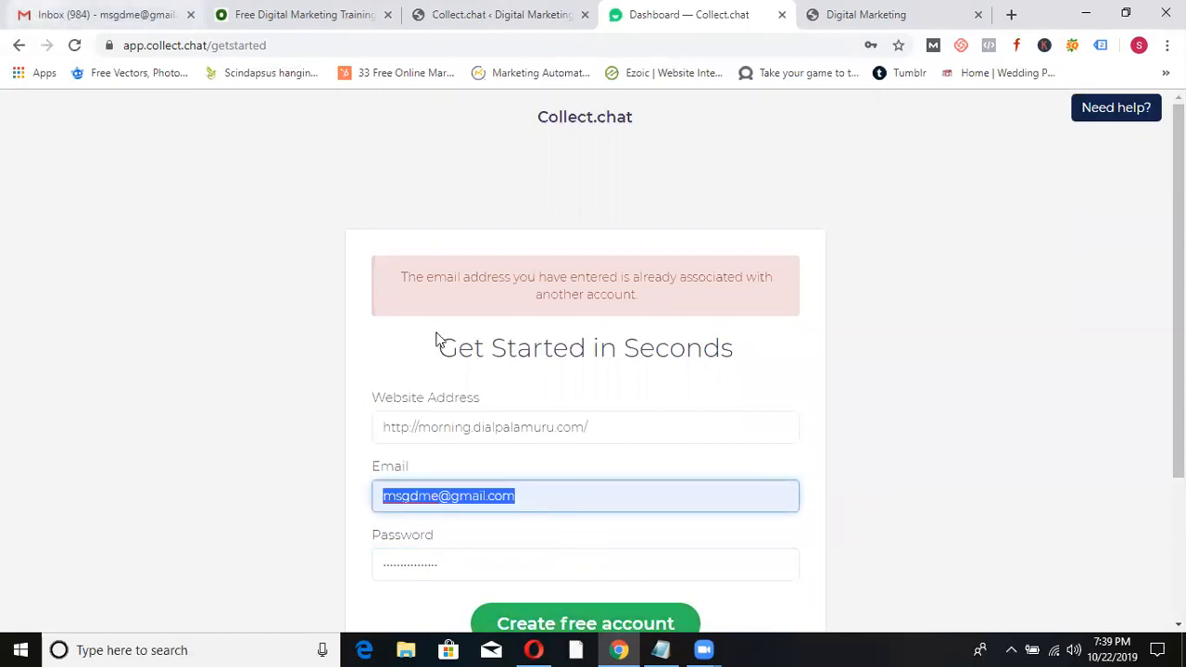
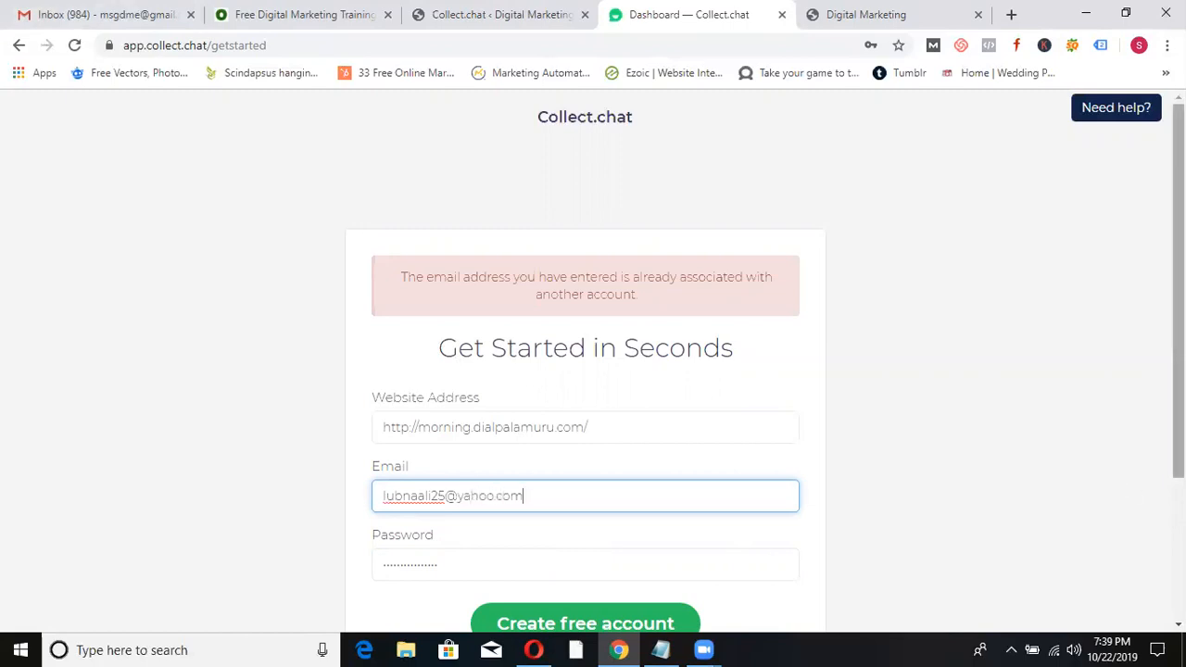
pyautogui.scroll(-1, 1148, 396)
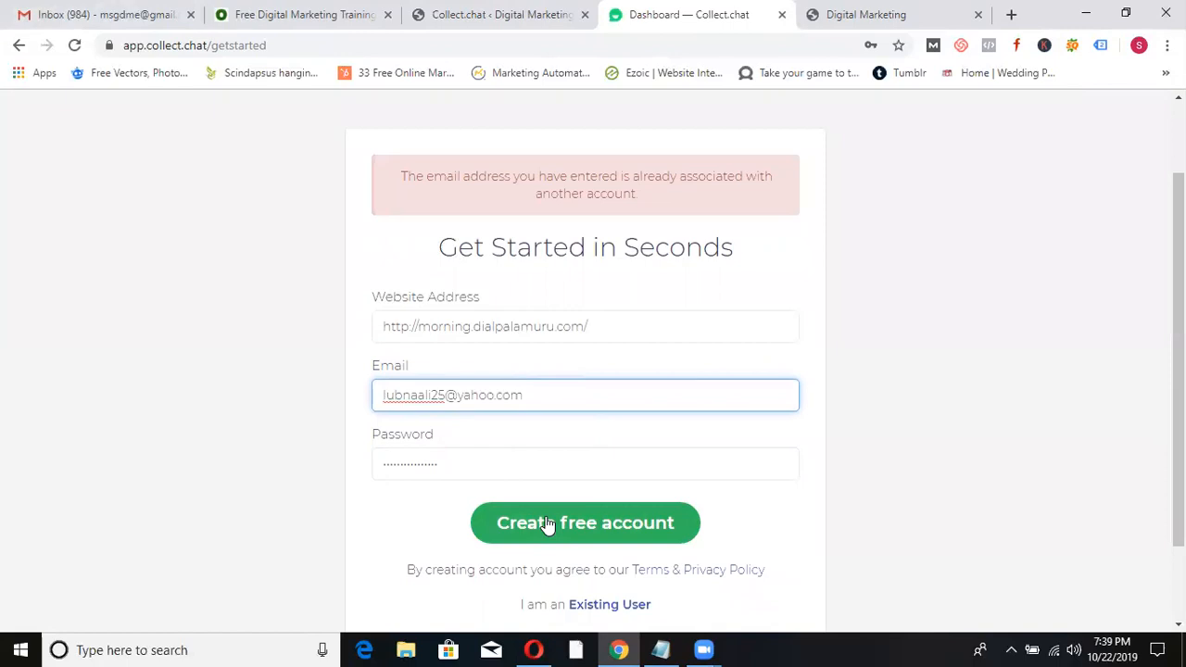
pyautogui.click(546, 525)
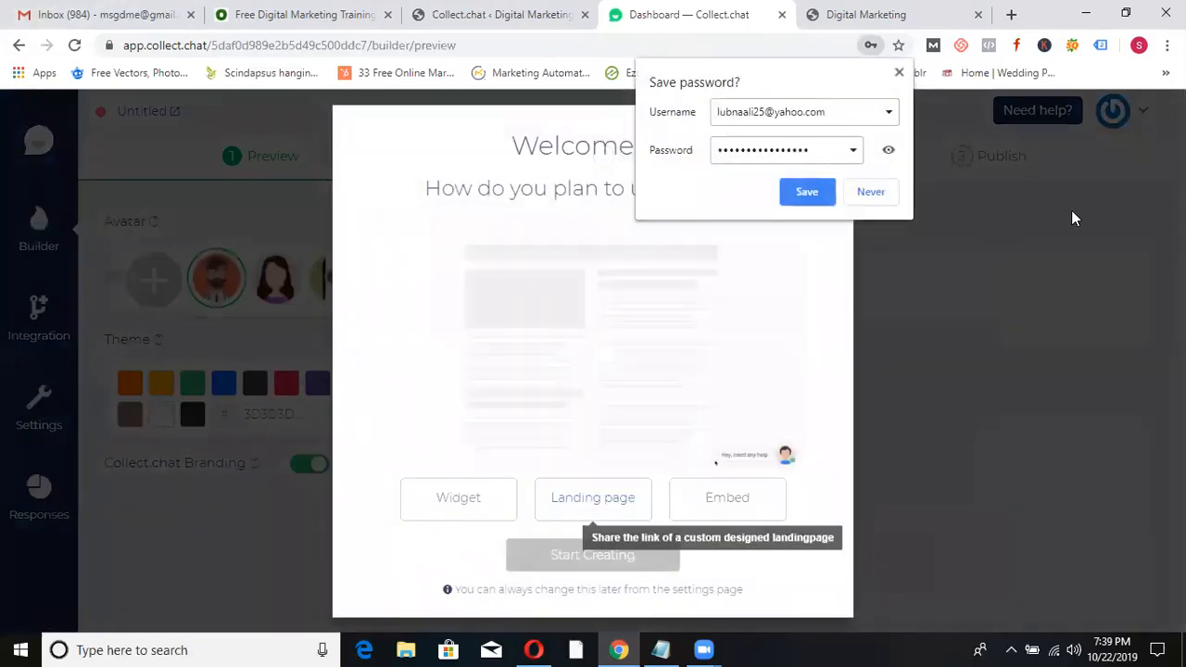
# - Decline Chrome's password save, choose Widget, start creating, and close the tutorial
pyautogui.click(868, 192)
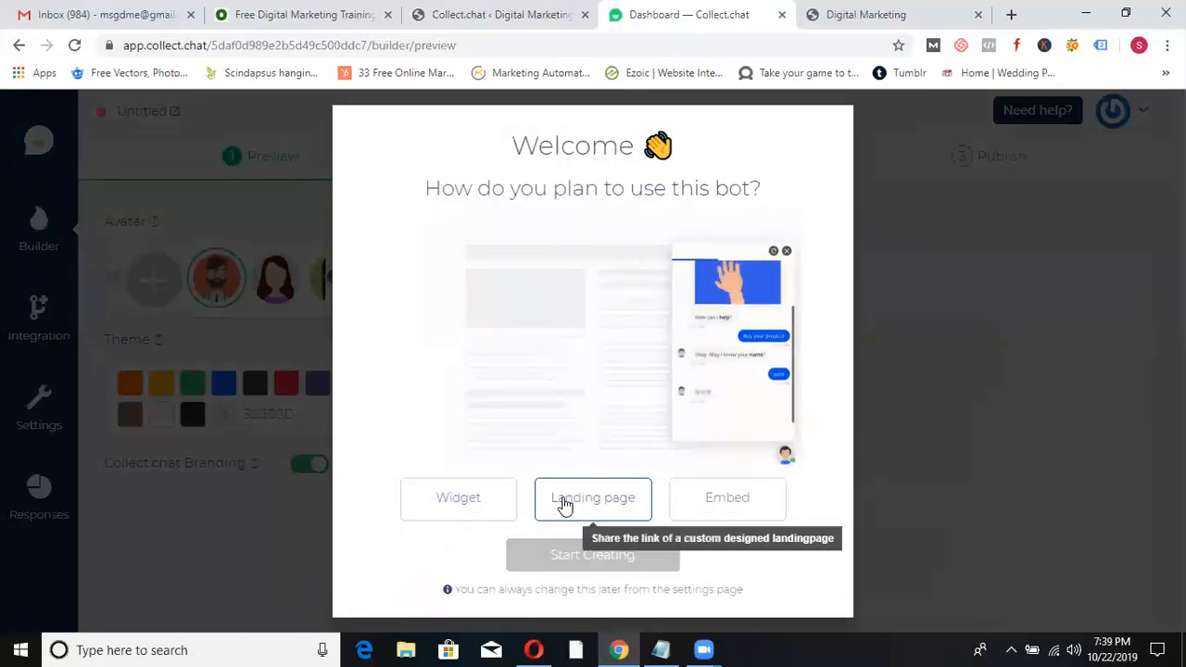
pyautogui.click(458, 498)
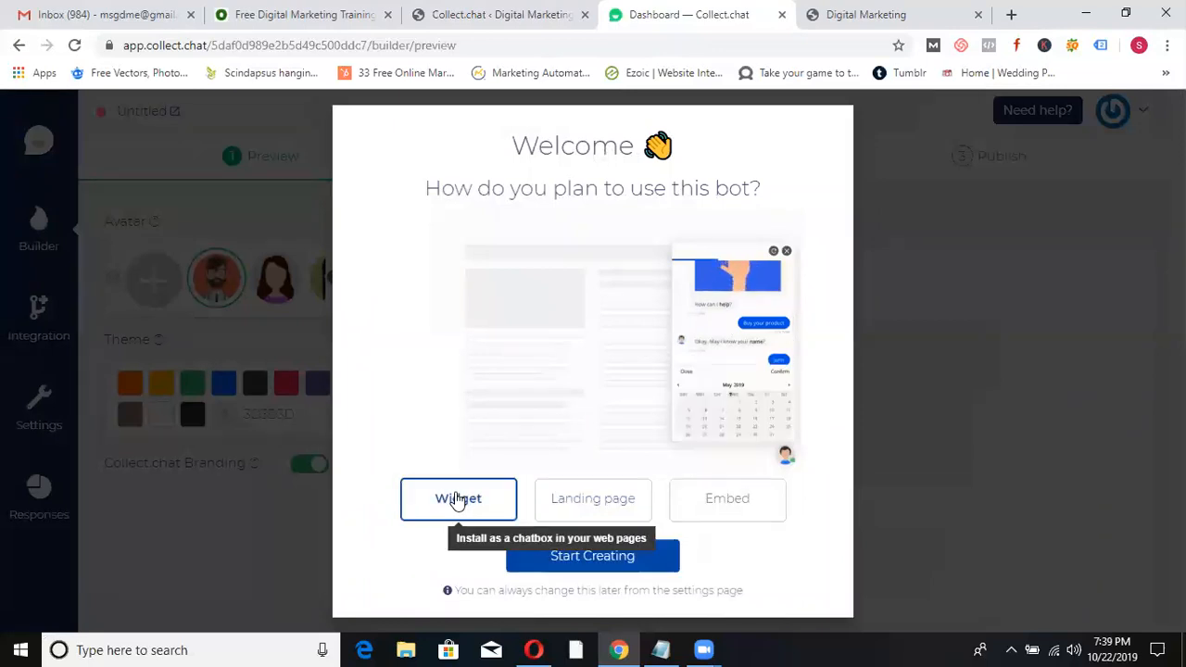
pyautogui.click(562, 555)
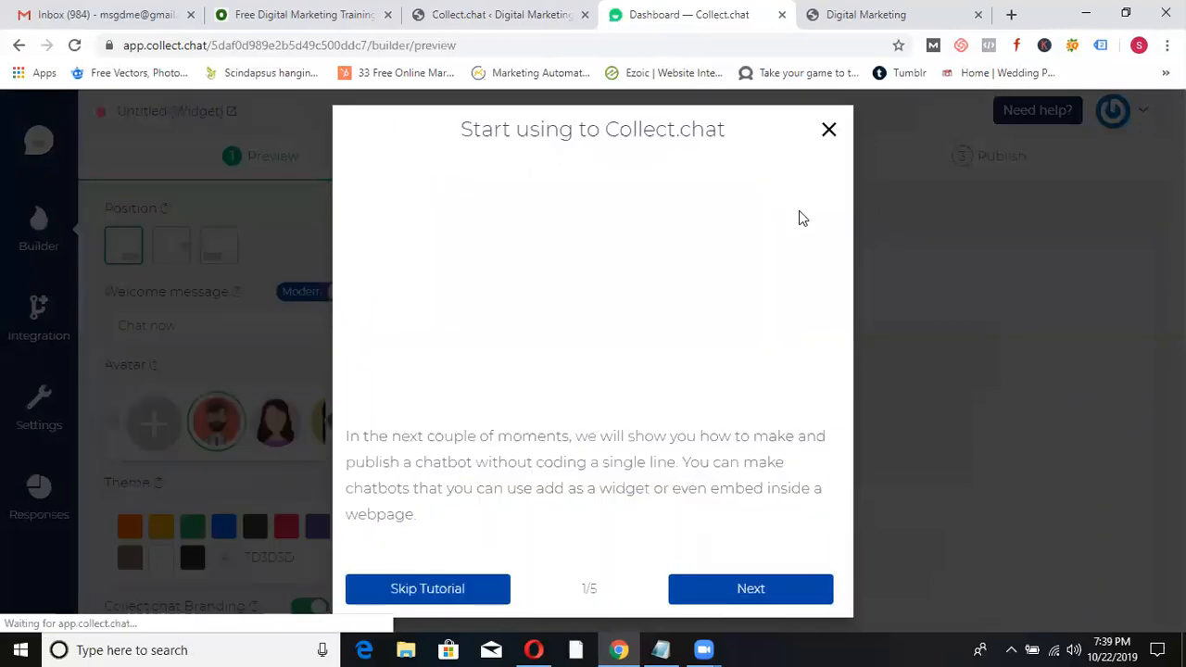
pyautogui.click(828, 131)
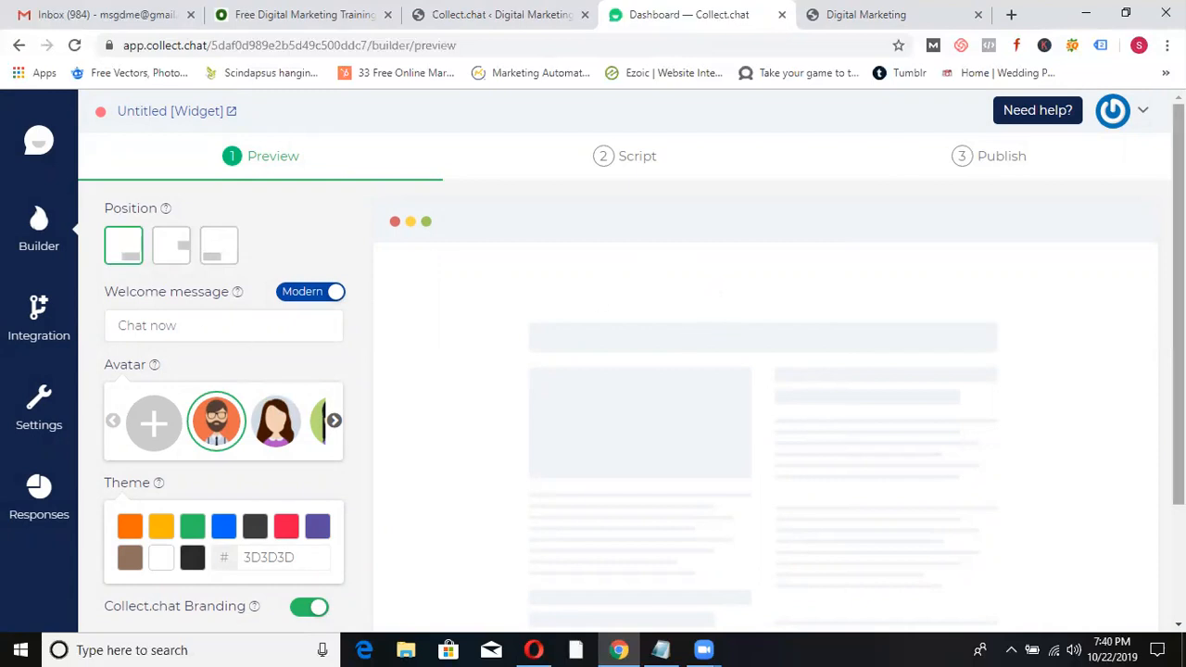
# - Change the widget's welcome message to 'Hey man'
pyautogui.scroll(-1, 348, 284)
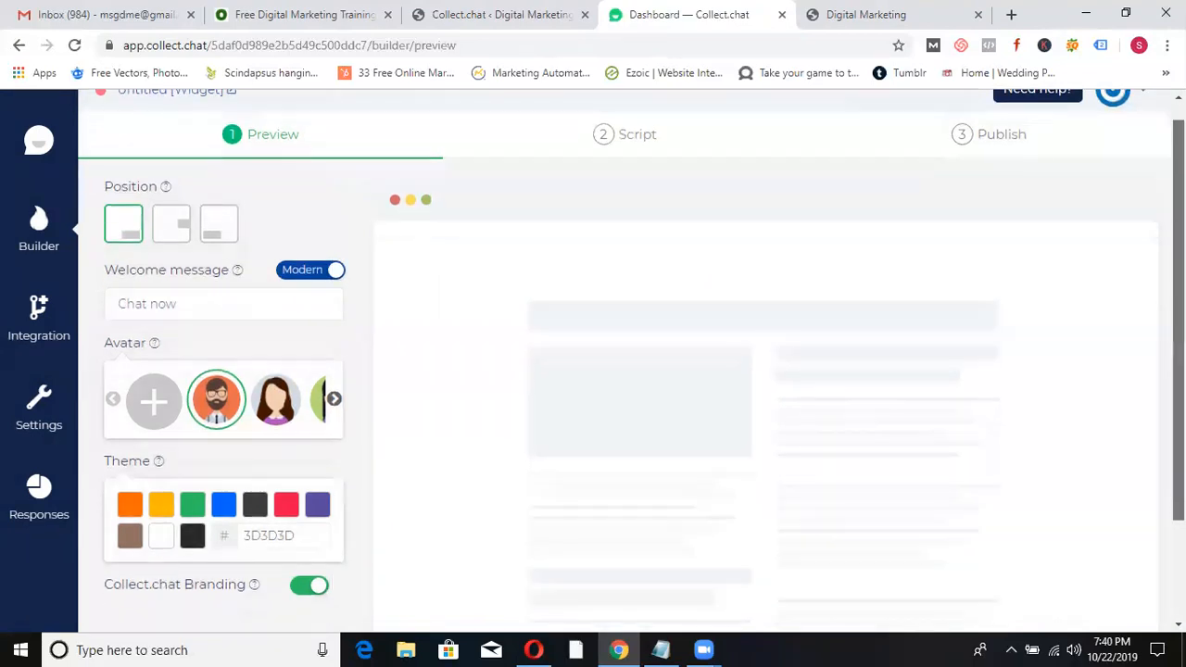
pyautogui.tripleClick(208, 295)
pyautogui.write('Hey man')
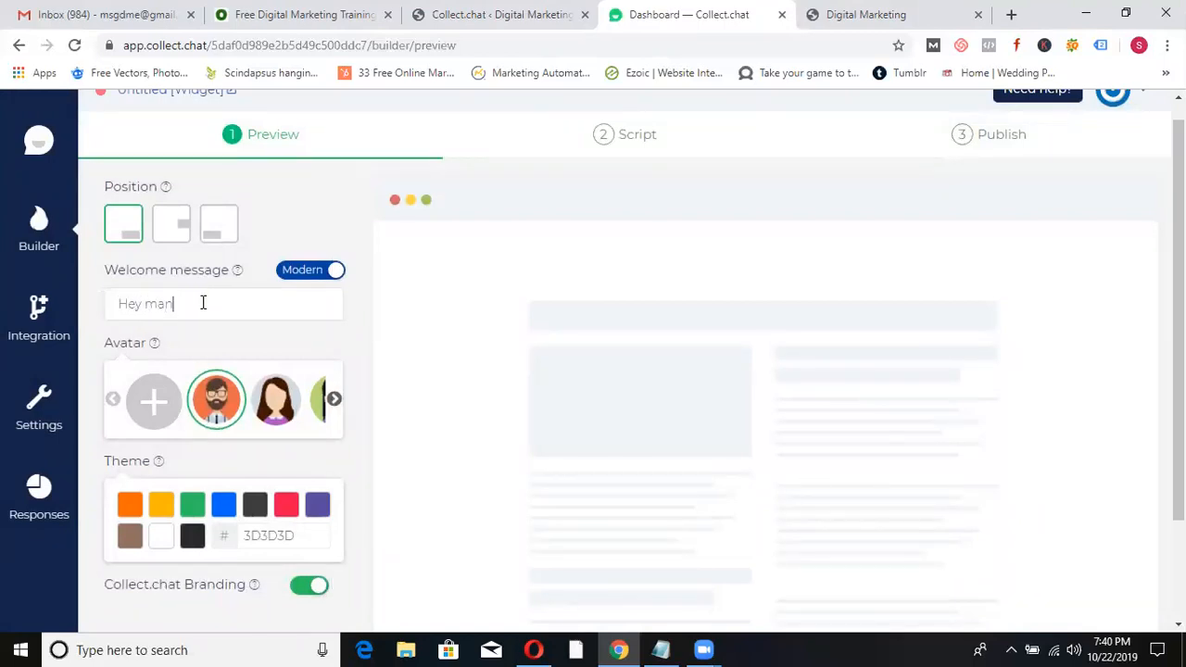
# - Give the bot the sunglasses avatar and a blue theme, then go to the Script step
pyautogui.click(332, 398)
pyautogui.click(332, 398)
pyautogui.click(209, 400)
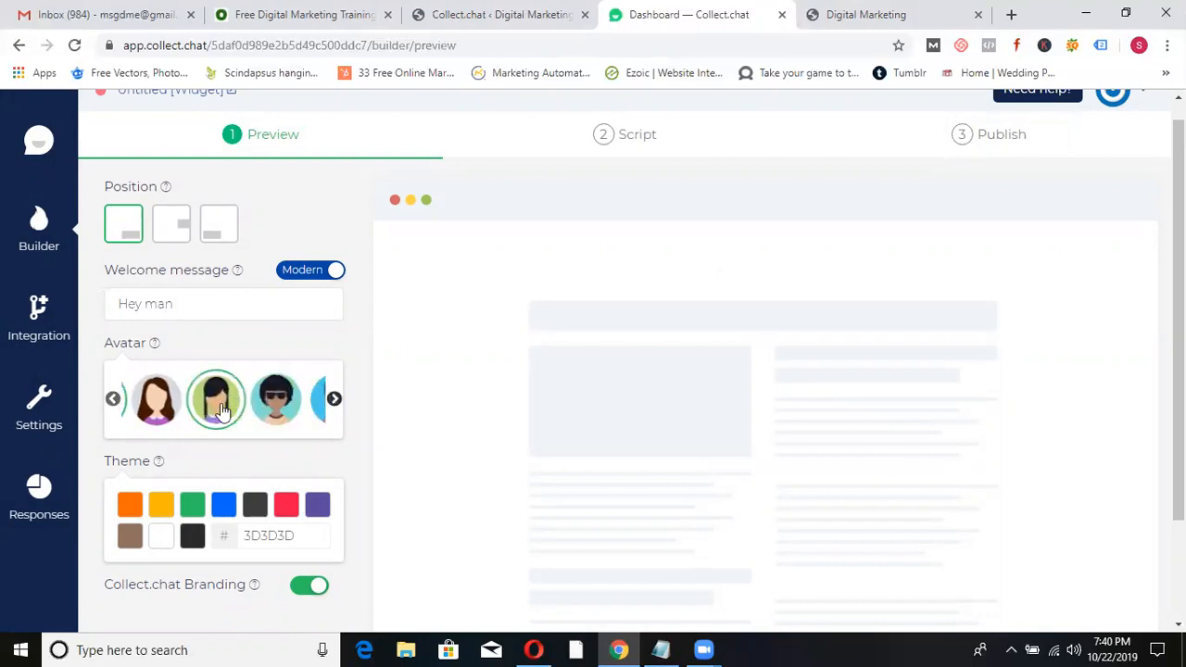
pyautogui.click(275, 400)
pyautogui.click(223, 509)
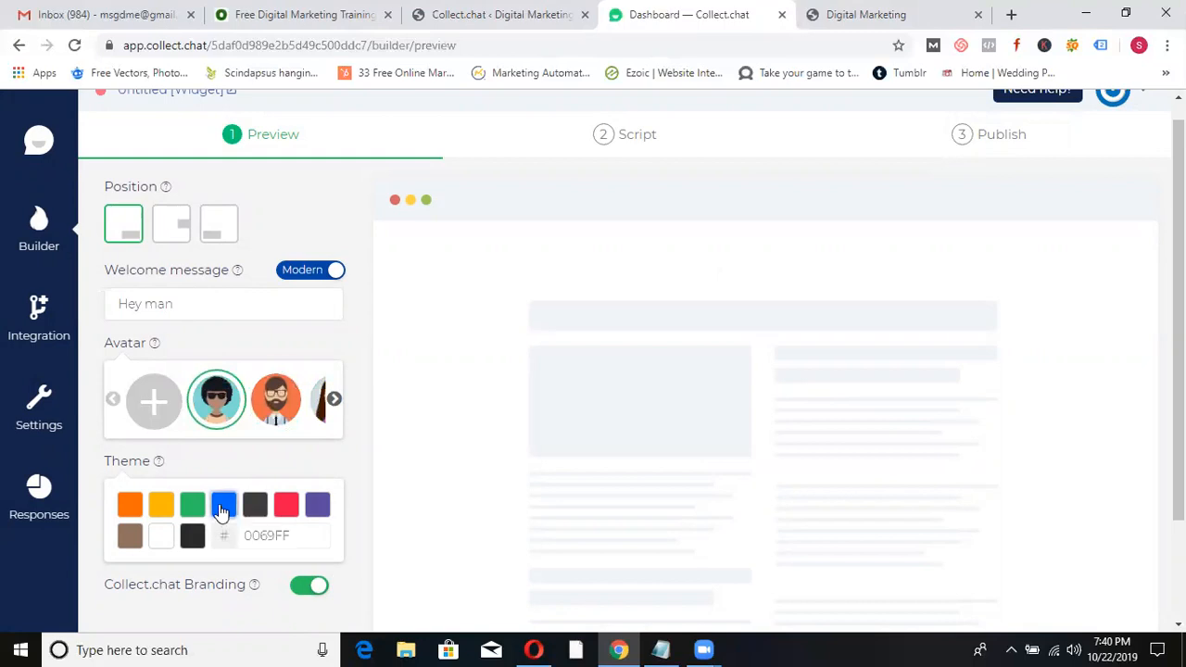
pyautogui.click(636, 139)
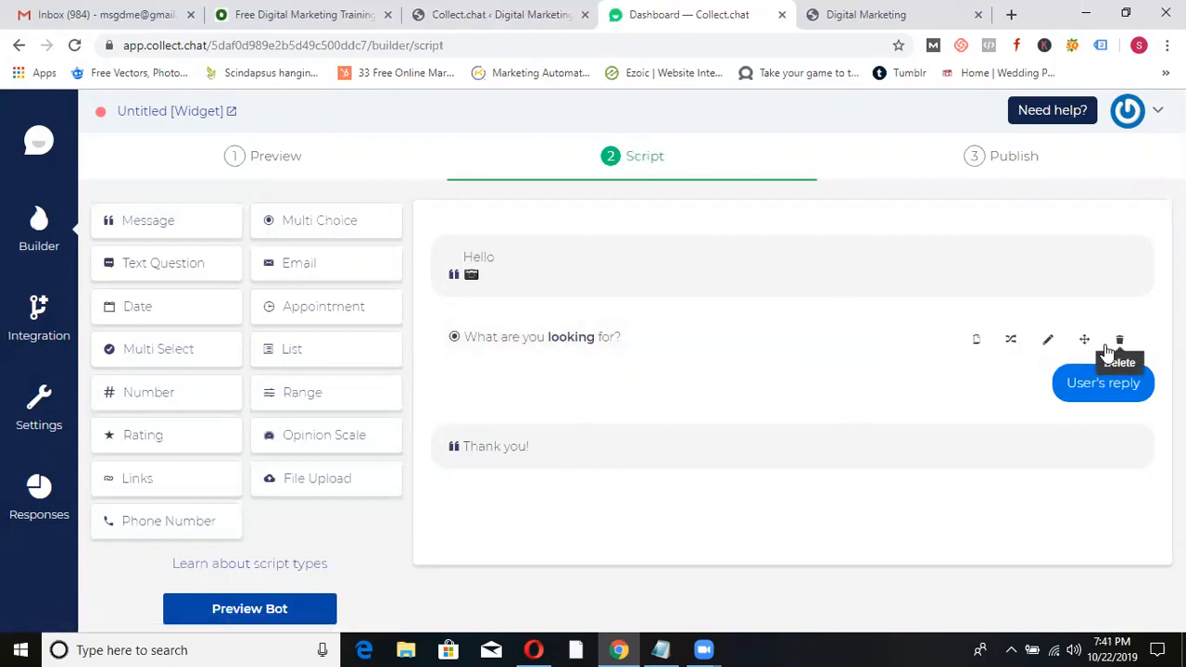
# - Delete the default 'What are you looking for?' question and add a Multi Choice question
pyautogui.click(1119, 339)
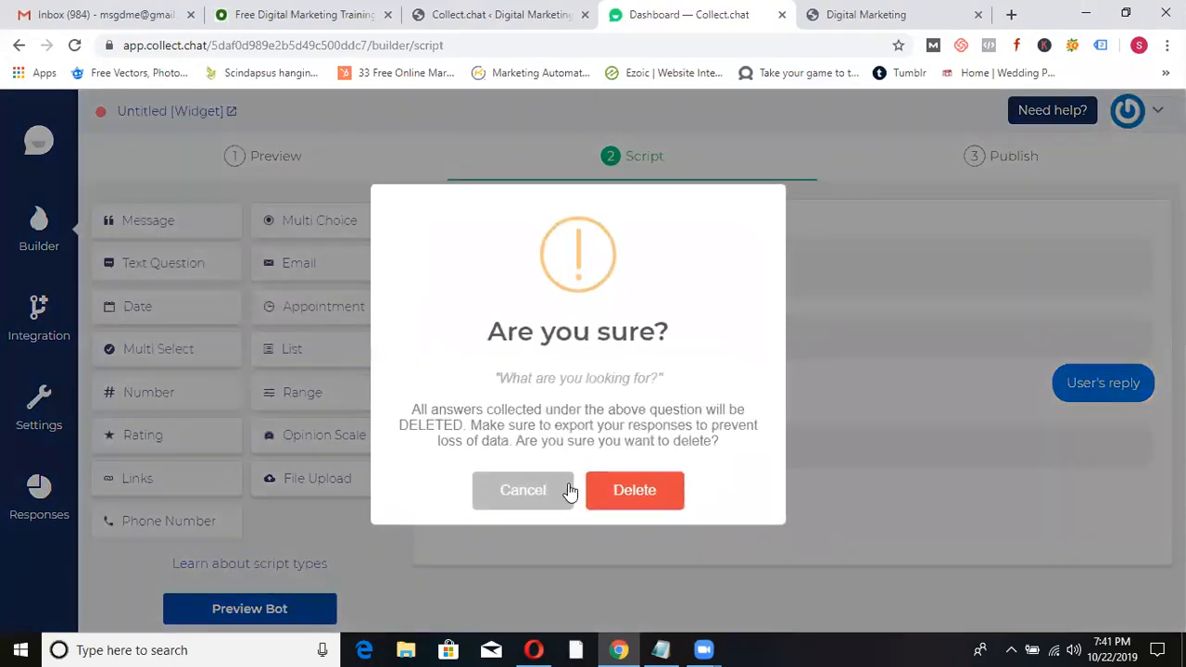
pyautogui.click(633, 490)
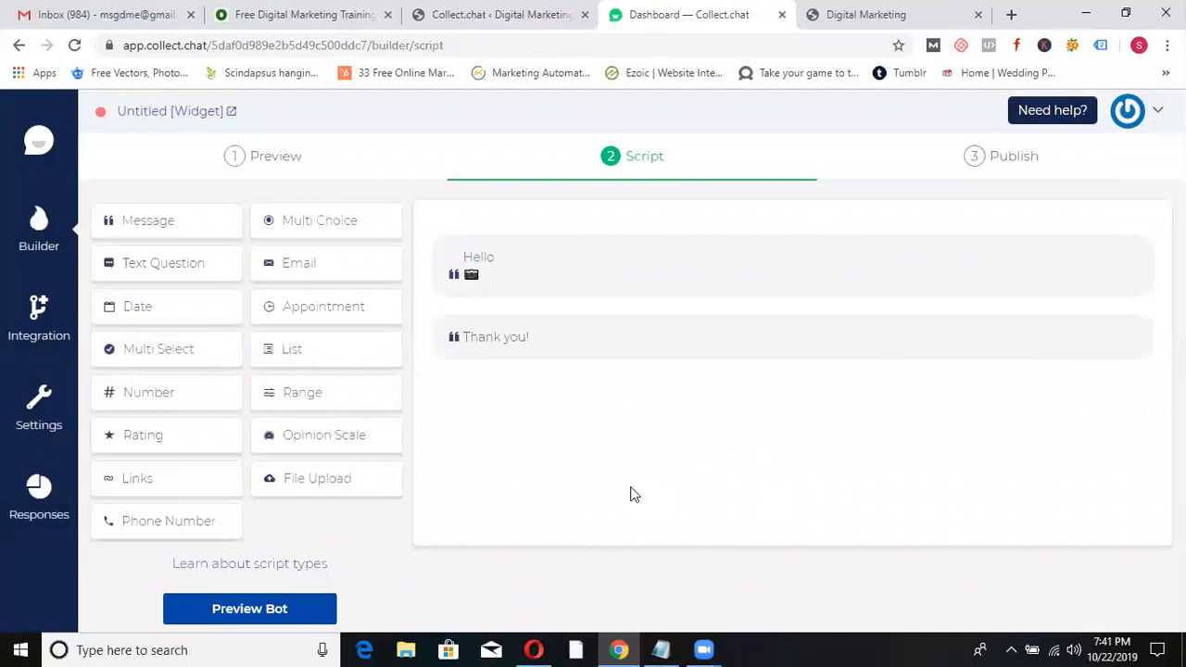
pyautogui.moveTo(546, 277)
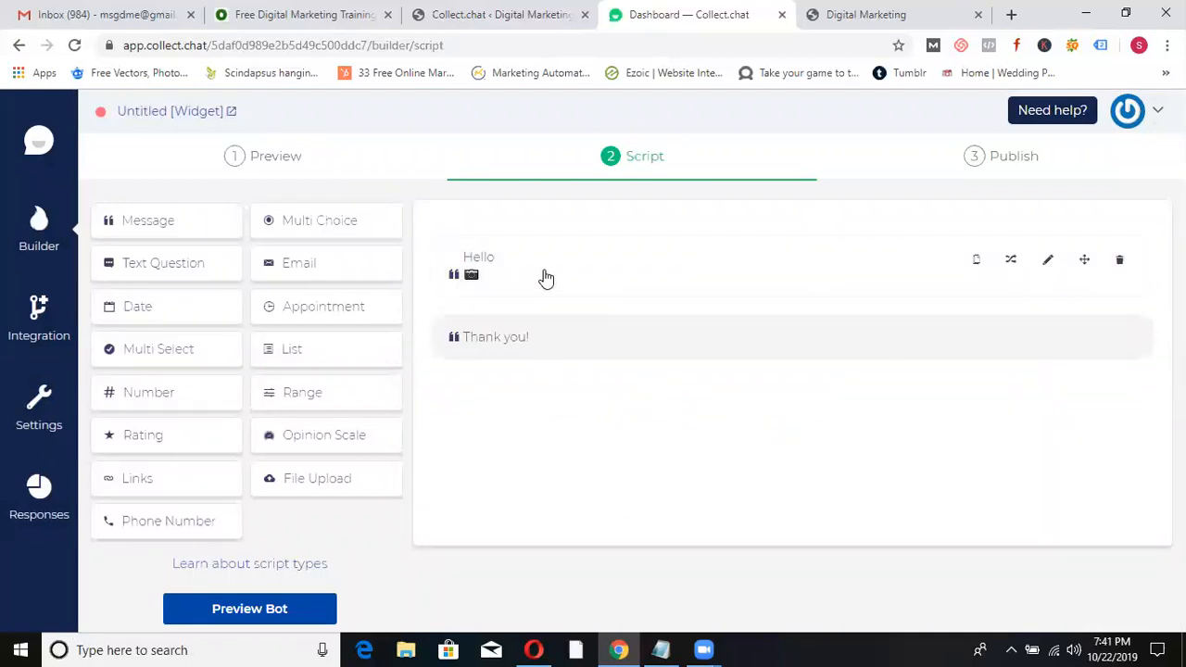
pyautogui.click(299, 230)
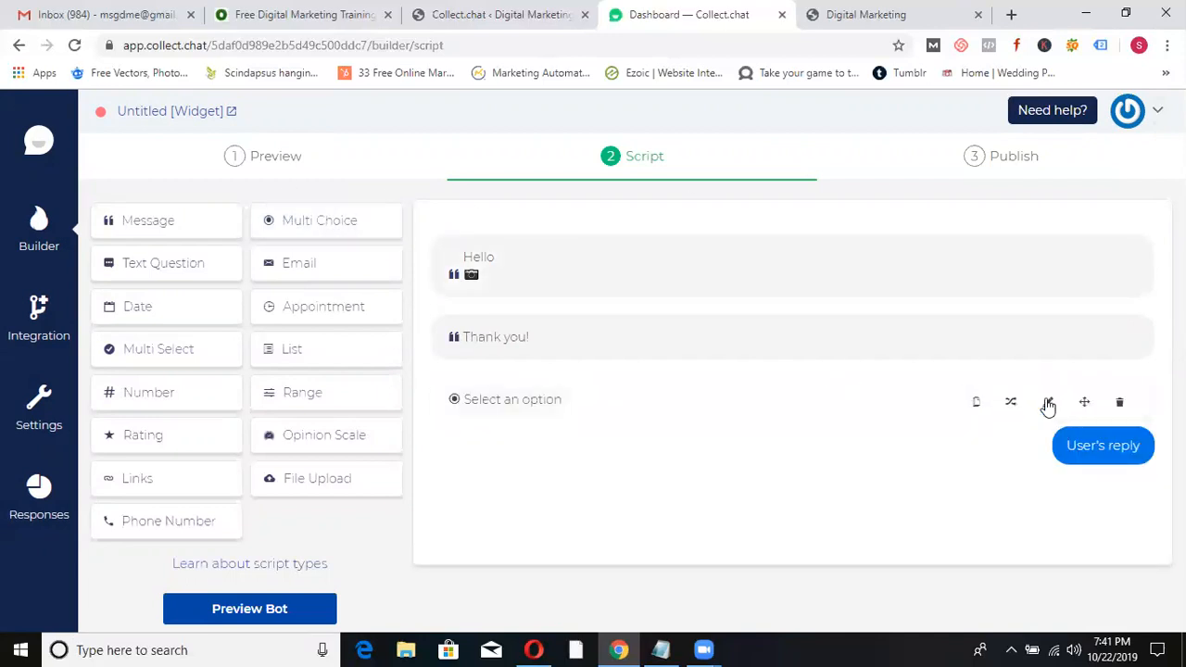
# - Make the question 'Are You a' with options Student and Working Professional
pyautogui.click(1047, 405)
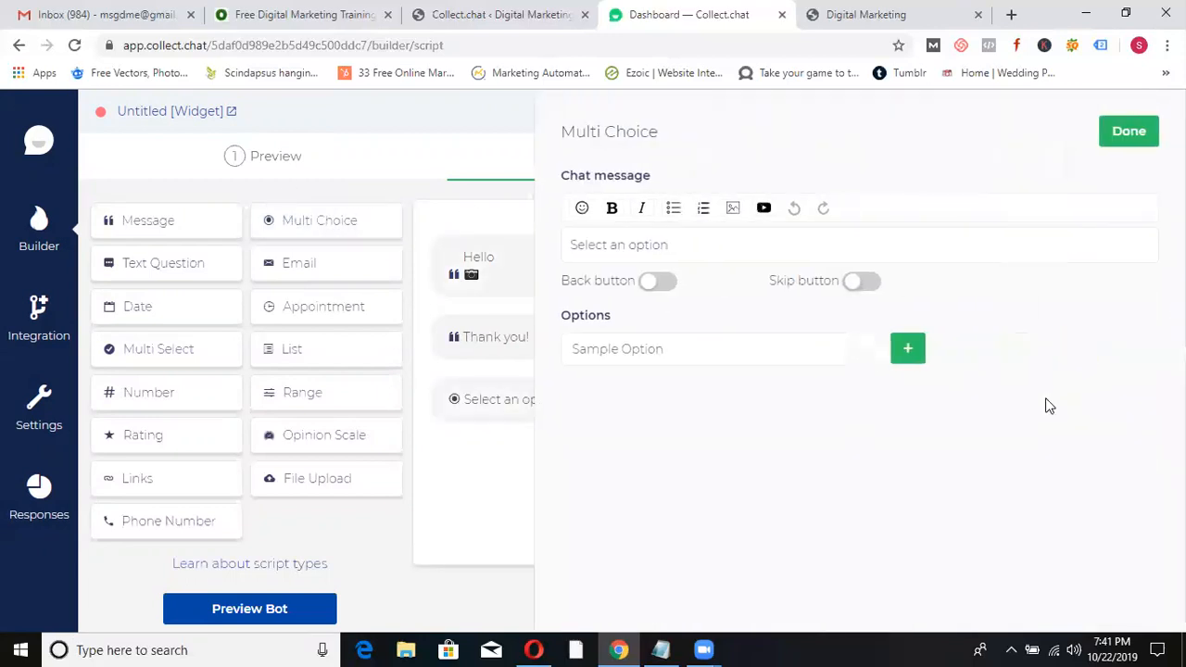
pyautogui.tripleClick(643, 246)
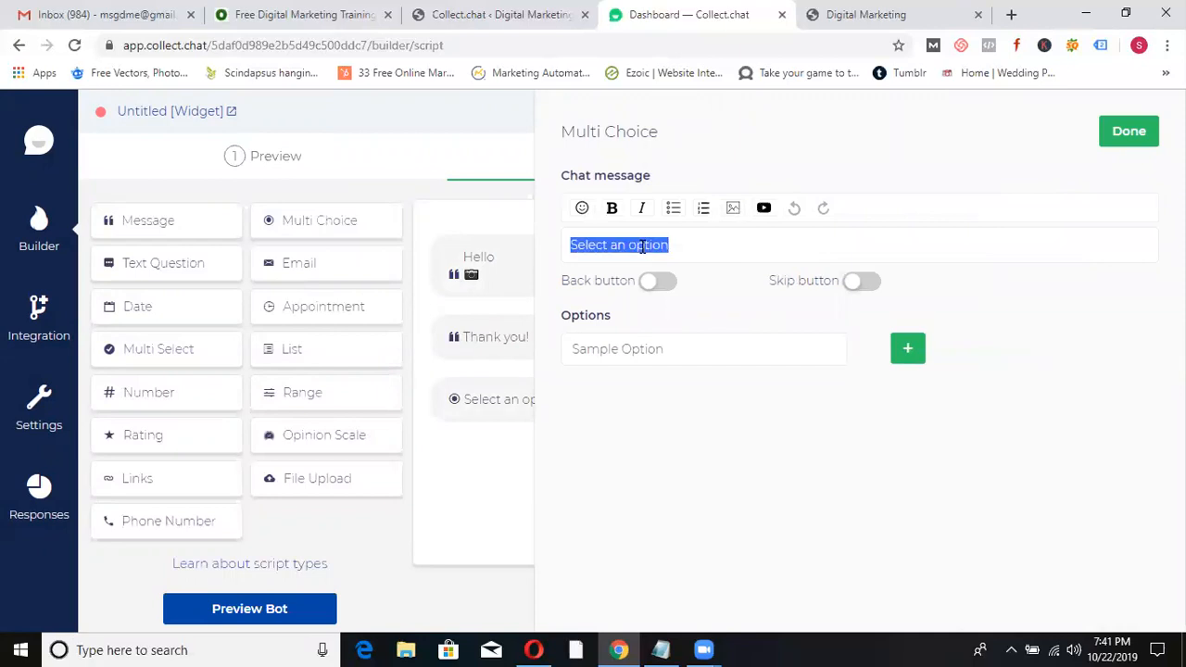
pyautogui.write('Are')
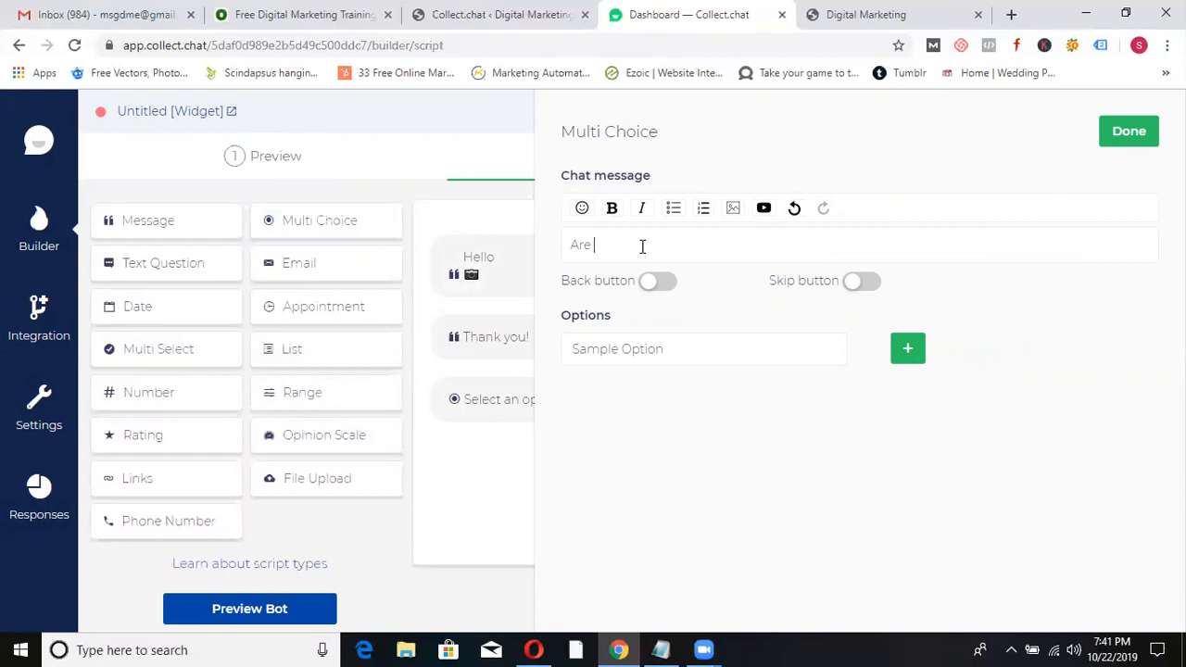
pyautogui.write('You a')
pyautogui.click(910, 359)
pyautogui.click(748, 353)
pyautogui.hotkey('ctrl', 'a')
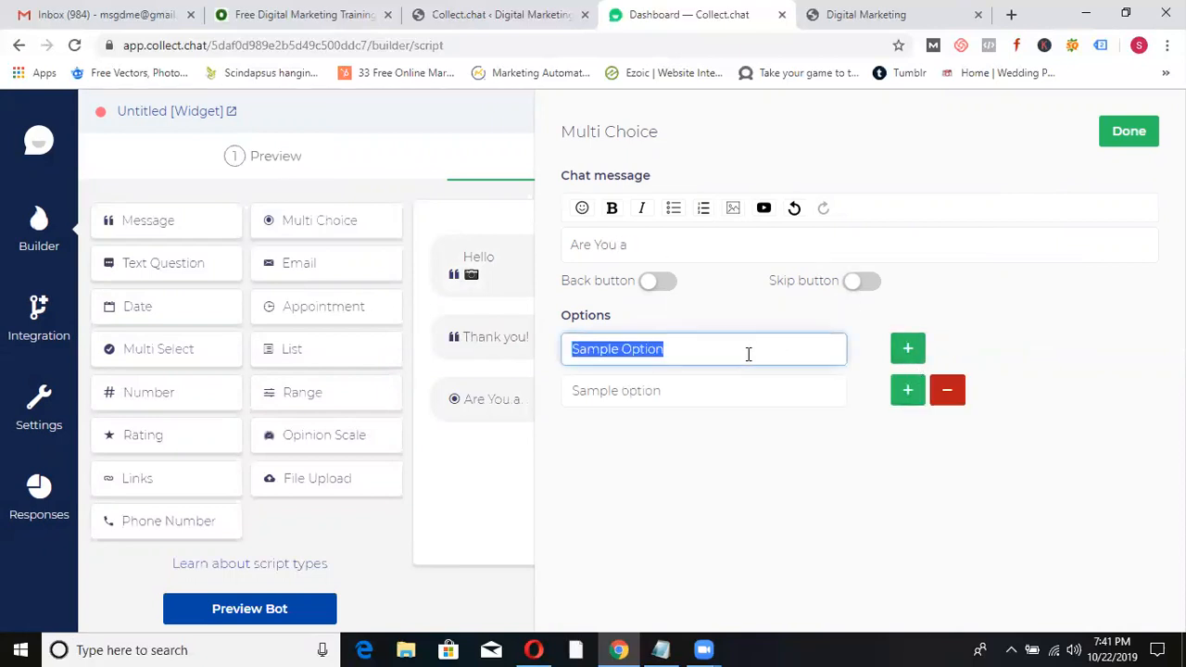
pyautogui.write('Student')
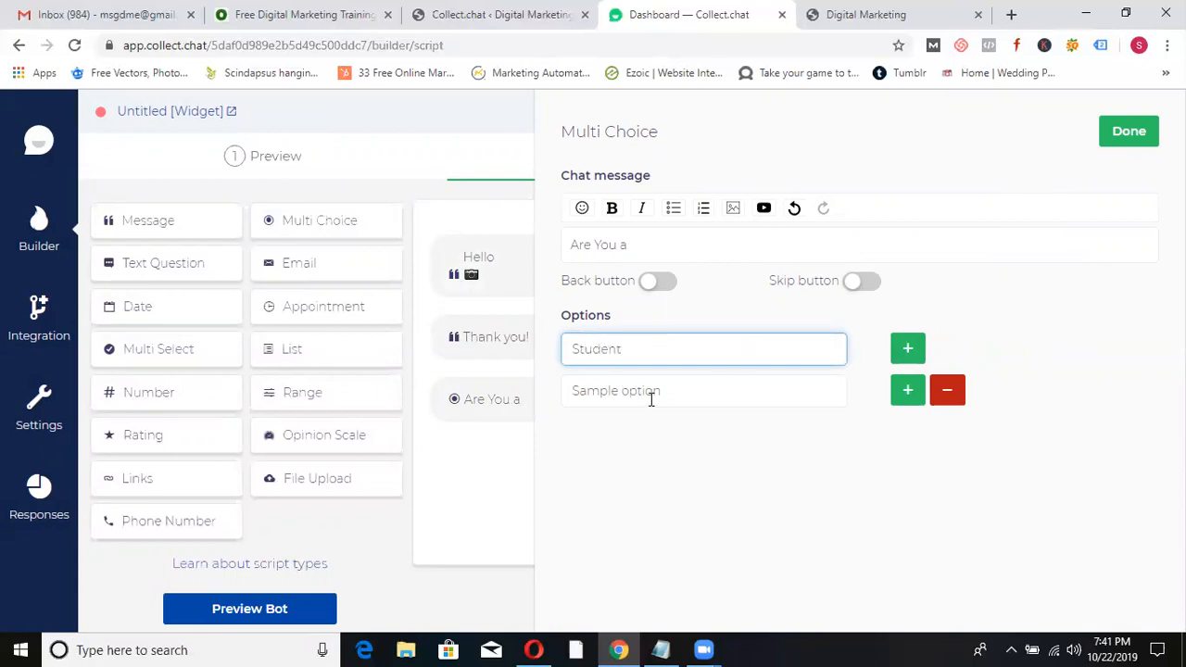
pyautogui.click(652, 391)
pyautogui.hotkey('ctrl', 'a')
pyautogui.write('Wor')
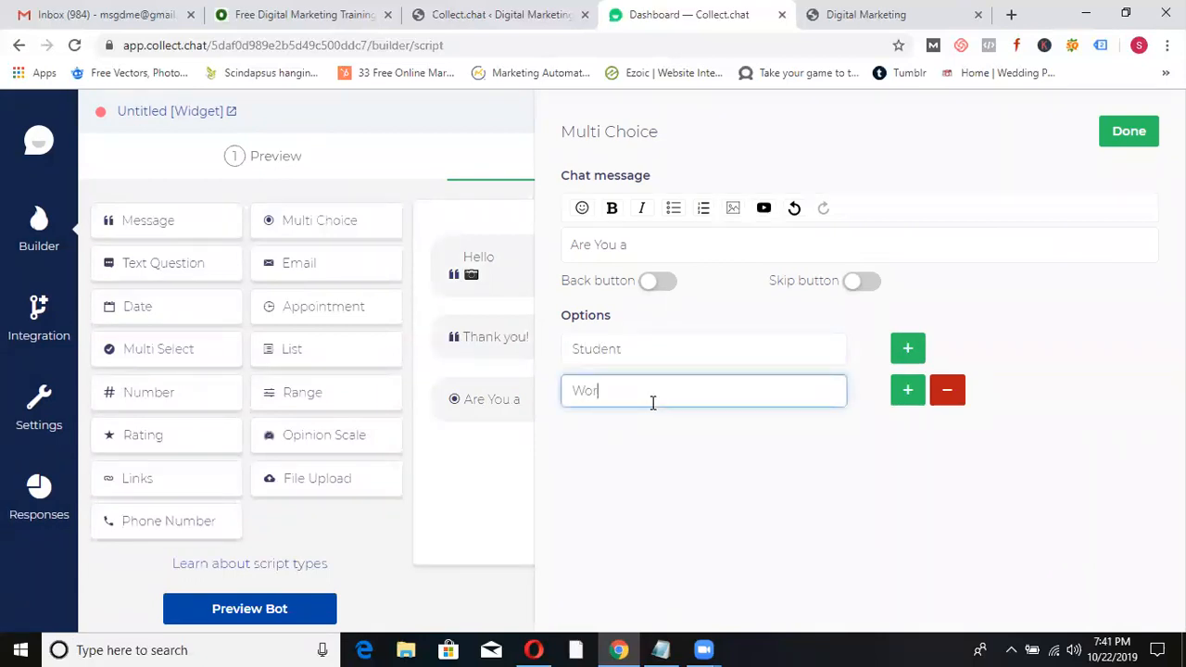
pyautogui.write('king Professional')
pyautogui.click(1120, 135)
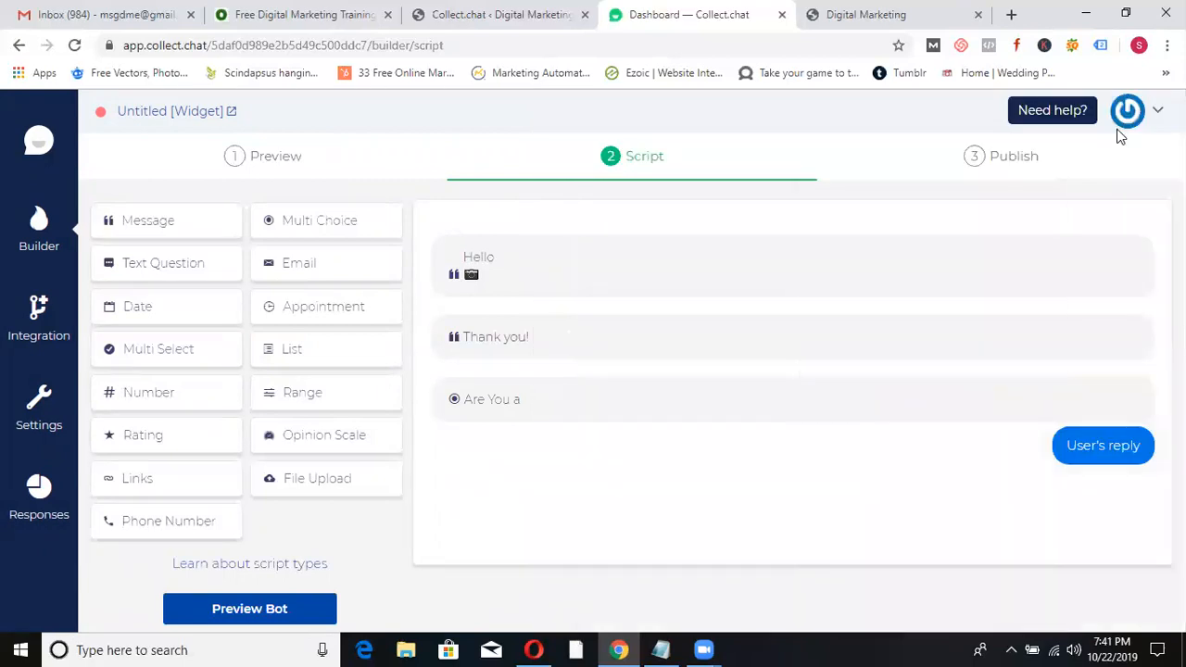
# - Add a second multiple-choice question 'Are You Looking For' with options Classroom and online
pyautogui.click(311, 238)
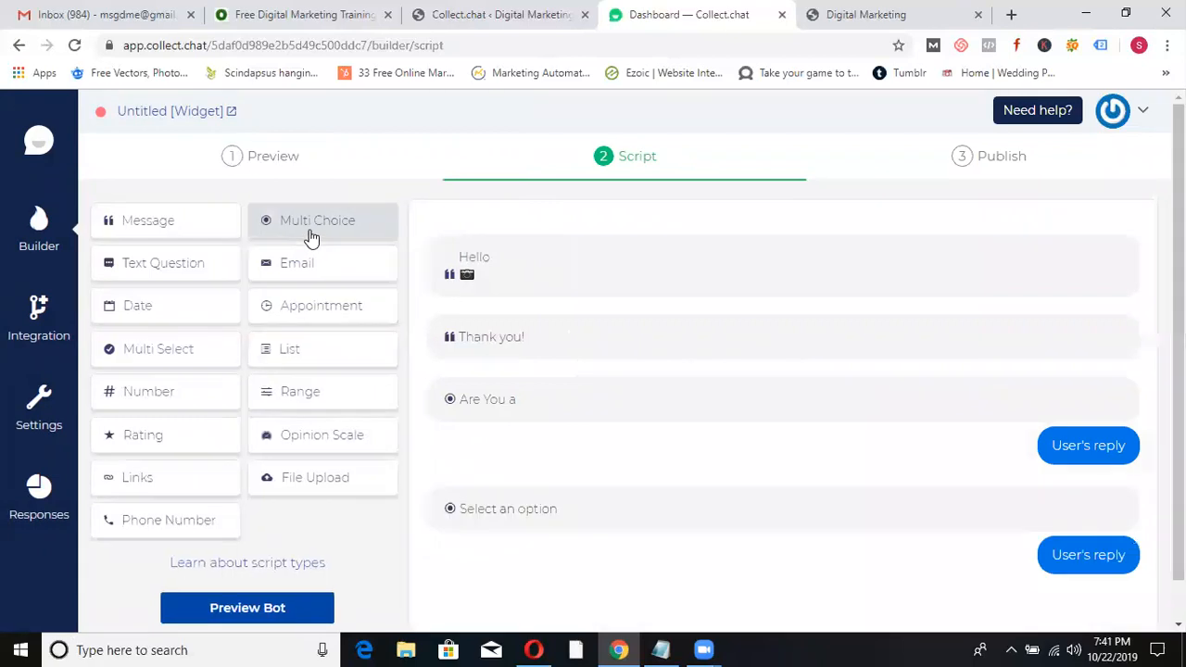
pyautogui.moveTo(967, 534)
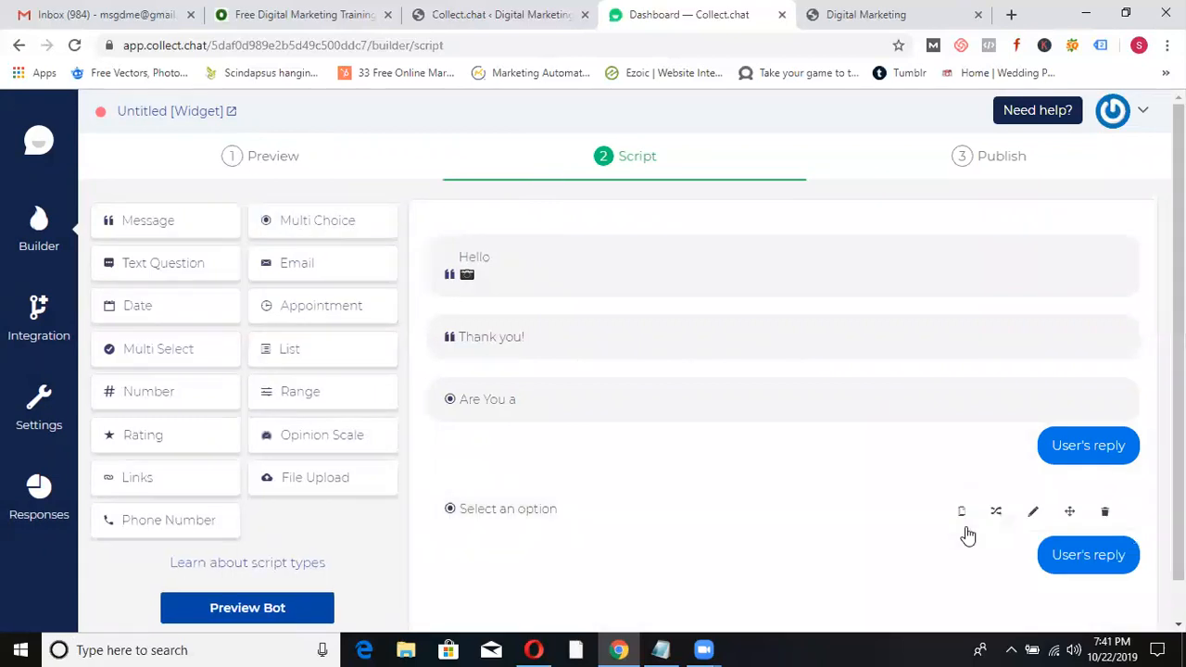
pyautogui.click(1035, 514)
pyautogui.tripleClick(695, 244)
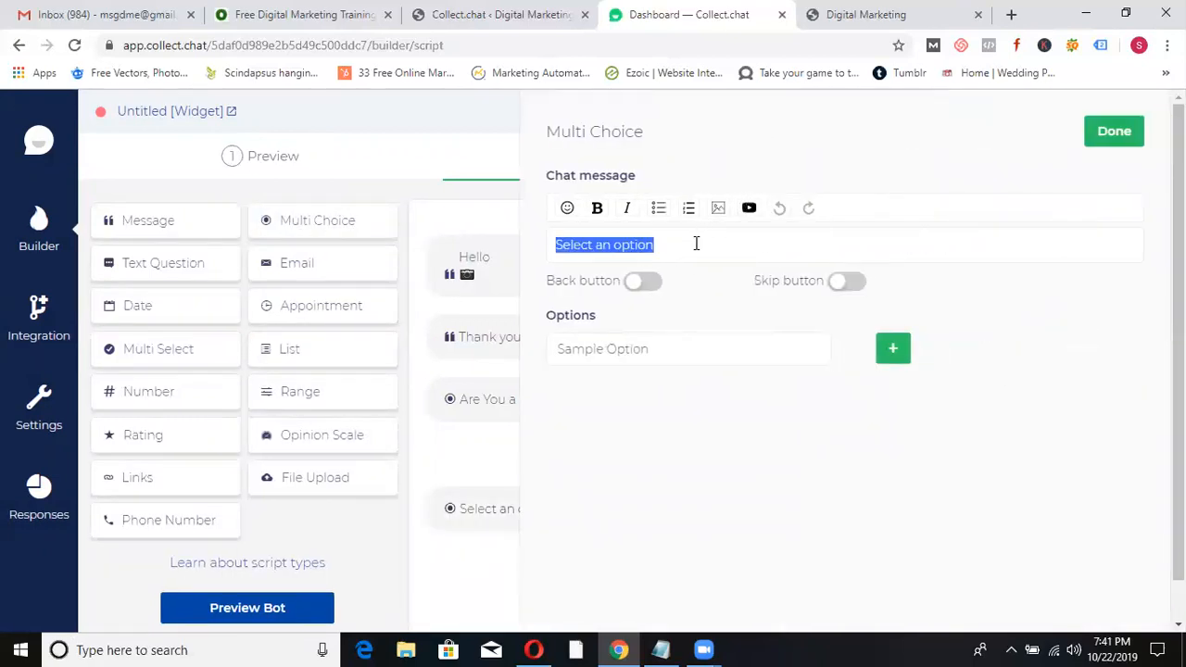
pyautogui.write('Are You Loking')
pyautogui.press('BackSpace')
pyautogui.press('BackSpace')
pyautogui.write('oking Fo')
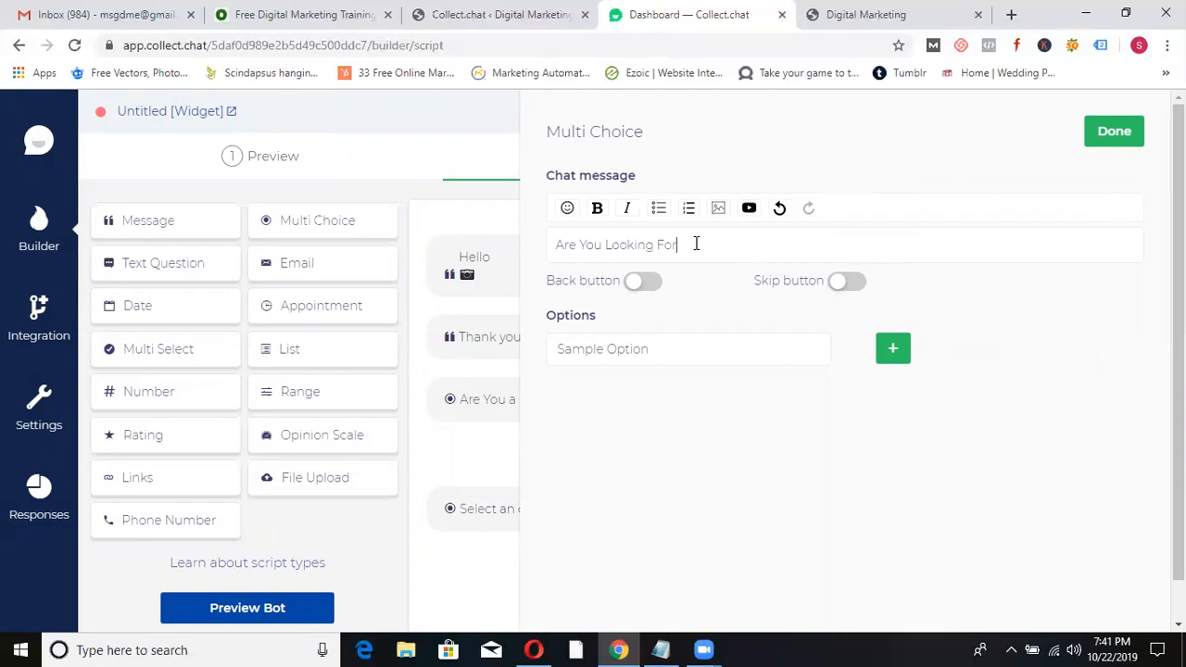
pyautogui.click(648, 348)
pyautogui.write('Classroom')
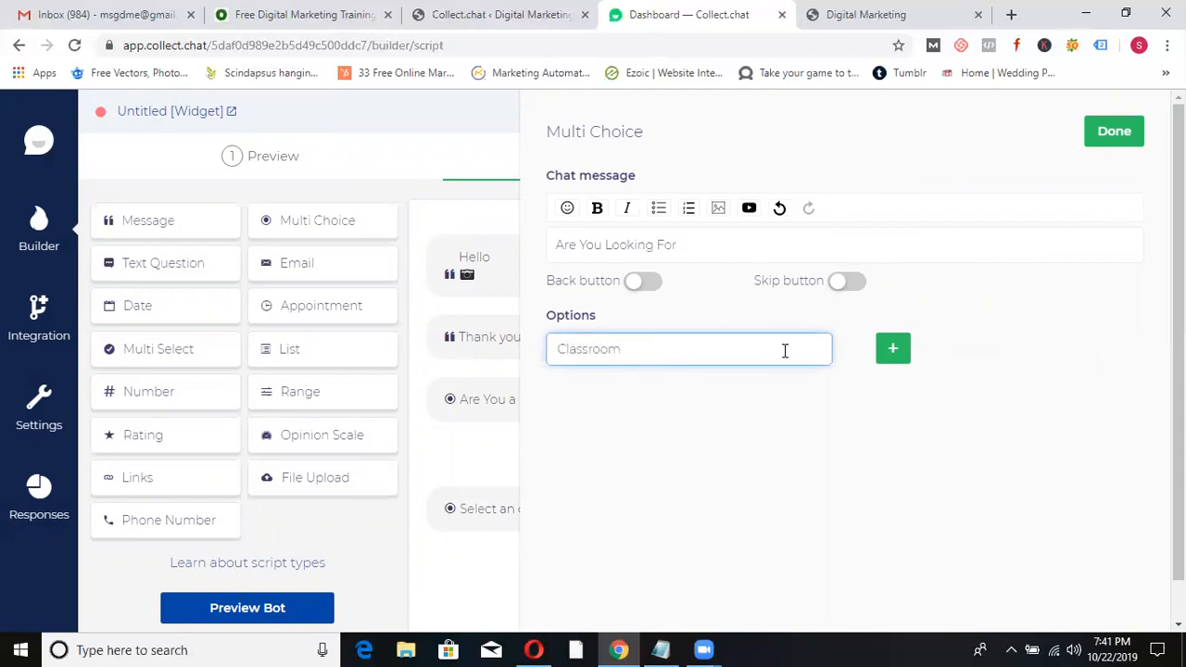
pyautogui.click(892, 352)
pyautogui.click(651, 401)
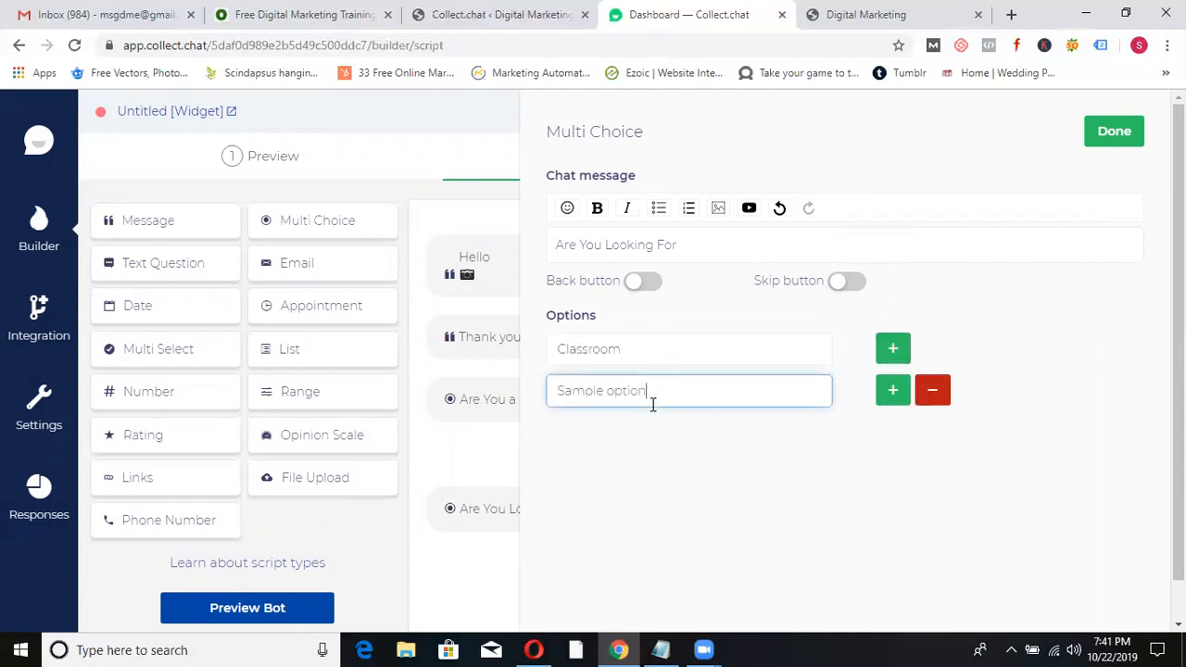
pyautogui.write('online')
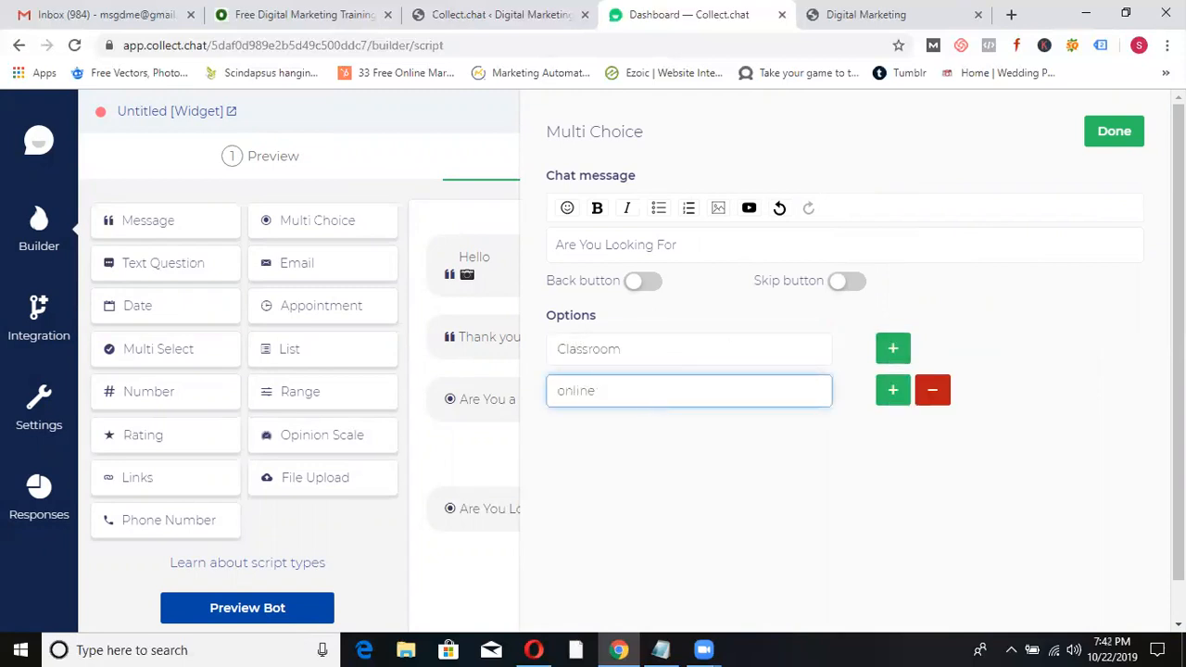
pyautogui.click(1118, 130)
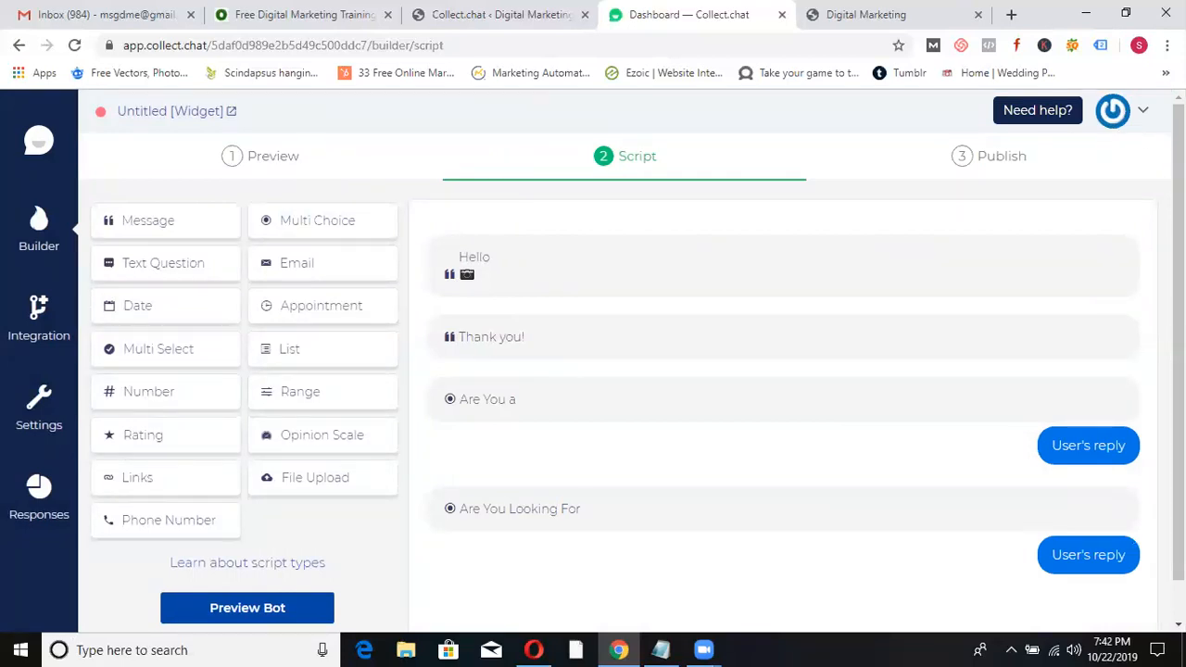
pyautogui.scroll(-1, 1118, 135)
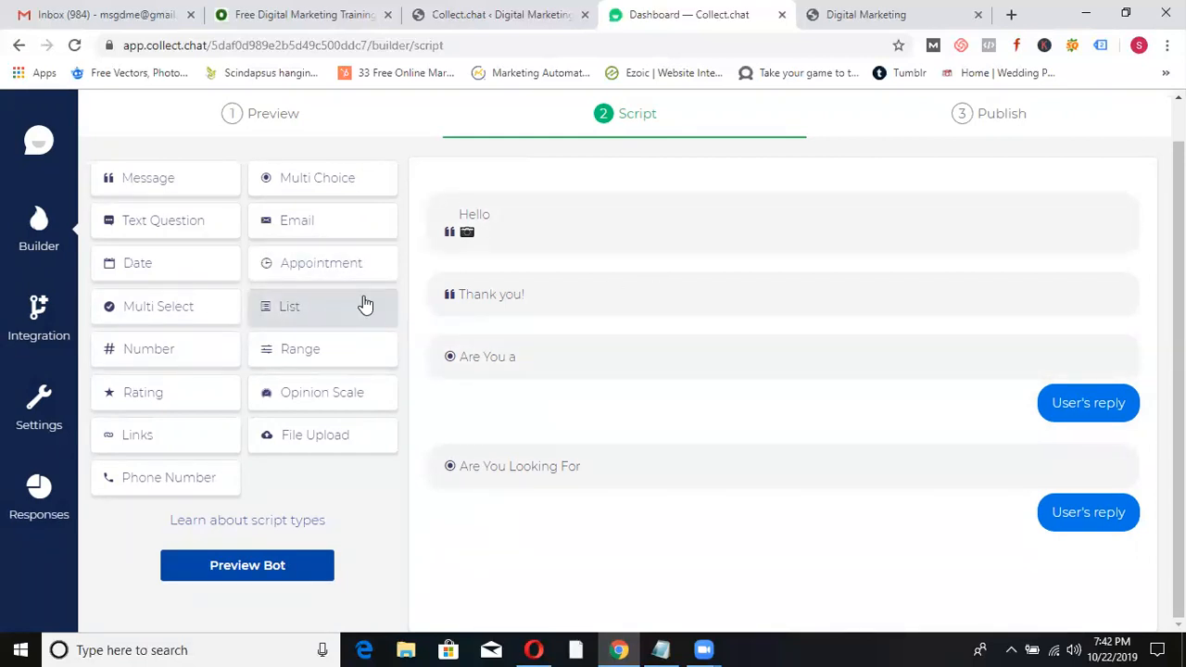
# - Add a text question reading 'Can I Have Your name', then add a Number question block
pyautogui.click(163, 228)
pyautogui.scroll(-2, 926, 444)
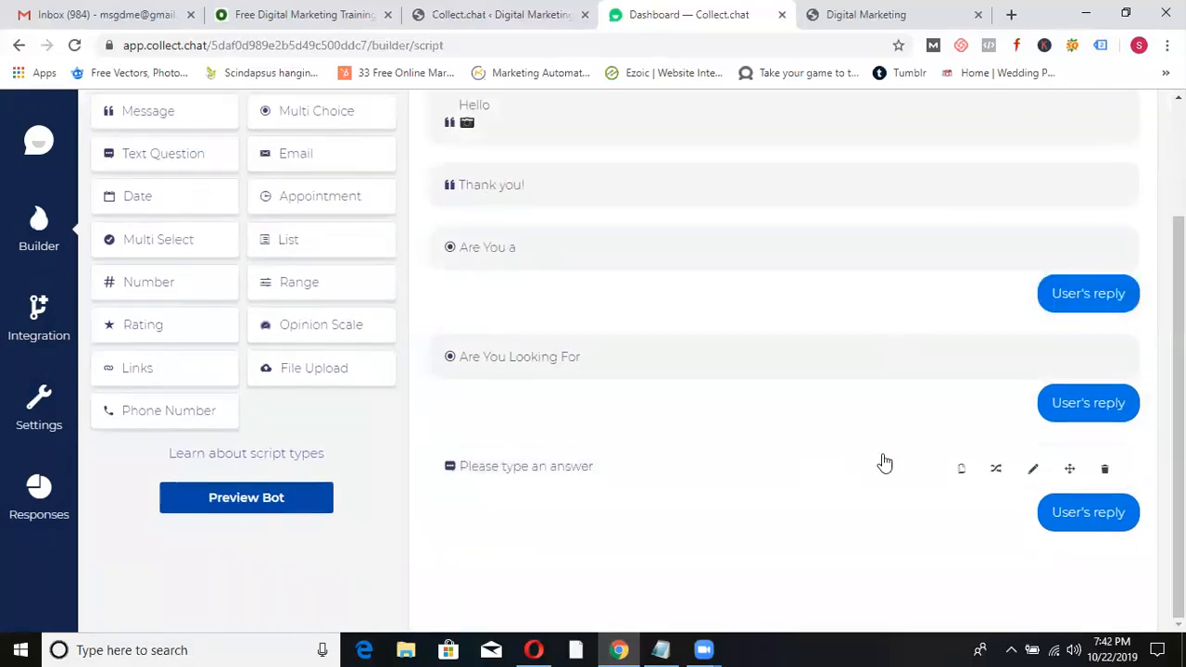
pyautogui.click(1032, 468)
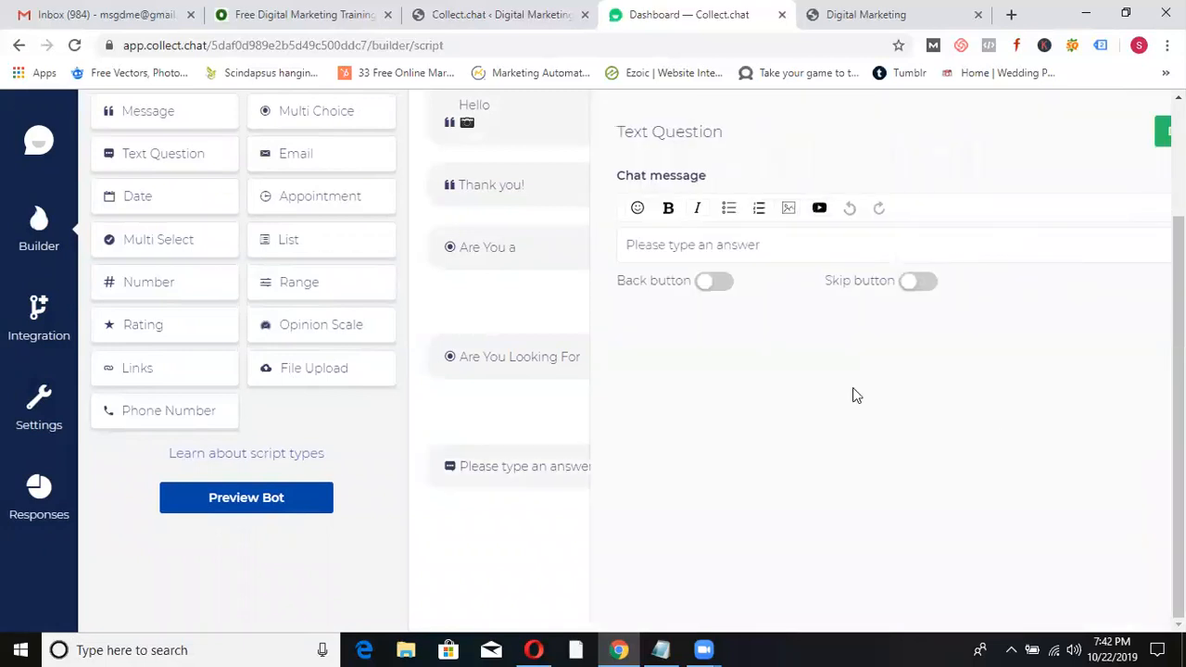
pyautogui.click(692, 242)
pyautogui.write('Can I Have Your name')
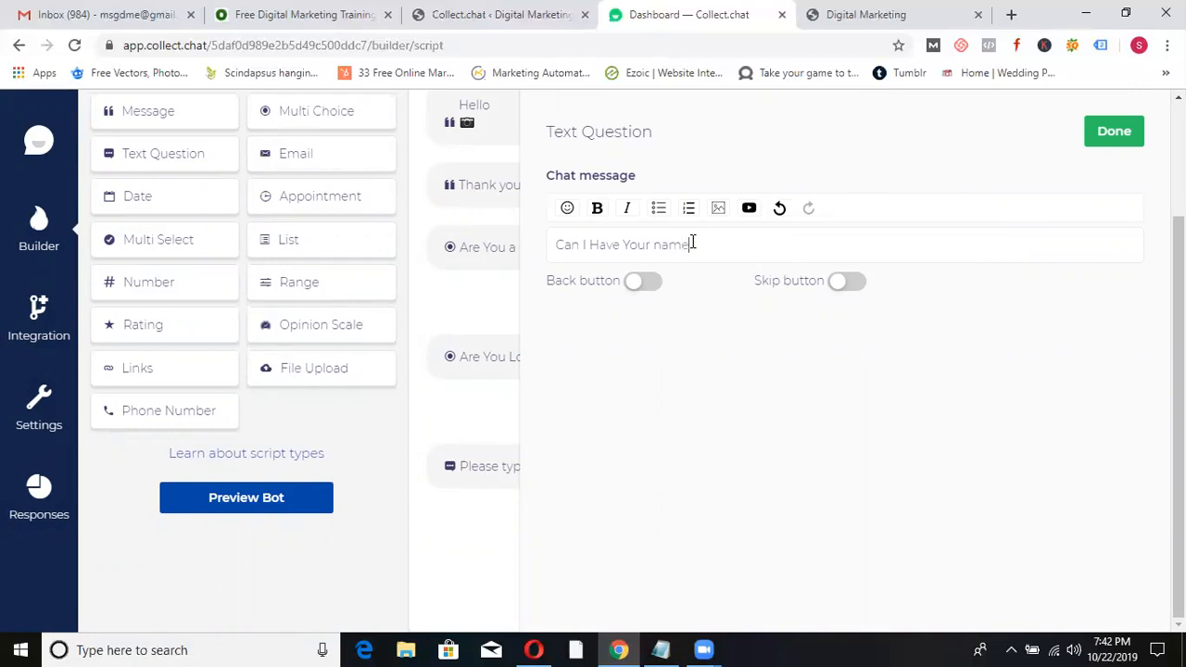
pyautogui.click(1119, 137)
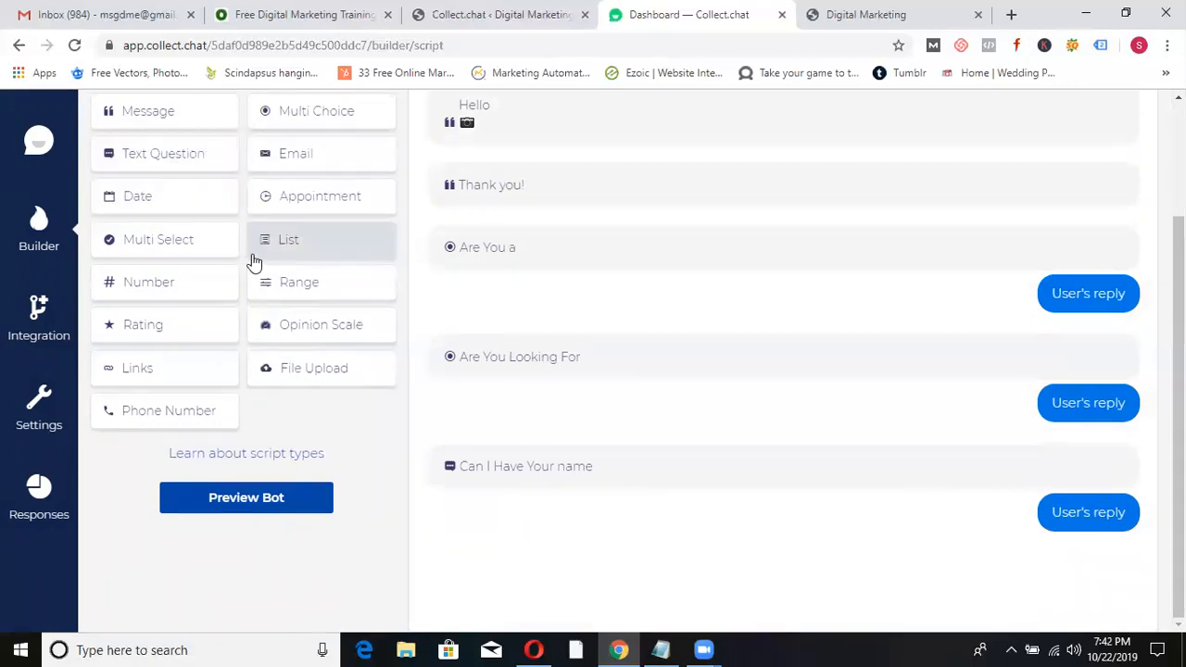
pyautogui.click(151, 280)
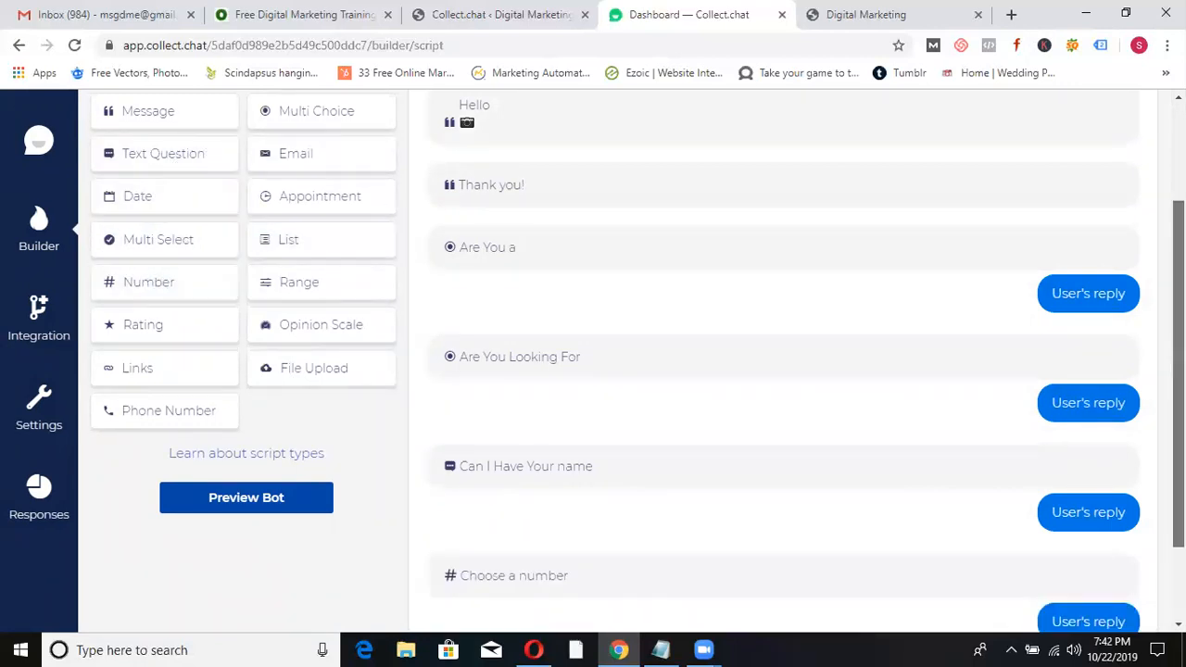
# - Change the number question's message to 'can I get Your Number'
pyautogui.scroll(-2, 1149, 361)
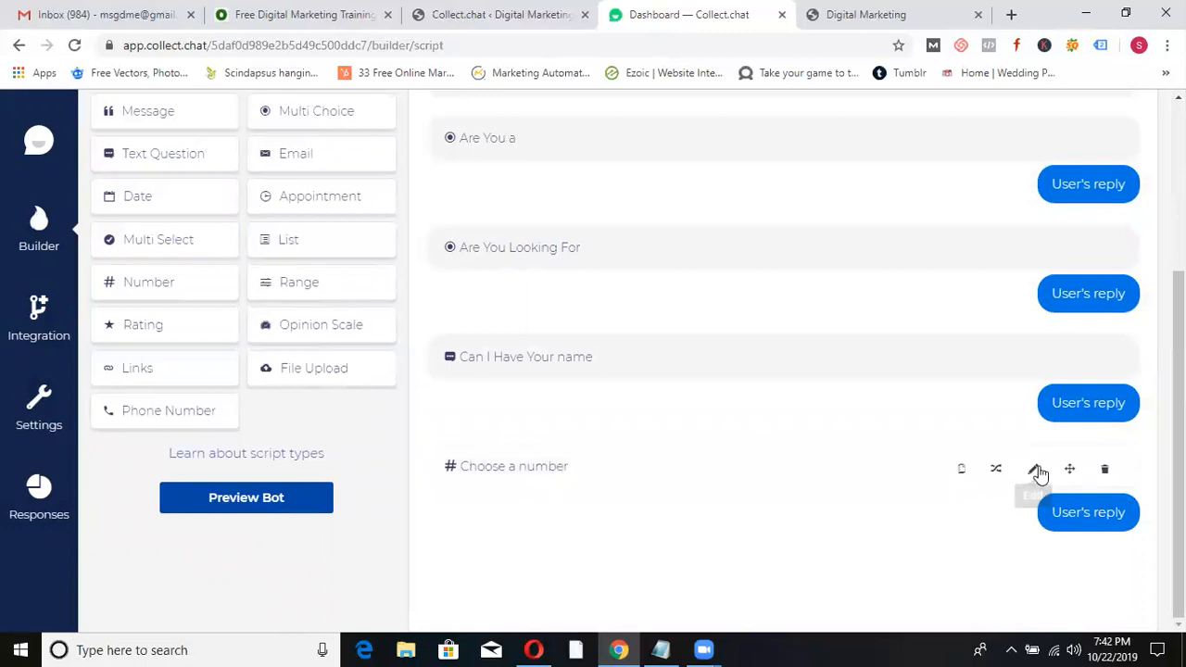
pyautogui.click(1032, 469)
pyautogui.click(684, 248)
pyautogui.hotkey('ctrl', 'a')
pyautogui.write('can I get Your Numb')
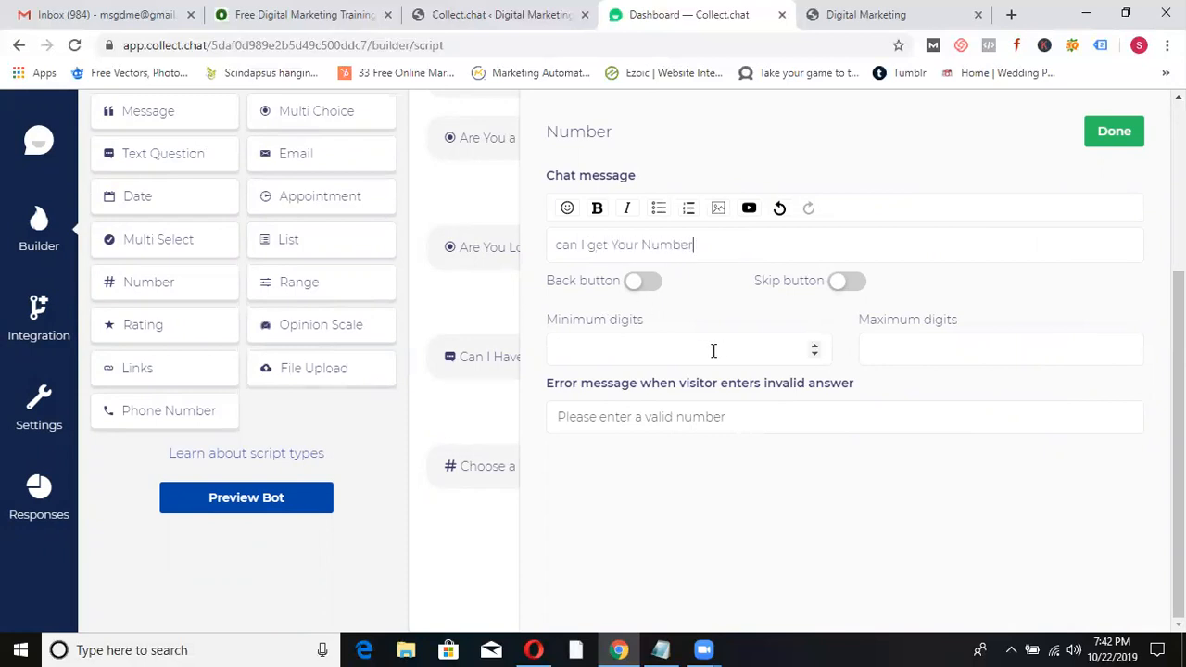
# - Set both minimum and maximum digits to 10
pyautogui.doubleClick(816, 346)
pyautogui.tripleClick(816, 346)
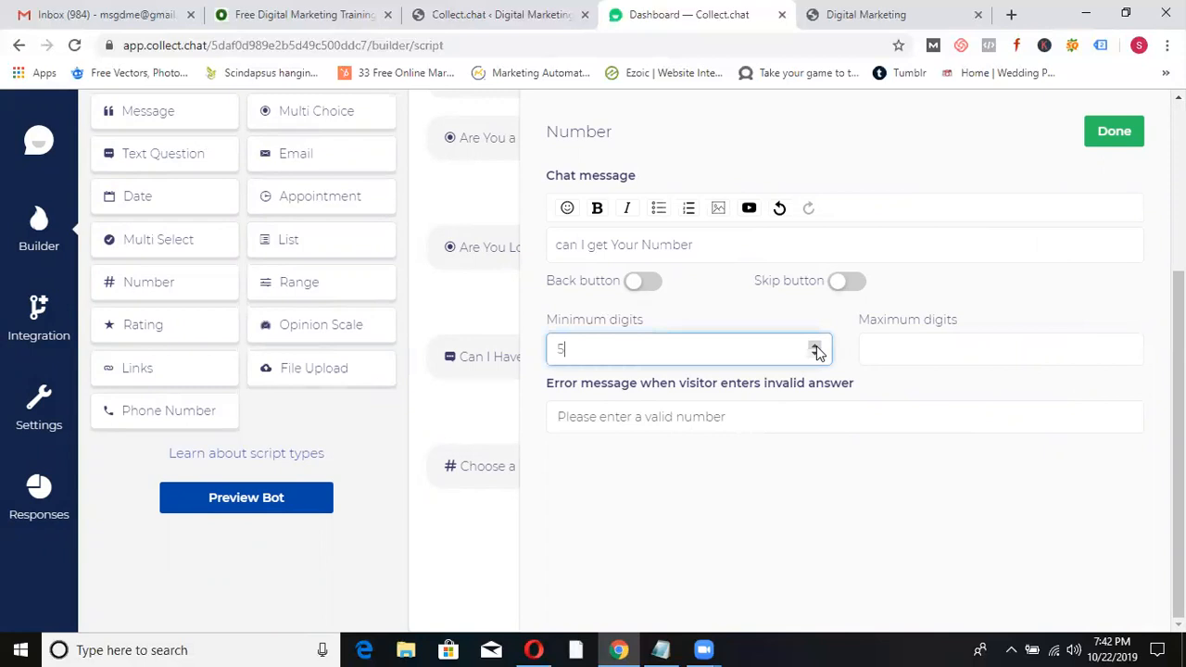
pyautogui.click(816, 347)
pyautogui.click(1126, 348)
pyautogui.tripleClick(1126, 348)
pyautogui.doubleClick(1126, 348)
pyautogui.tripleClick(1126, 348)
pyautogui.click(1127, 348)
# - Set the invalid-number error message to 'Check You number man' and finish editing
pyautogui.click(760, 414)
pyautogui.tripleClick(760, 414)
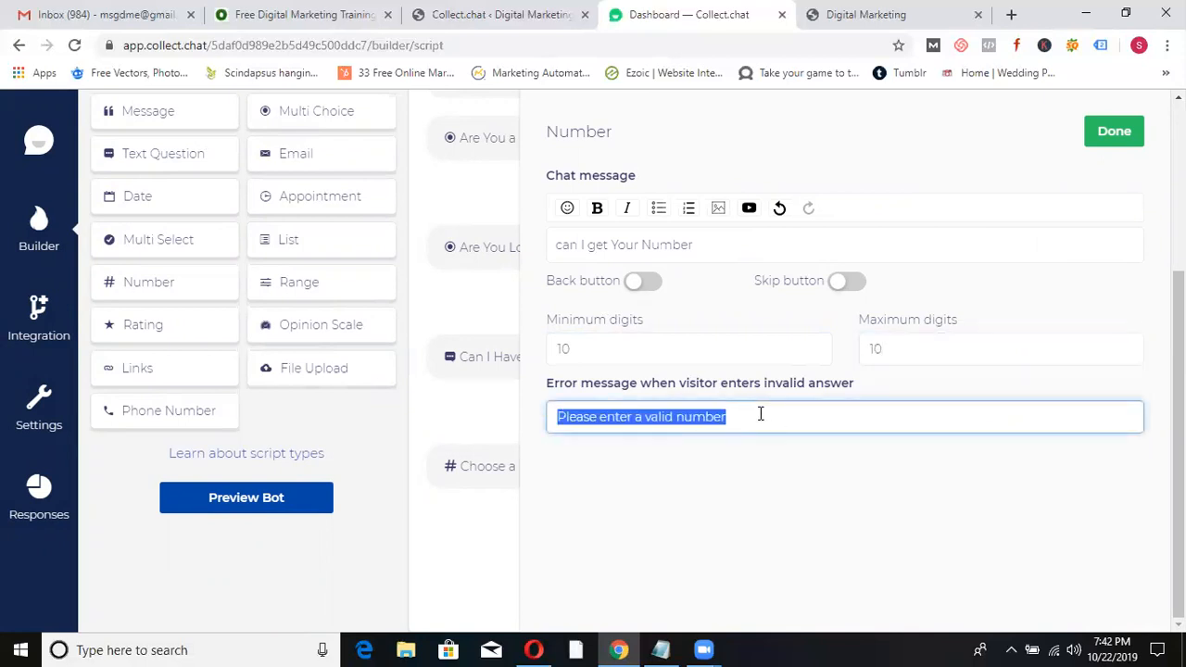
pyautogui.write('Check You number man')
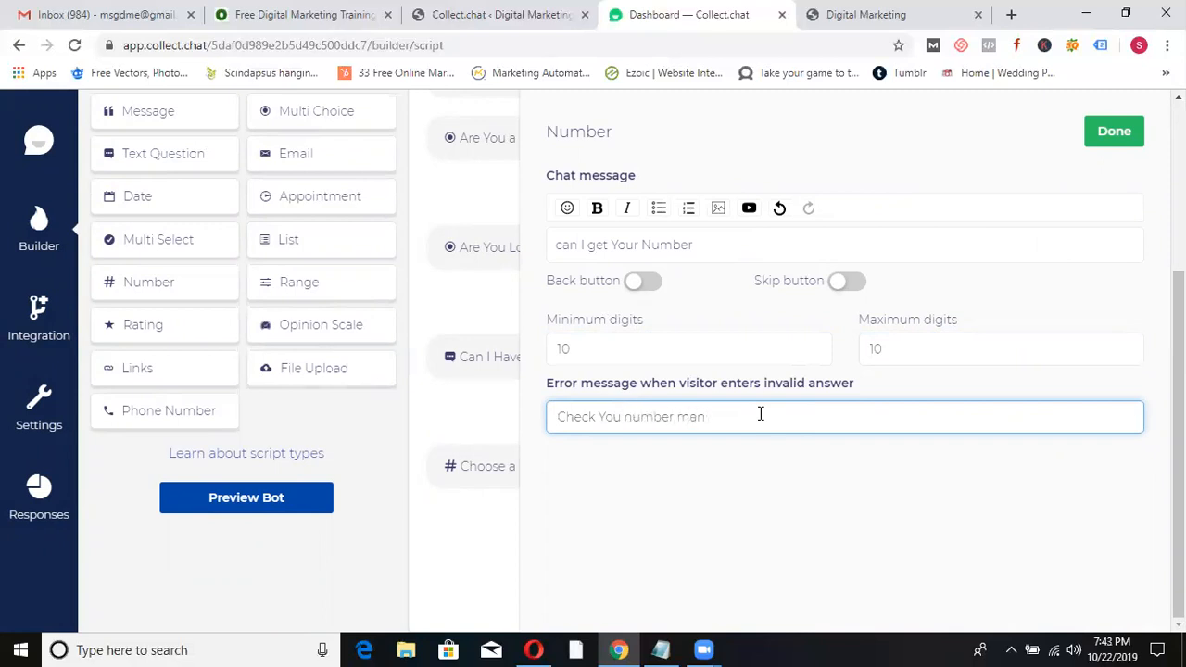
pyautogui.click(1113, 140)
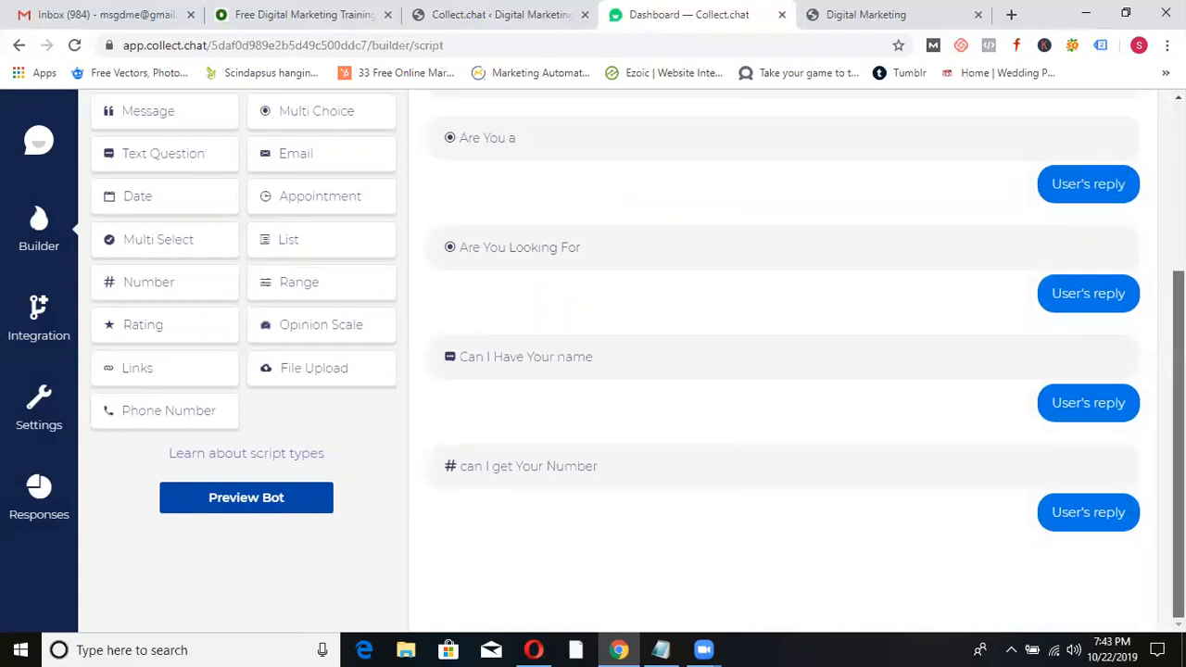
# - Move 'Thank you!' to the script's end and extend it to offer a phone number for urgent calls
pyautogui.scroll(2, 787, 362)
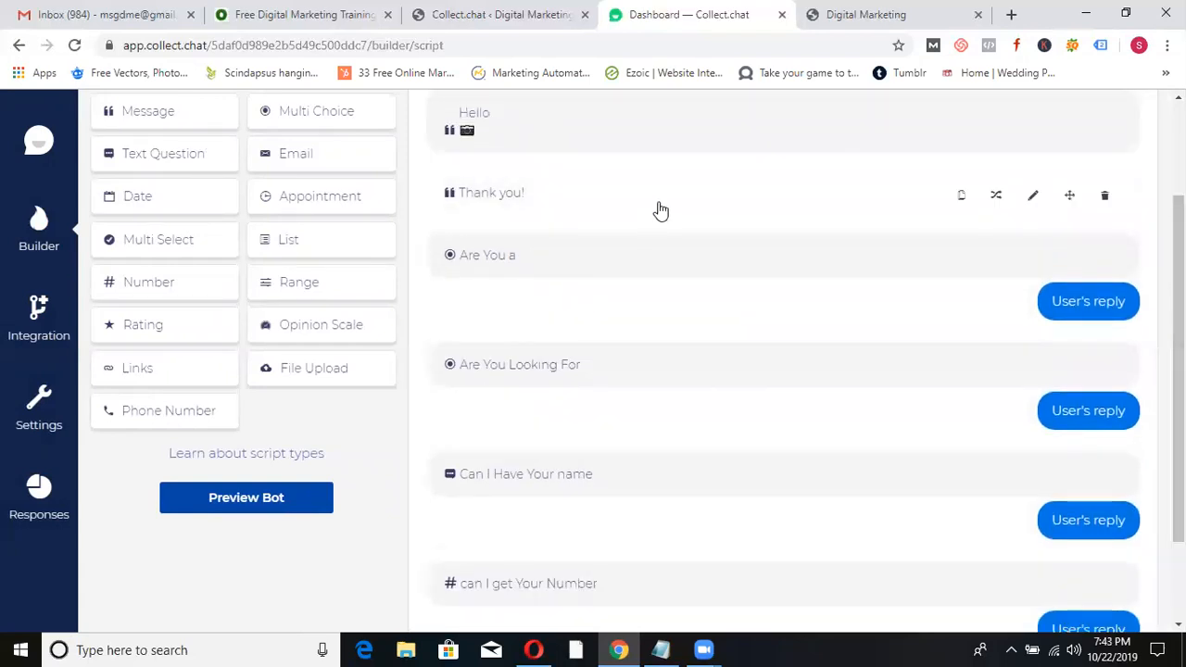
pyautogui.moveTo(658, 210); pyautogui.dragTo(648, 593)
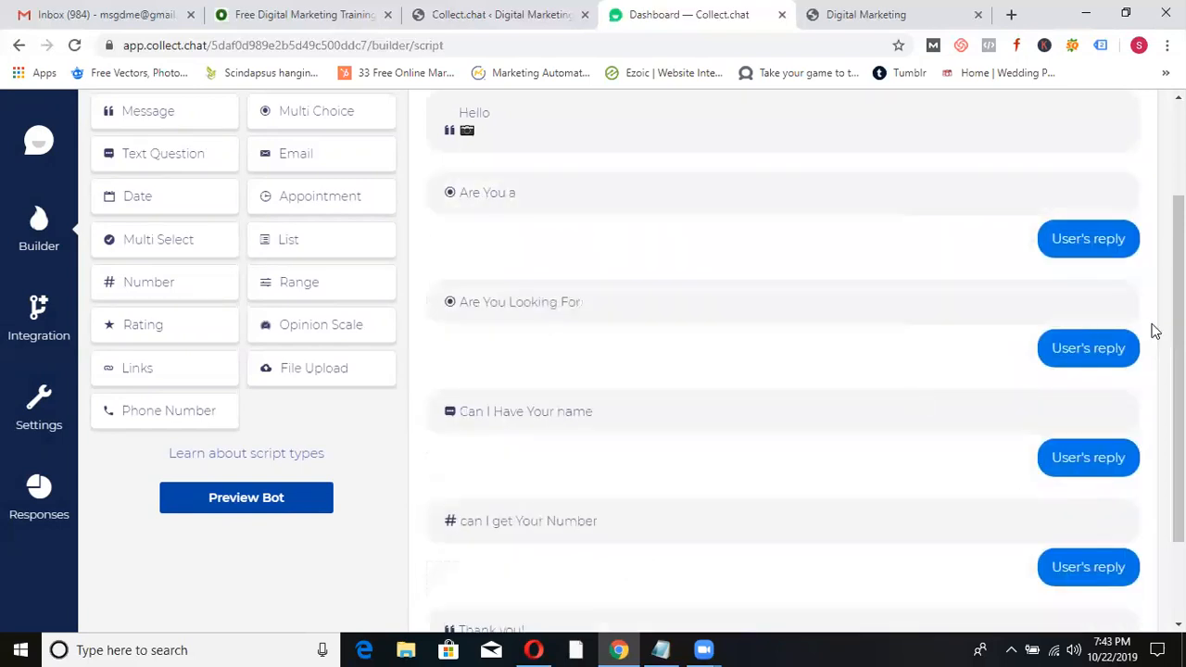
pyautogui.scroll(-2, 1167, 333)
pyautogui.moveTo(715, 520)
pyautogui.click(1033, 519)
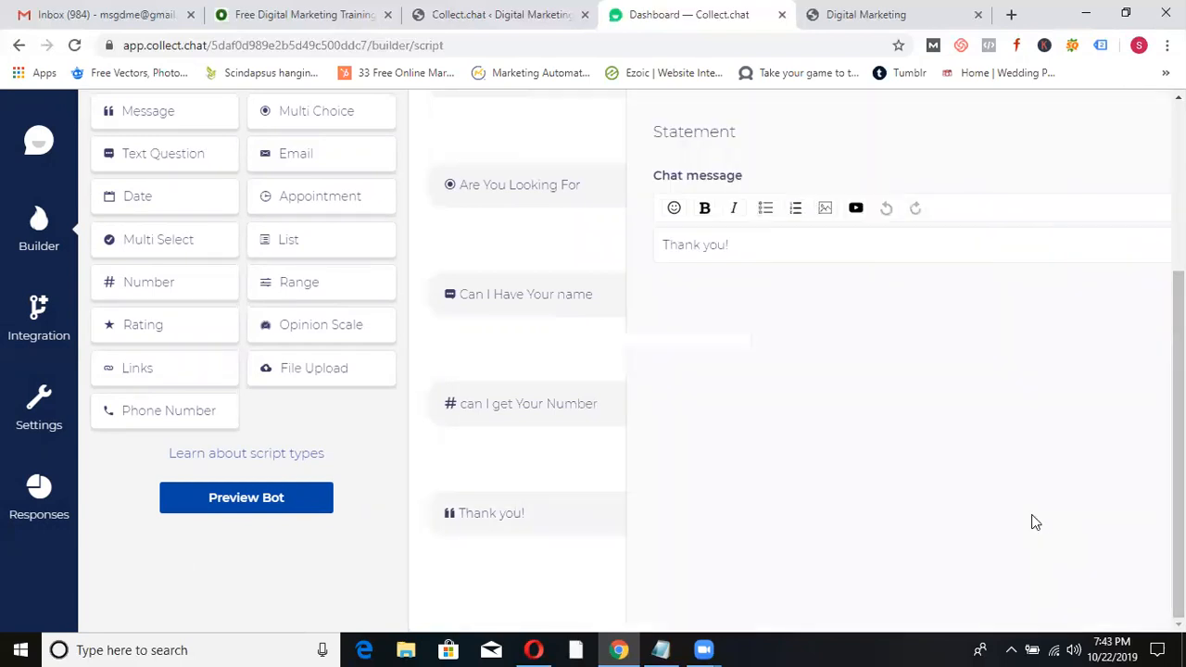
pyautogui.press('BackSpace')
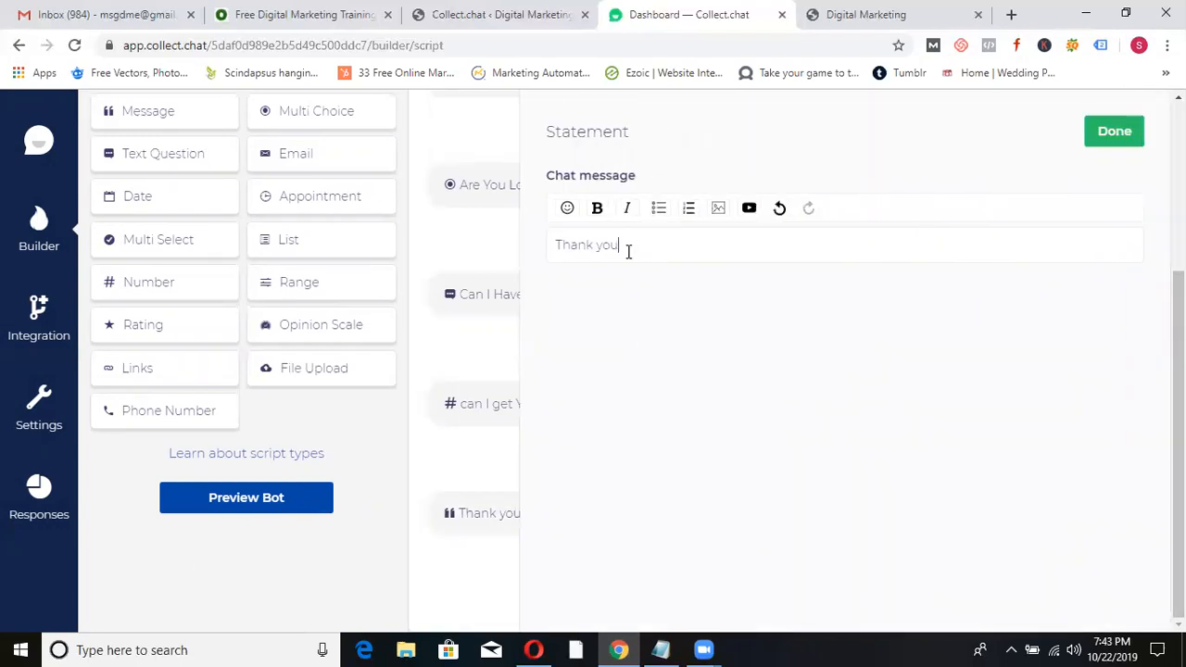
pyautogui.write('very Much. If it is Urget U can Cal')
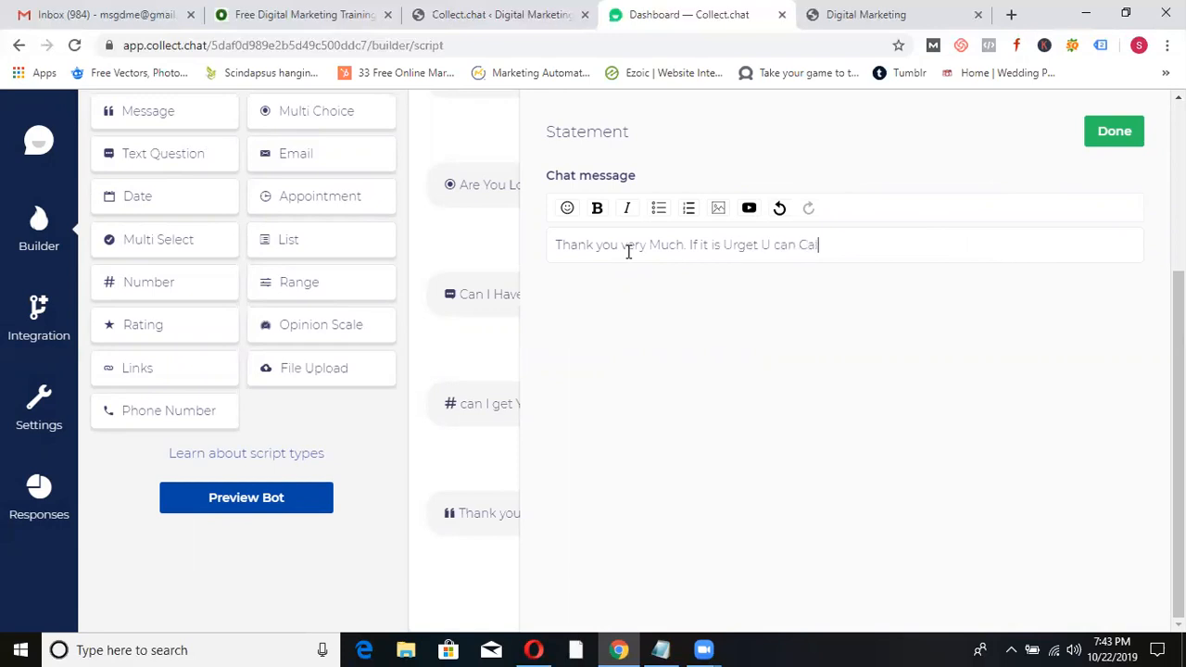
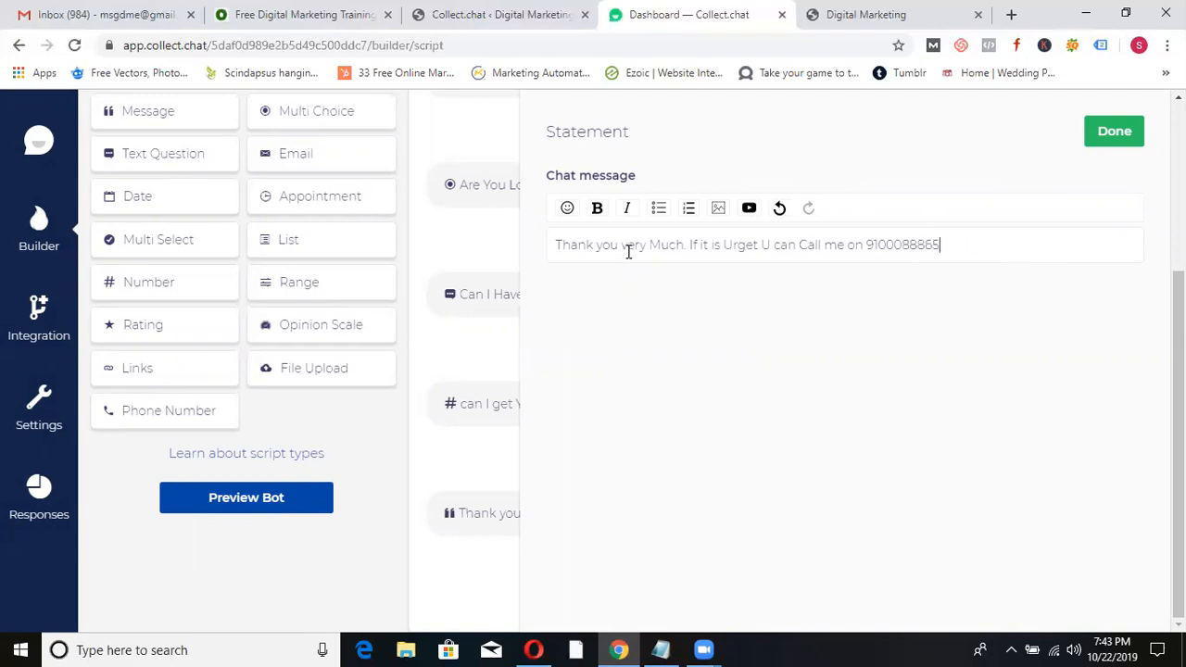
pyautogui.click(1107, 135)
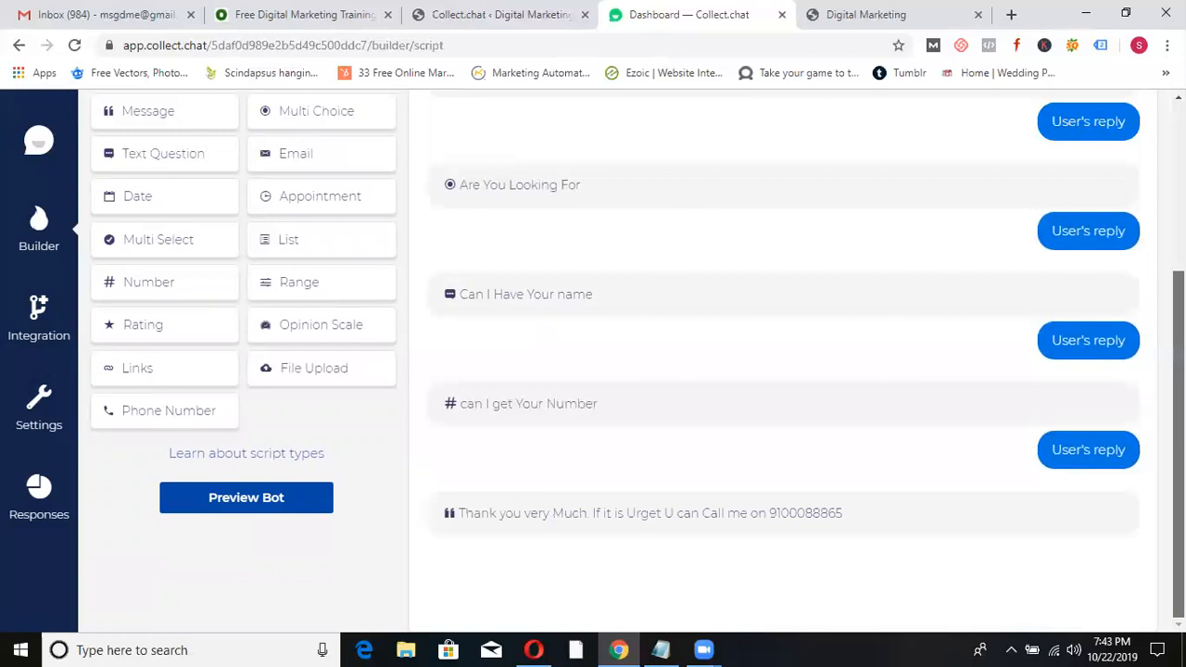
pyautogui.click(262, 242)
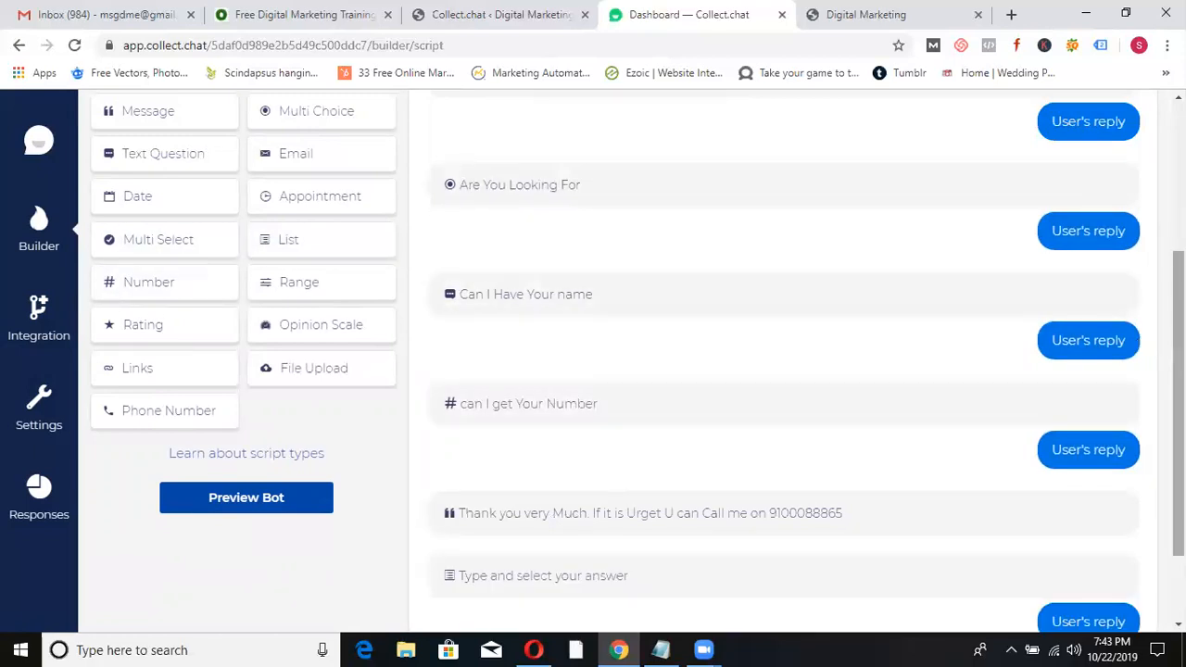
pyautogui.scroll(-2, 1157, 484)
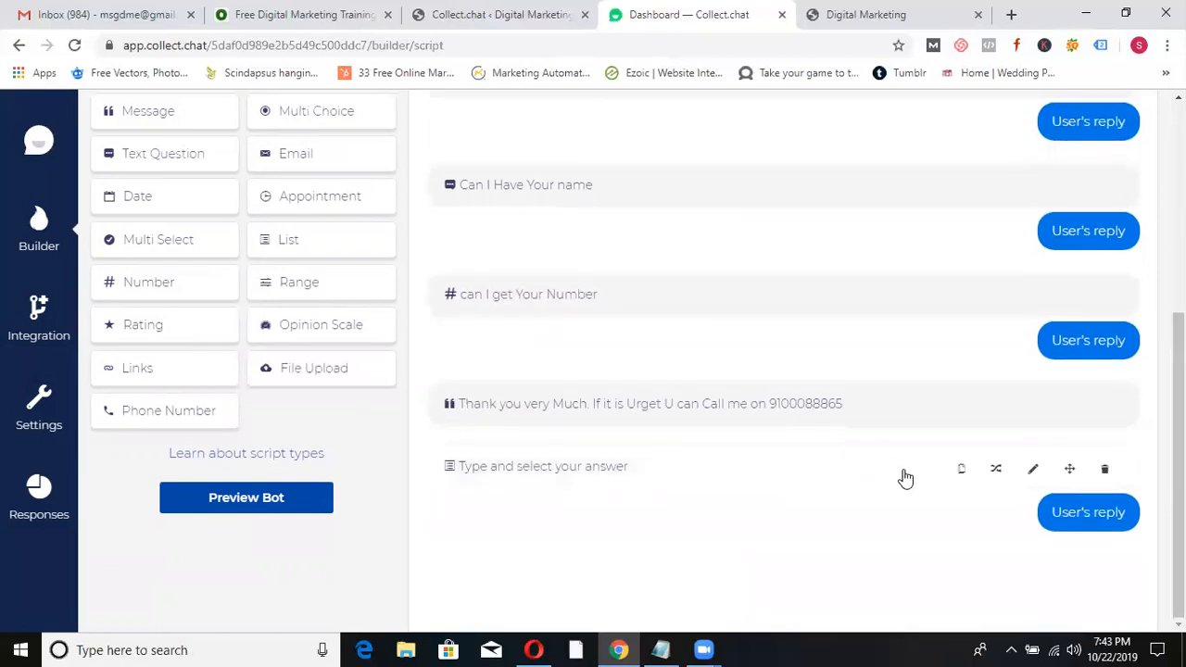
pyautogui.click(1031, 469)
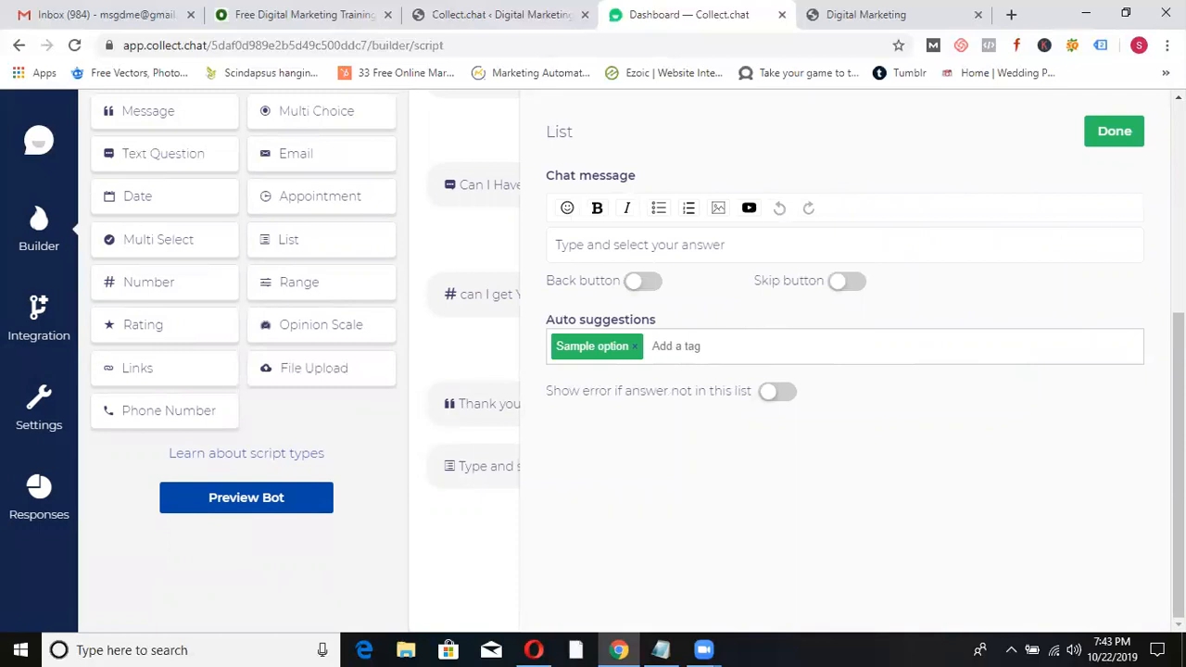
pyautogui.click(1116, 135)
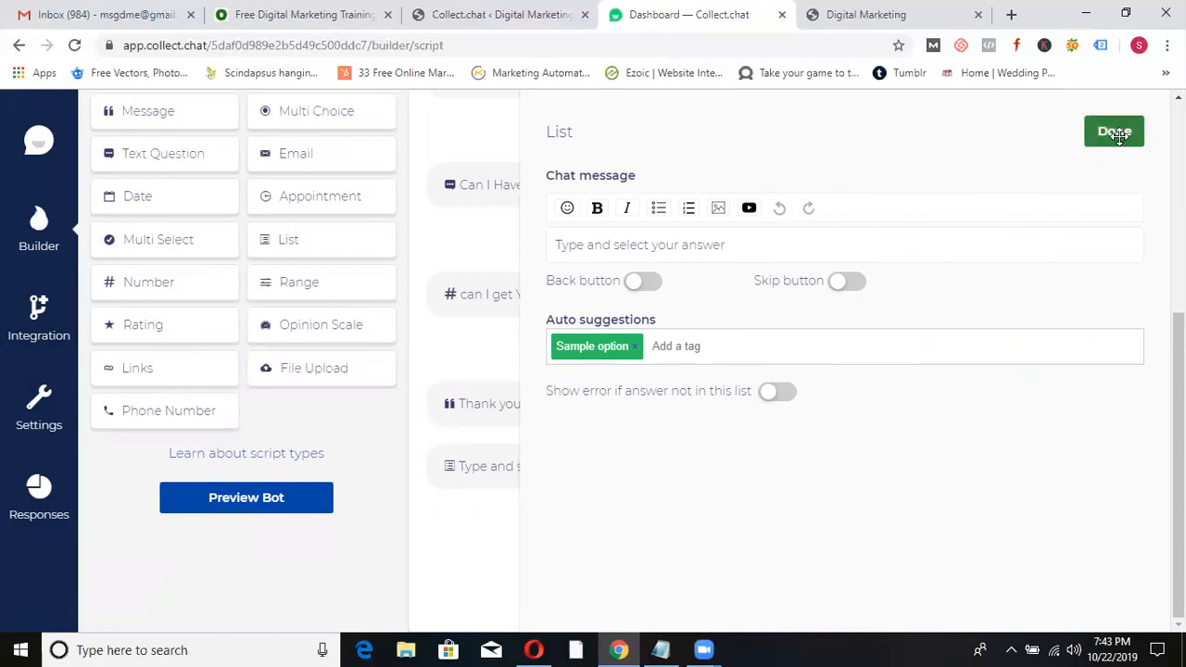
pyautogui.moveTo(1085, 472)
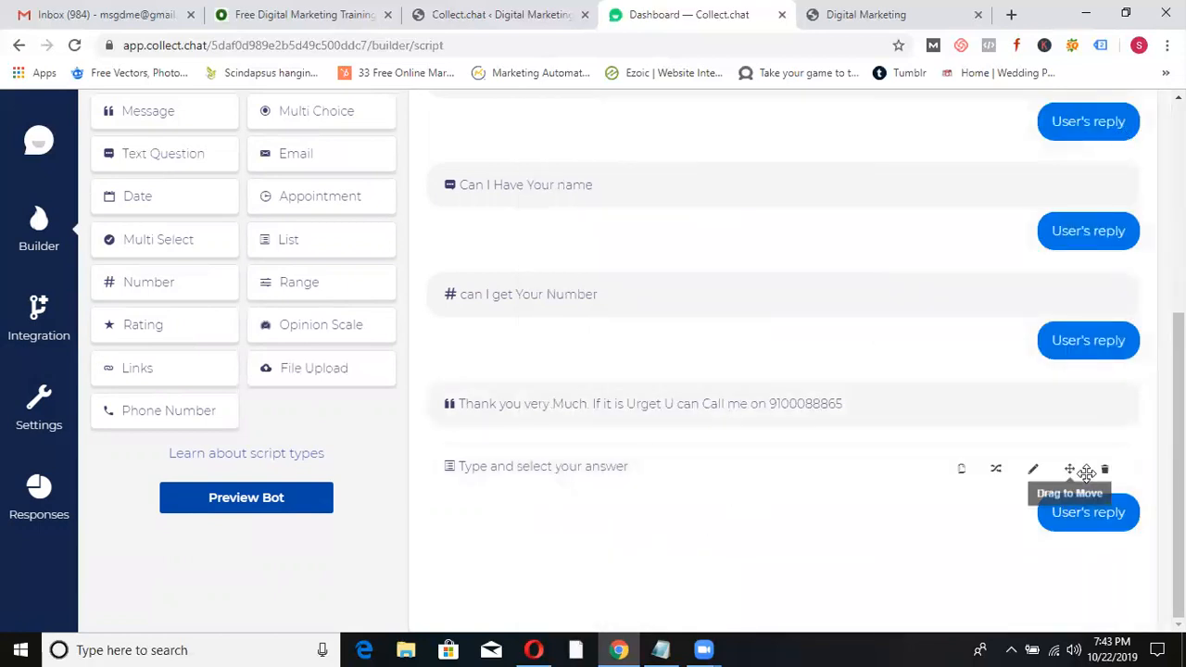
pyautogui.click(1103, 470)
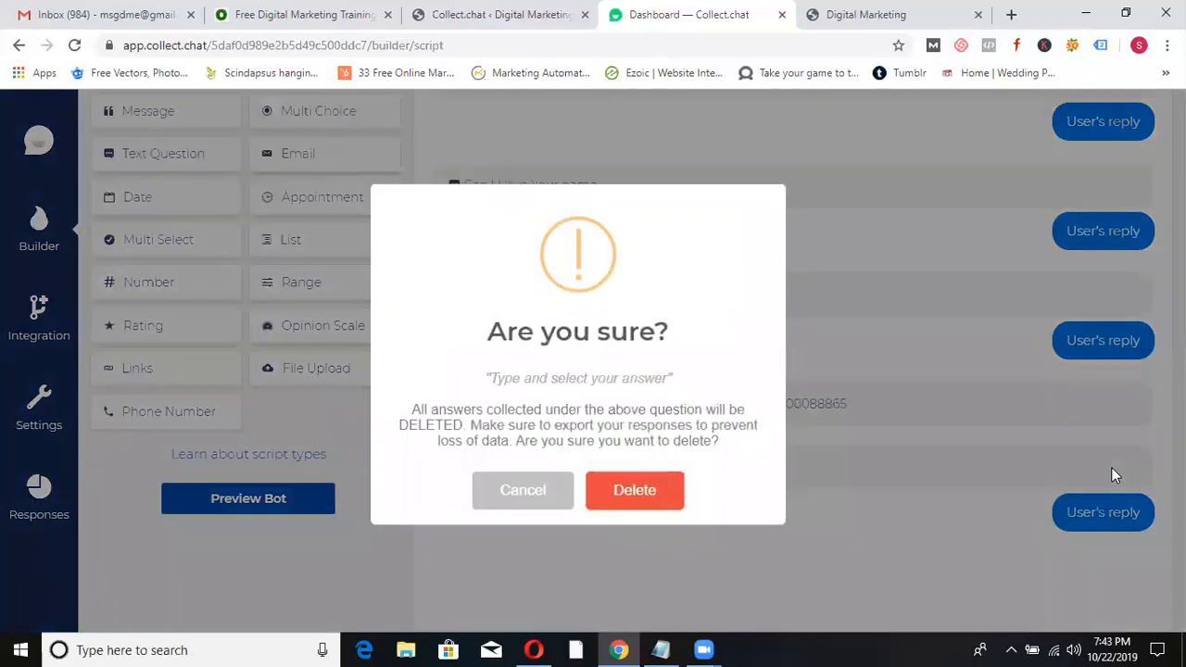
pyautogui.click(624, 492)
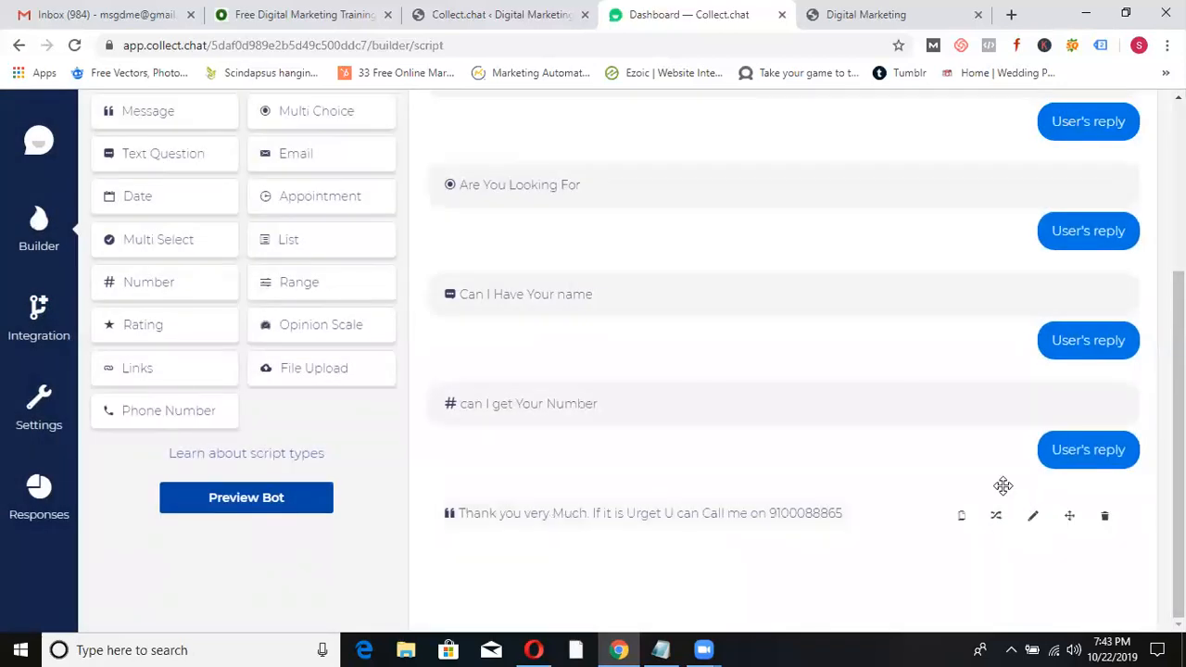
pyautogui.moveTo(1179, 444); pyautogui.dragTo(1178, 276)
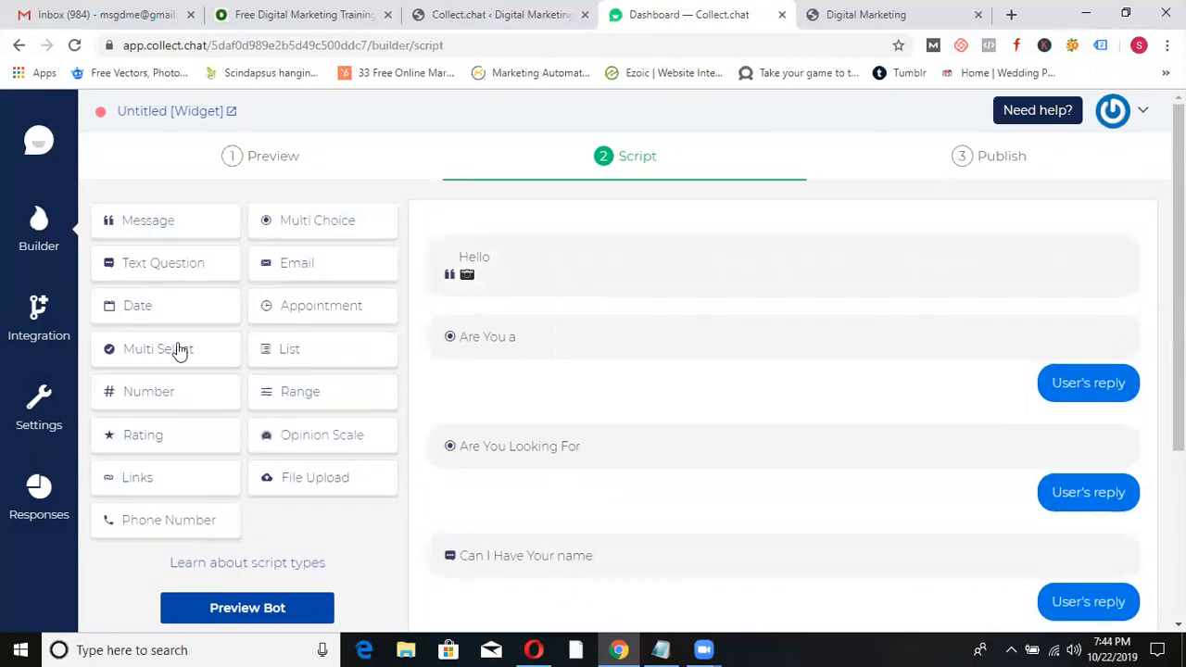
# - Copy the full website install script from the bot's Publish tab into the Chatbot Snippet field
pyautogui.click(998, 159)
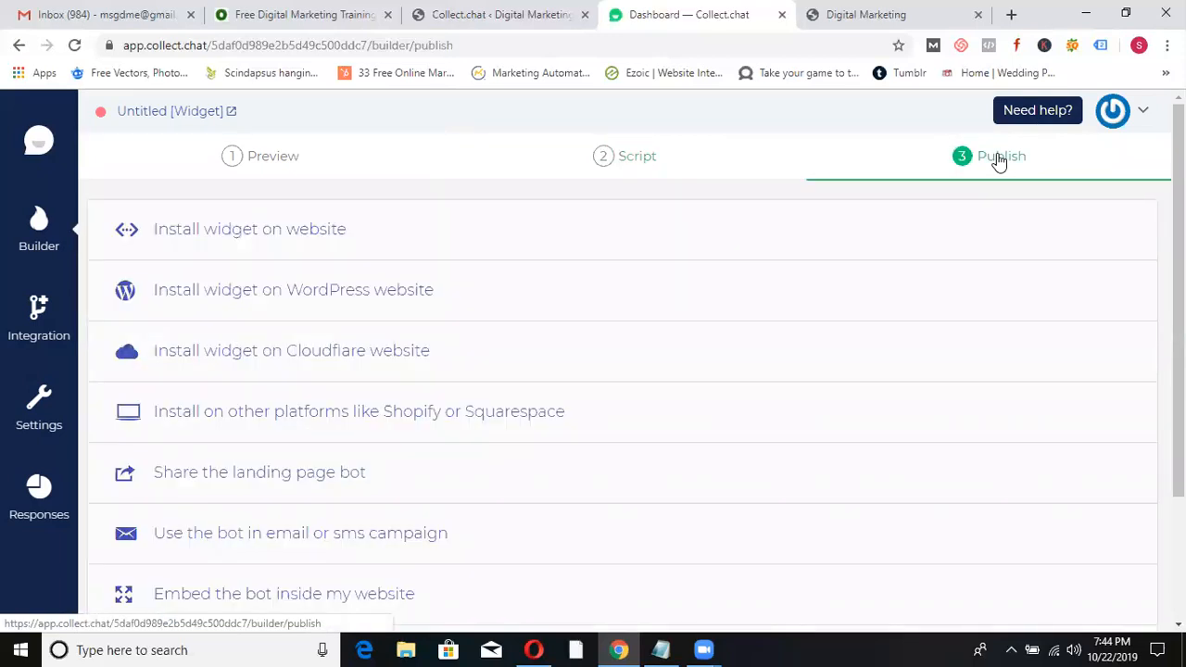
pyautogui.click(284, 243)
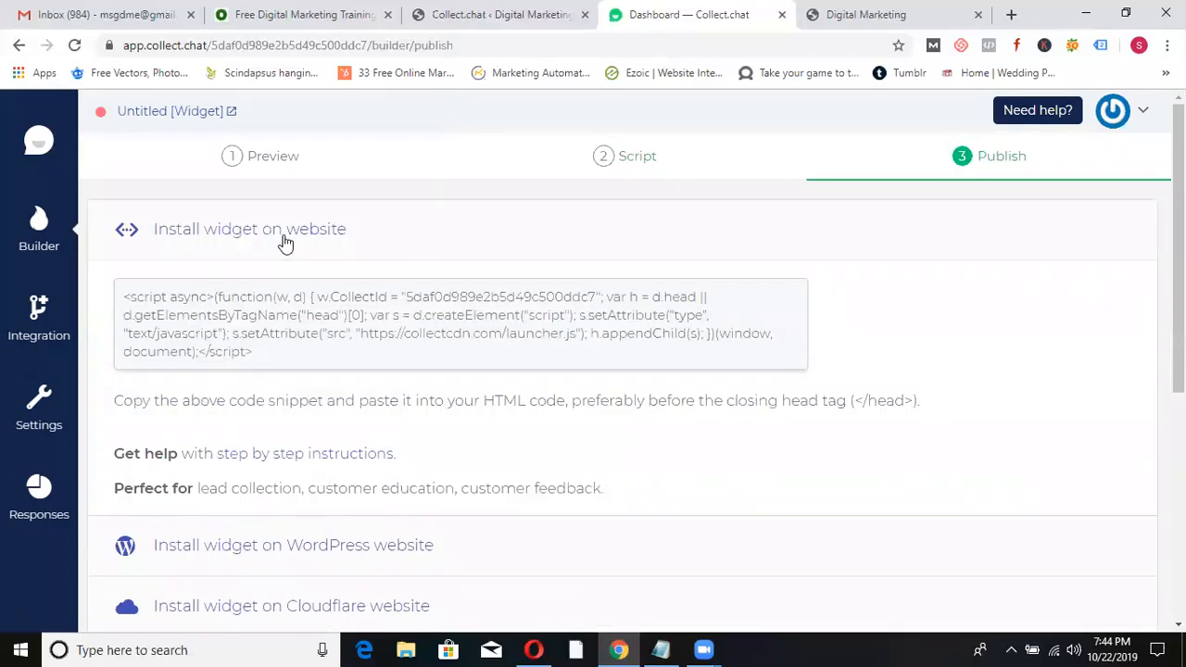
pyautogui.click(247, 320)
pyautogui.hotkey('ctrl', 'c')
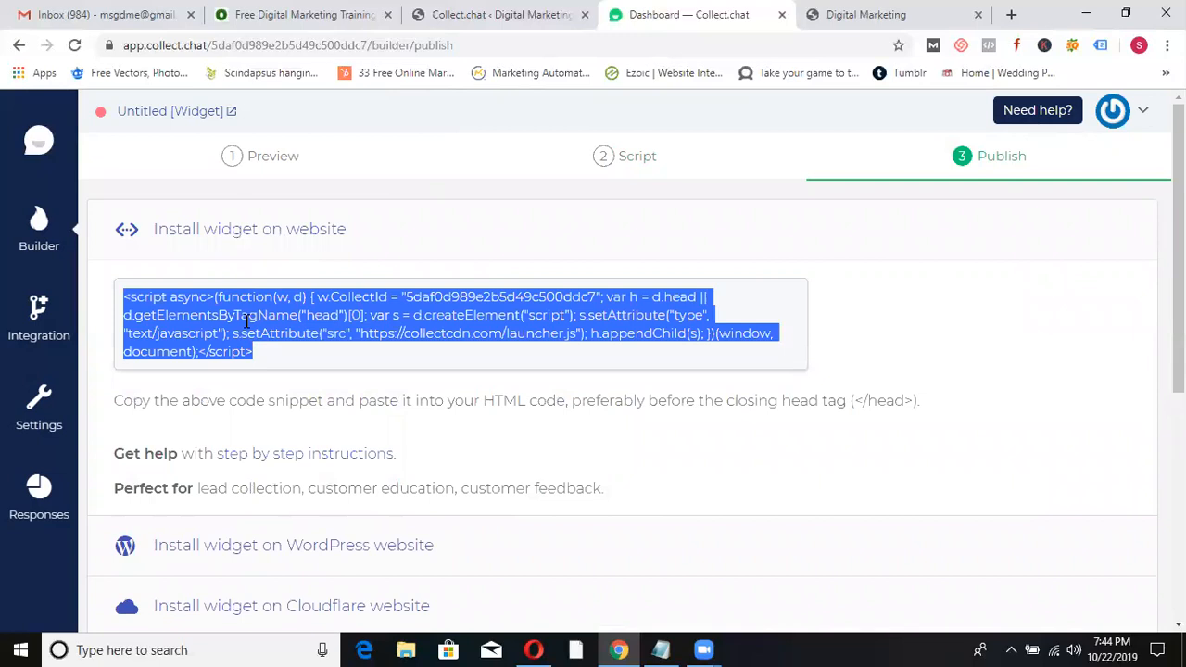
pyautogui.click(216, 373)
# - Paste the Collect.chat script into Chatbot Snippet, save the settings, then go to the Digital Marketing site
pyautogui.hotkey('ctrl', 'v')
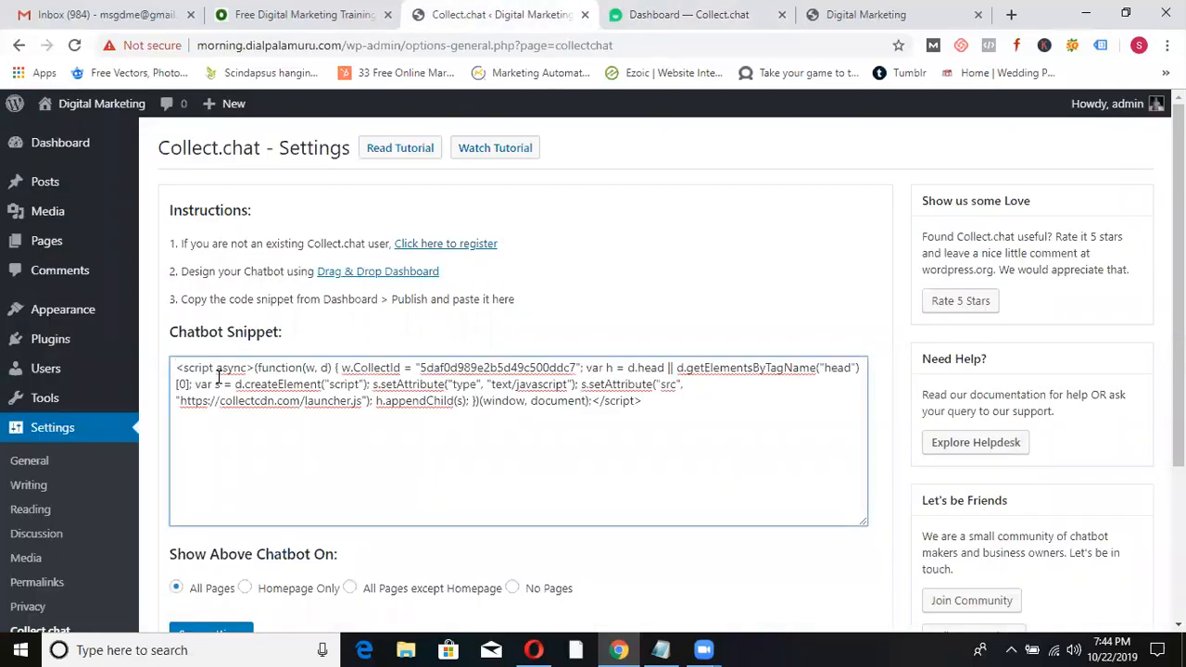
pyautogui.scroll(-2, 1133, 233)
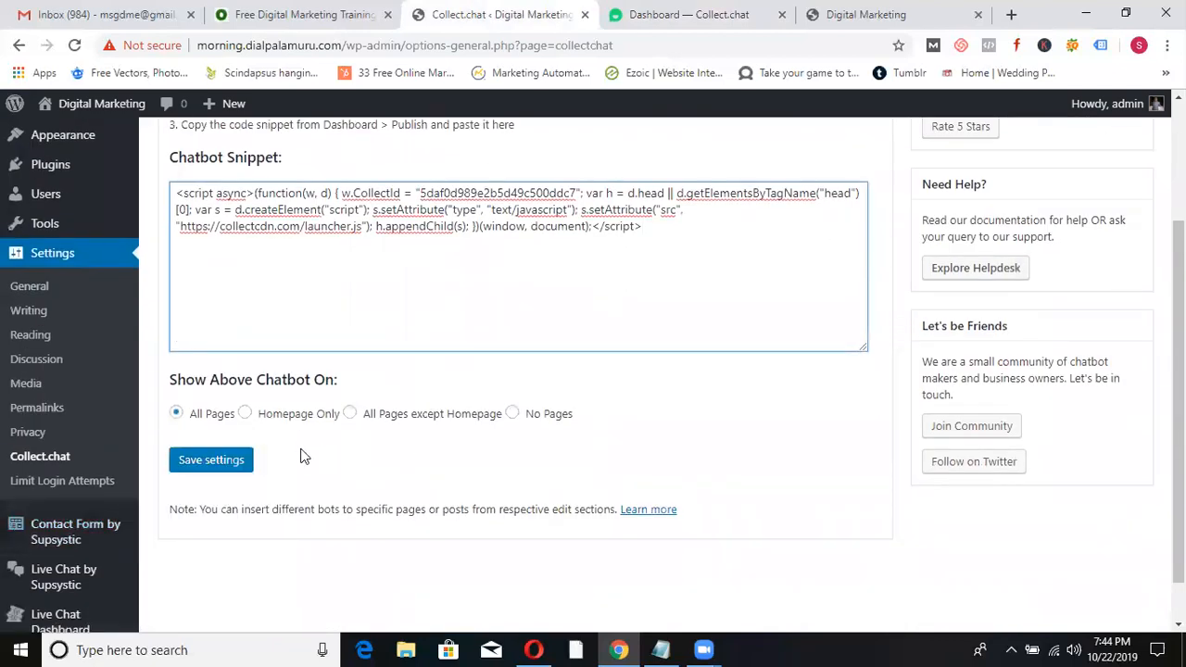
pyautogui.click(219, 469)
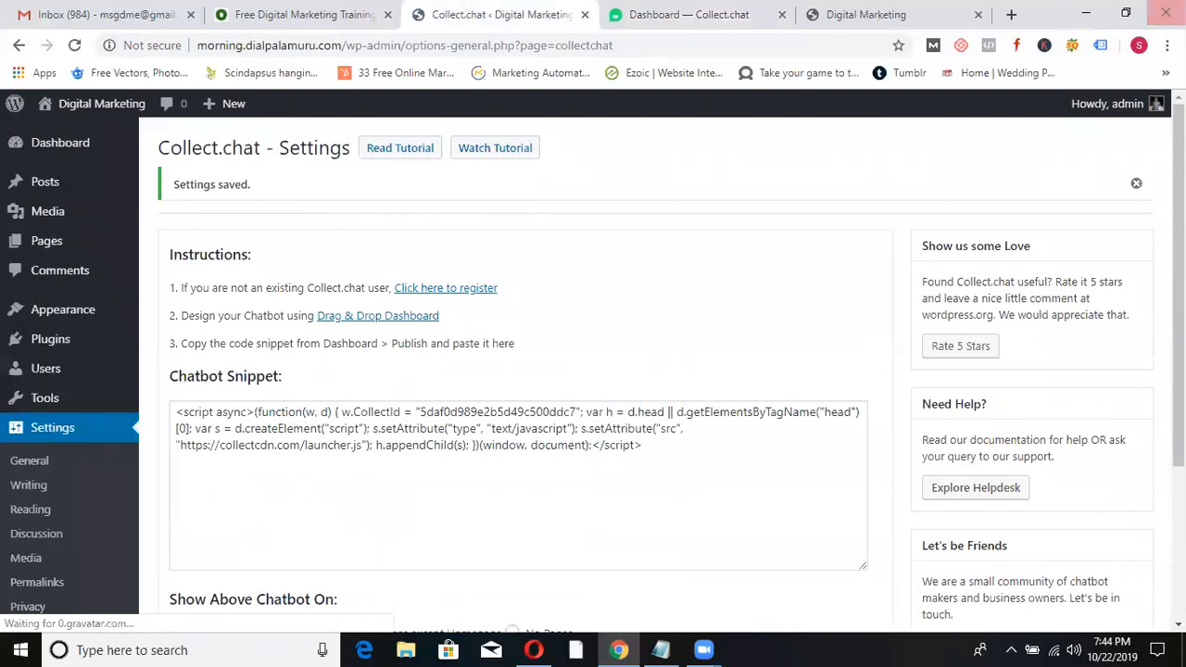
pyautogui.click(926, 11)
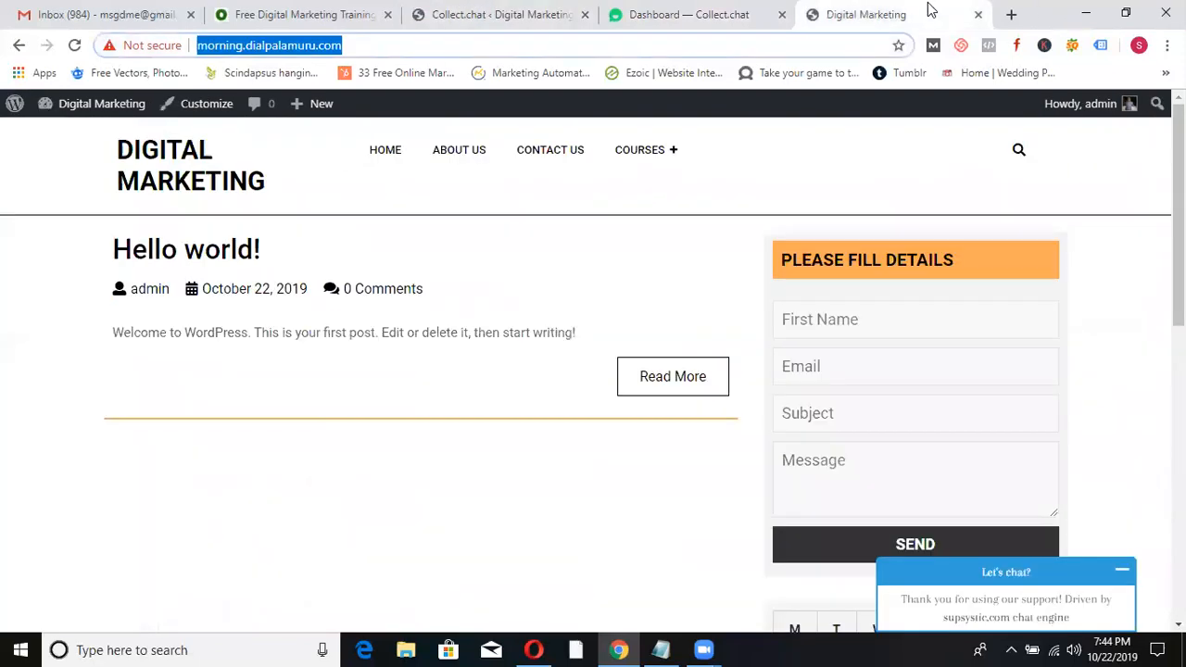
# - Reload the home page, open the chat widget, and answer Student and Classroom
pyautogui.click(169, 160)
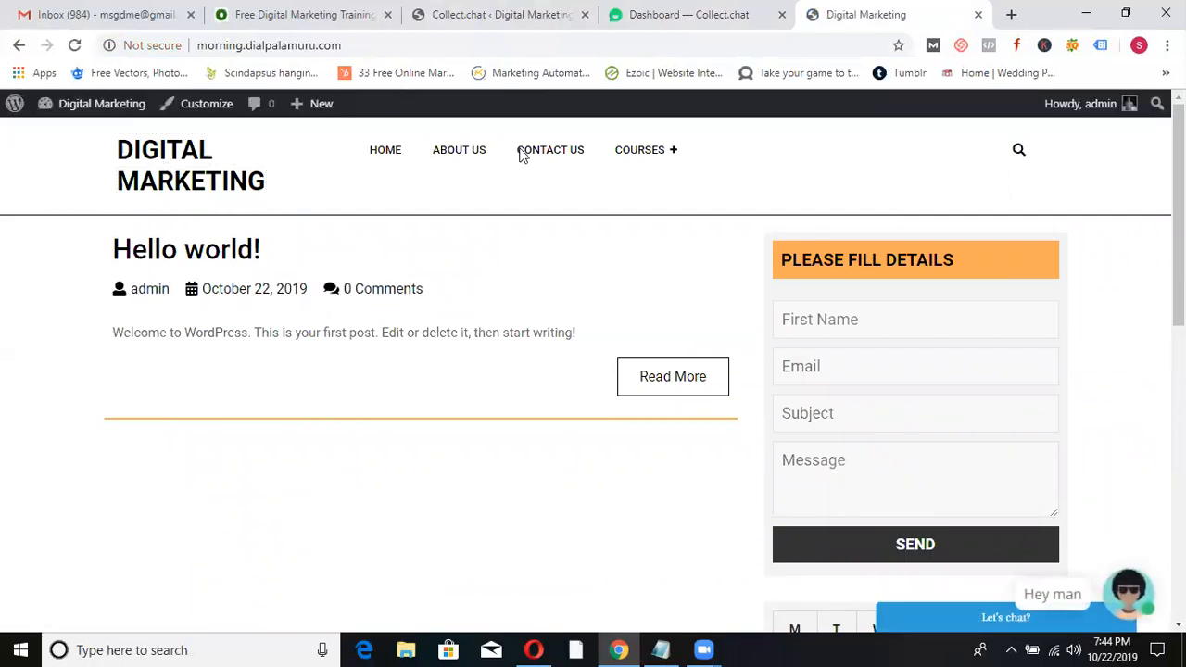
pyautogui.click(1147, 589)
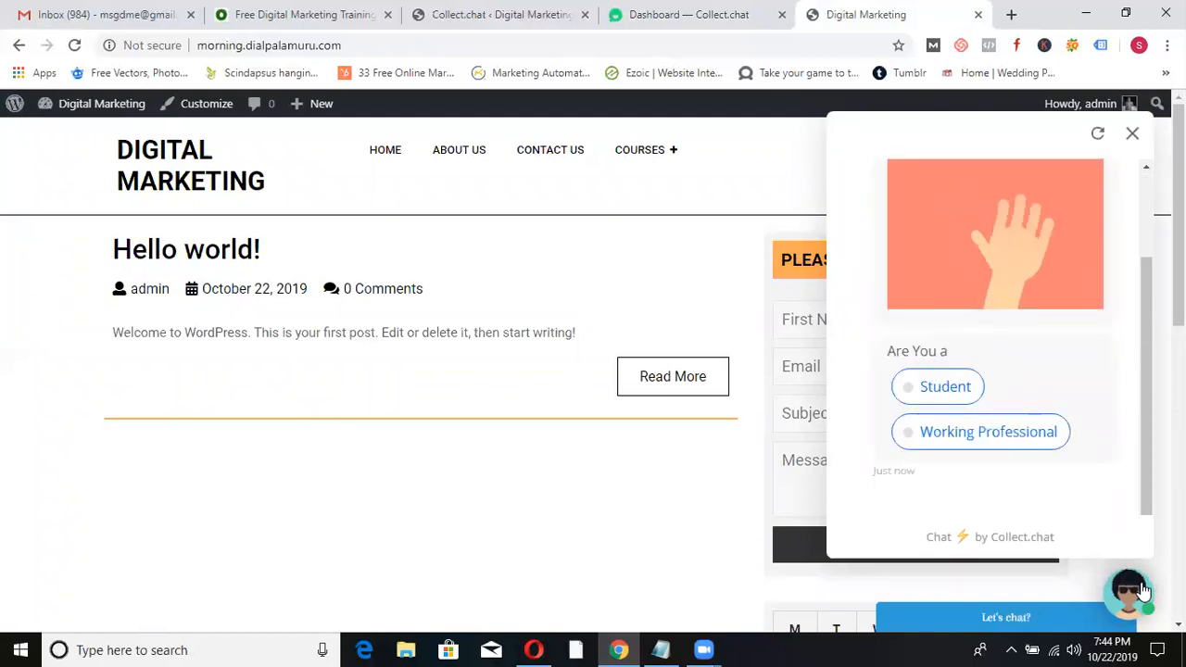
pyautogui.click(911, 390)
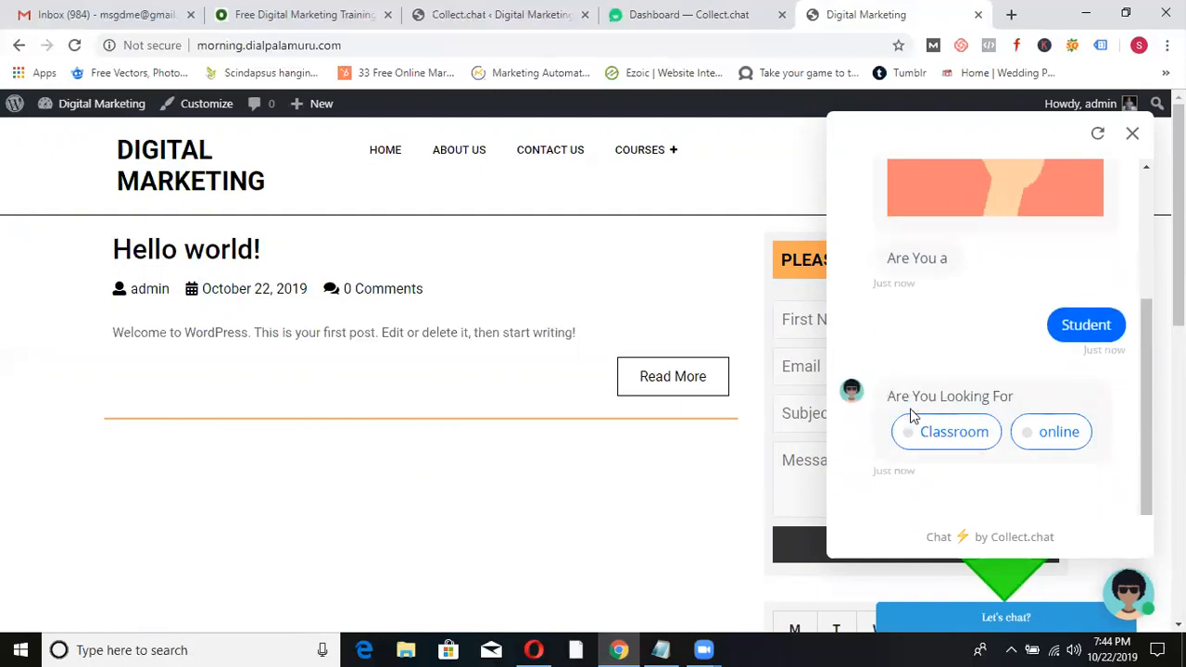
pyautogui.click(910, 432)
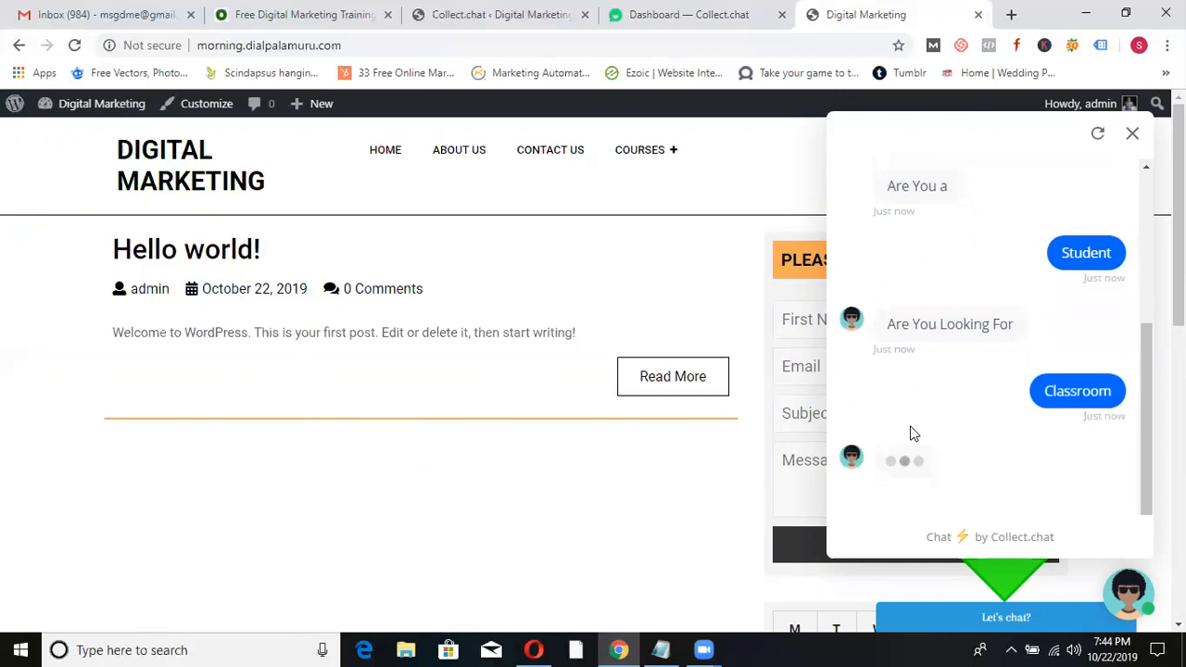
# - Send a test visitor's name and phone number to the bot until it says thank you
pyautogui.click(904, 532)
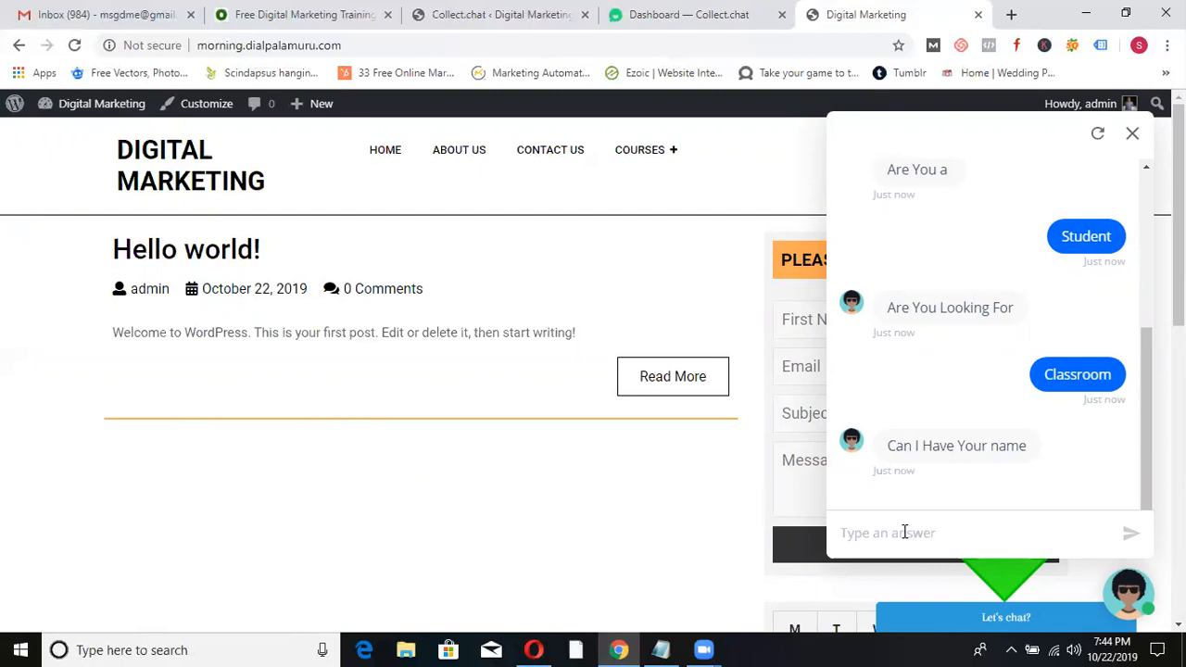
pyautogui.write('SUbhash')
pyautogui.press('Return')
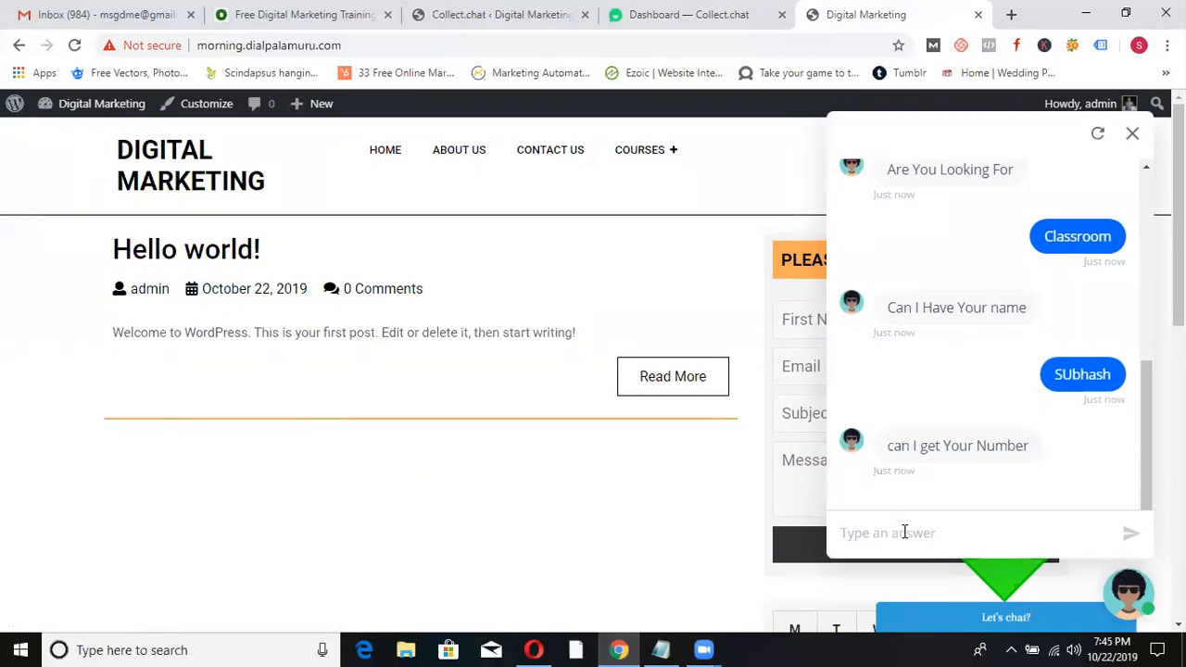
pyautogui.press('Return')
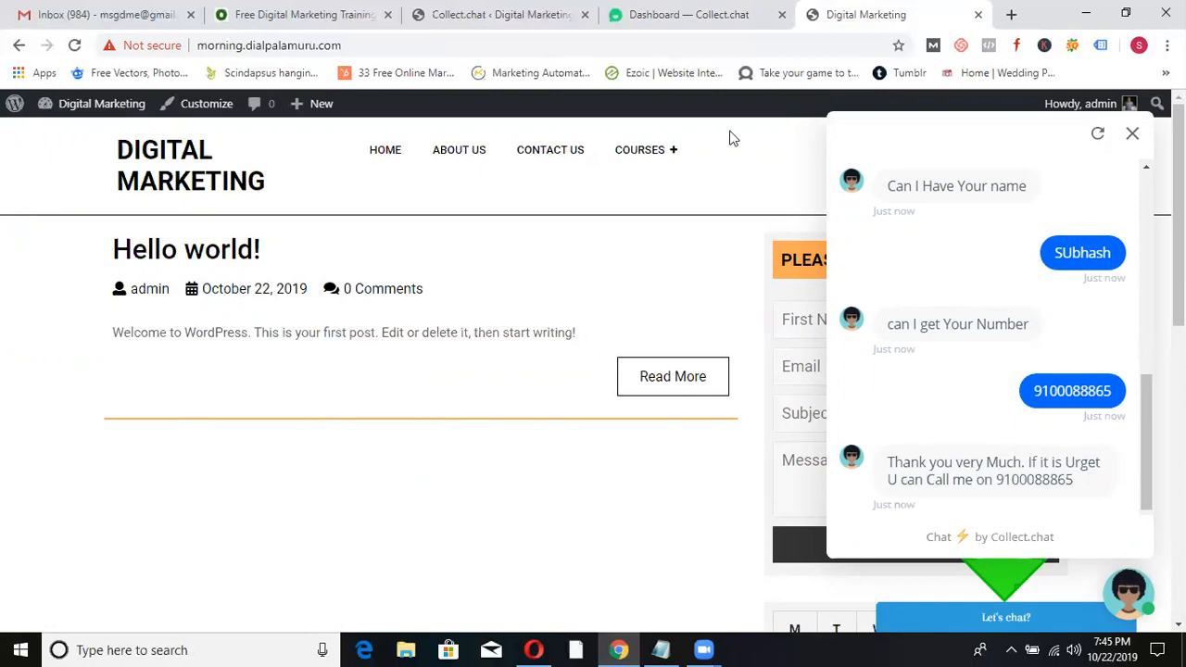
# - Open Collect.chat's Responses list to see the test chat's logged answers
pyautogui.click(697, 23)
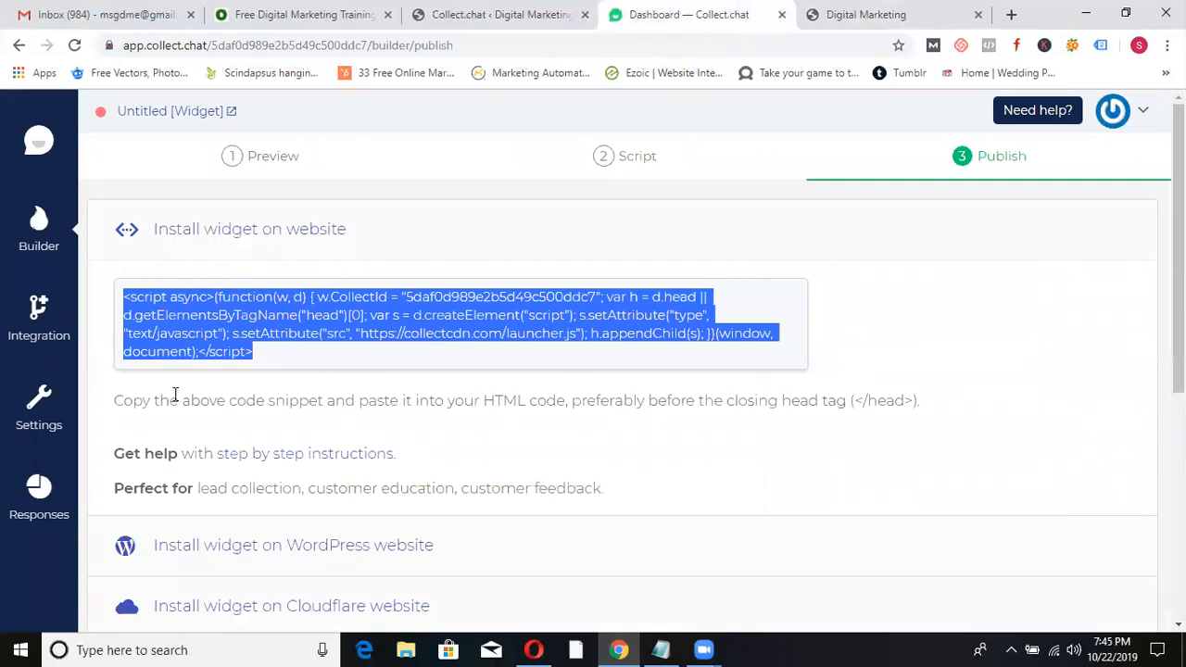
pyautogui.click(37, 495)
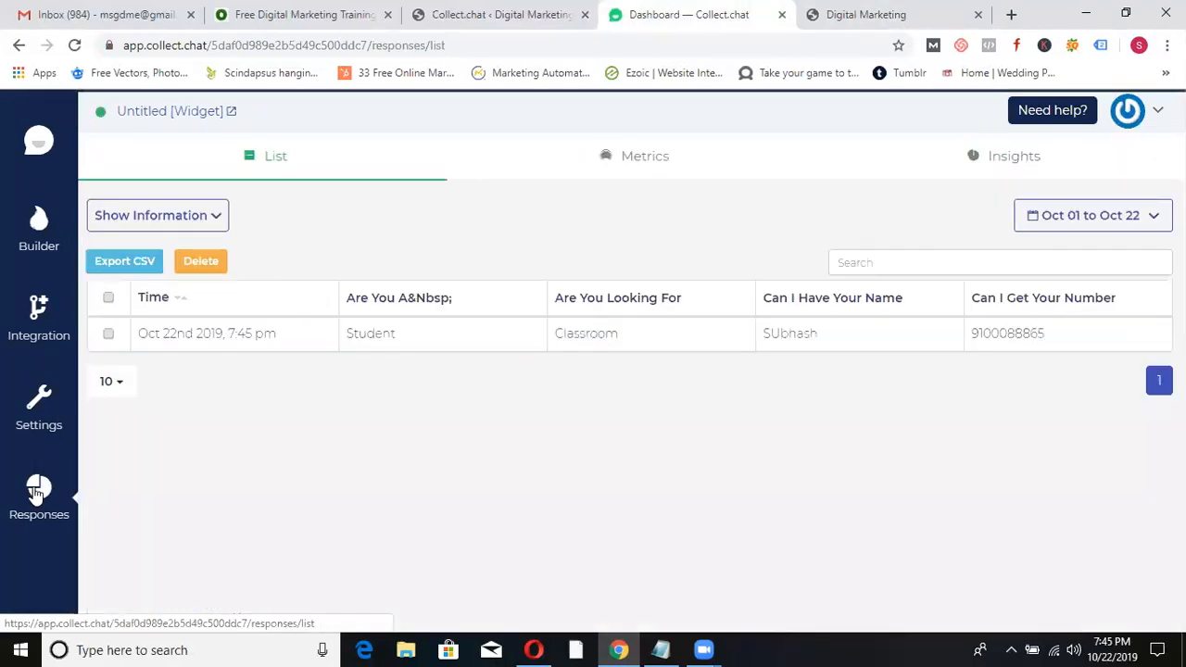
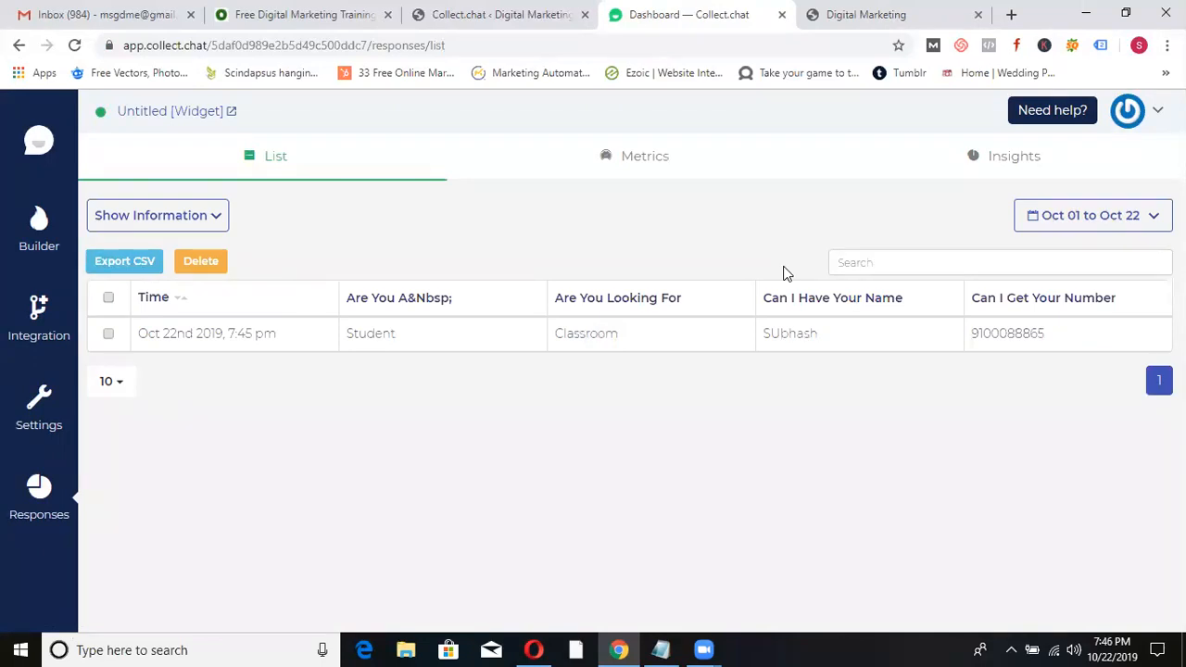
# - Close the chat conversation on the live Digital Marketing site and scroll through the page
pyautogui.click(886, 13)
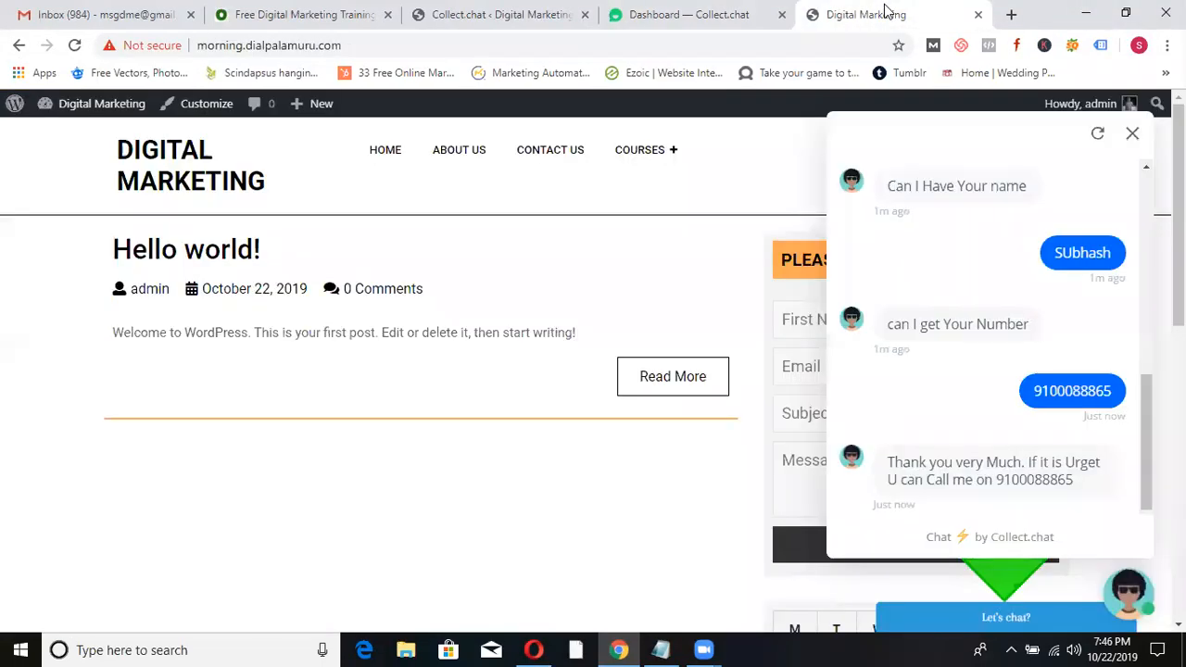
pyautogui.click(1132, 134)
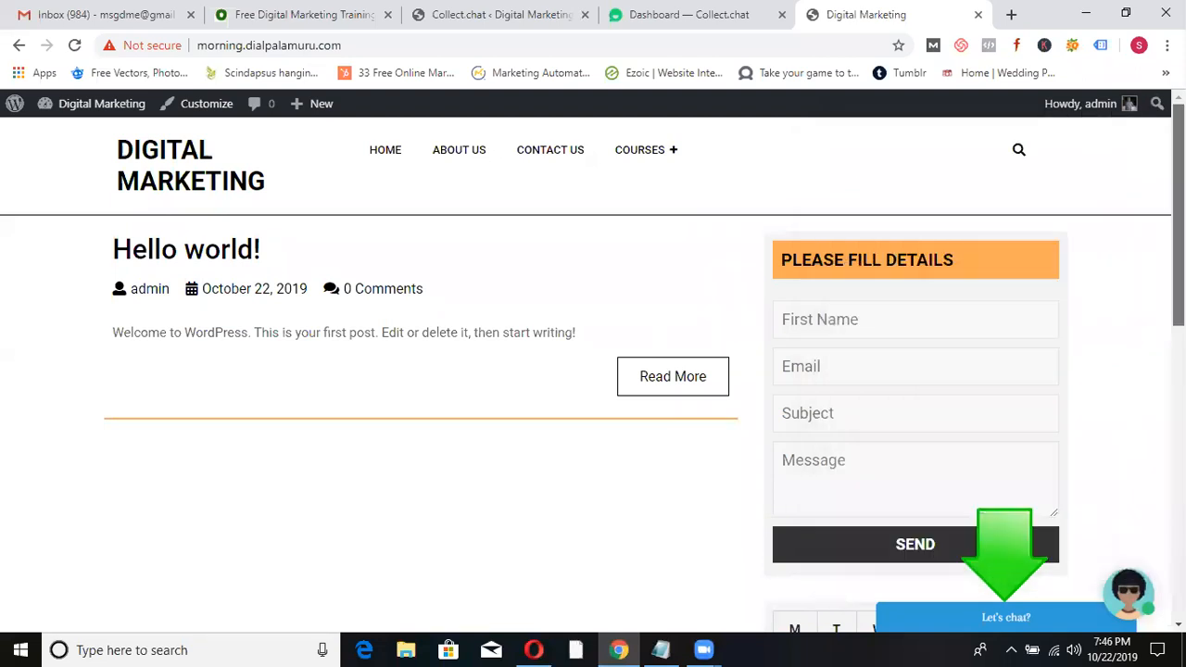
pyautogui.scroll(-2, 1179, 213)
pyautogui.scroll(-5, 1178, 278)
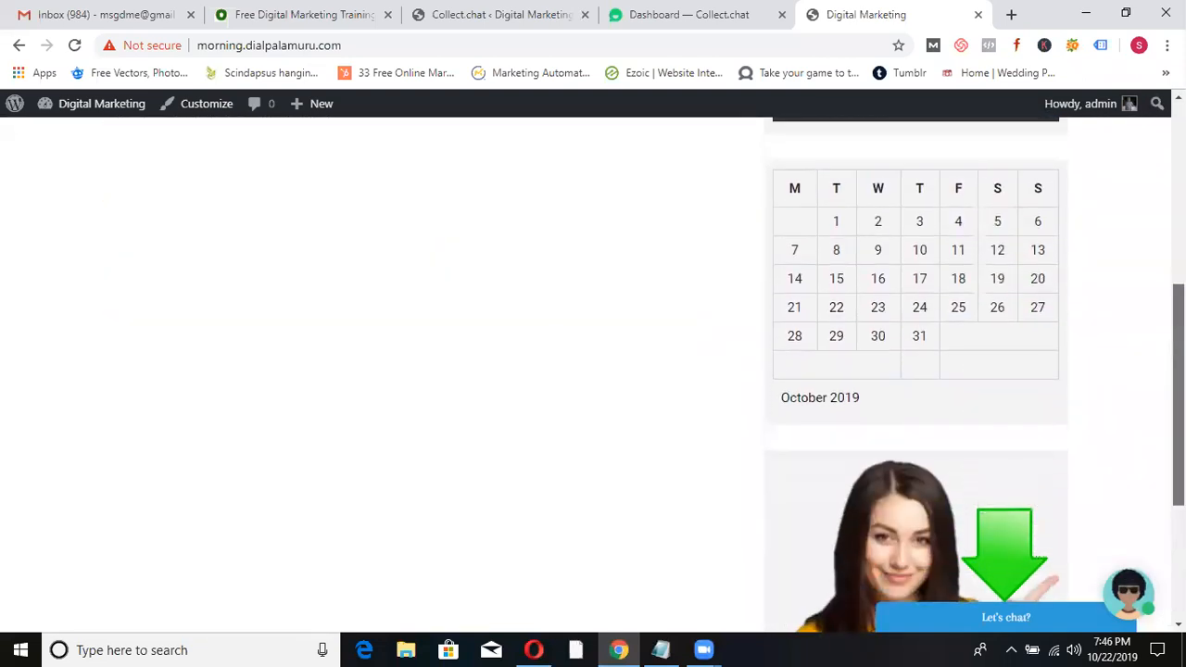
pyautogui.scroll(3, 1178, 278)
pyautogui.scroll(4, 1178, 278)
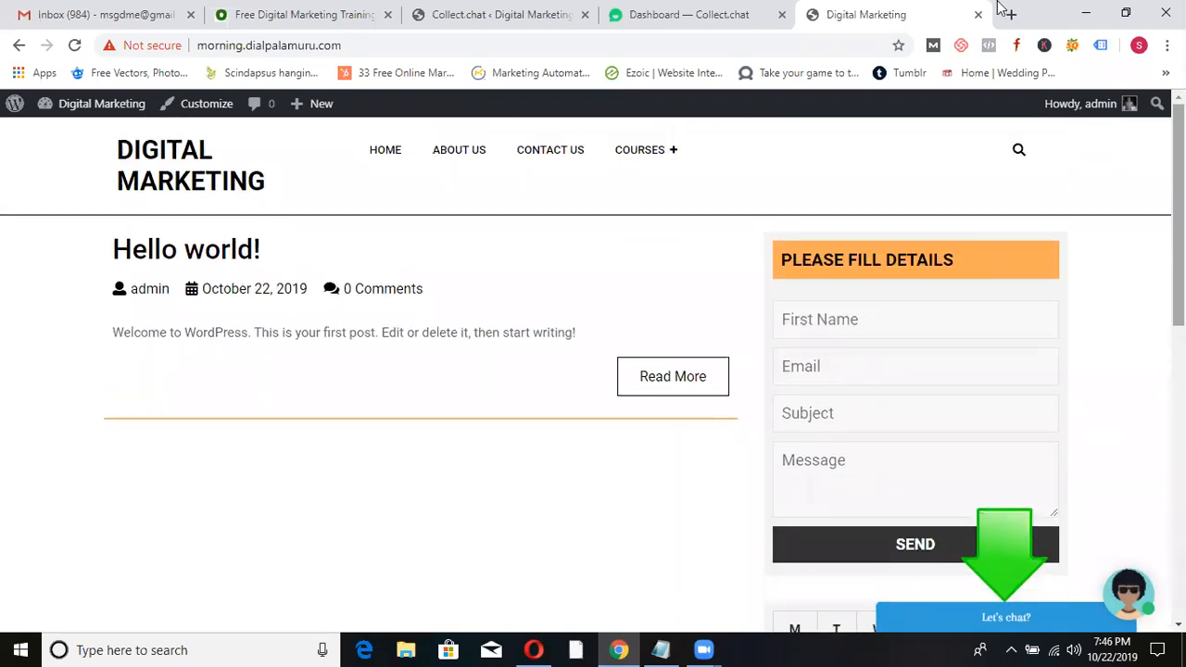
# - Compare the Collect.chat responses with the site's chatbot and settings, then go to installed Plugins
pyautogui.click(654, 12)
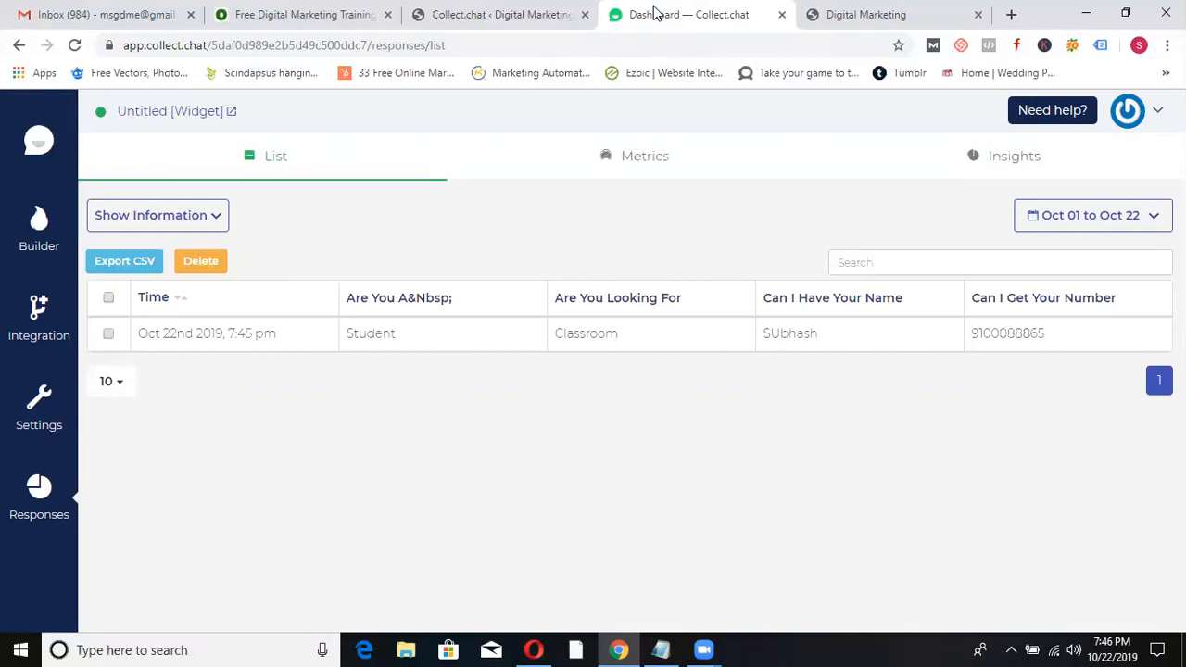
pyautogui.click(899, 14)
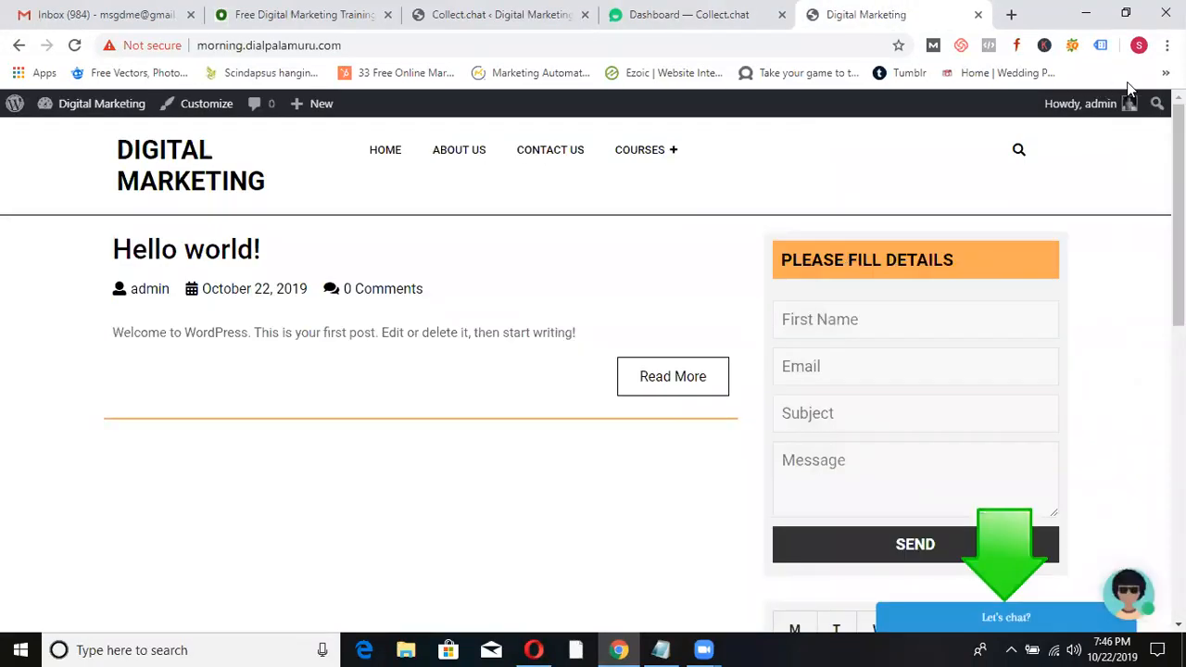
pyautogui.click(716, 16)
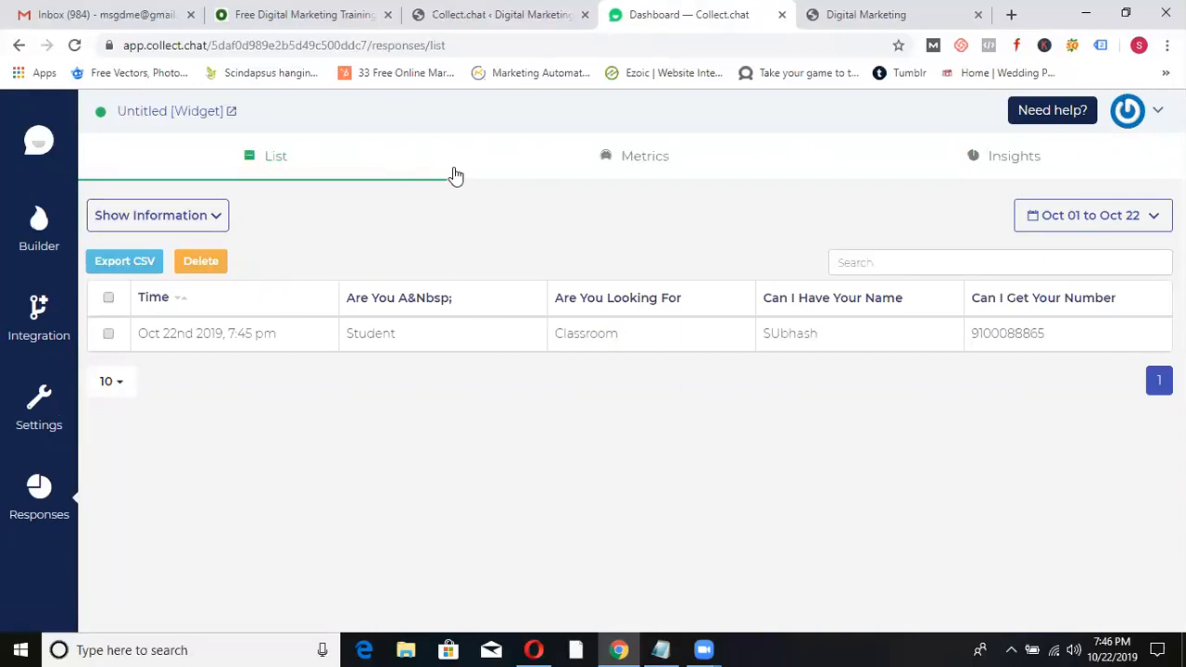
pyautogui.click(460, 11)
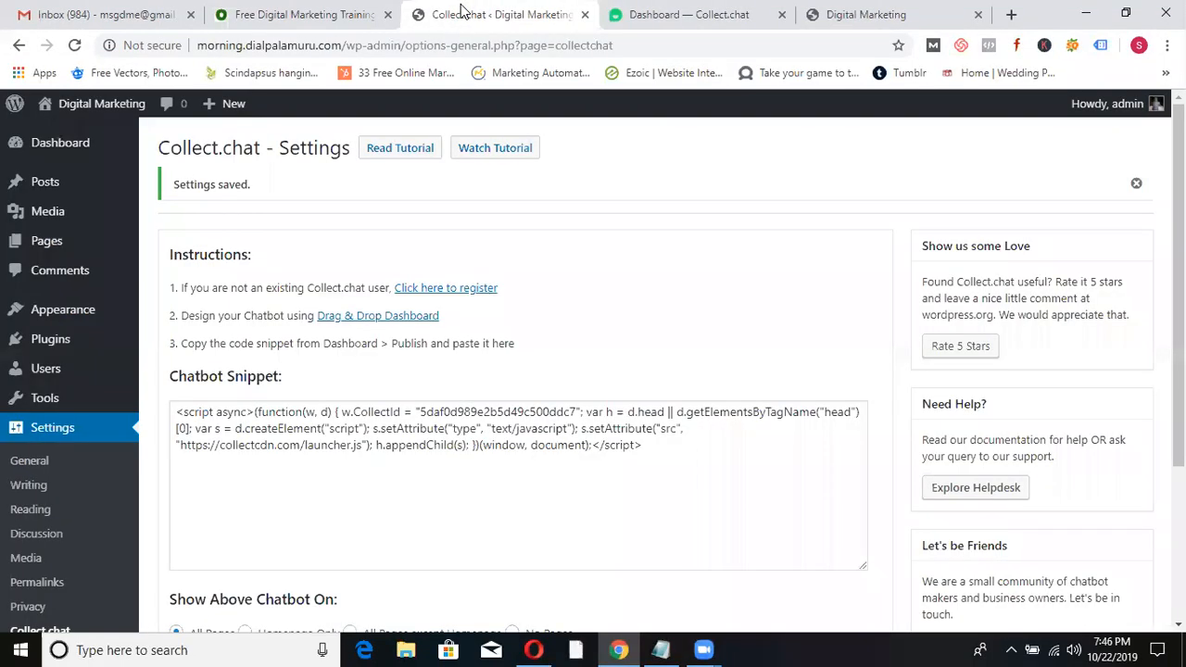
pyautogui.click(730, 15)
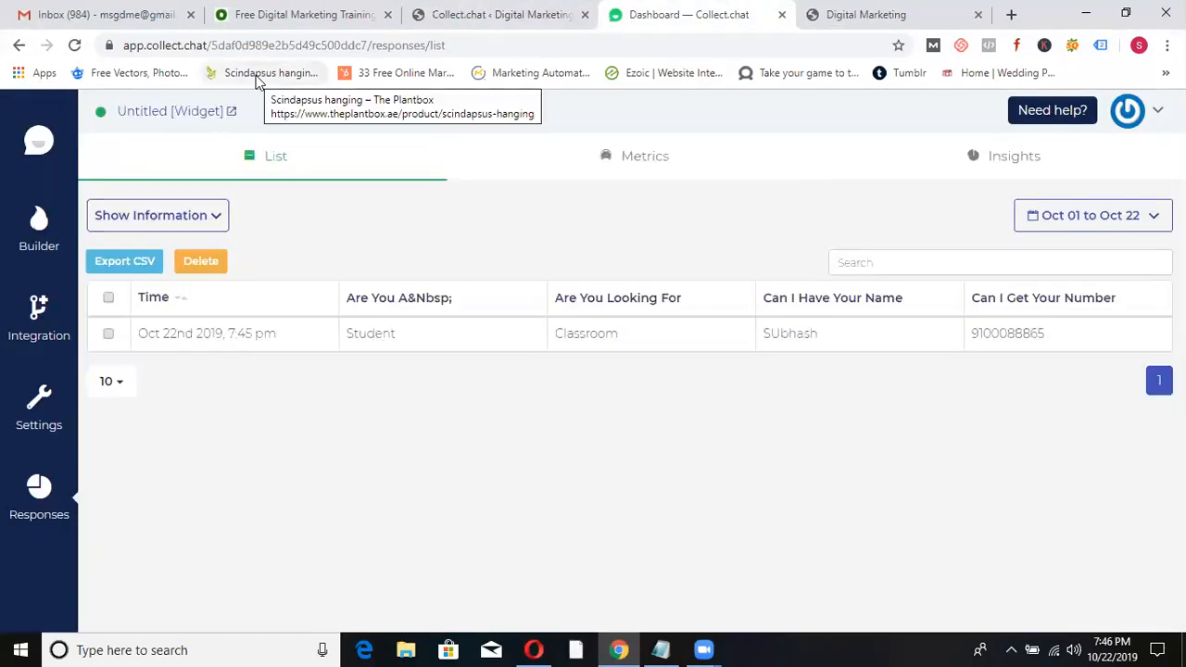
pyautogui.click(506, 15)
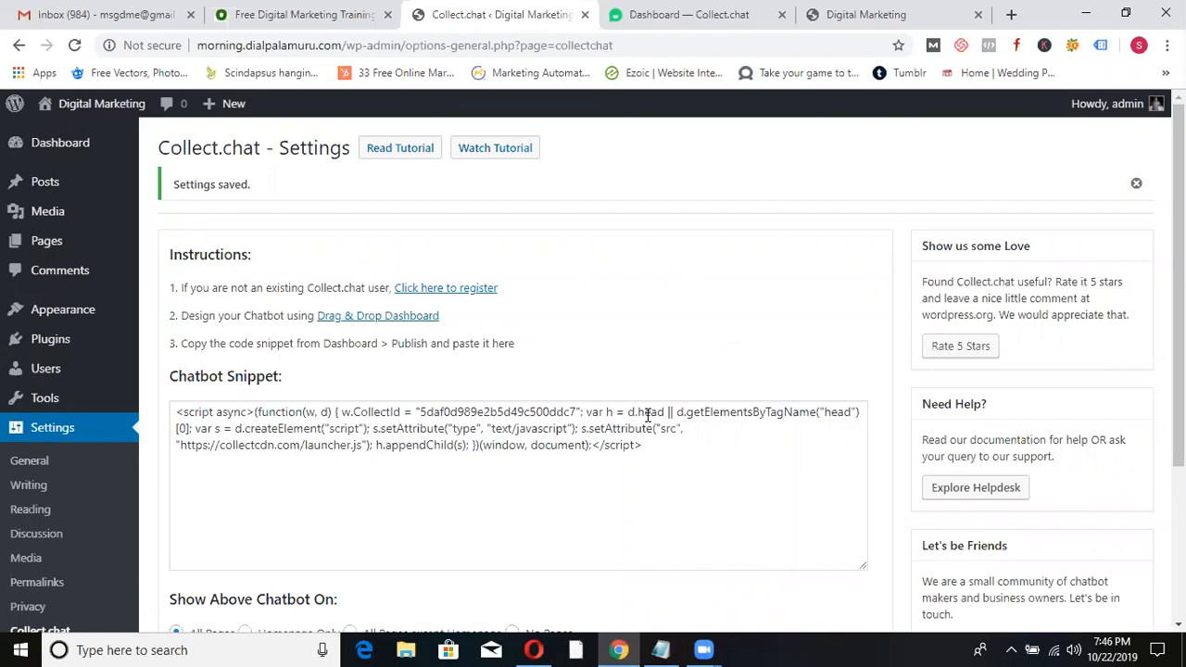
pyautogui.click(903, 18)
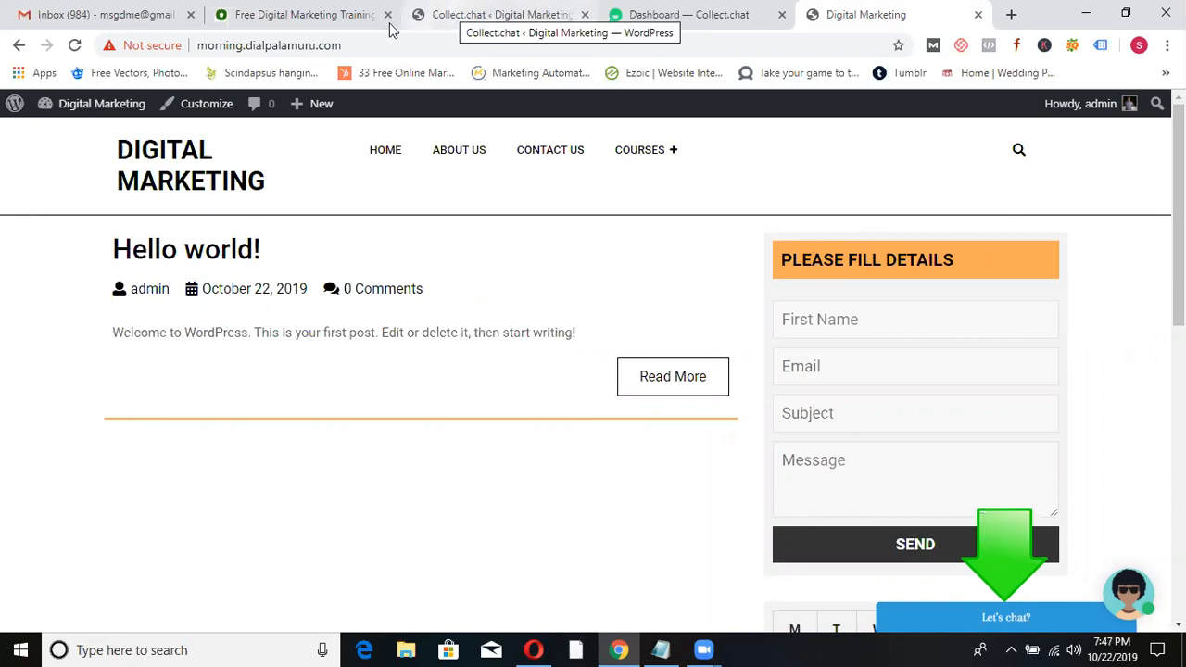
pyautogui.click(463, 11)
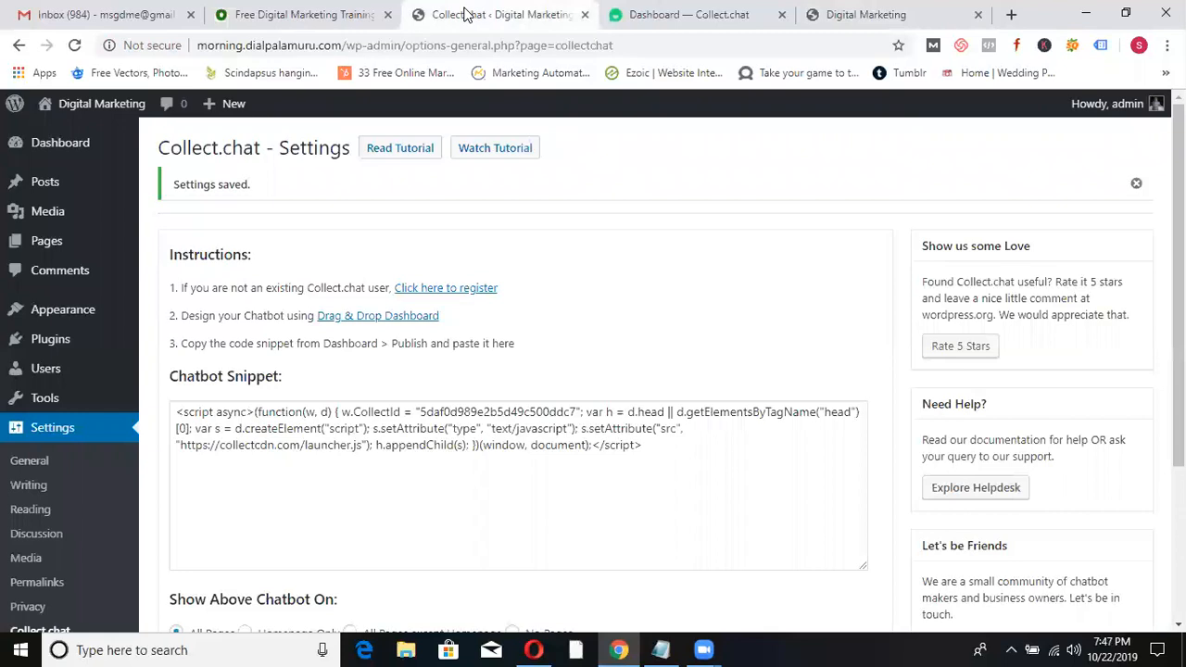
pyautogui.click(47, 339)
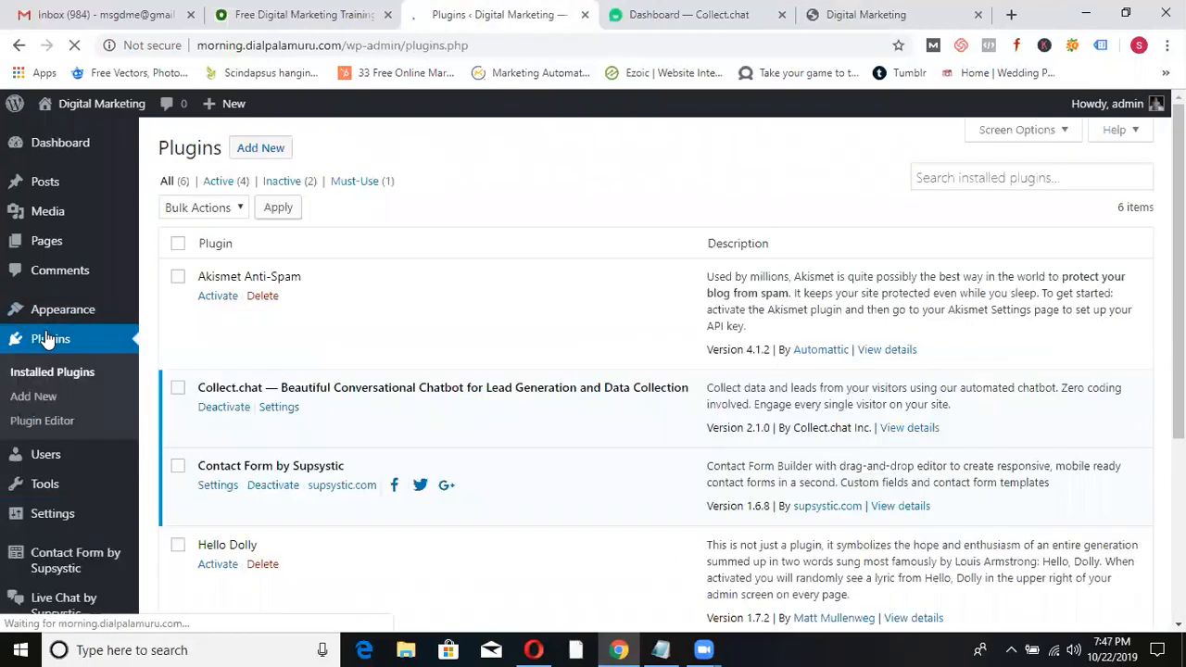
# - Search Add New plugins for 'pop-up by supsystic', then install and activate Popup by Supsystic
pyautogui.click(259, 152)
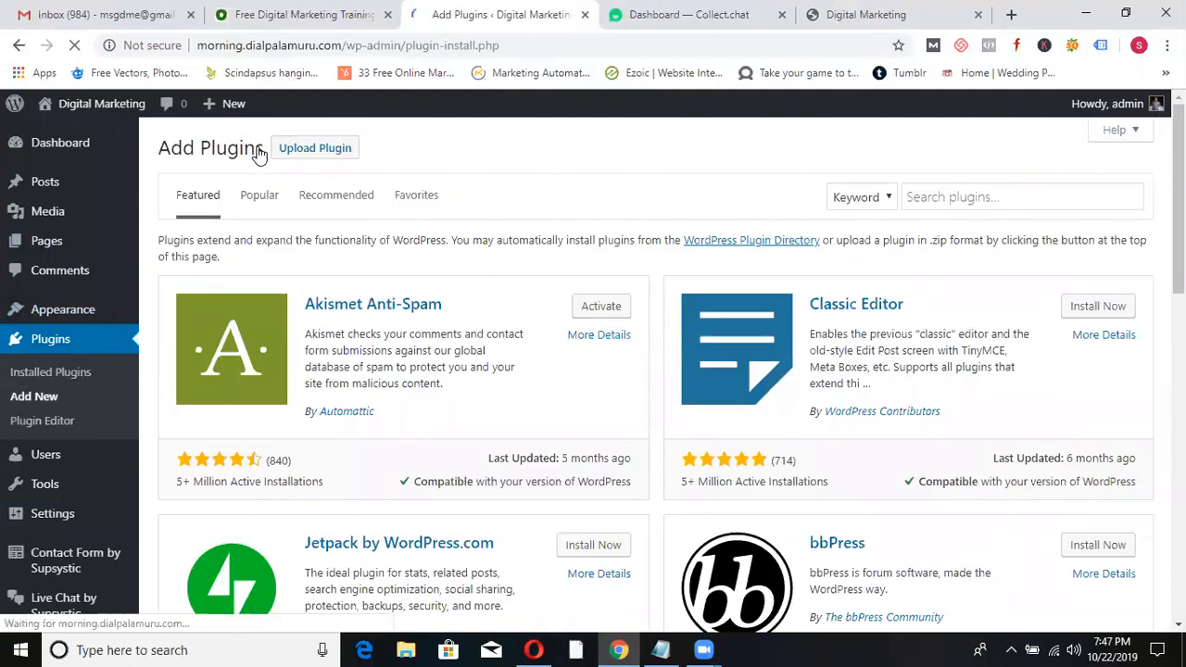
pyautogui.click(933, 204)
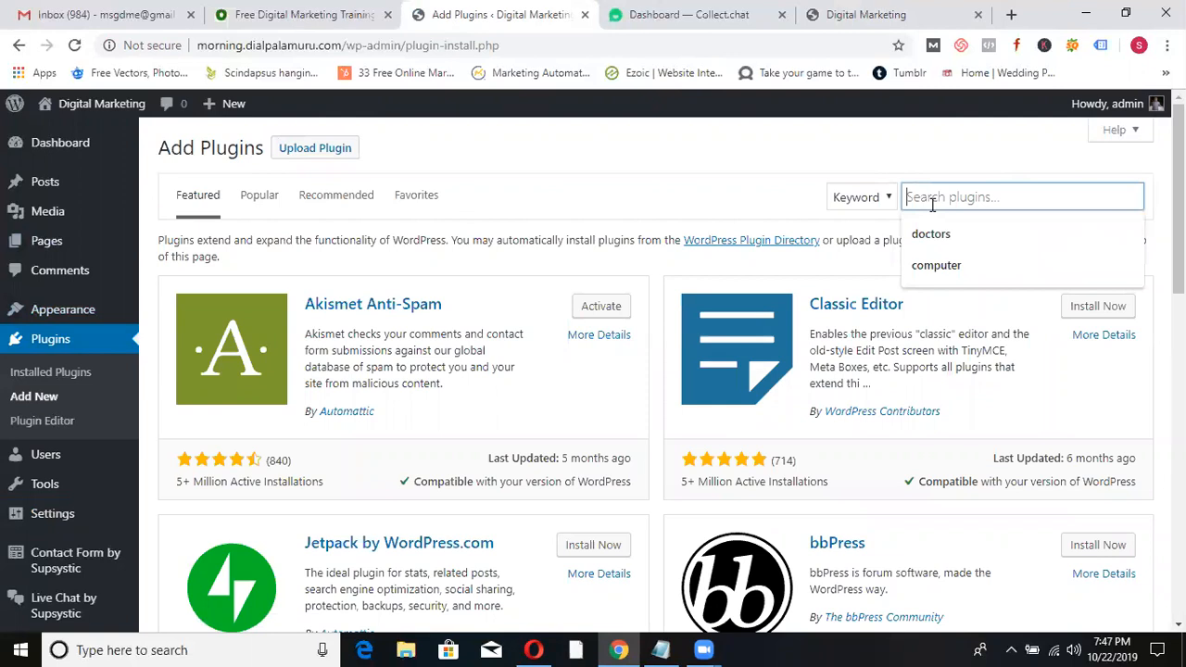
pyautogui.write('p')
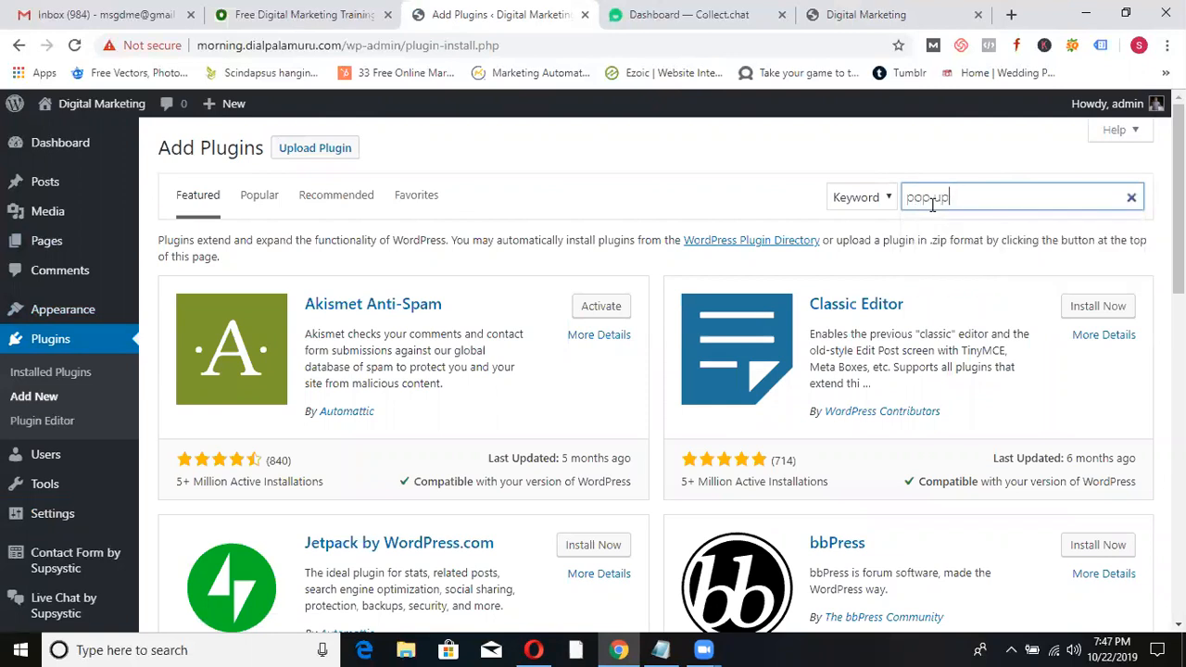
pyautogui.write('op-up by supsystic')
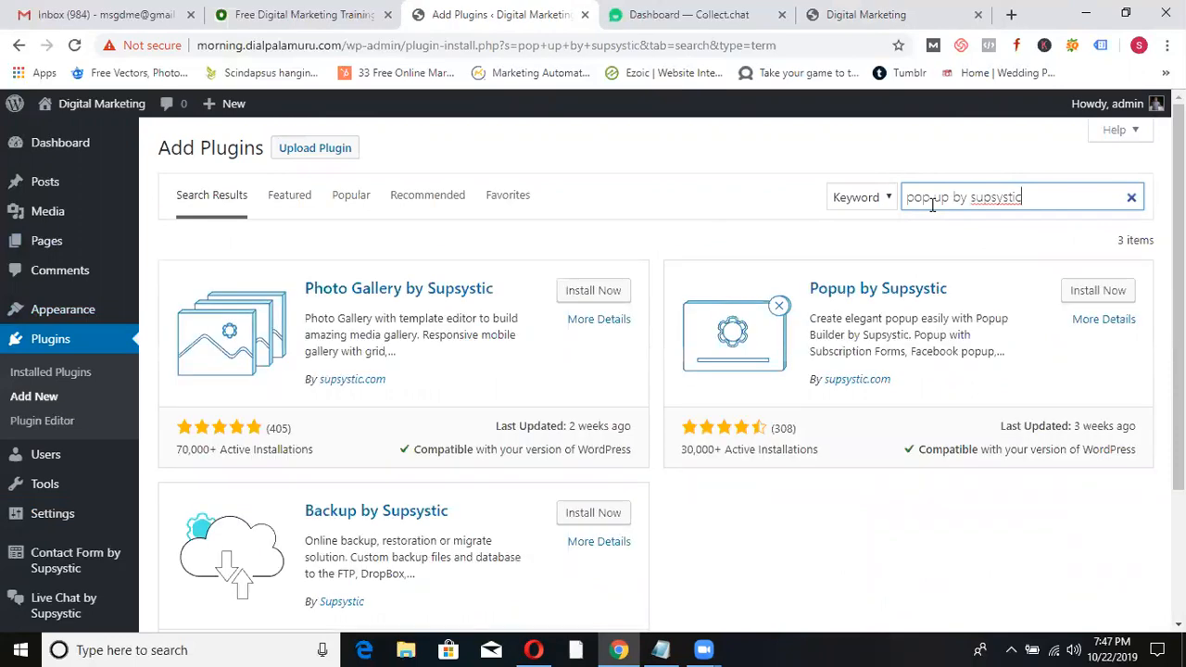
pyautogui.click(1105, 293)
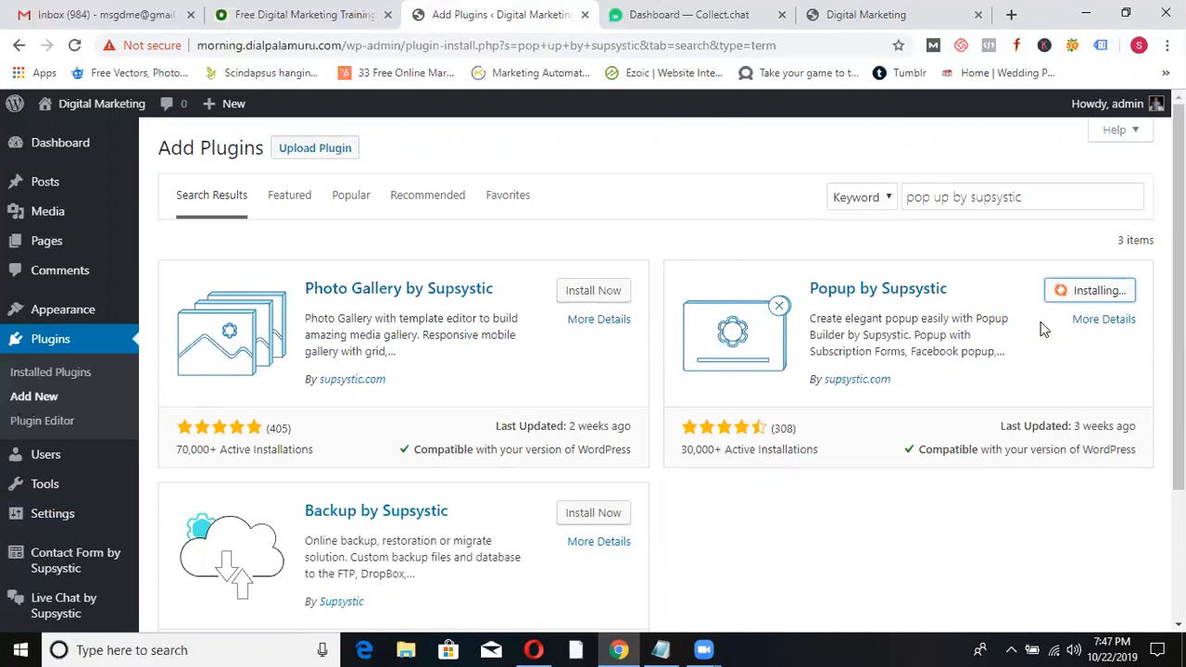
pyautogui.click(1082, 299)
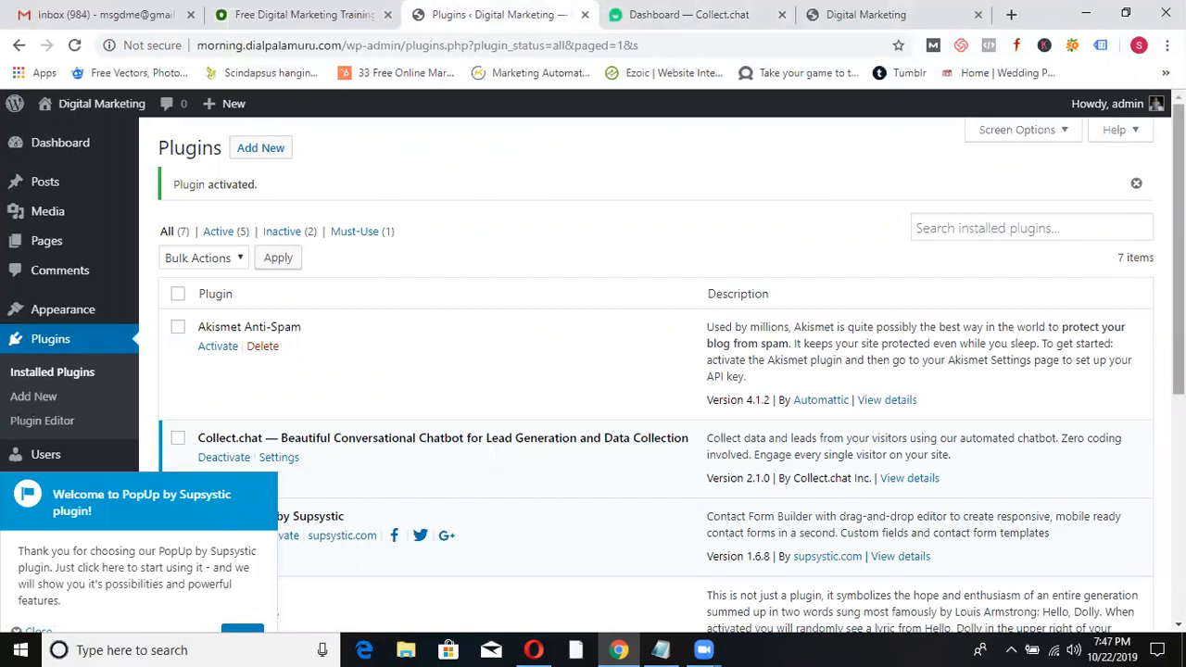
# - Dismiss the PopUp by Supsystic welcome message and close the Collect.chat dashboard tab
pyautogui.scroll(-2, 109, 366)
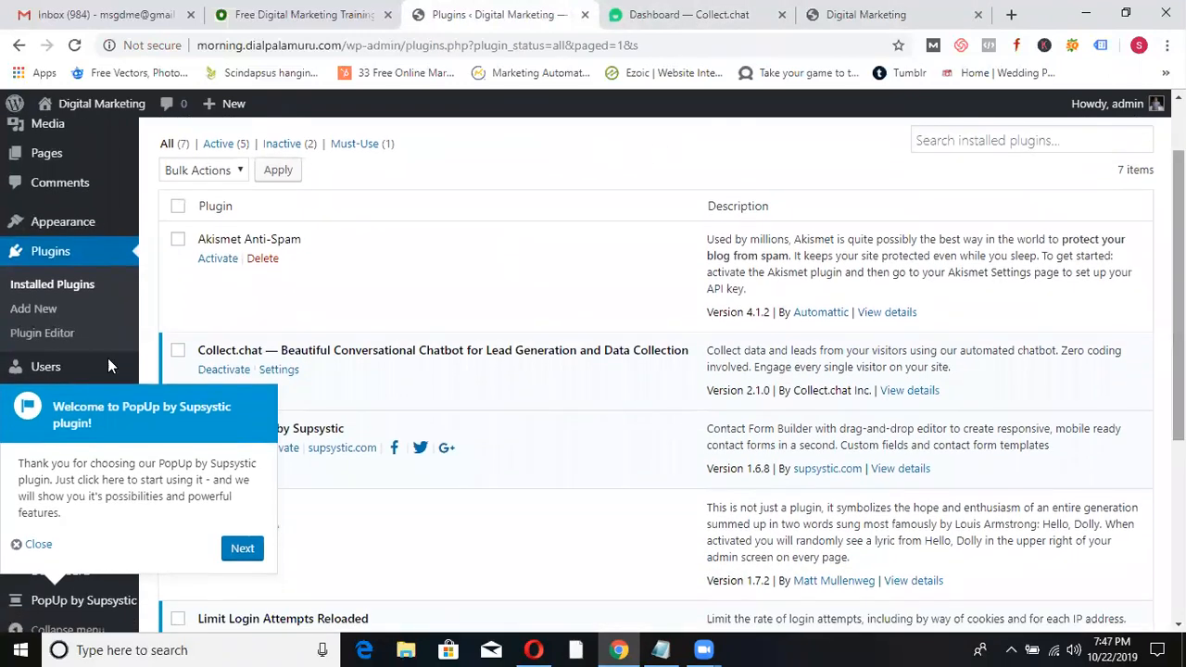
pyautogui.click(37, 545)
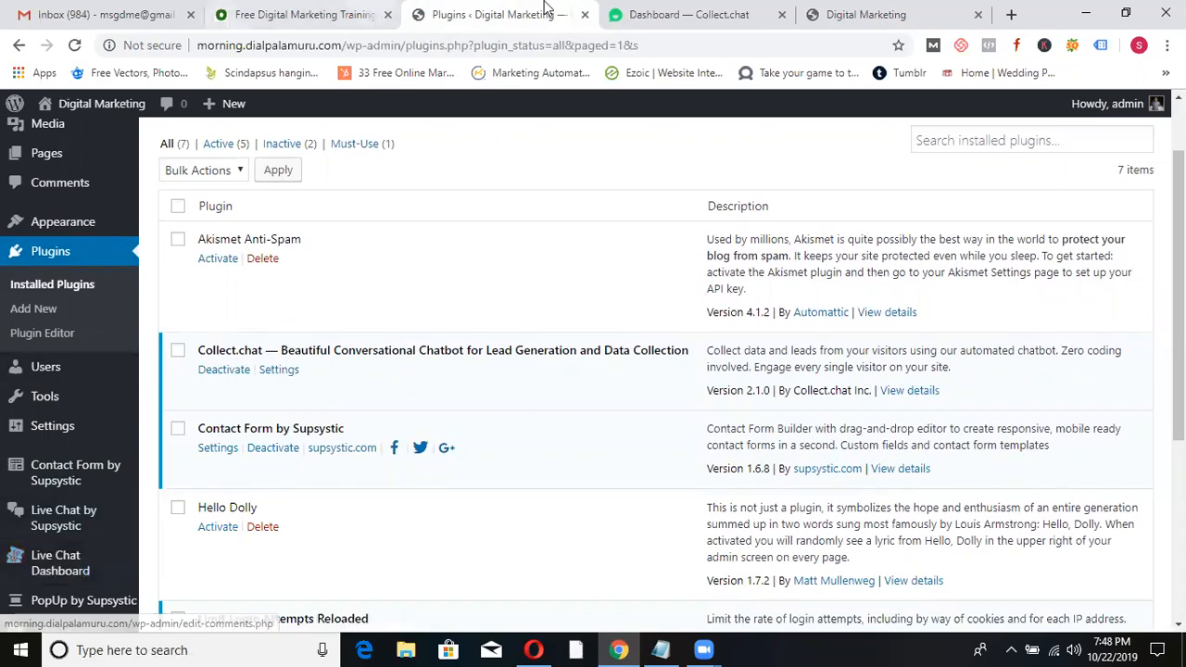
pyautogui.click(739, 16)
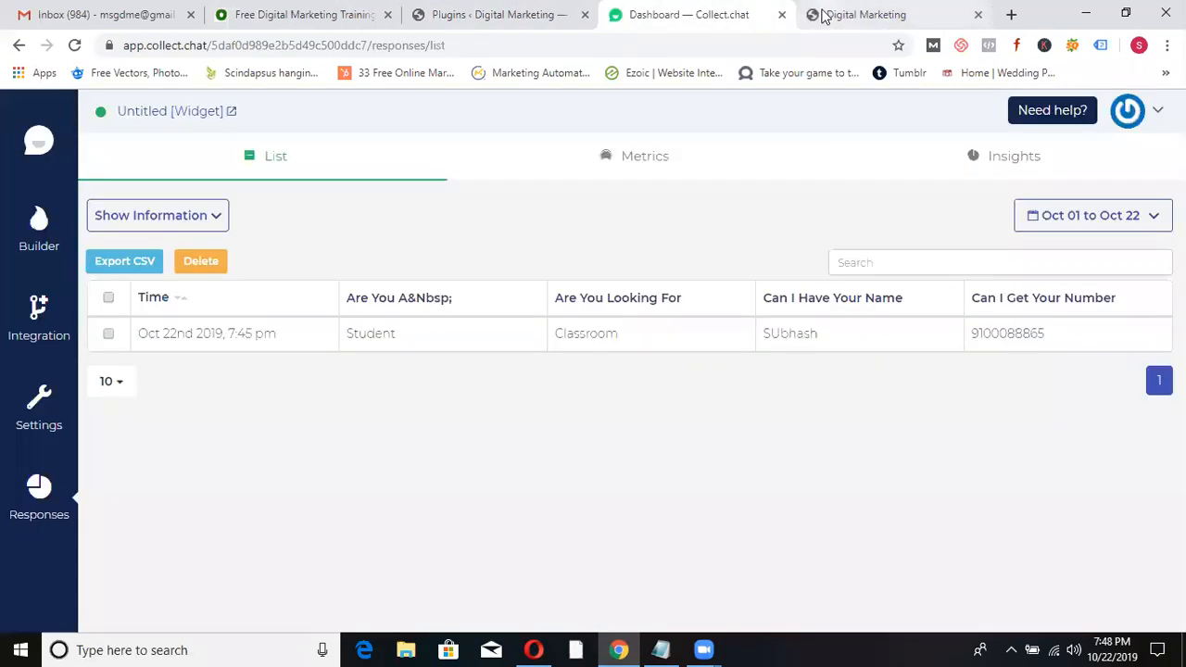
pyautogui.click(781, 16)
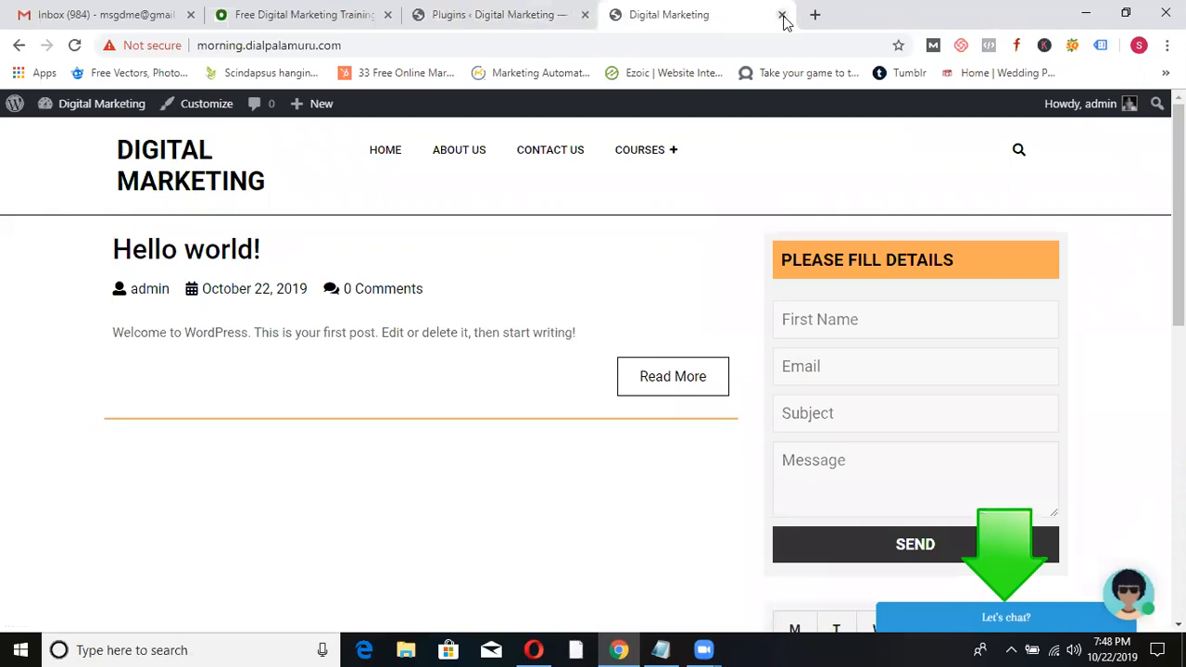
pyautogui.click(519, 12)
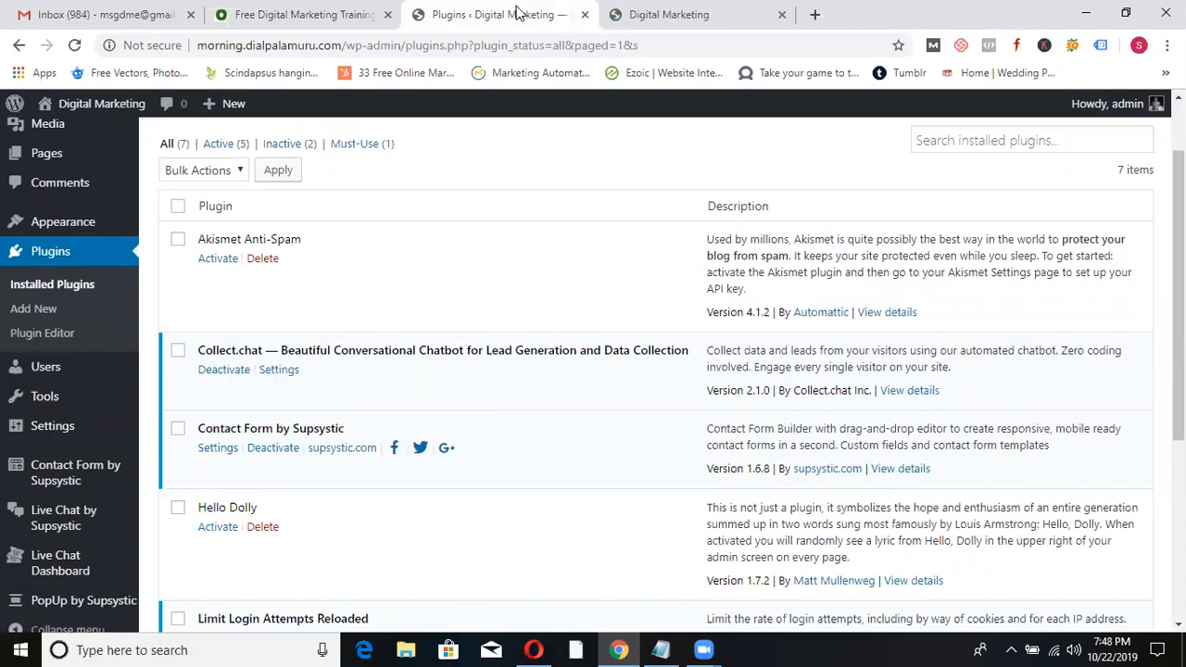
# - Open PopUp by Supsystic from the sidebar and start creating a new popup
pyautogui.moveTo(60, 431)
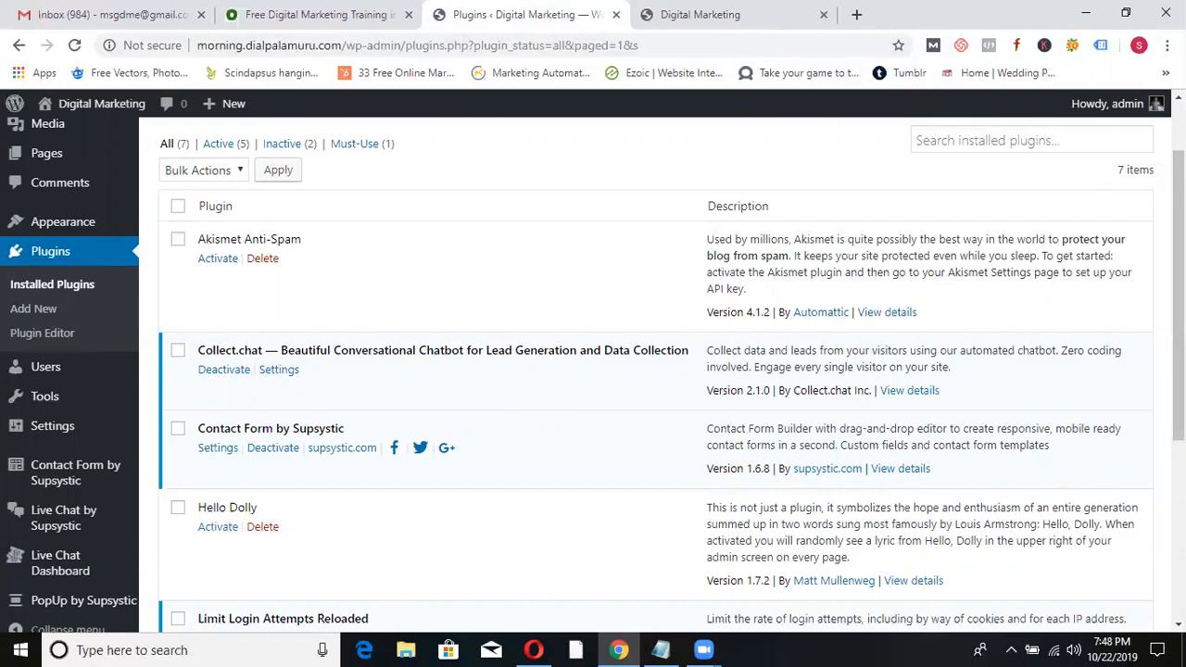
pyautogui.scroll(-2, 1151, 299)
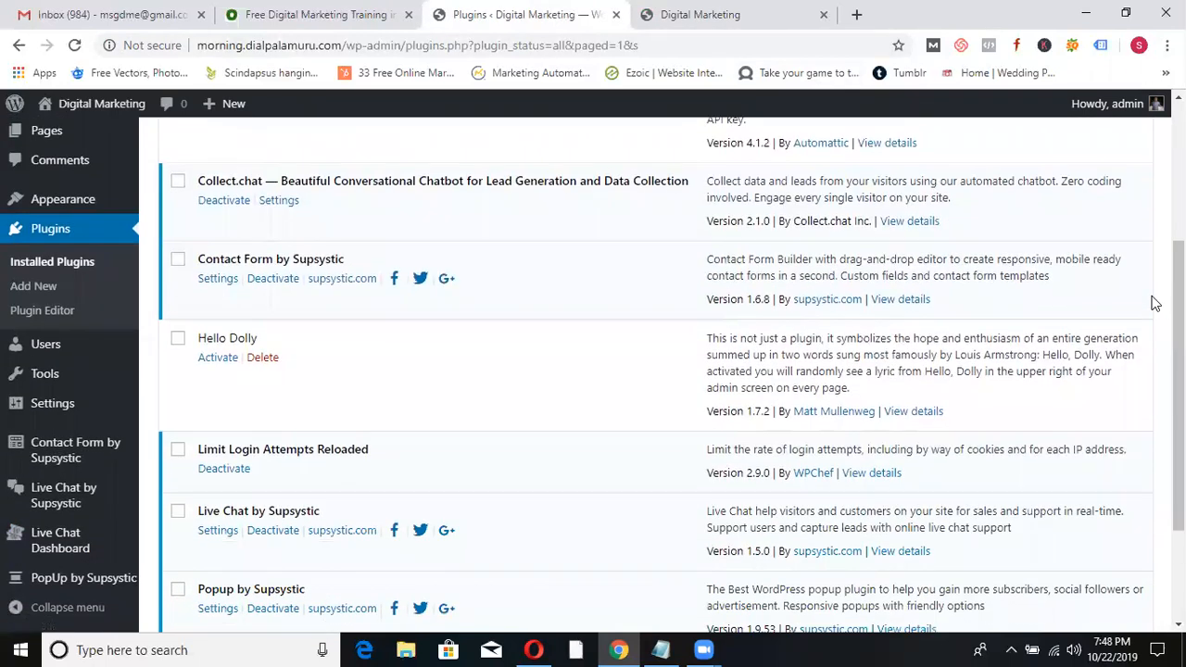
pyautogui.click(89, 578)
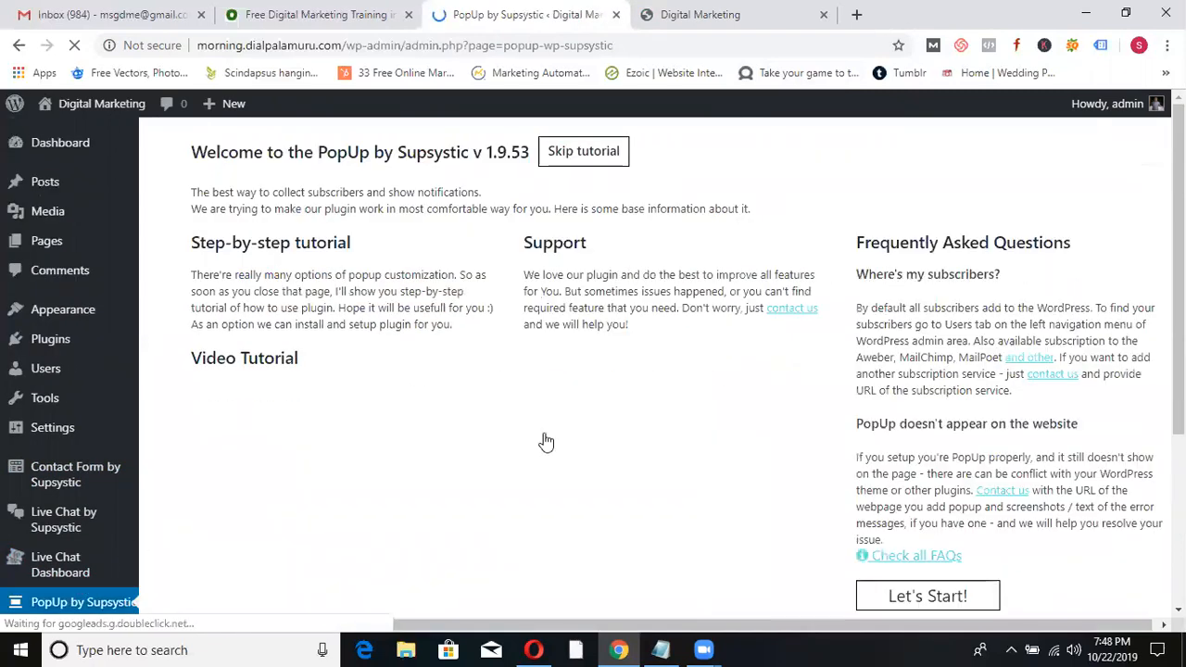
pyautogui.scroll(-2, 938, 436)
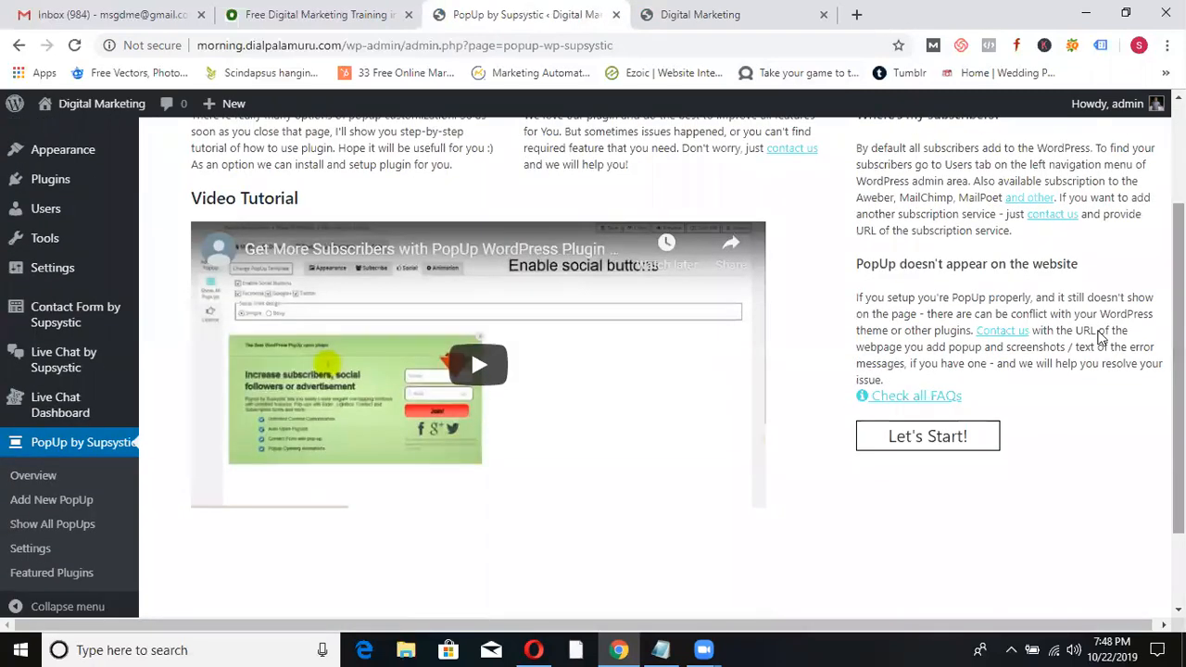
pyautogui.click(939, 437)
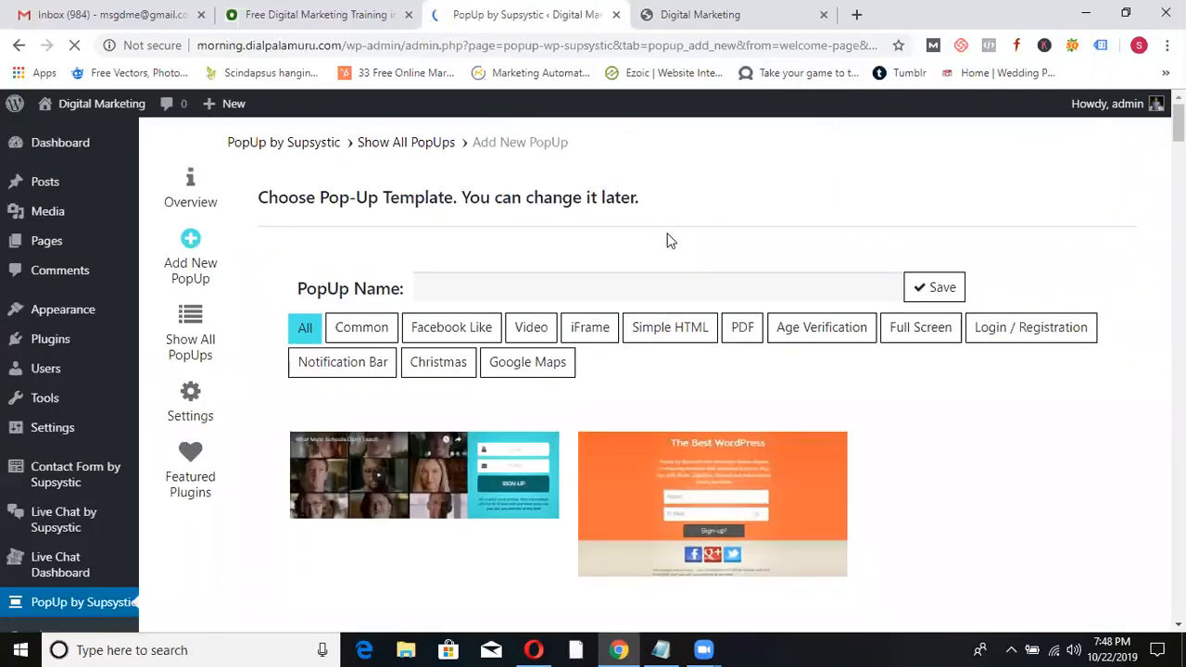
# - Save a popup named 'first' and reload the Digital Marketing site to see the newsletter popup
pyautogui.click(654, 290)
pyautogui.write('f')
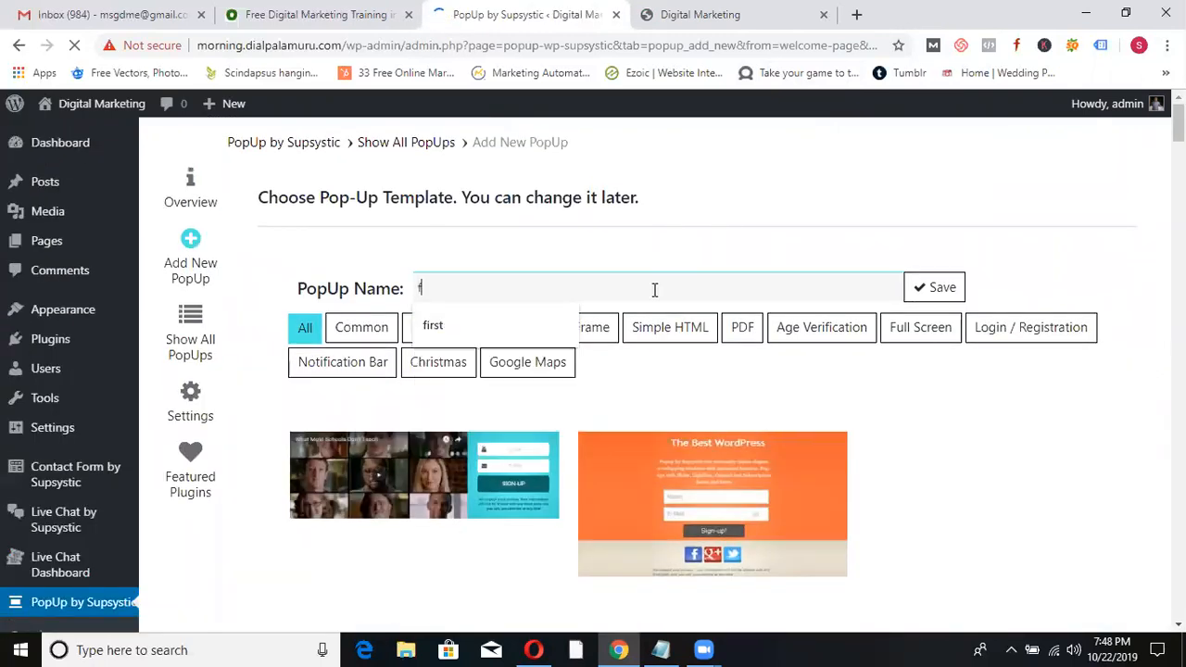
pyautogui.write('irst')
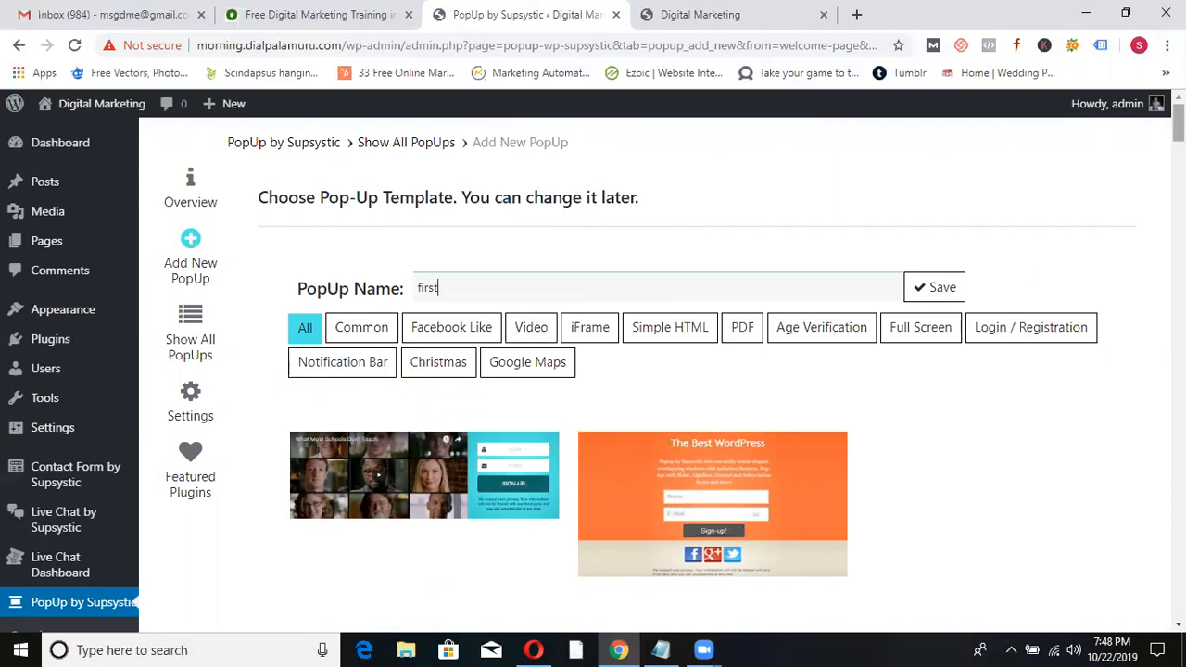
pyautogui.scroll(-2, 1146, 194)
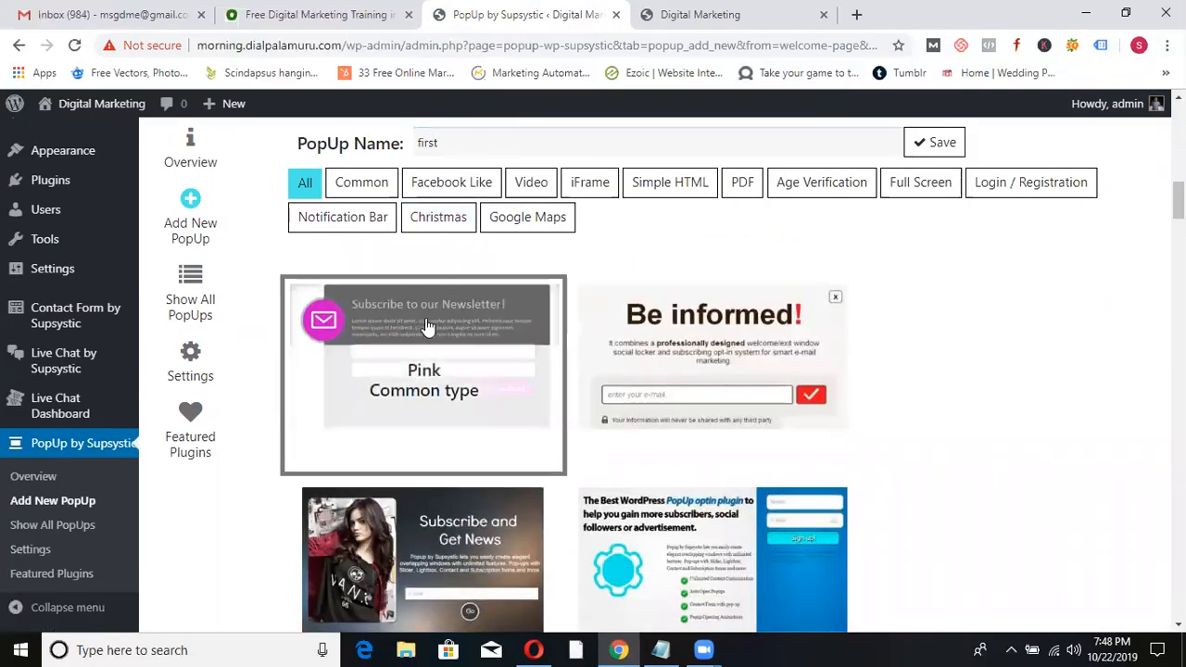
pyautogui.click(941, 143)
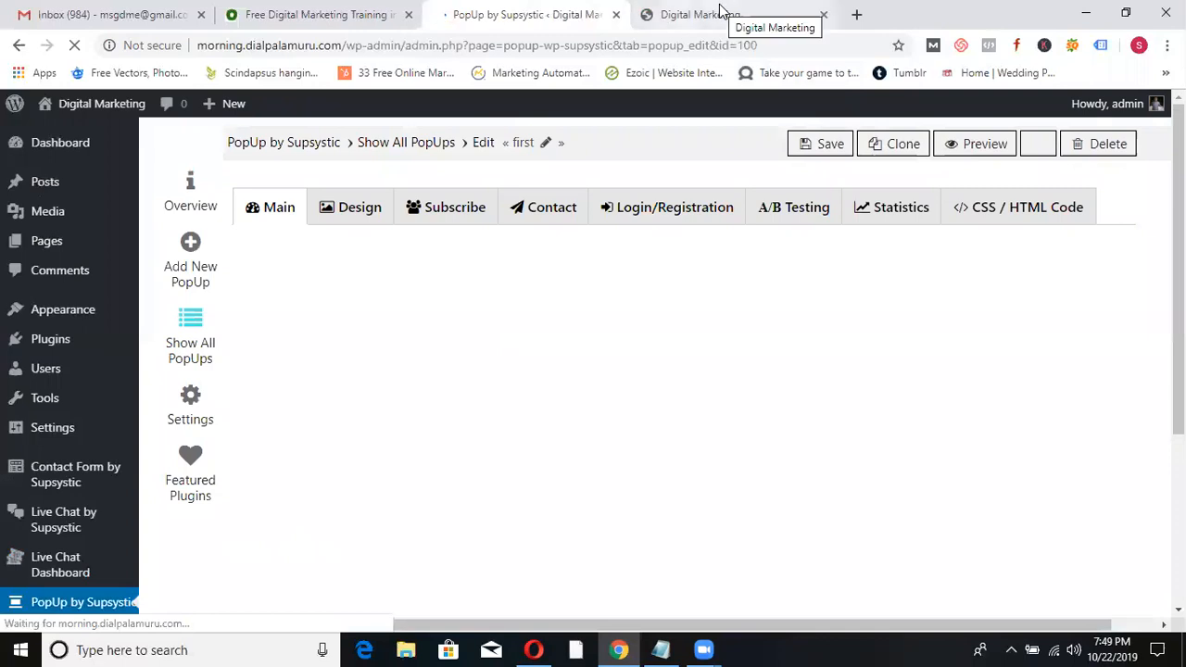
pyautogui.click(690, 15)
pyautogui.click(169, 161)
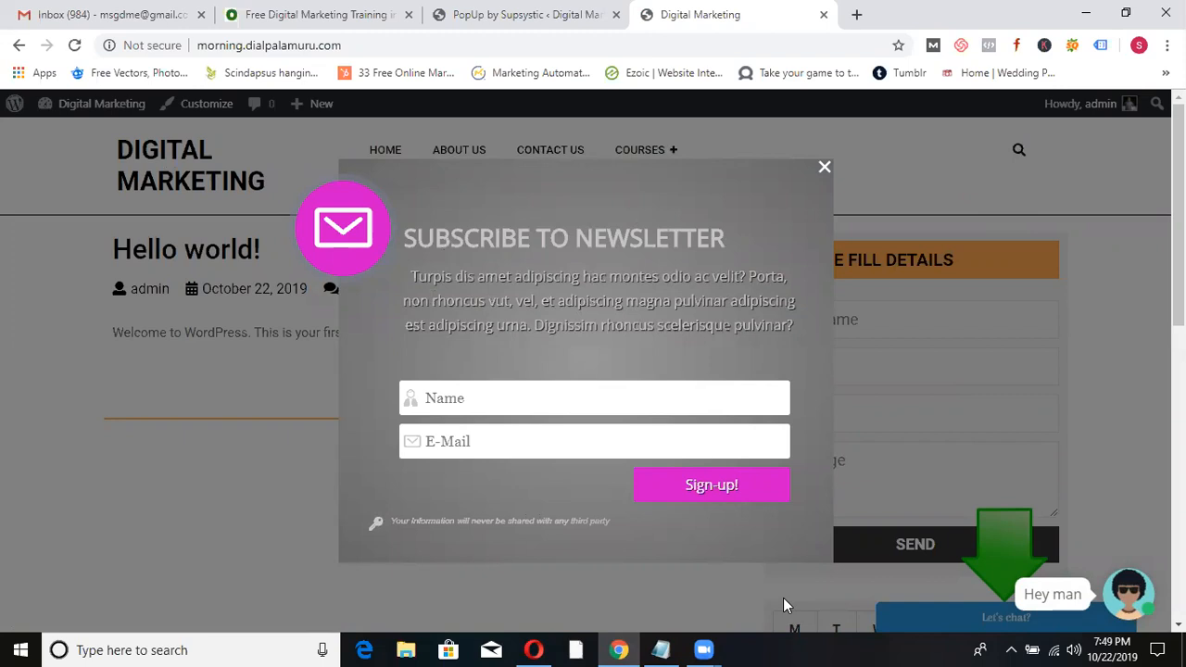
# - Close the Subscribe to Newsletter popup on the site and return to popup 'first' settings
pyautogui.click(737, 639)
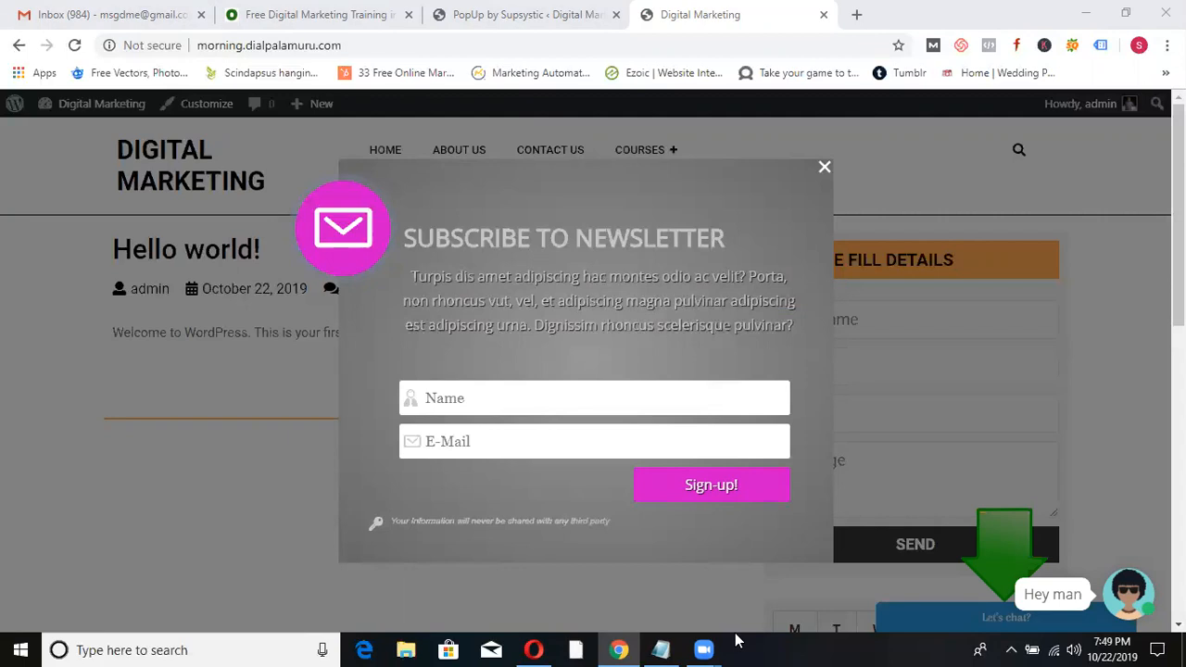
pyautogui.click(825, 168)
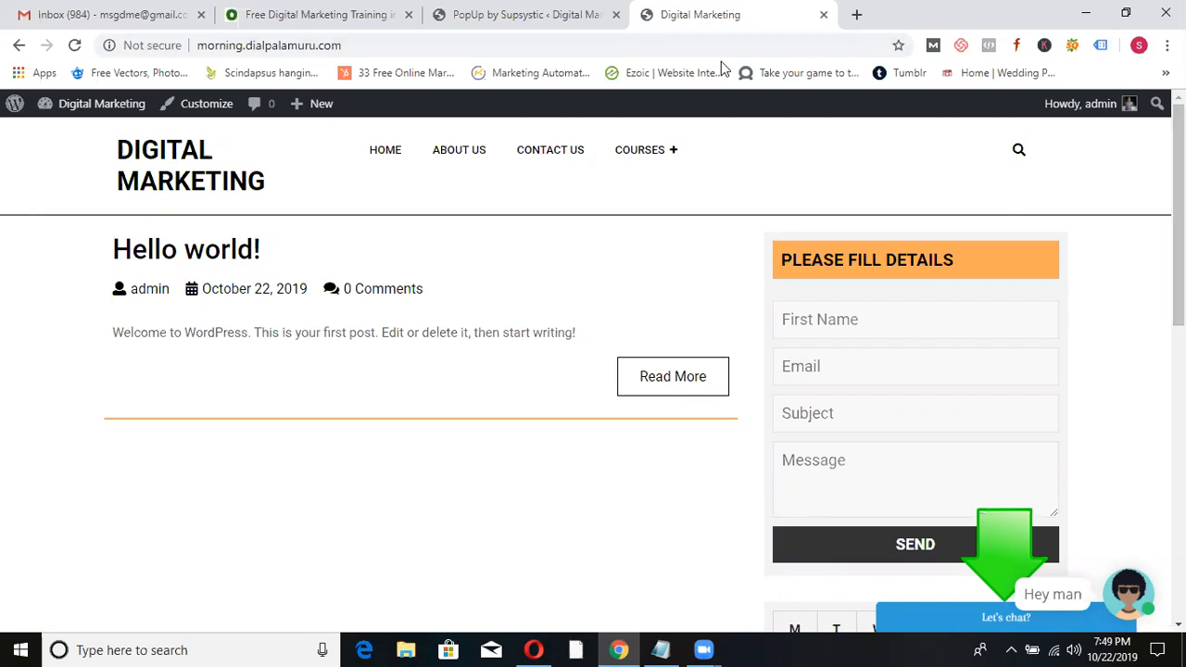
pyautogui.click(508, 17)
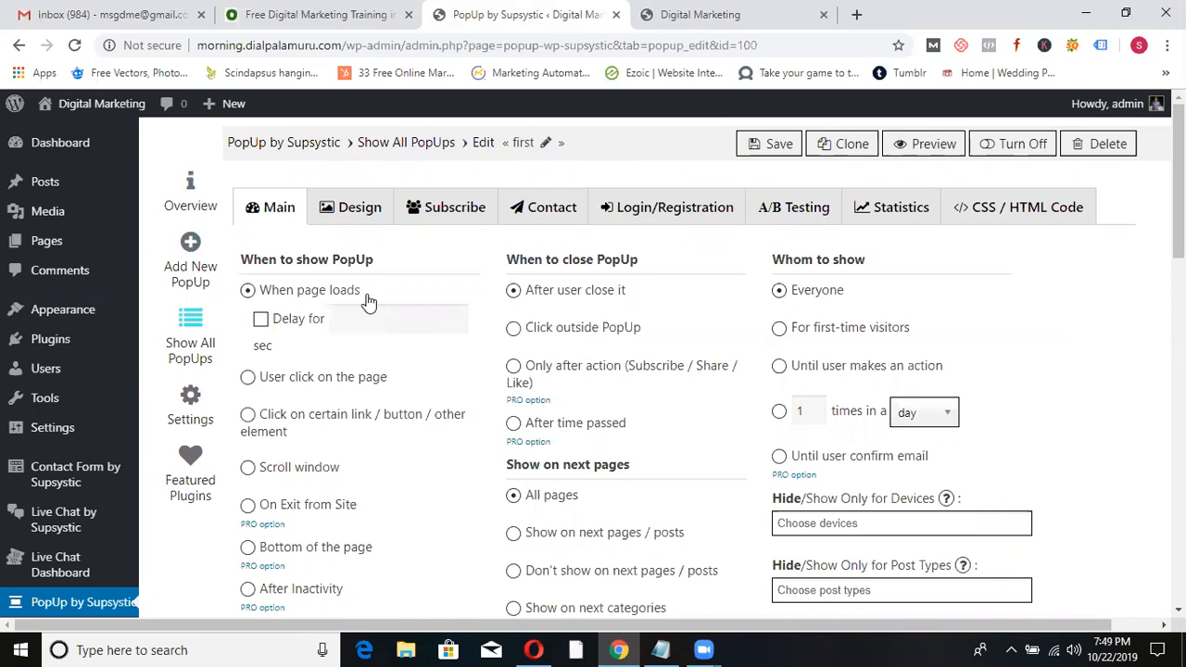
# - Set popup 'first' to appear after a 5-second delay and save it
pyautogui.click(261, 318)
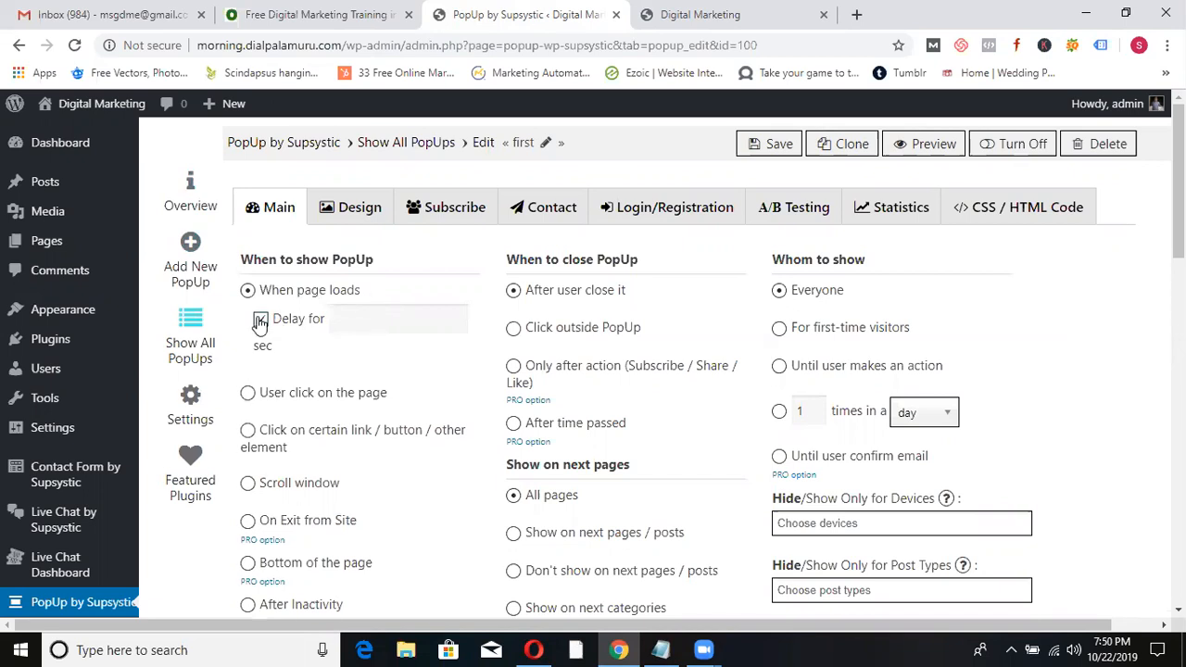
pyautogui.click(387, 325)
pyautogui.write('5')
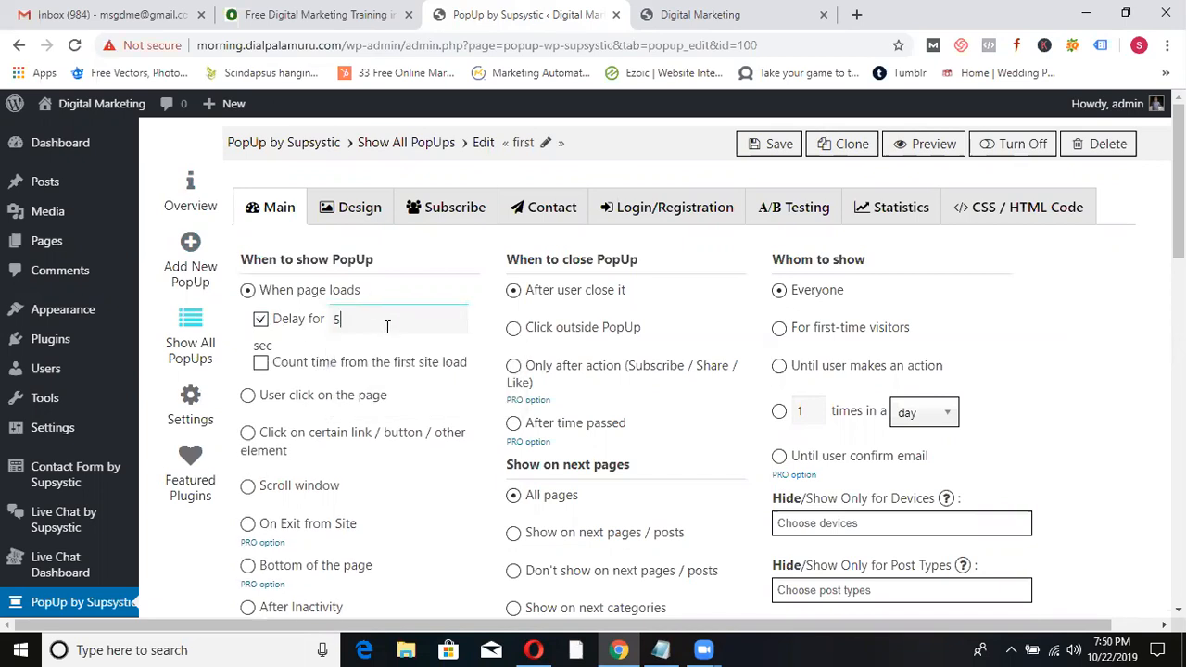
pyautogui.click(758, 145)
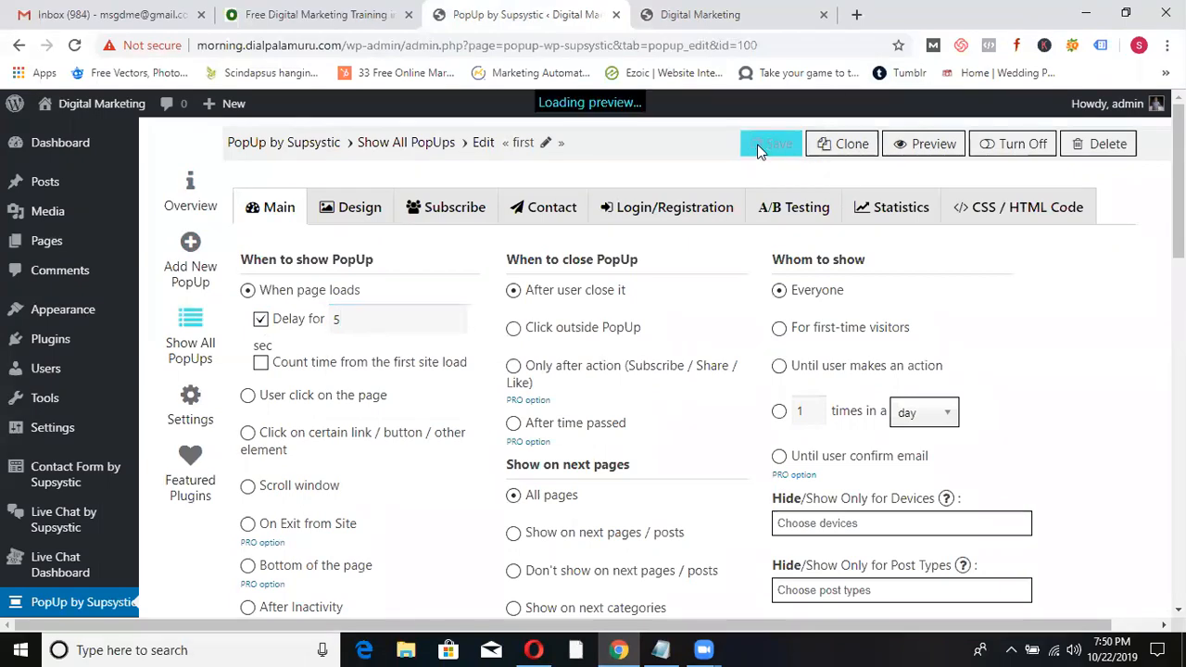
# - Reload the site to test the delayed popup, close it, and return to its settings
pyautogui.click(701, 22)
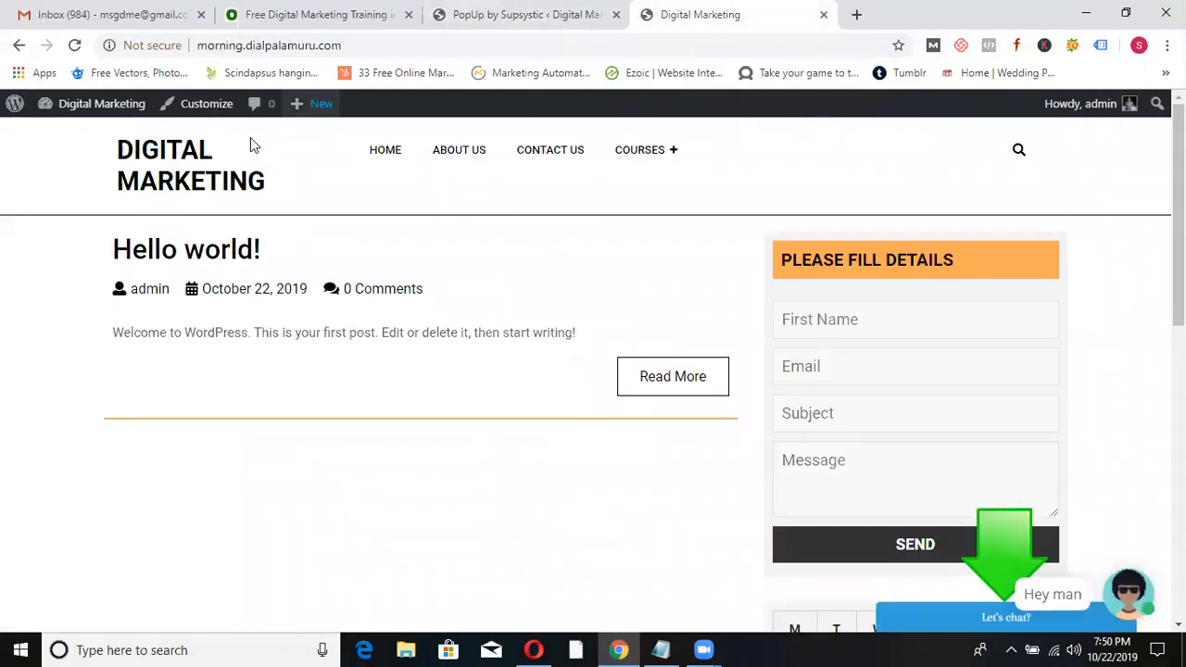
pyautogui.click(184, 153)
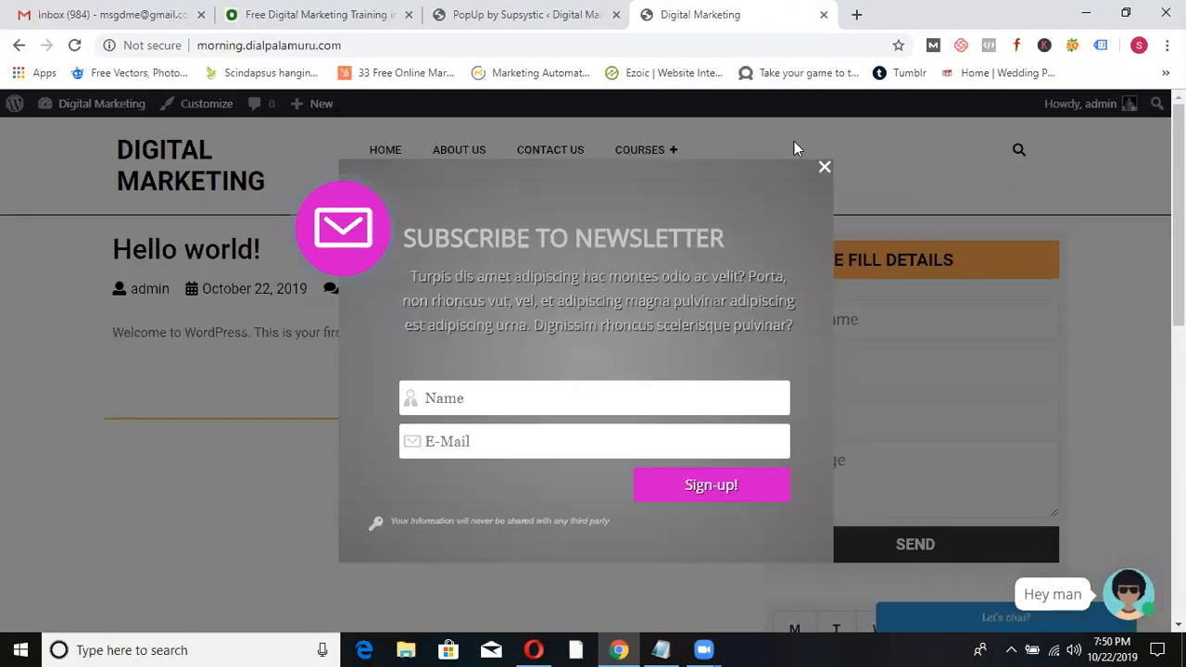
pyautogui.click(825, 170)
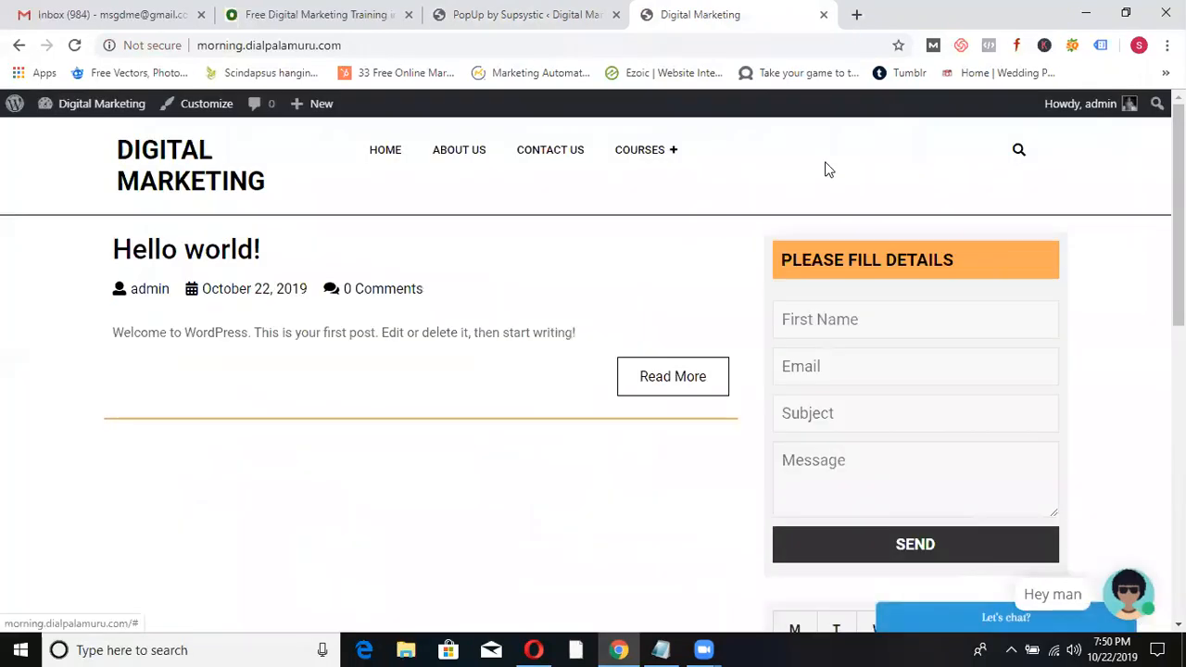
pyautogui.click(490, 9)
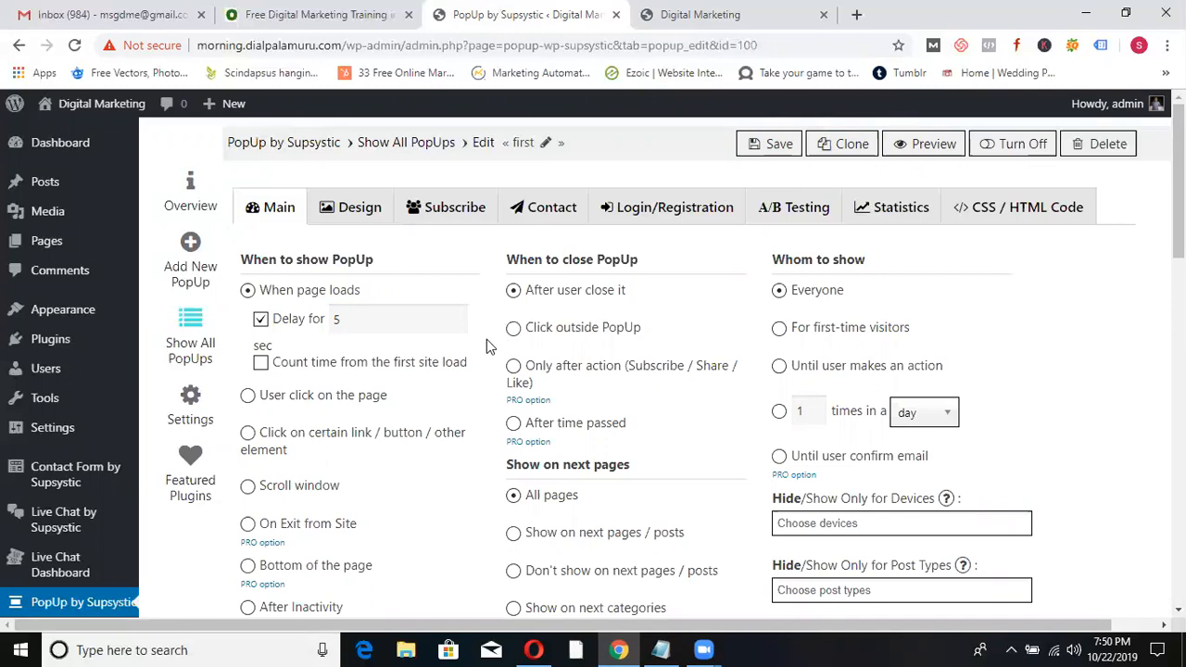
# - Enable 'Click outside PopUp' closing, save, and verify it by clicking outside the popup on the reloaded site
pyautogui.click(512, 329)
pyautogui.click(767, 157)
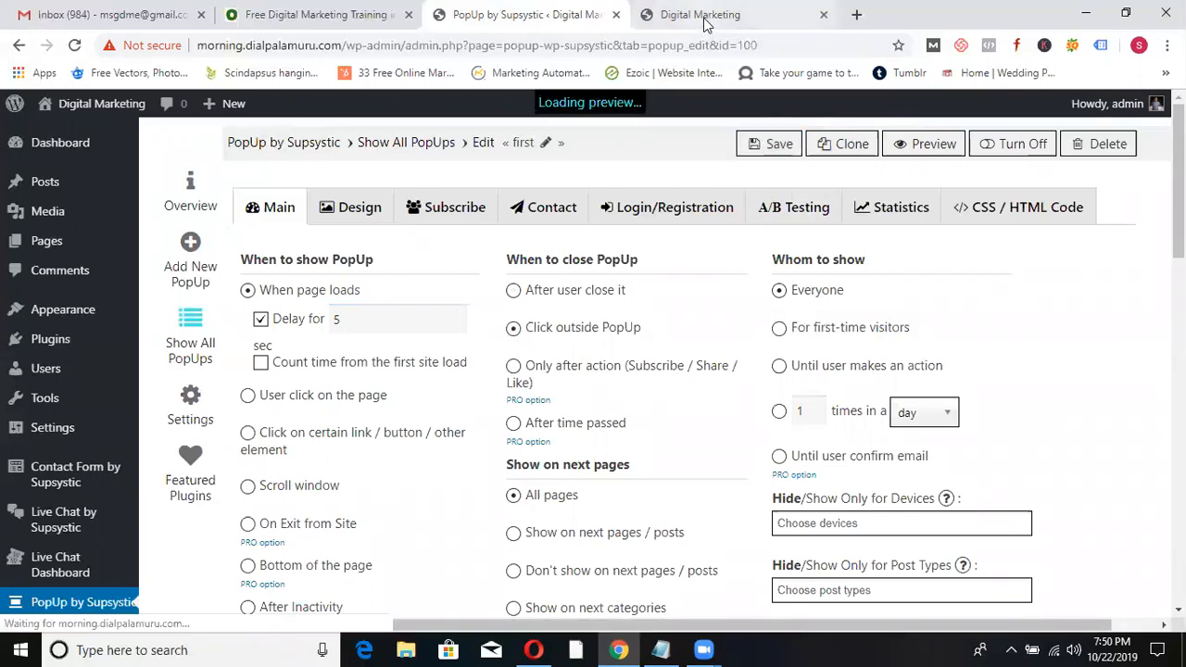
pyautogui.click(704, 19)
pyautogui.click(170, 151)
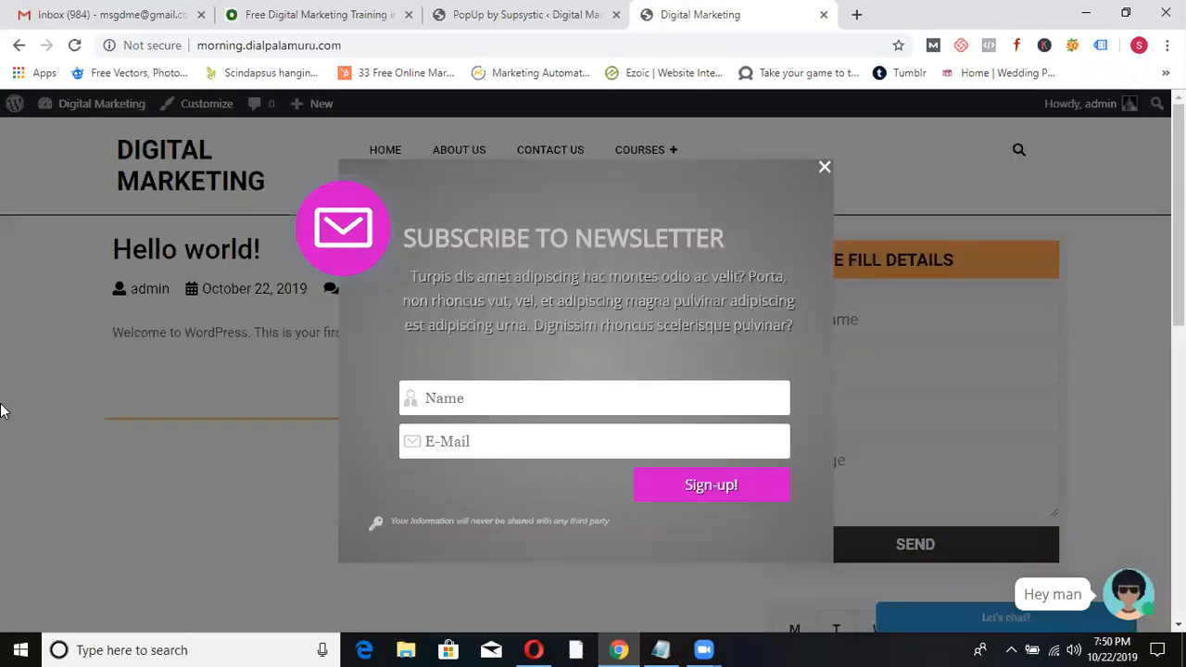
pyautogui.click(57, 405)
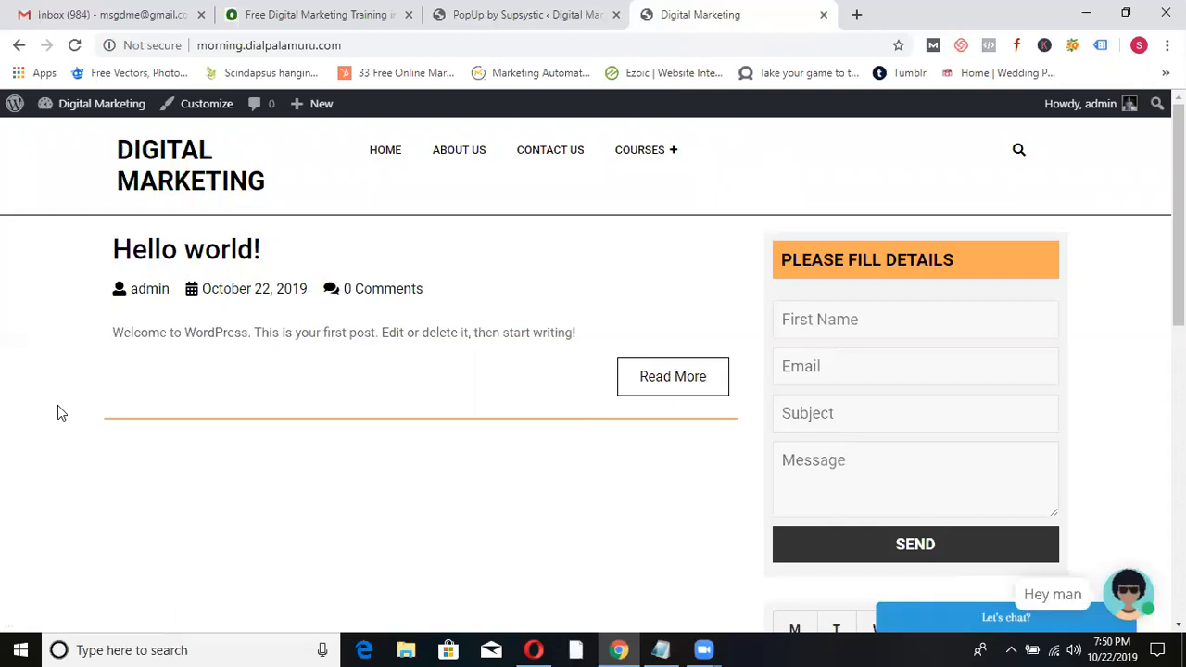
pyautogui.click(498, 13)
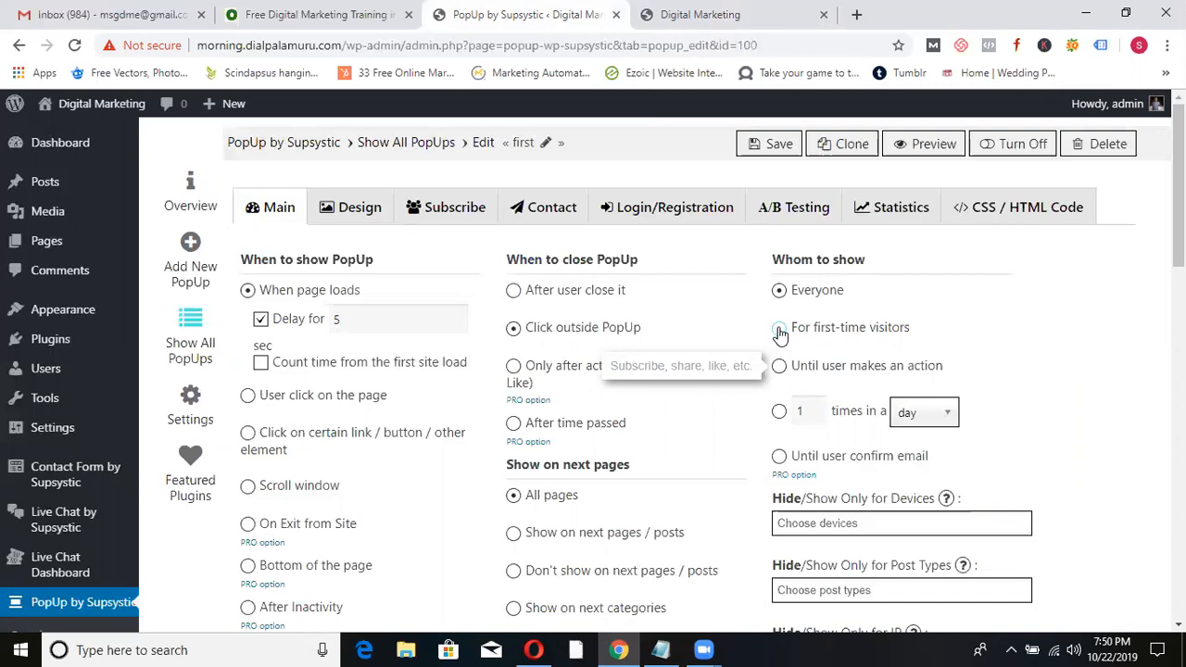
# - Compare the live site's popup with popup 'first' settings in the editor
pyautogui.scroll(-3, 119, 368)
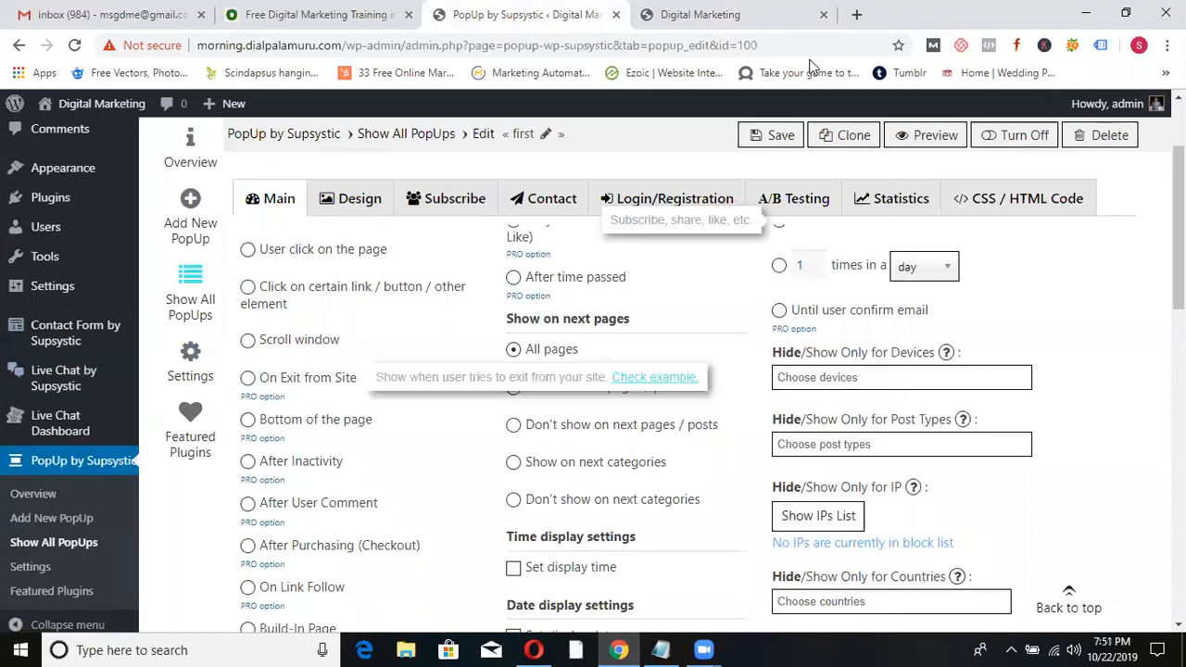
pyautogui.click(747, 18)
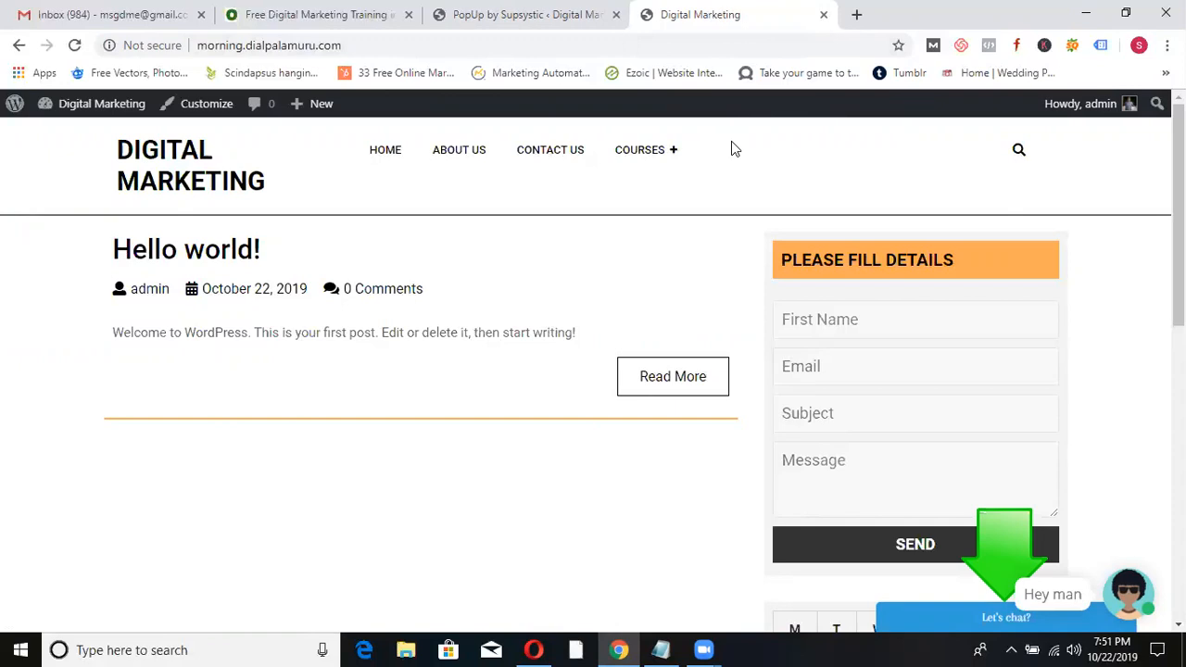
pyautogui.click(556, 15)
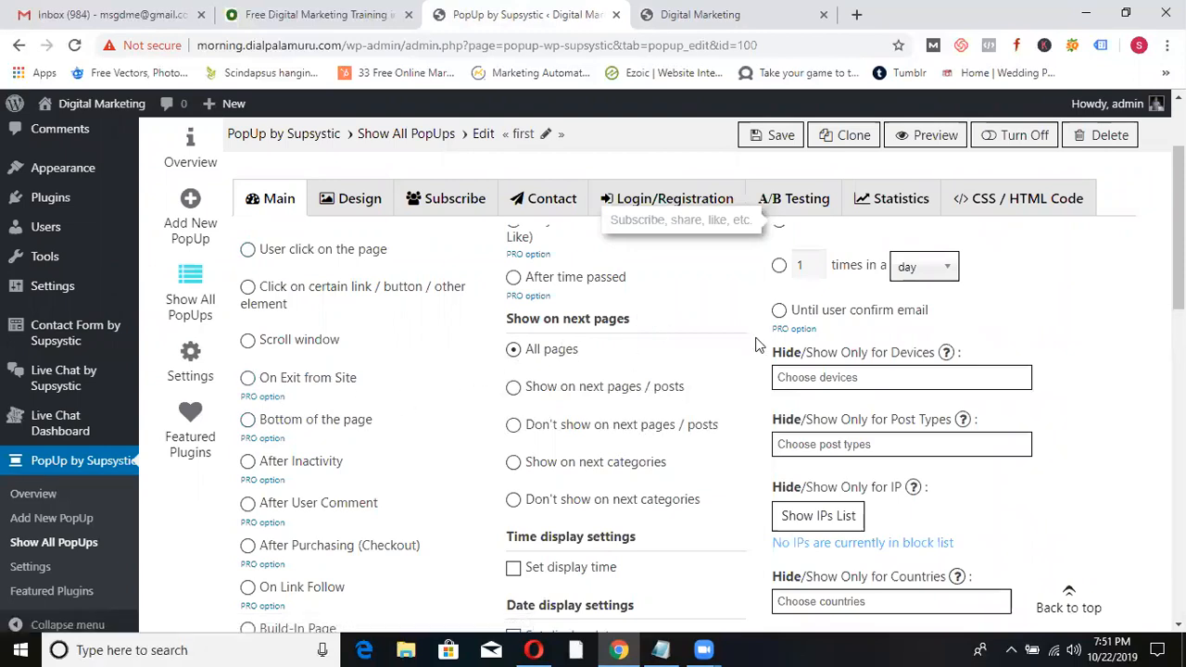
pyautogui.click(725, 17)
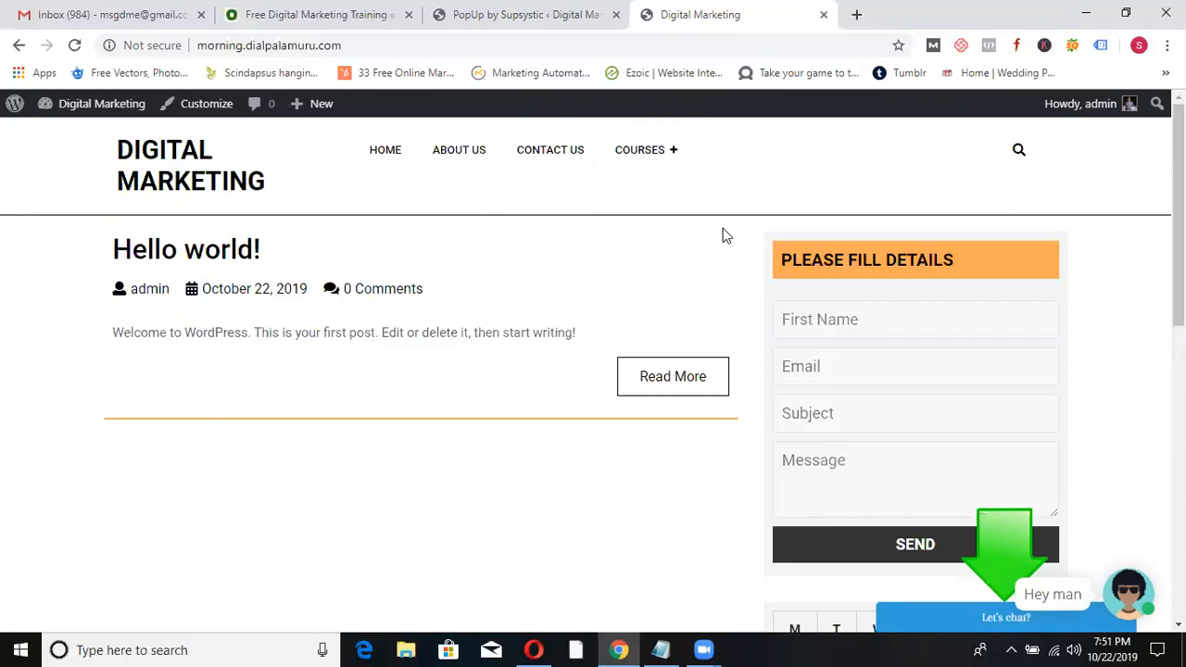
pyautogui.click(527, 25)
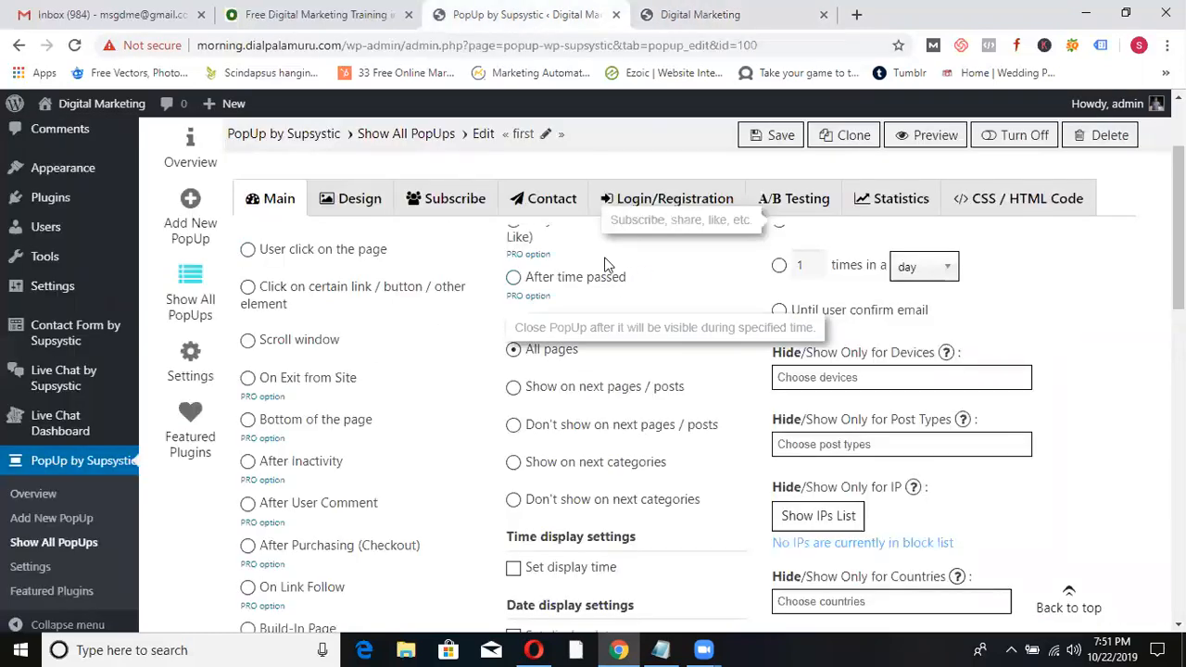
# - Open the Design tab showing 600-pixel width and 0.5 overlay opacity
pyautogui.scroll(2, 1176, 222)
pyautogui.moveTo(524, 357)
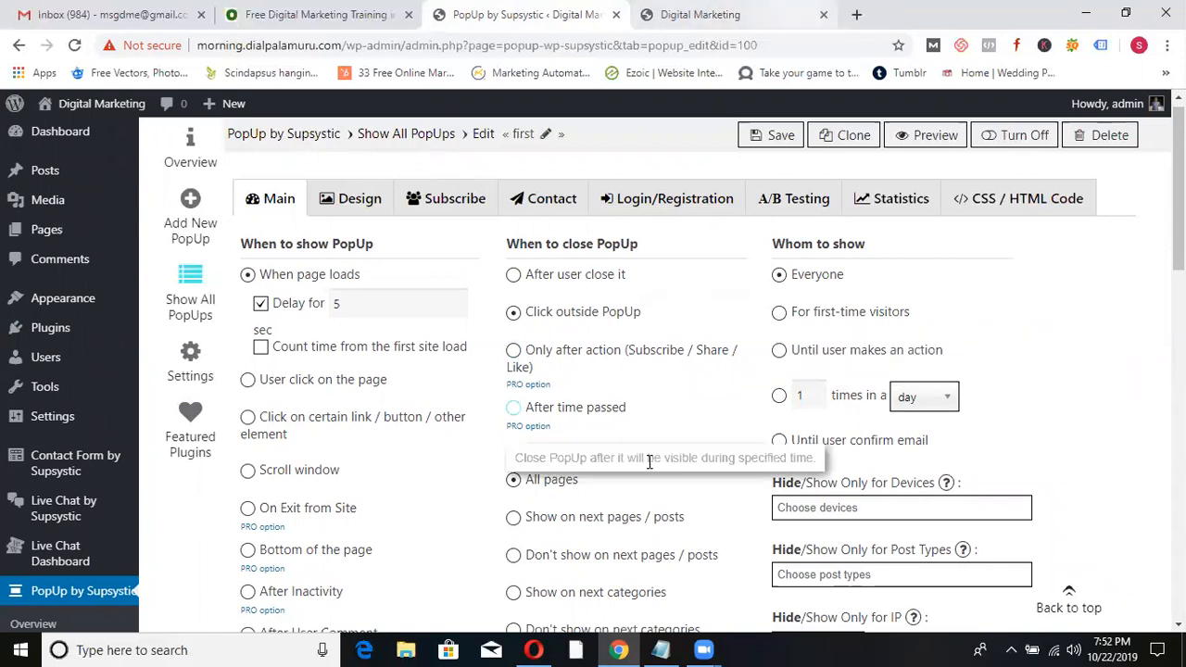
pyautogui.moveTo(670, 648)
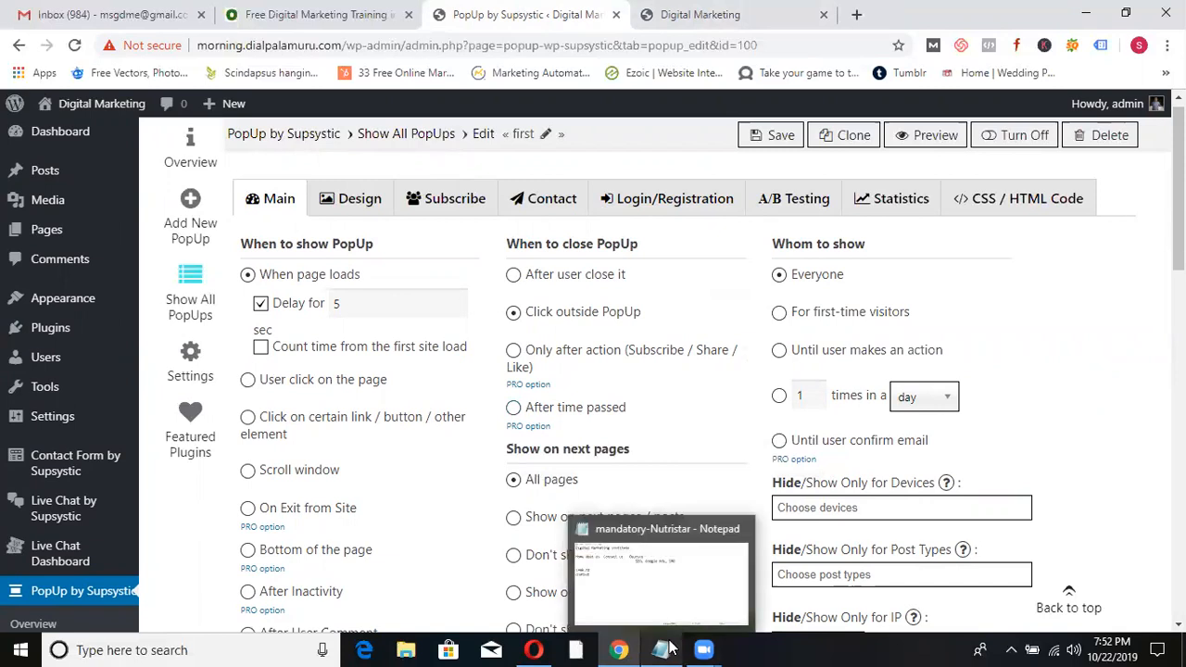
pyautogui.click(346, 200)
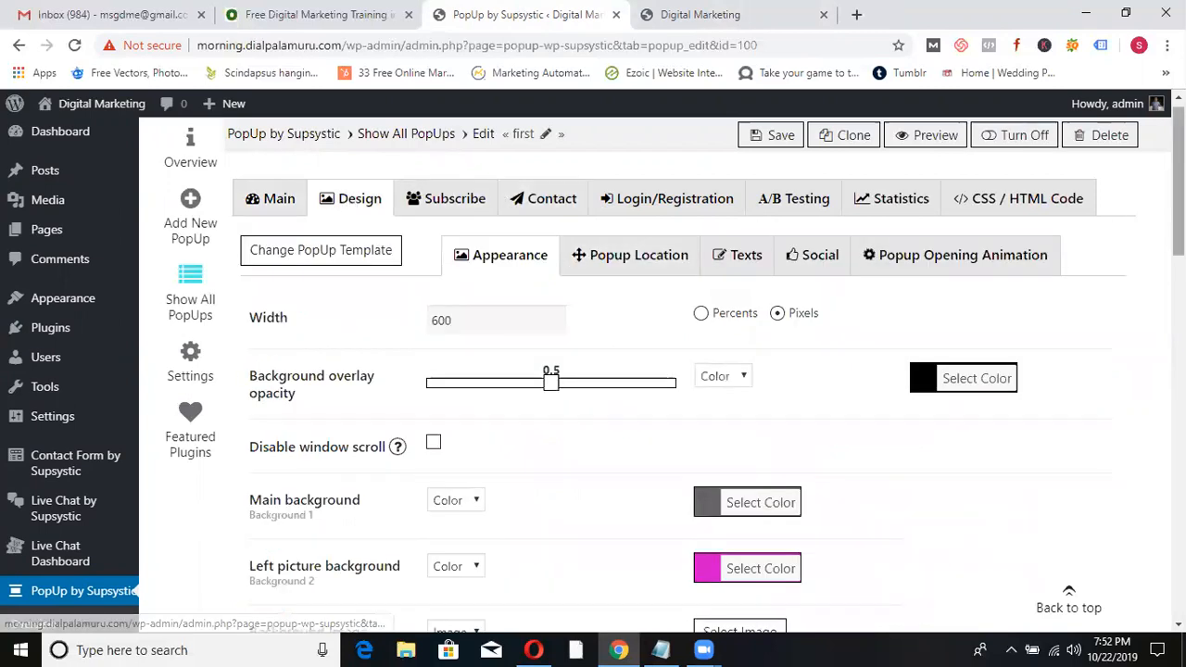
pyautogui.scroll(-2, 868, 255)
pyautogui.scroll(-5, 1153, 432)
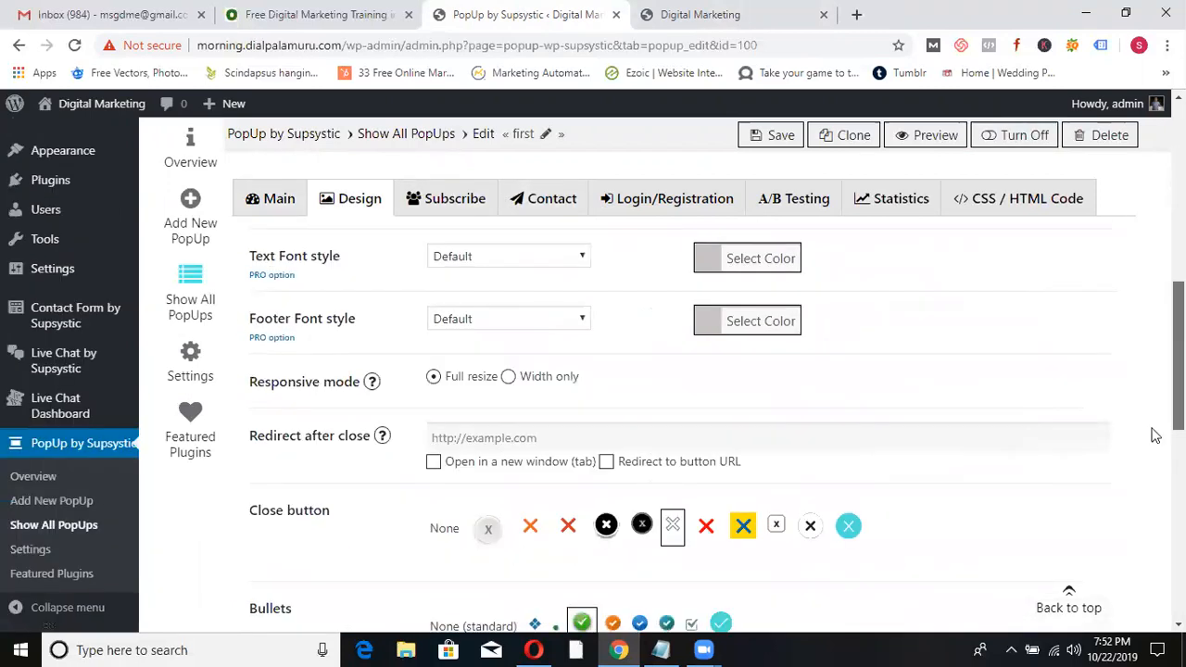
pyautogui.scroll(-2, 1153, 432)
pyautogui.scroll(5, 1154, 431)
pyautogui.scroll(4, 672, 416)
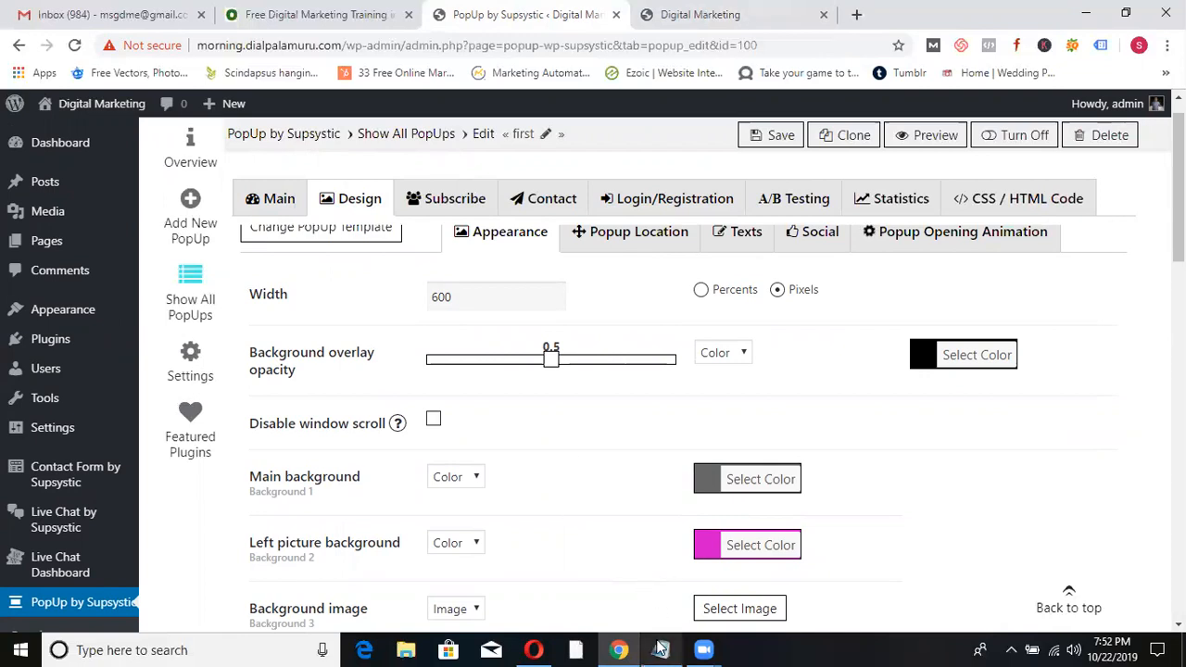
# - Delete all the notes in Notepad, then return to the Free Digital Marketing Training page
pyautogui.moveTo(661, 649)
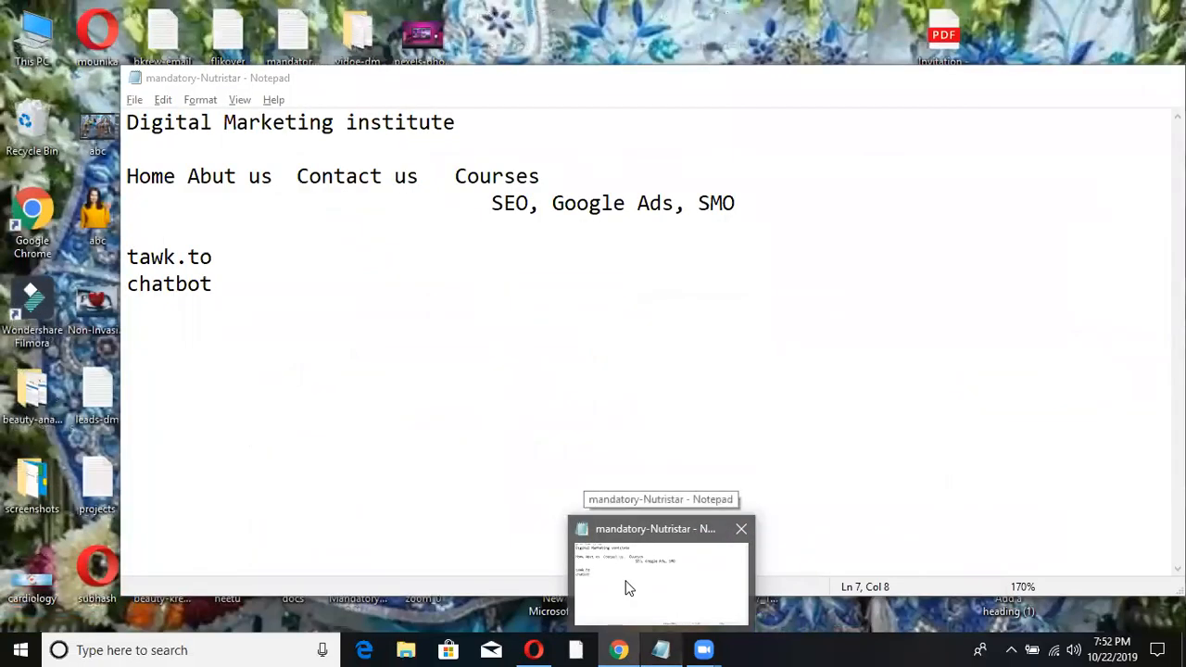
pyautogui.click(627, 587)
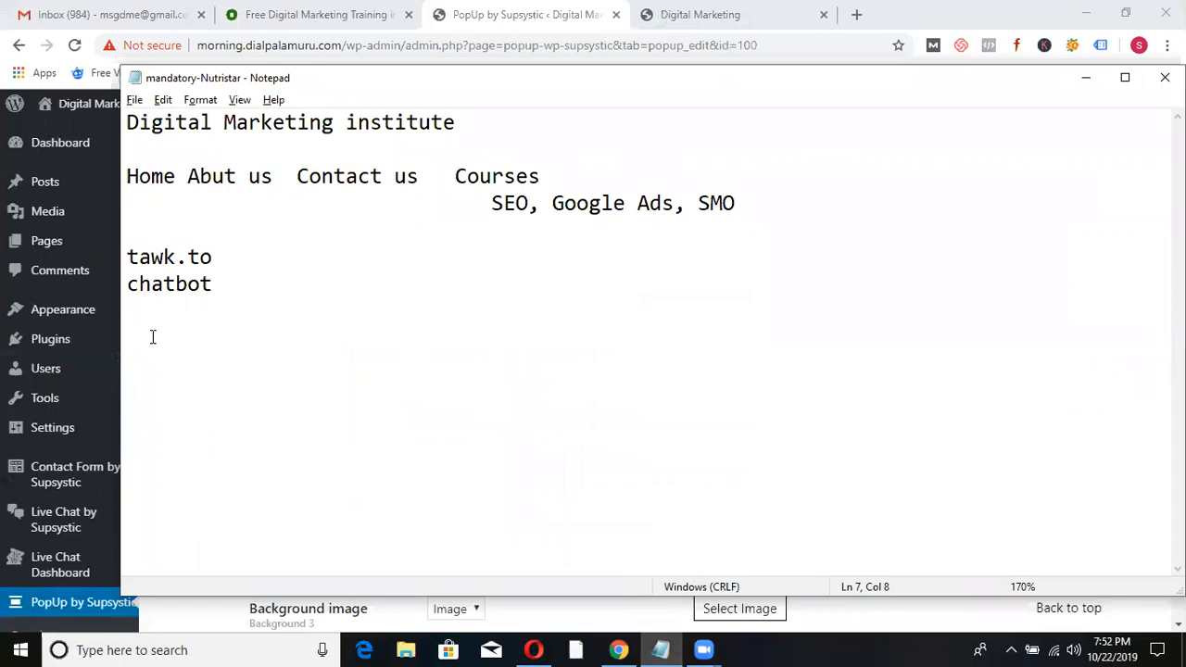
pyautogui.press('Return')
pyautogui.press('Return')
pyautogui.hotkey('ctrl', 'a')
pyautogui.press('Delete')
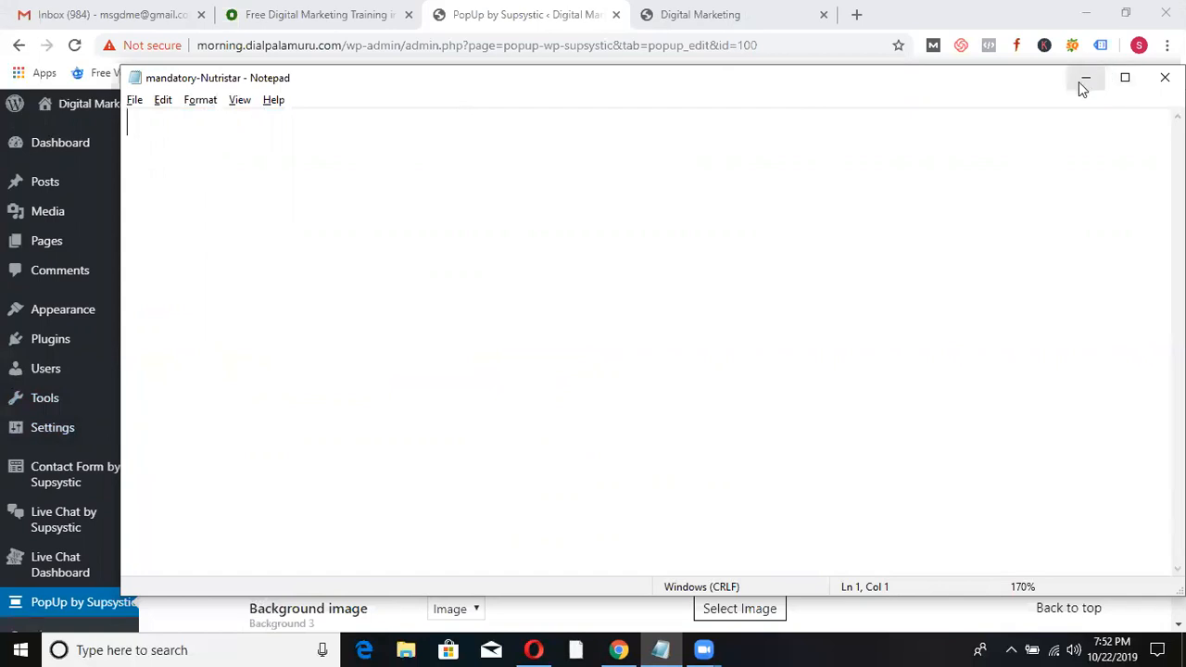
pyautogui.click(320, 14)
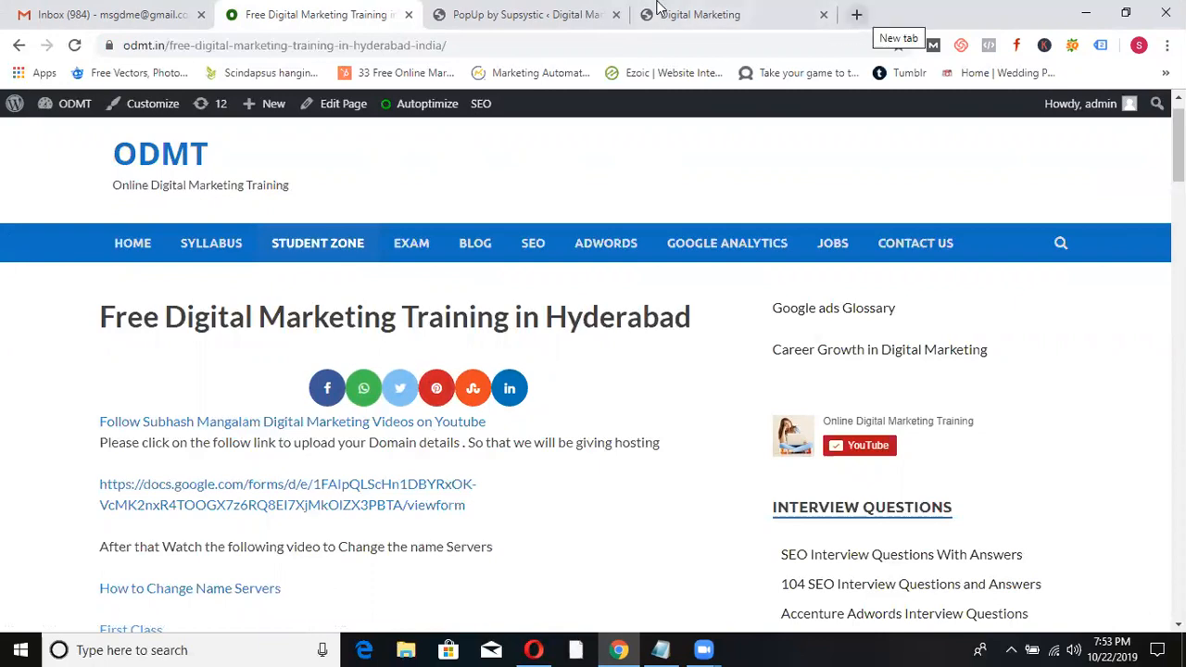
# - Load the Online Digital Marketing Training home page via the ODMT logo
pyautogui.click(192, 159)
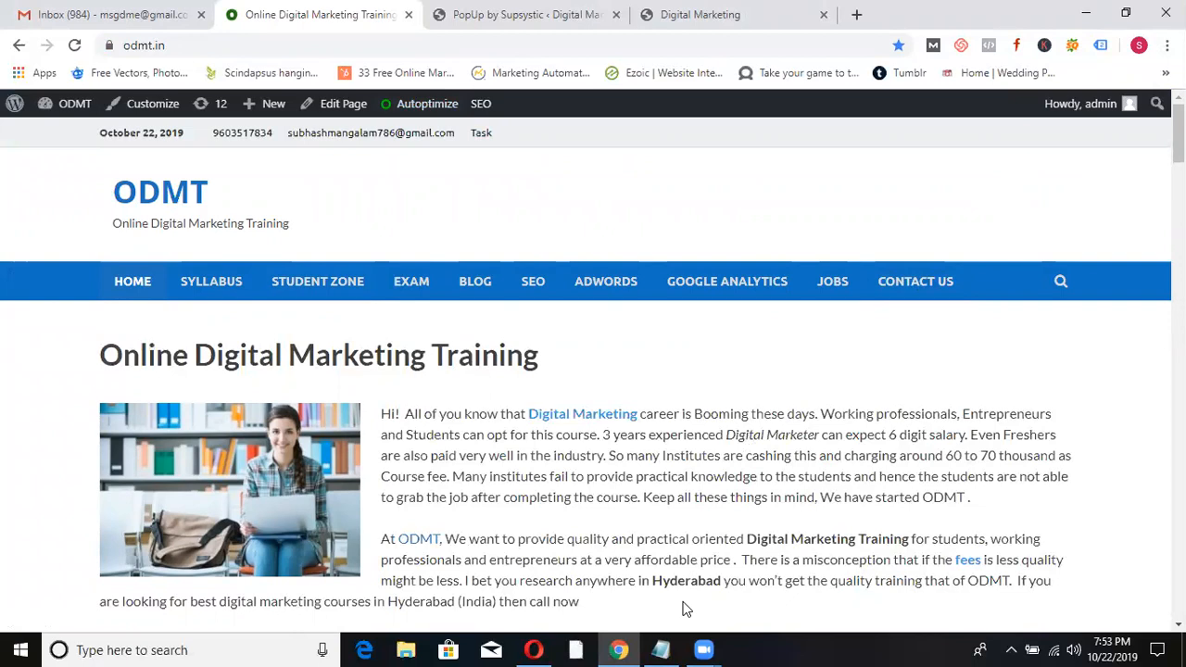
# - In Notepad, list Contact Form, Live chat, Chat bot, Pop up, Social share buttons, Whatsapp on separate lines
pyautogui.moveTo(664, 649)
pyautogui.click(627, 587)
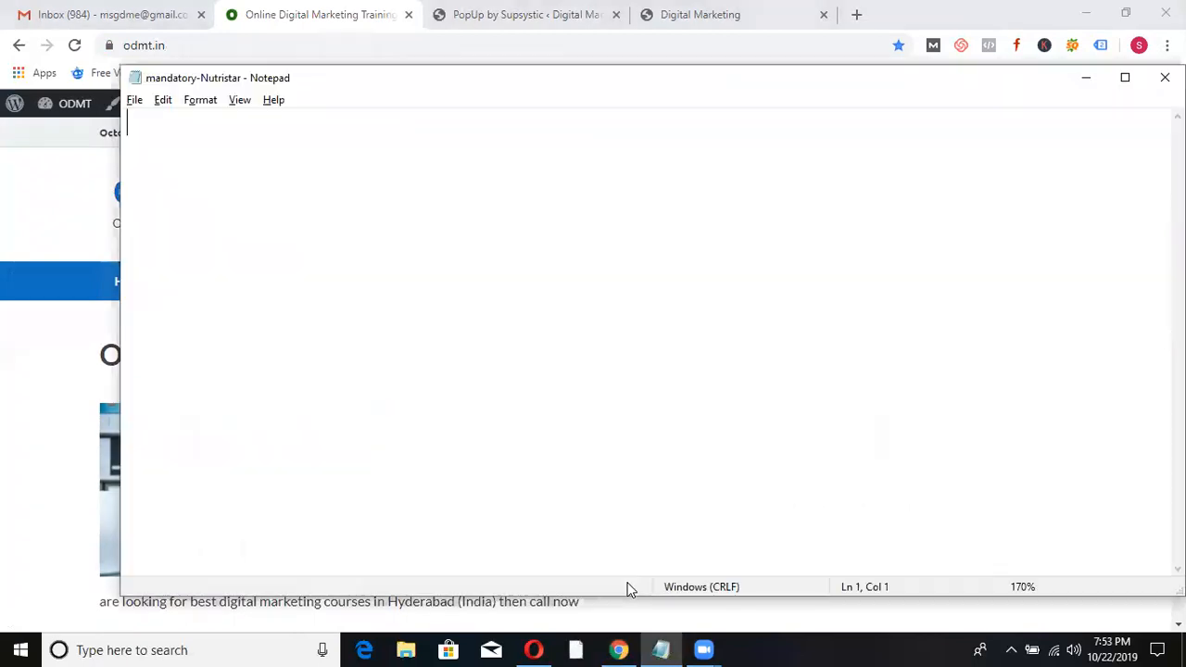
pyautogui.write('Contact Form')
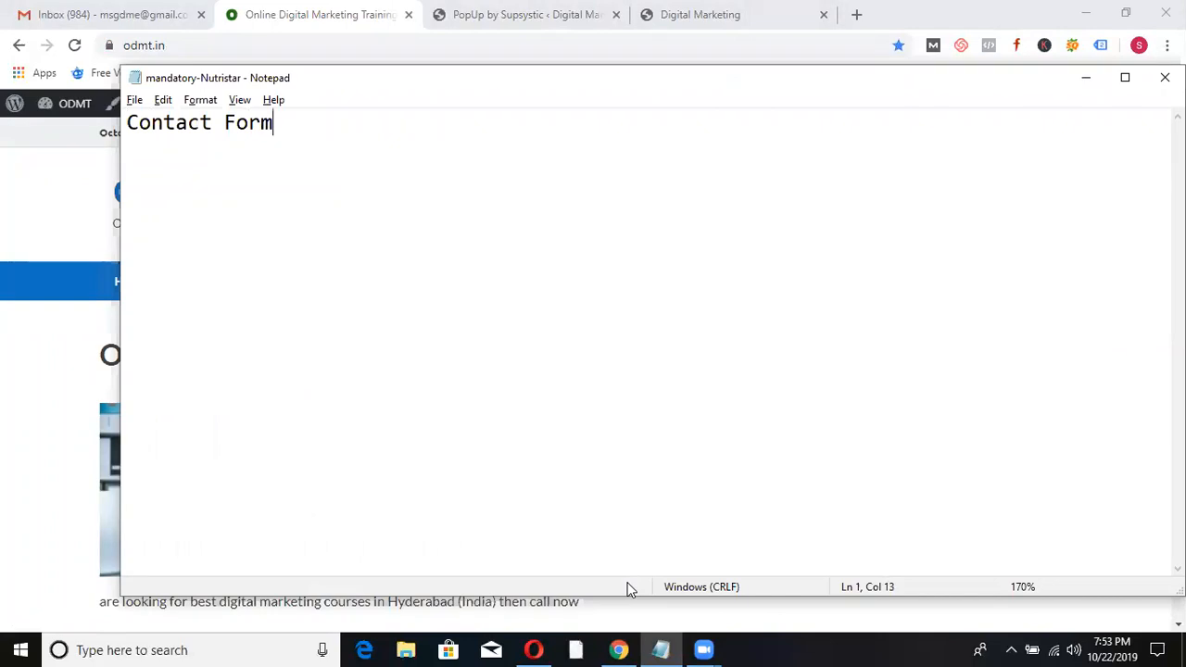
pyautogui.press('Return')
pyautogui.write('Live chat')
pyautogui.press('Return')
pyautogui.write('Chat bot')
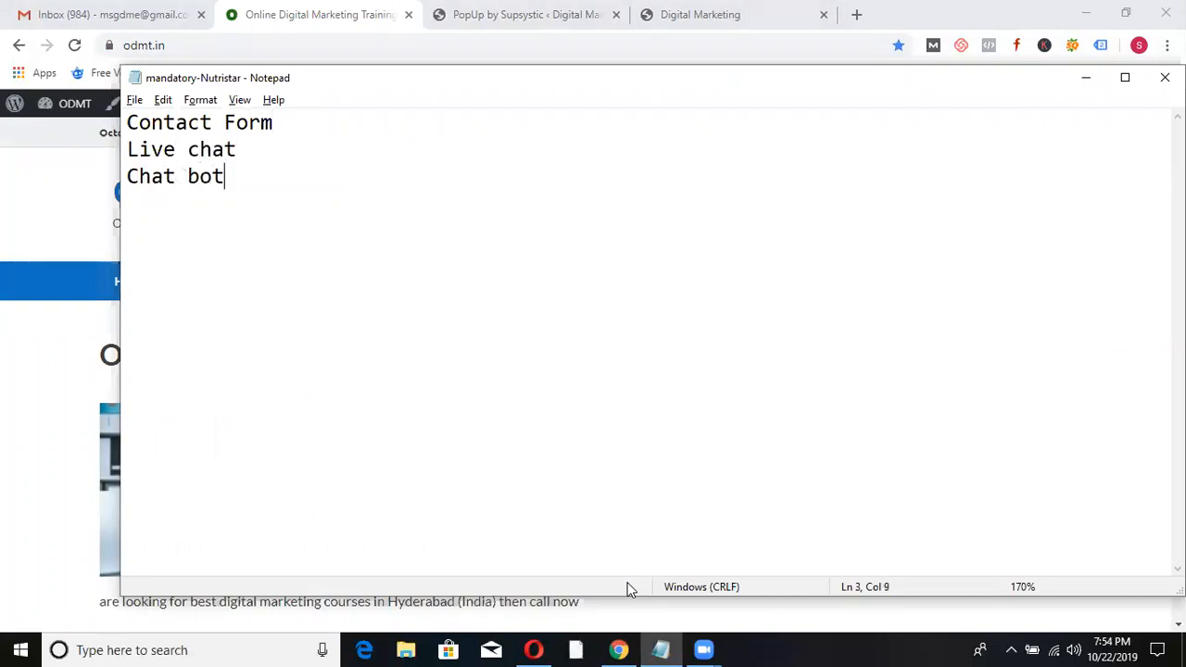
pyautogui.press('Return')
pyautogui.write('Pop up')
pyautogui.press('Return')
pyautogui.write('S')
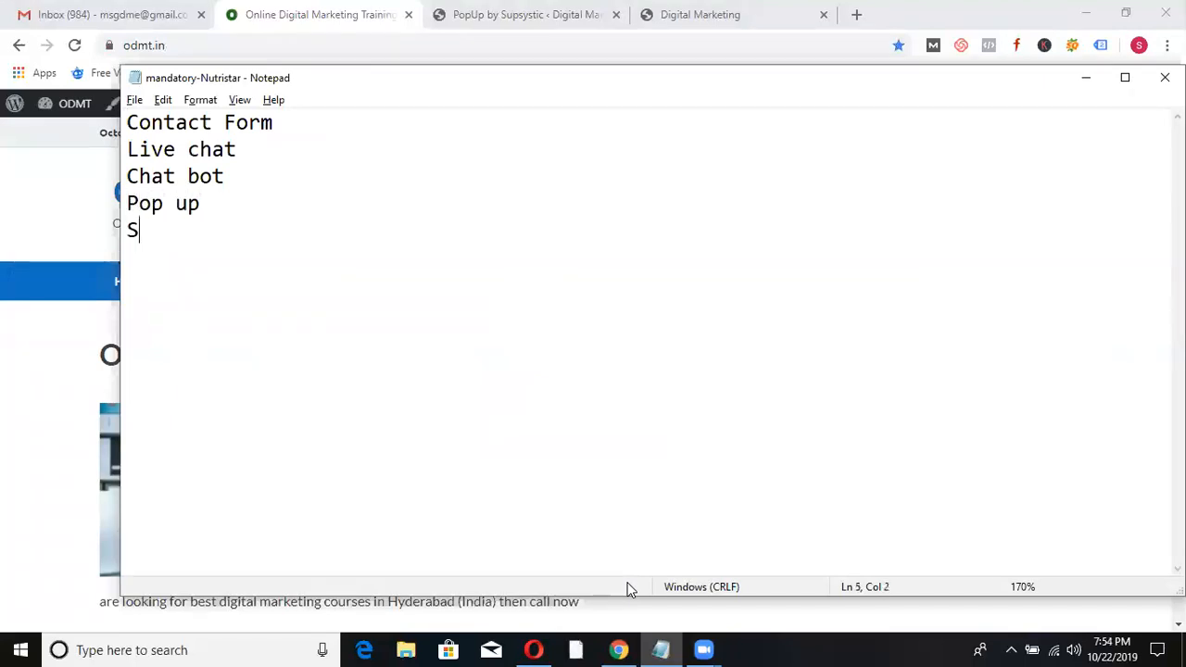
pyautogui.write('cial share buttn')
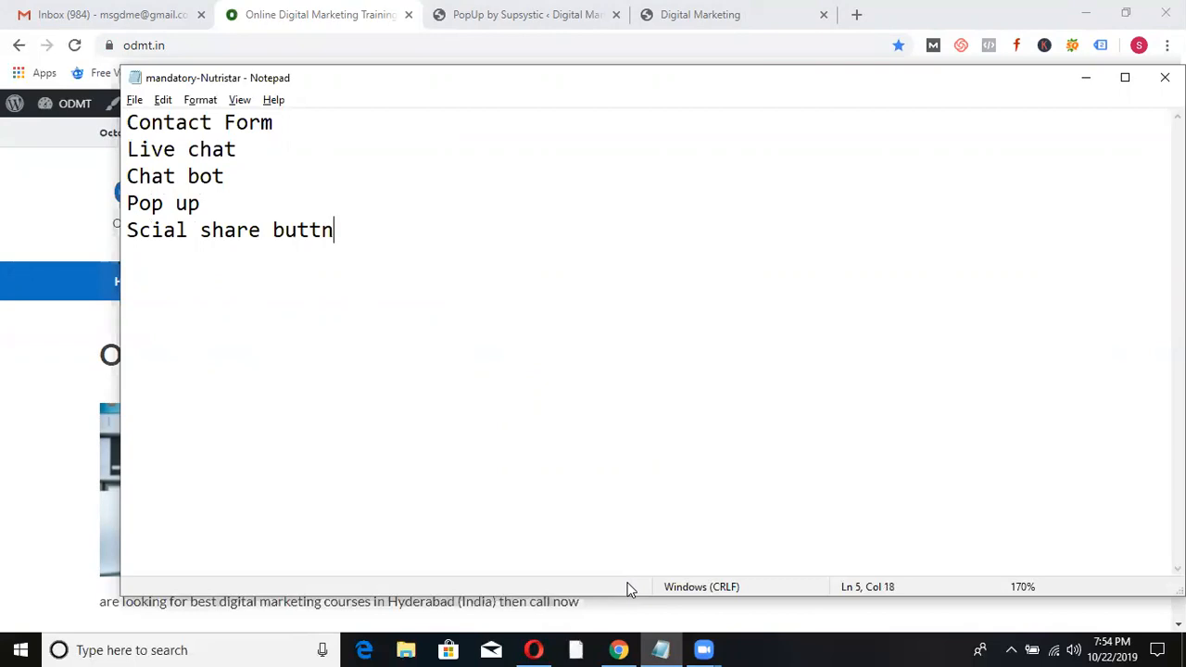
pyautogui.press('BackSpace')
pyautogui.write('ons by')
pyautogui.press('BackSpace')
pyautogui.press('Return')
pyautogui.write('Whatsapp')
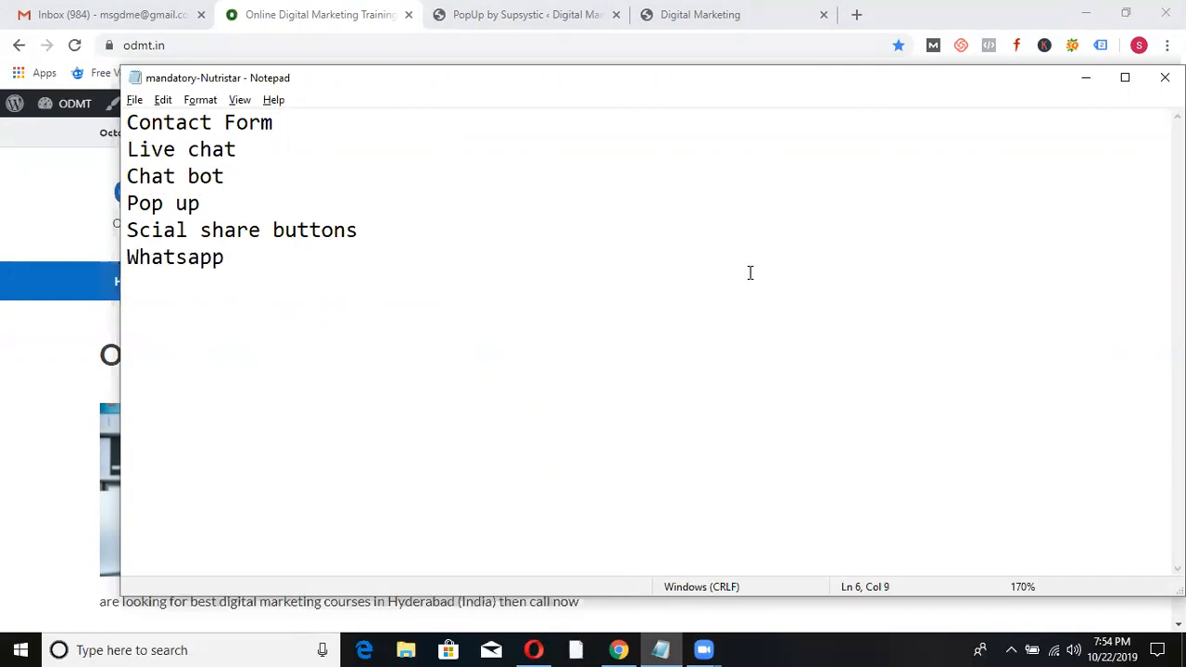
# - Tag Contact Form and Live chat with '..supsystic' and Chat bot with '..collect.chat'
pyautogui.click(355, 127)
pyautogui.write('..supsystic')
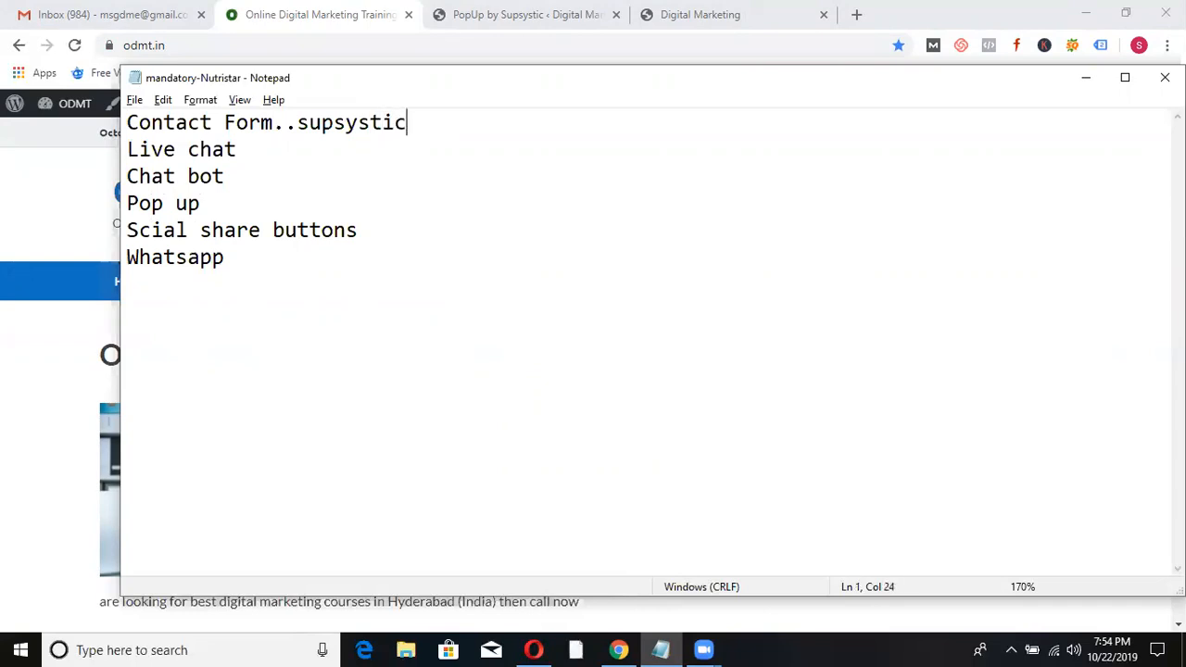
pyautogui.moveTo(414, 115); pyautogui.dragTo(303, 102)
pyautogui.hotkey('ctrl', 'c')
pyautogui.click(245, 148)
pyautogui.write('..v')
pyautogui.press('BackSpace')
pyautogui.hotkey('ctrl', 'v')
pyautogui.click(234, 182)
pyautogui.write('..collect.chat')
# - Tag Pop up and social share buttons with supsystic, and Whatsapp with '..click to chat whatsapp'
pyautogui.click(203, 201)
pyautogui.write('..v')
pyautogui.press('BackSpace')
pyautogui.write('supsystic')
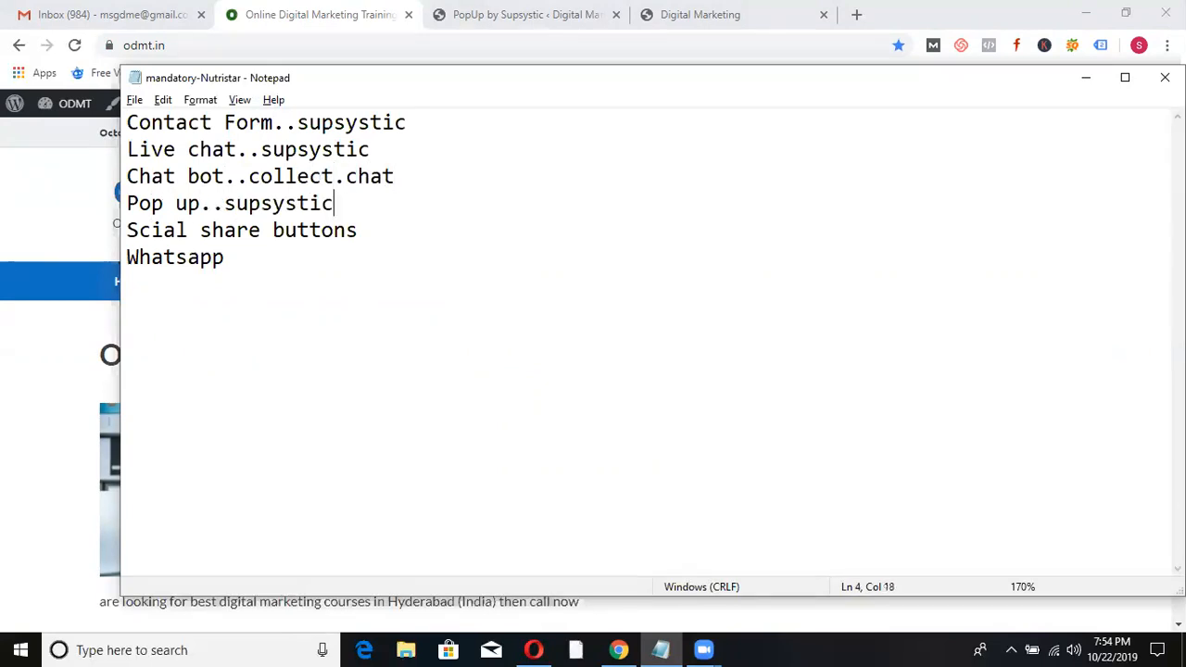
pyautogui.click(366, 233)
pyautogui.write('..supsystic')
pyautogui.click(242, 258)
pyautogui.write('..')
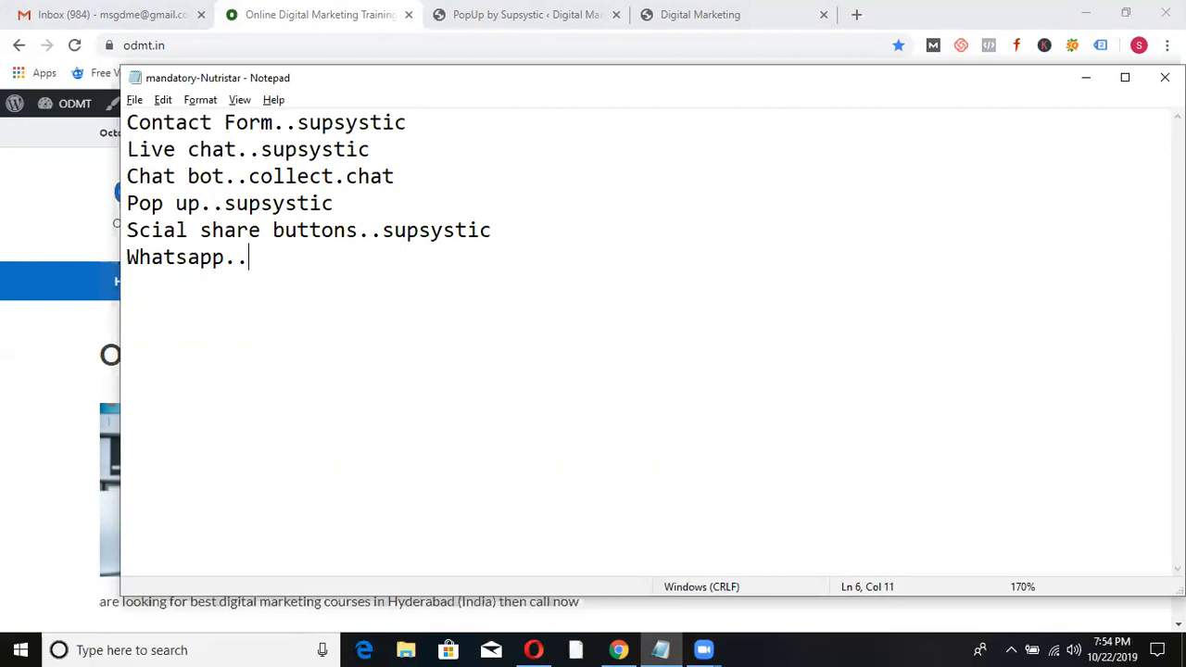
pyautogui.write('click to chat')
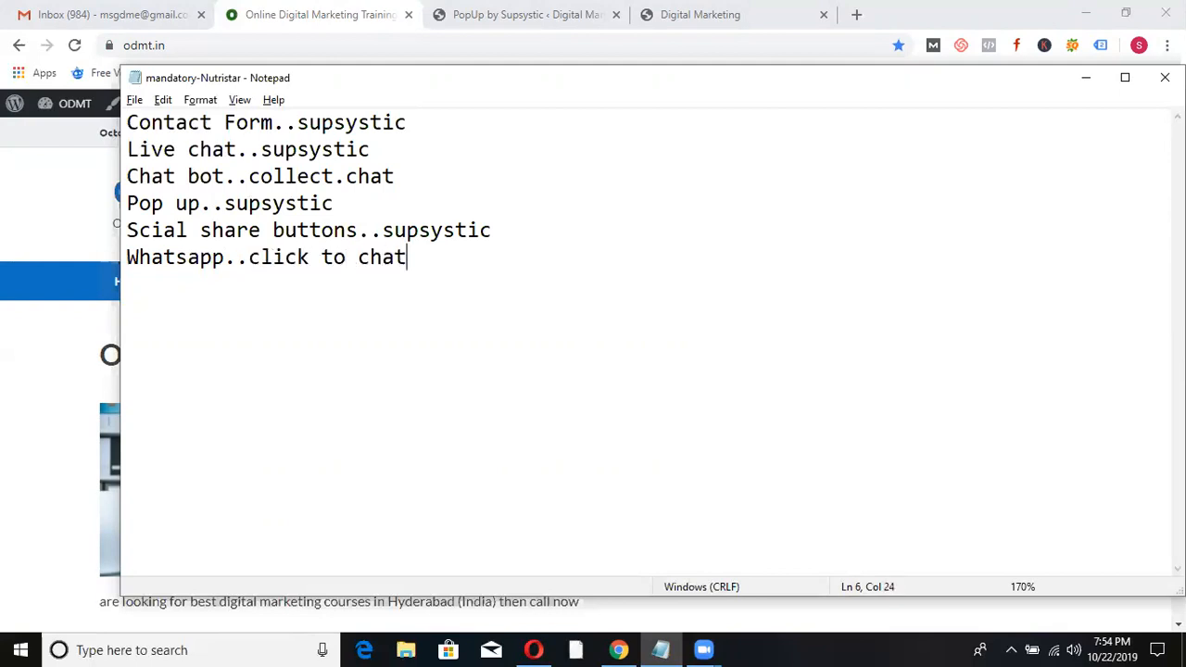
pyautogui.write(' whatsapp')
pyautogui.hotkey('alt', 'Tab')
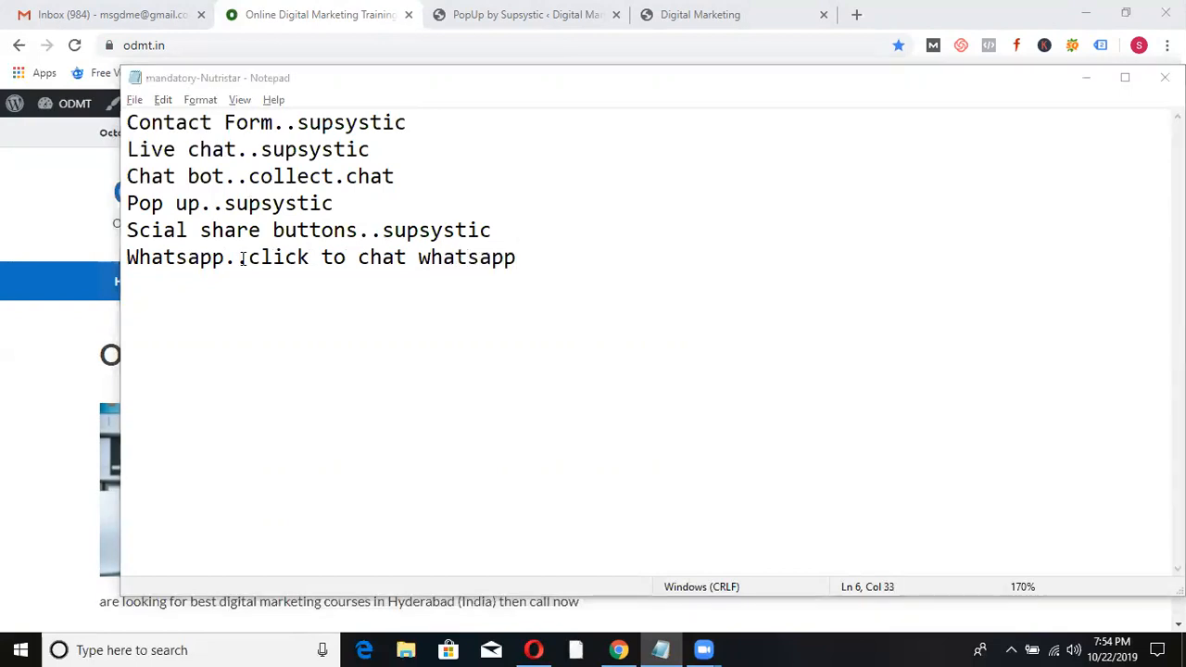
pyautogui.click(598, 11)
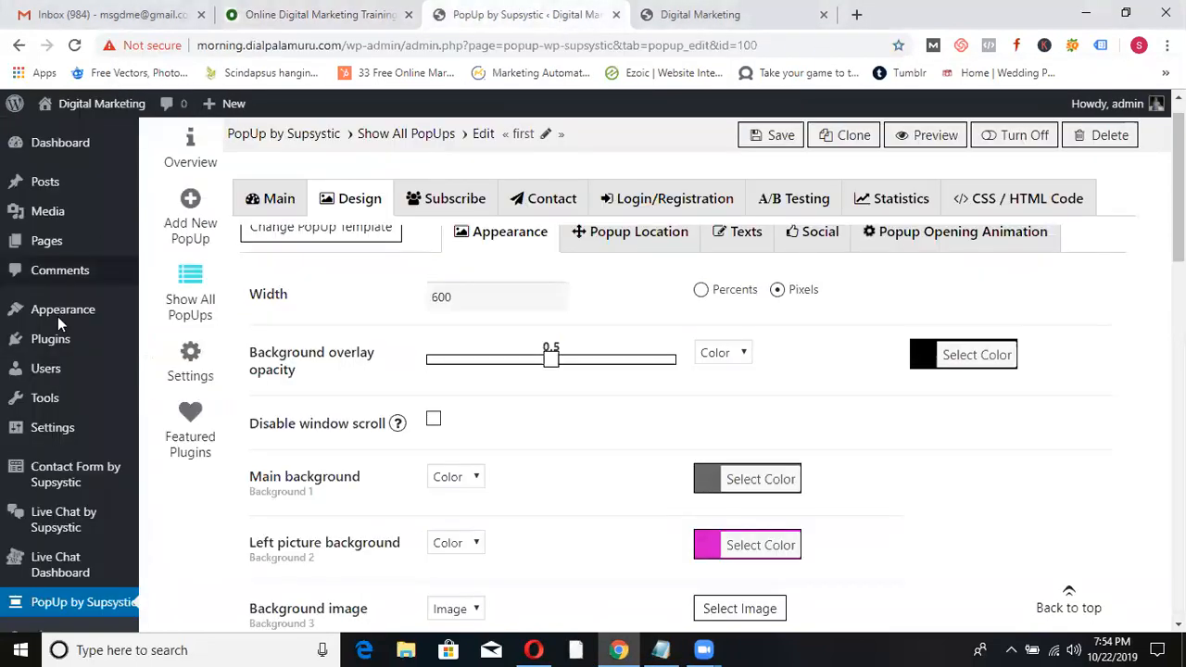
# - Search Plugins > Add New for 'click to chat whatsapp', then install and activate Click to Chat
pyautogui.click(52, 348)
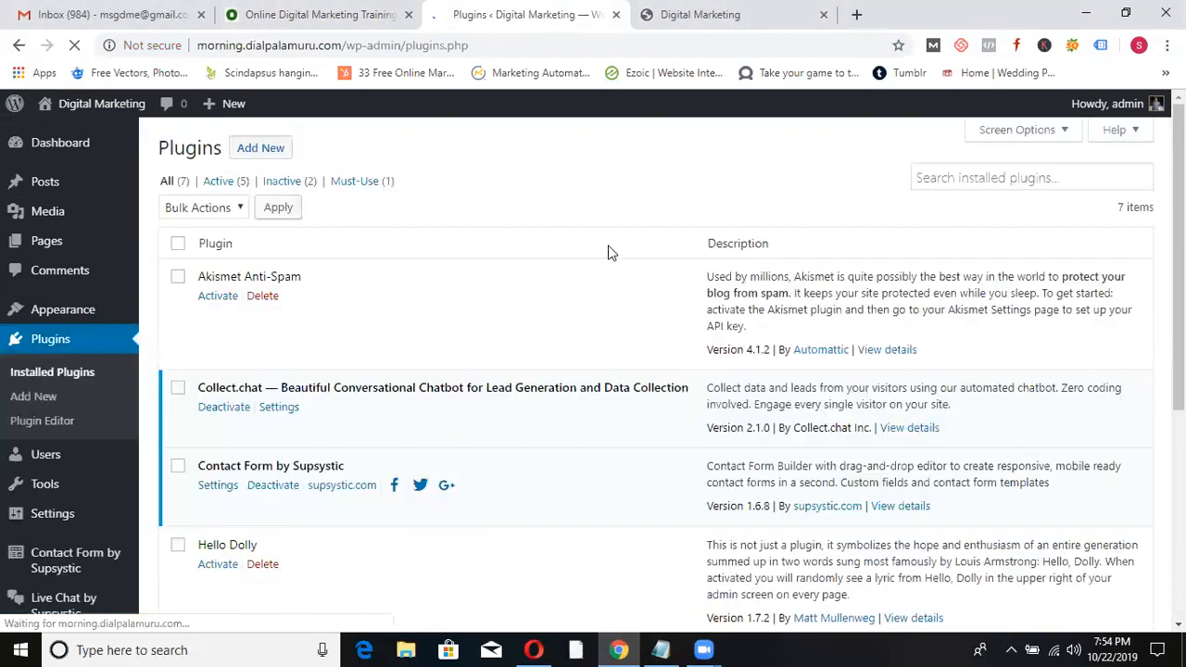
pyautogui.click(264, 153)
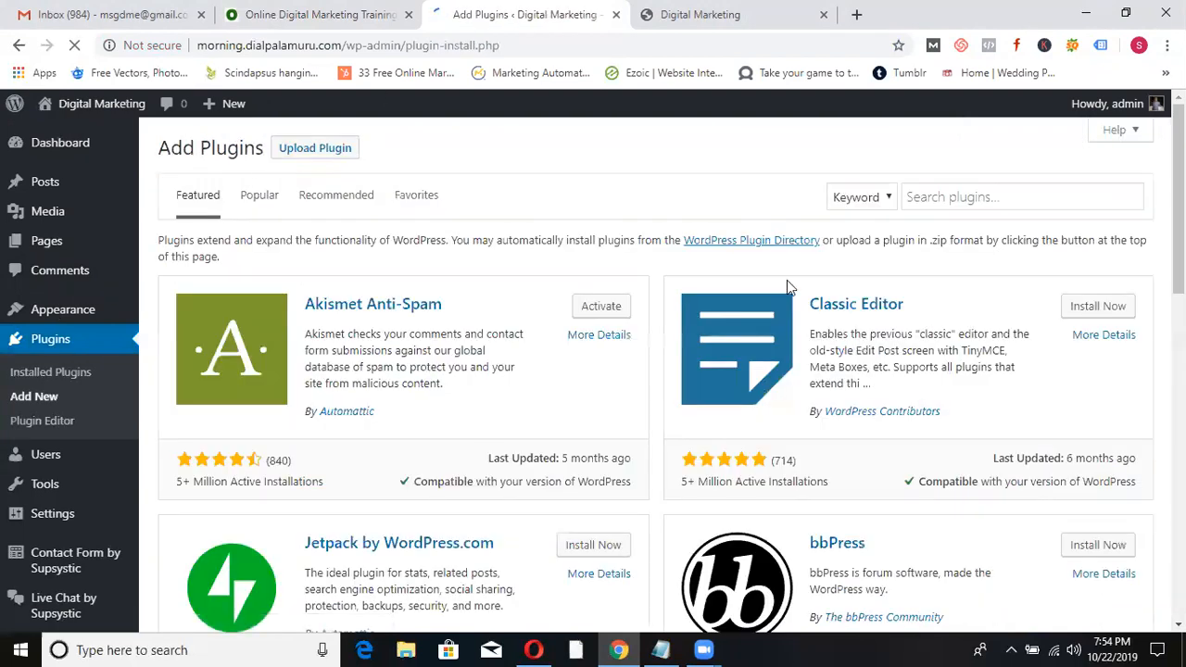
pyautogui.click(1022, 193)
pyautogui.write('cli')
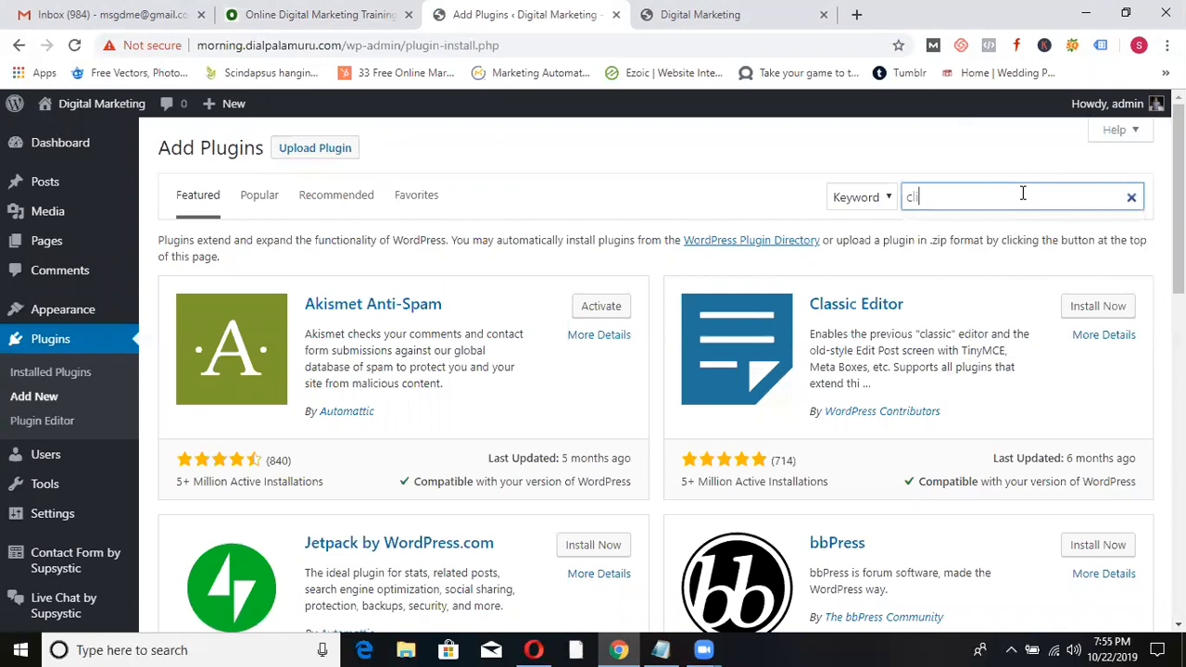
pyautogui.write('ck to chat whatsapp')
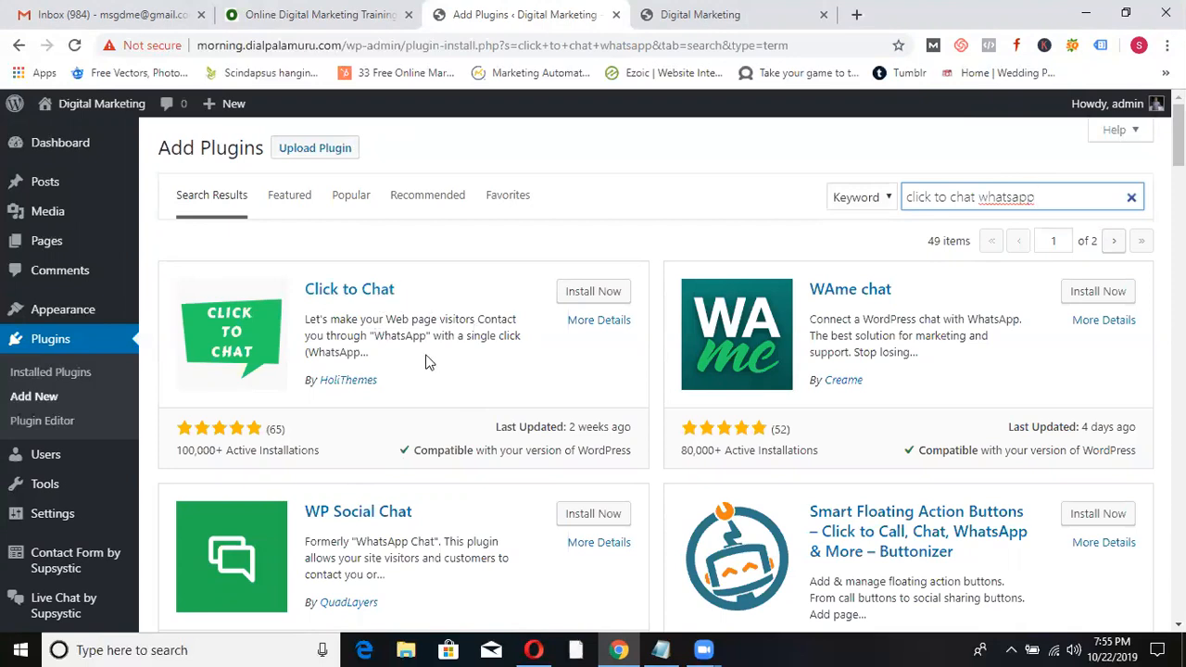
pyautogui.click(602, 293)
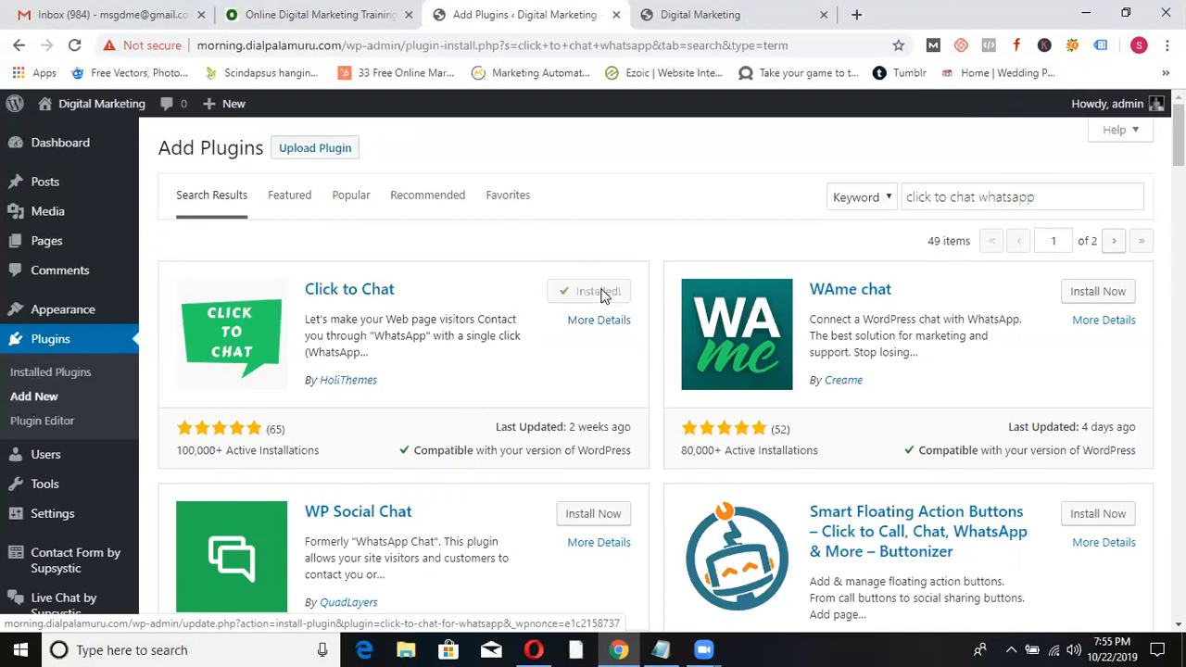
pyautogui.click(598, 296)
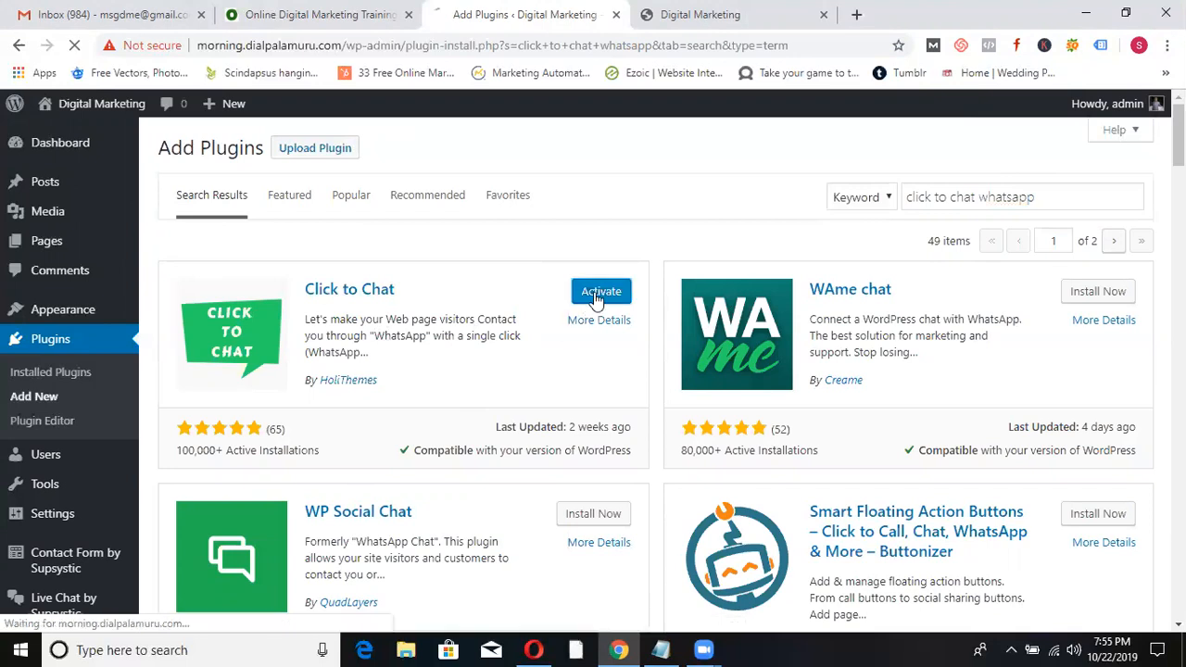
# - Back on the plugins list, open the Click to Chat settings page
pyautogui.click(315, 11)
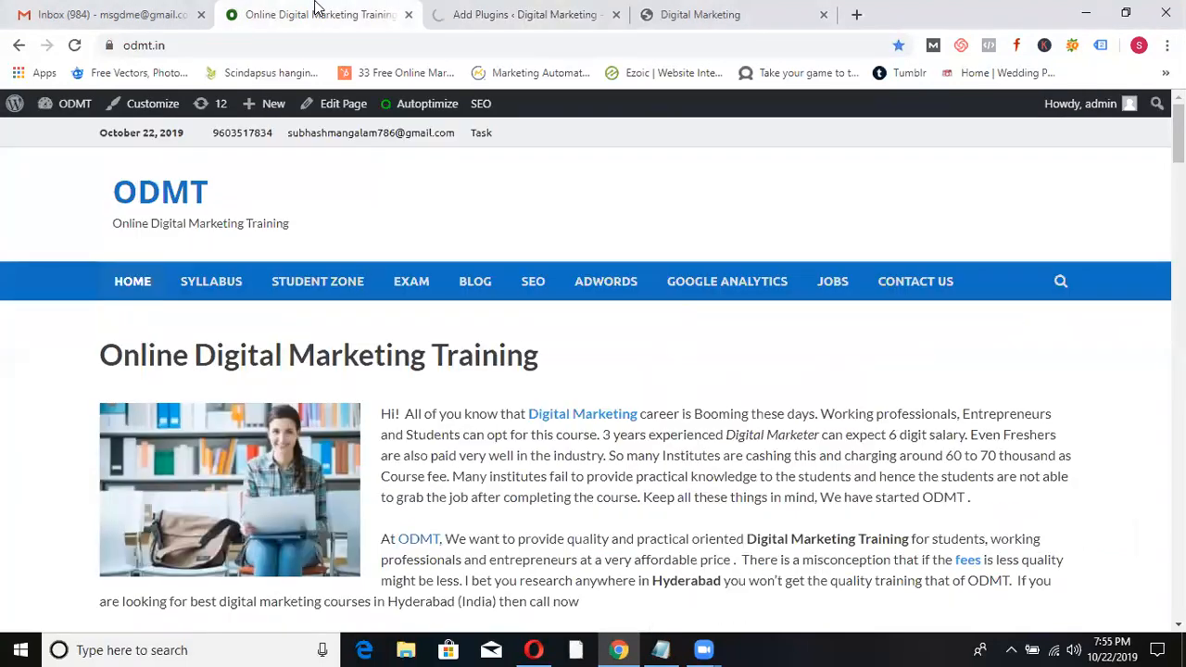
pyautogui.click(493, 15)
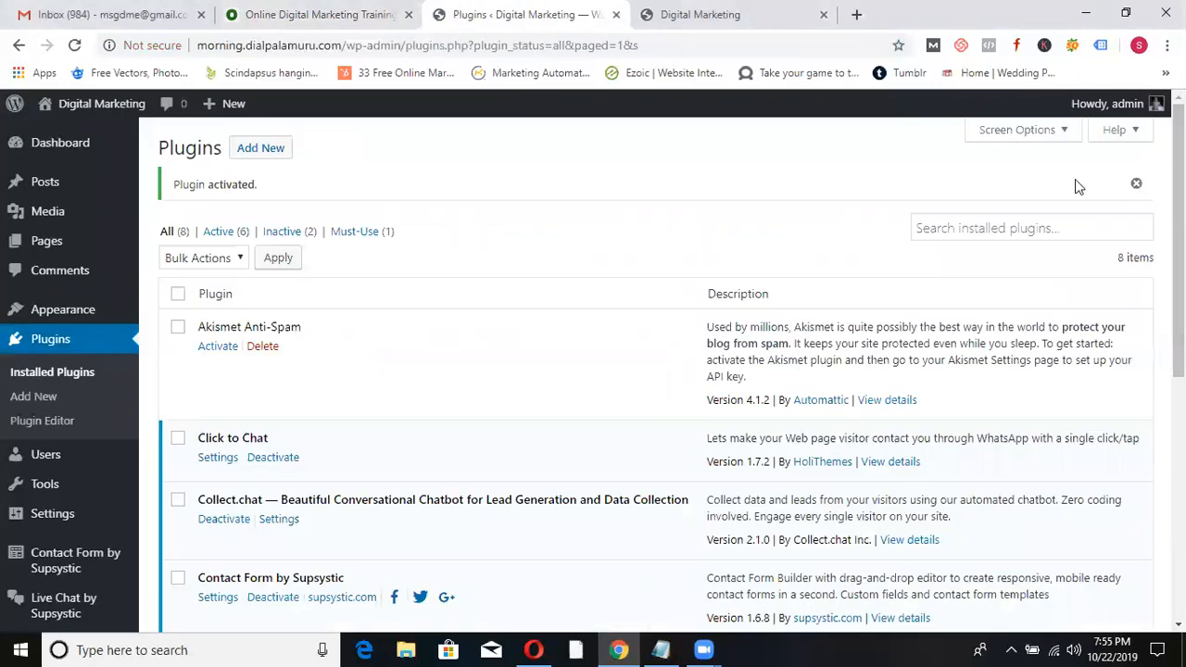
pyautogui.scroll(-4, 1133, 320)
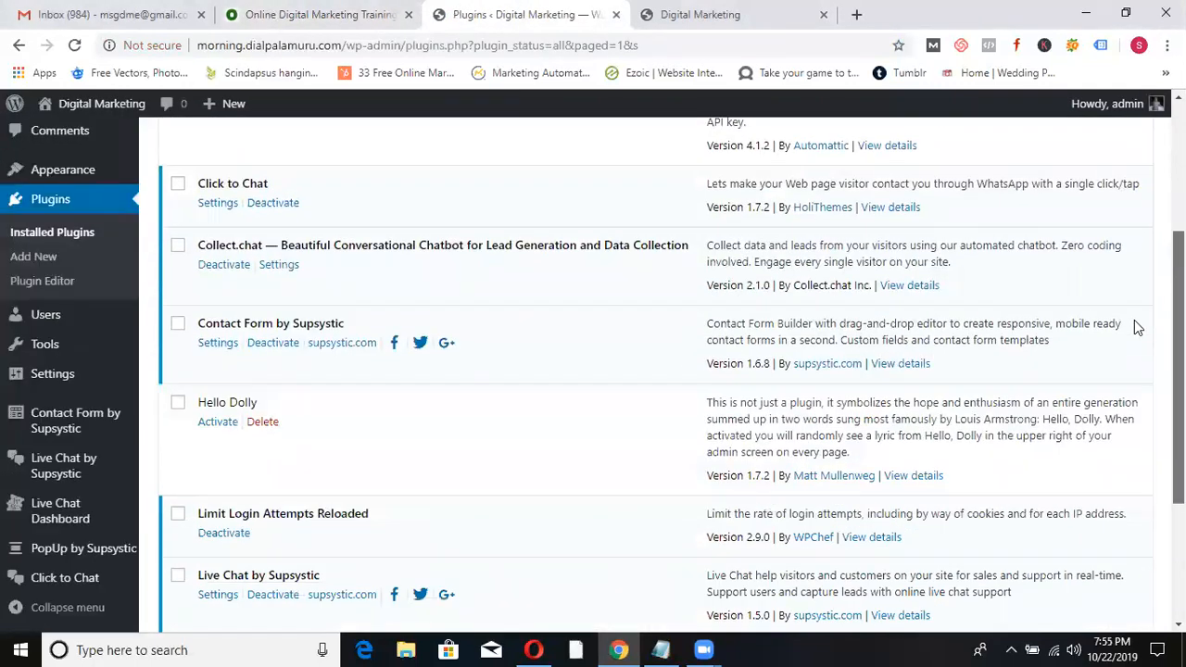
pyautogui.scroll(-1, 1113, 394)
pyautogui.scroll(2, 1094, 393)
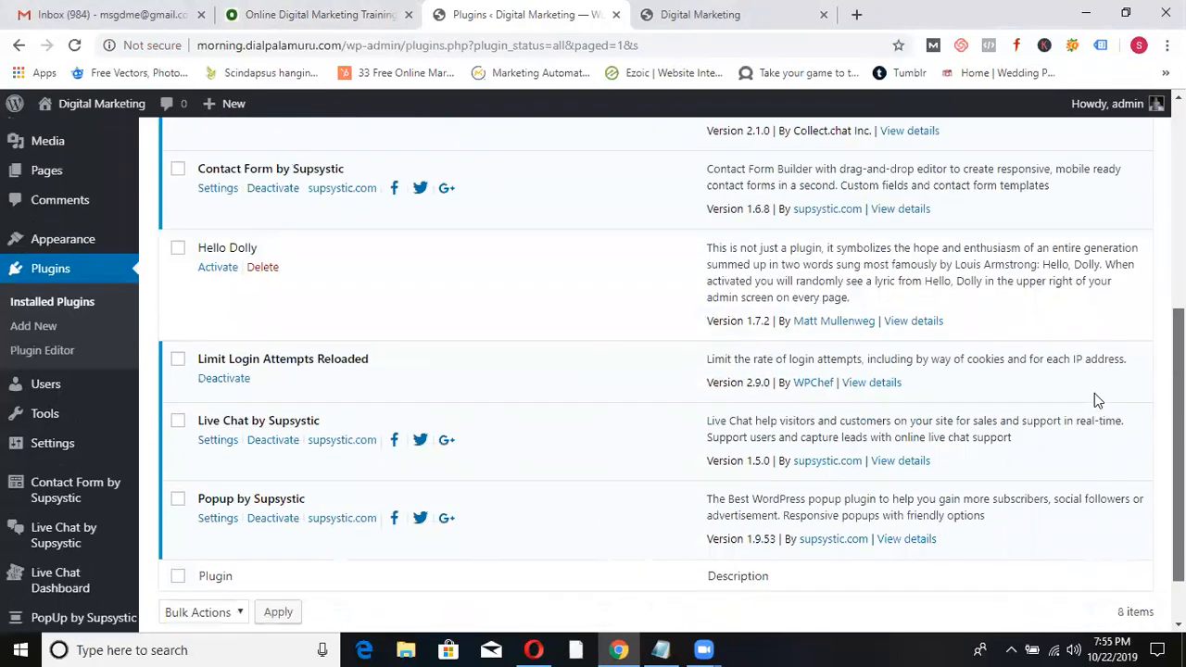
pyautogui.scroll(2, 1101, 343)
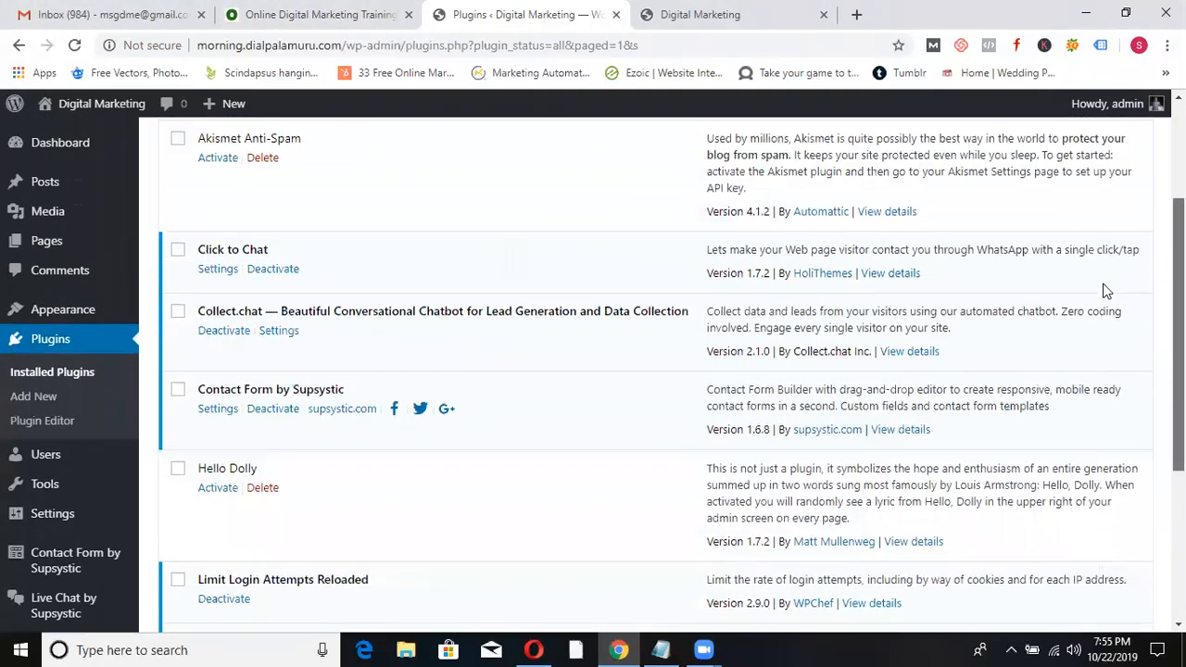
pyautogui.click(216, 277)
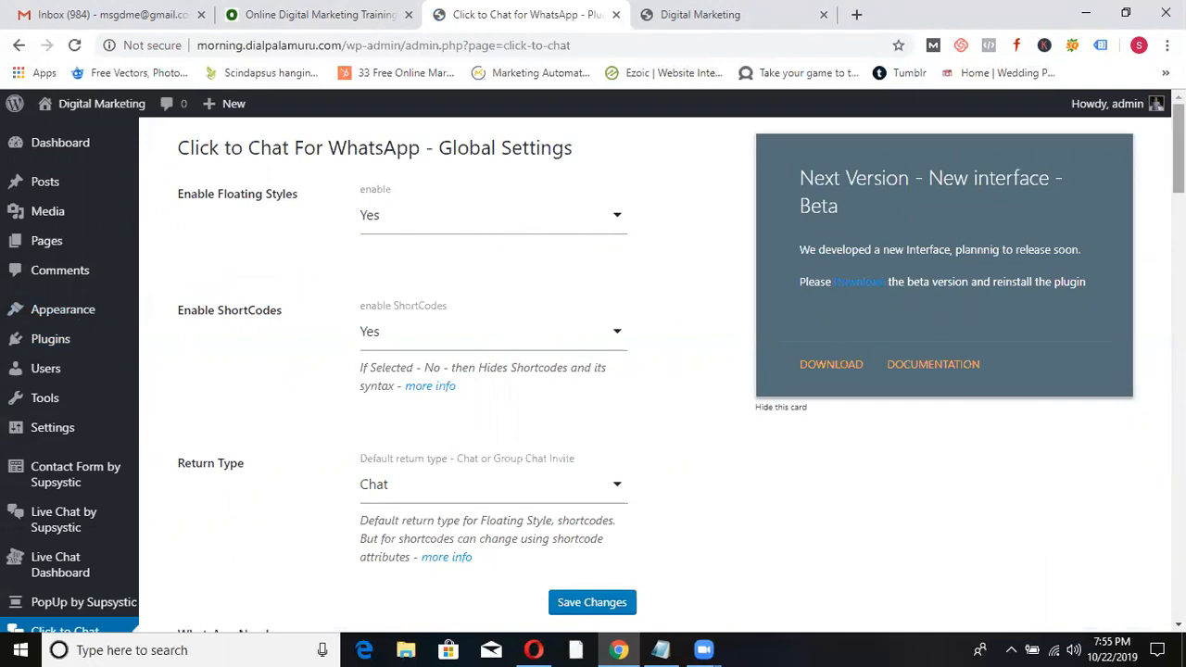
# - Enter the site's WhatsApp number and the initial message 'I would like to Know more about the course'
pyautogui.moveTo(1179, 153); pyautogui.dragTo(1179, 158)
pyautogui.scroll(-4, 593, 370)
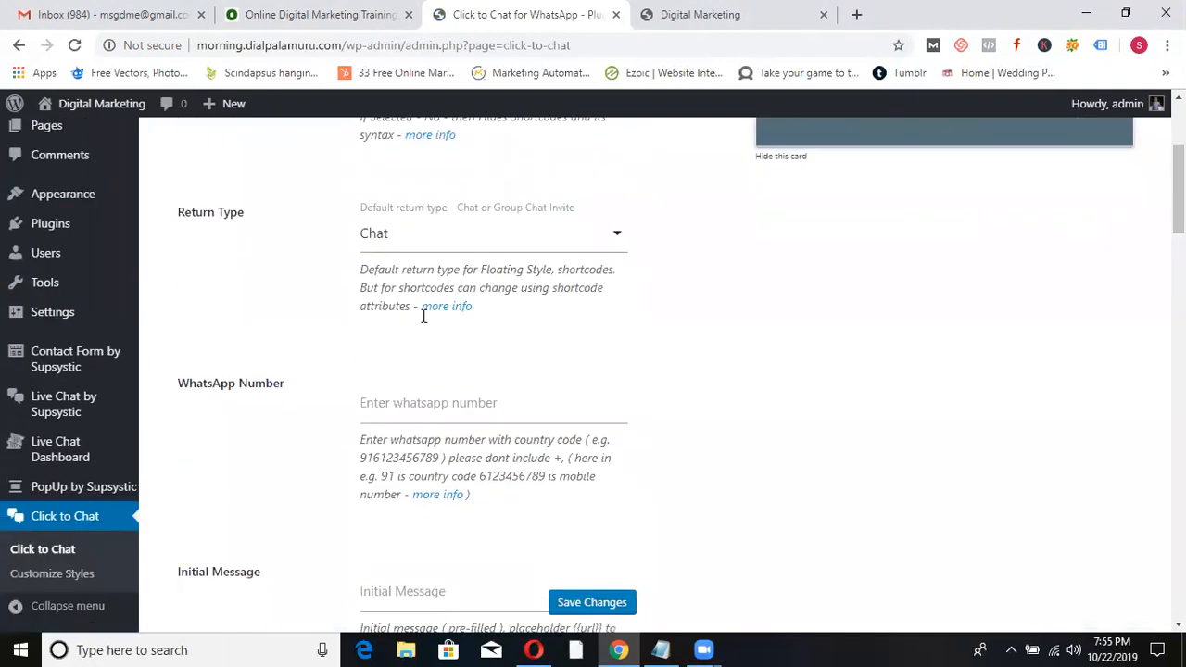
pyautogui.click(430, 405)
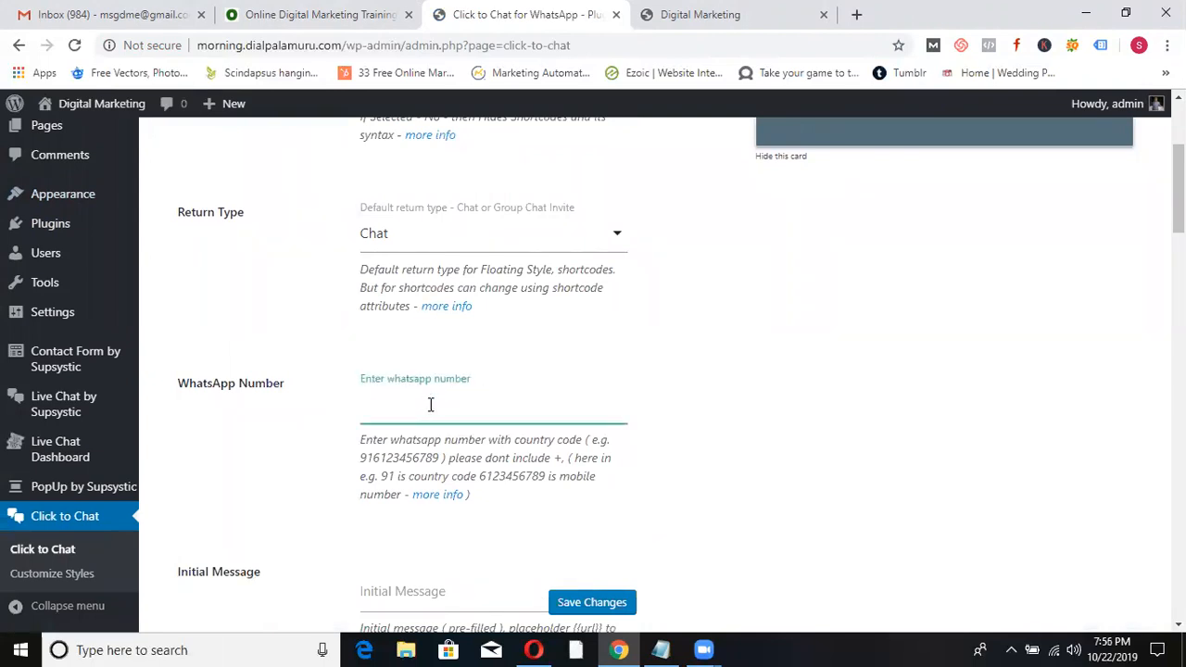
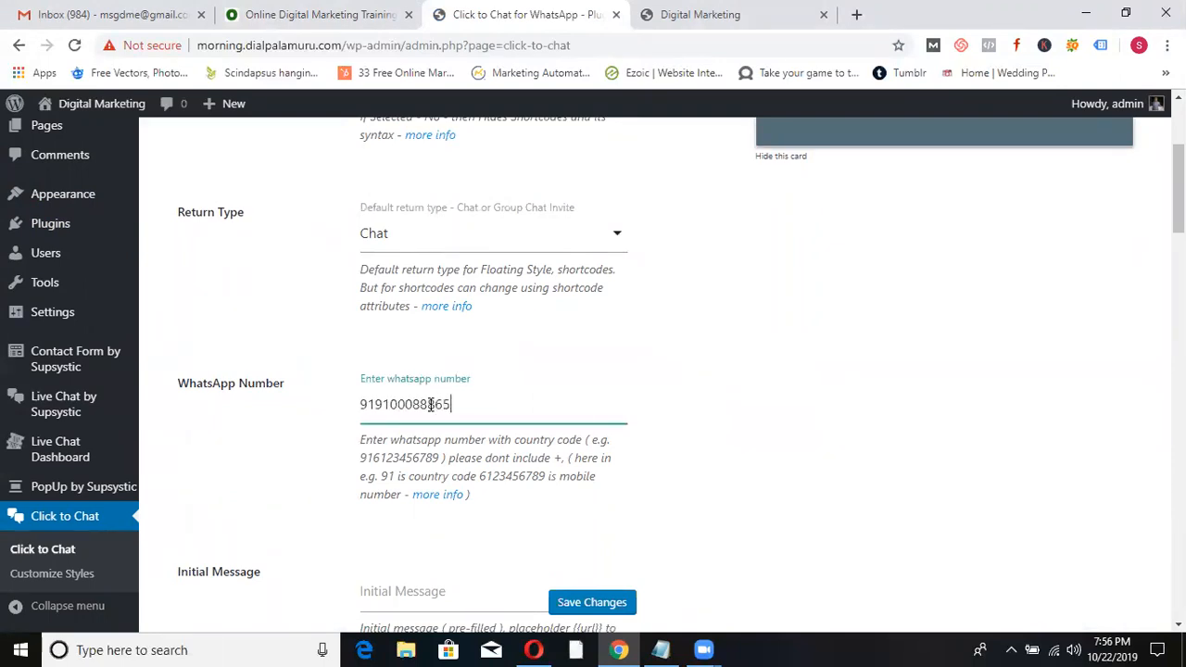
pyautogui.scroll(-2, 764, 258)
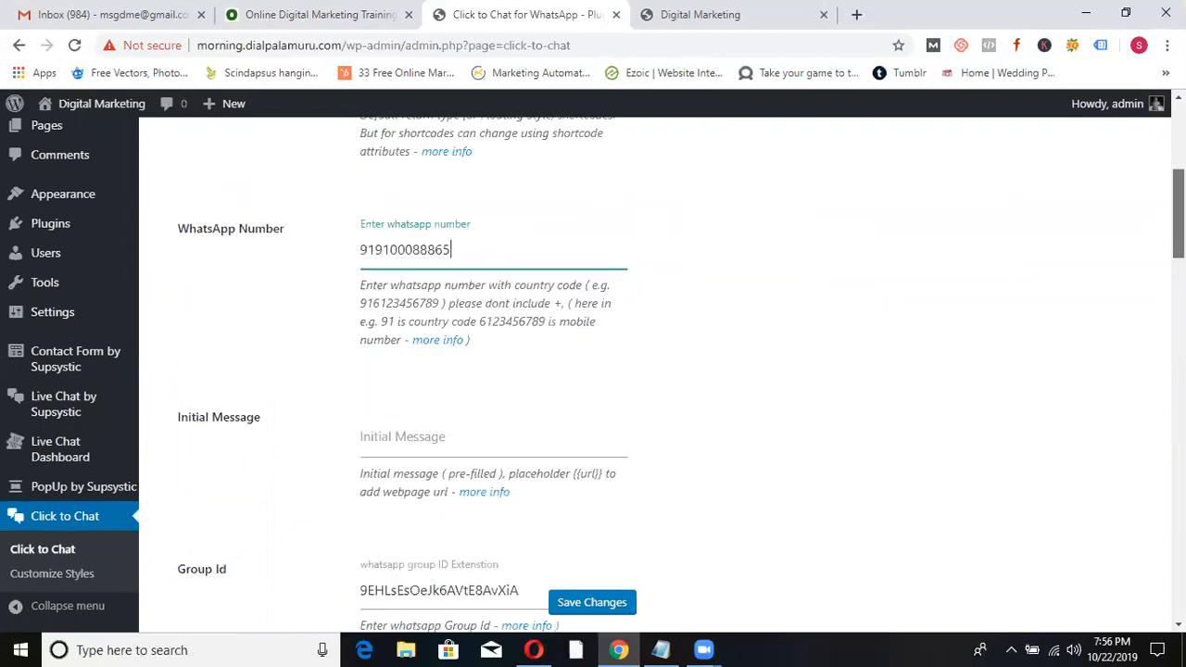
pyautogui.click(421, 415)
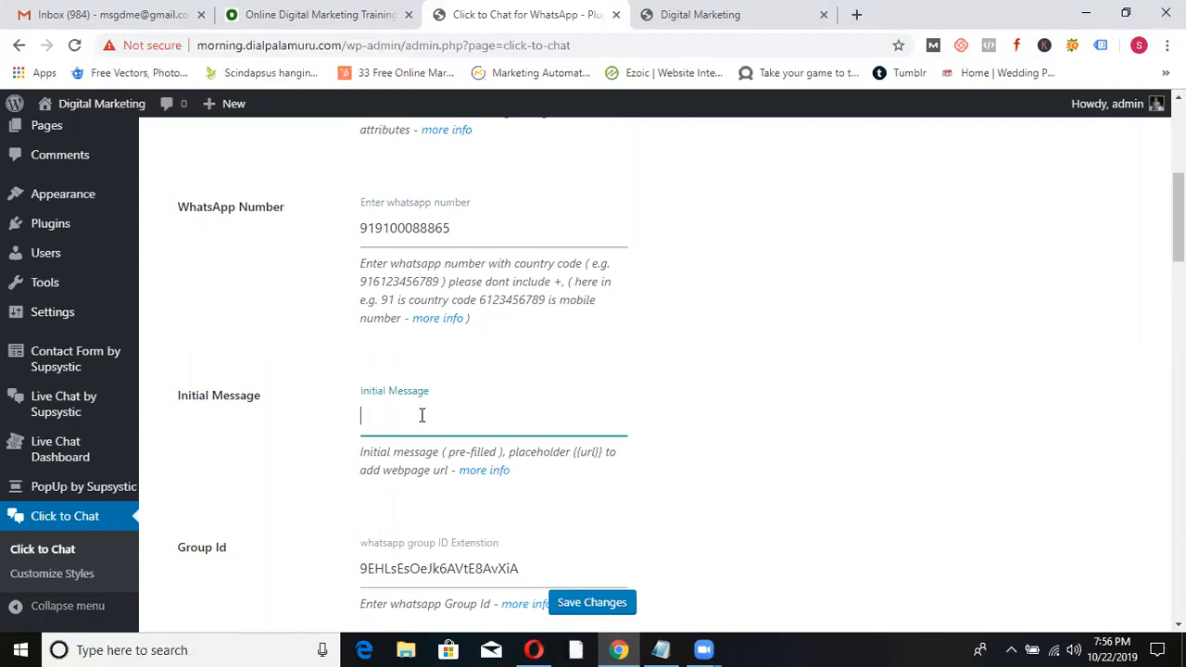
pyautogui.write('I would like to Know more about the course')
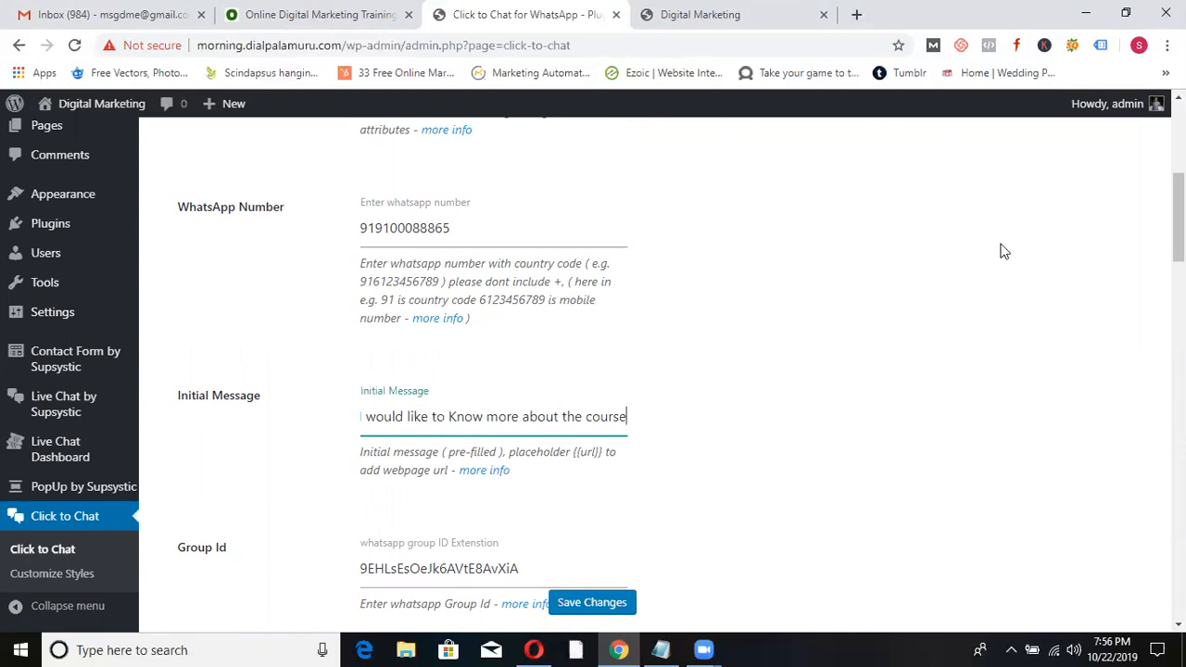
pyautogui.scroll(-5, 1146, 304)
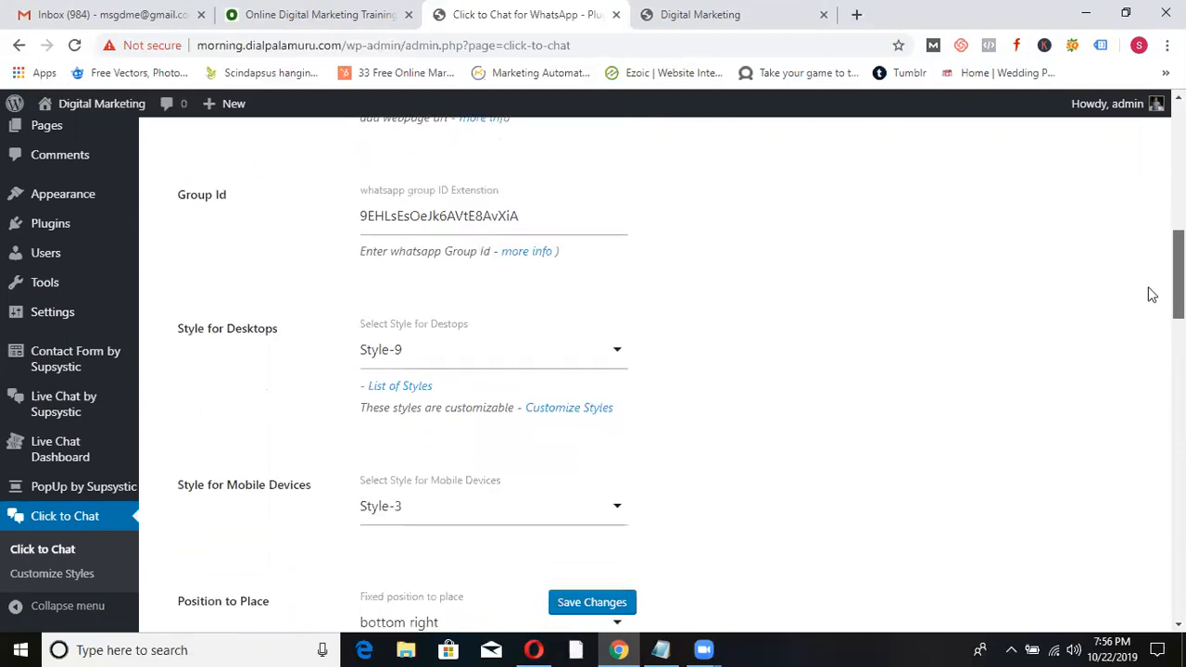
# - Check the button position options, leaving it at bottom right
pyautogui.scroll(-1, 1144, 308)
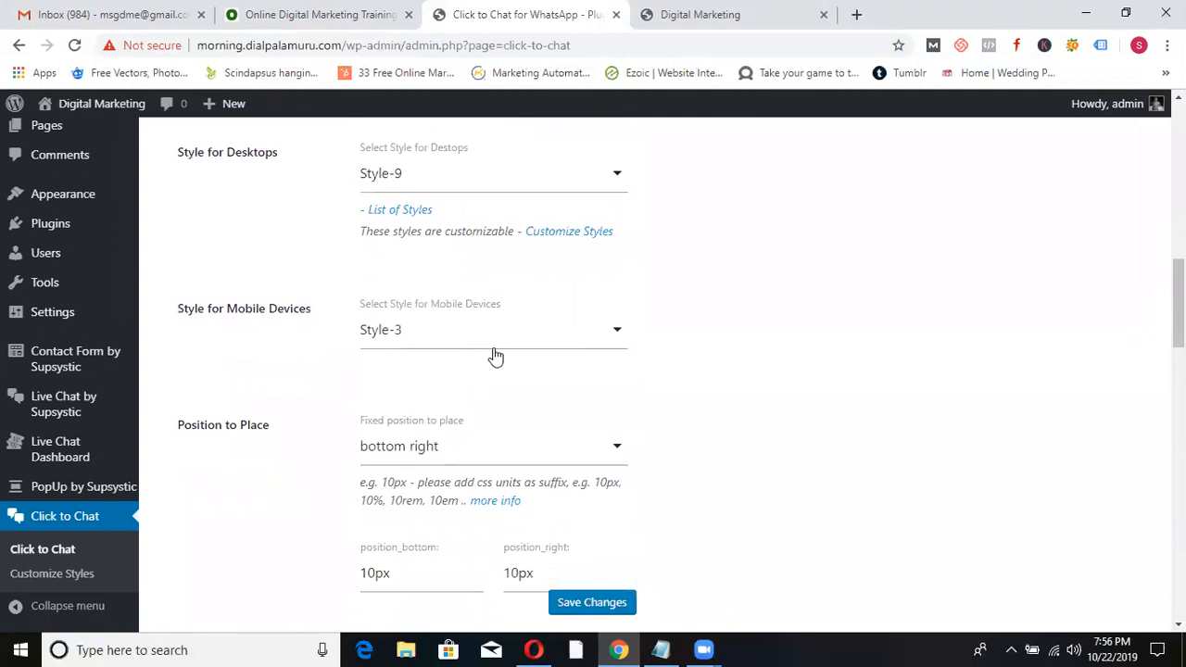
pyautogui.click(622, 449)
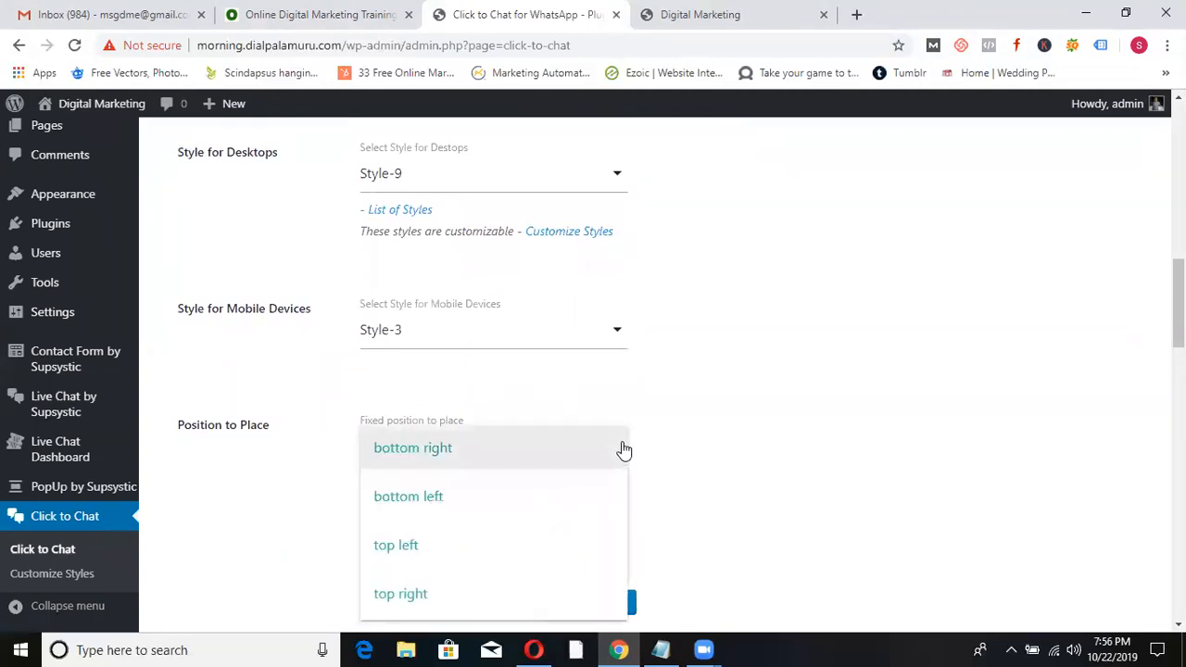
pyautogui.click(774, 420)
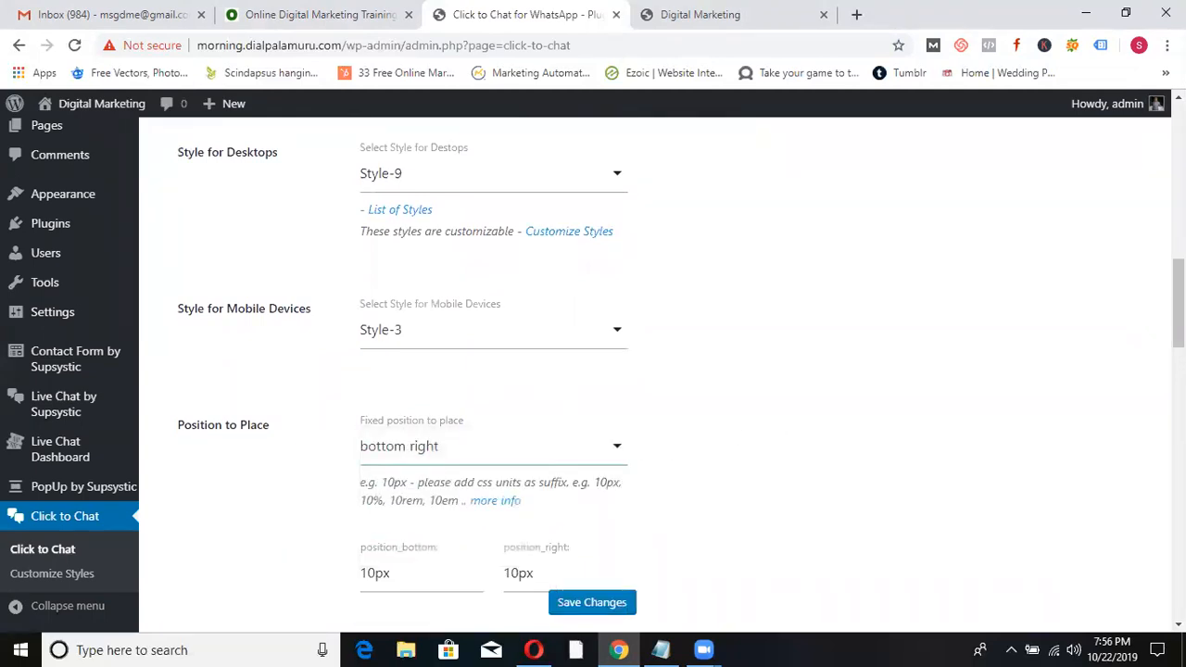
pyautogui.scroll(-3, 661, 373)
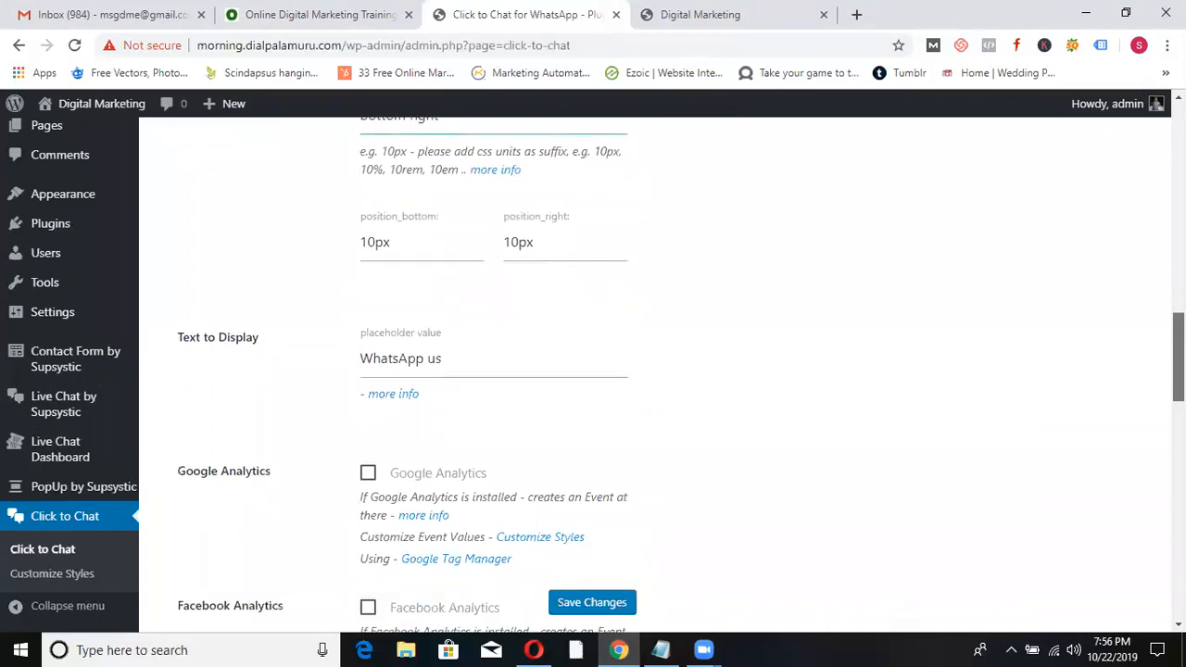
pyautogui.scroll(-5, 1130, 387)
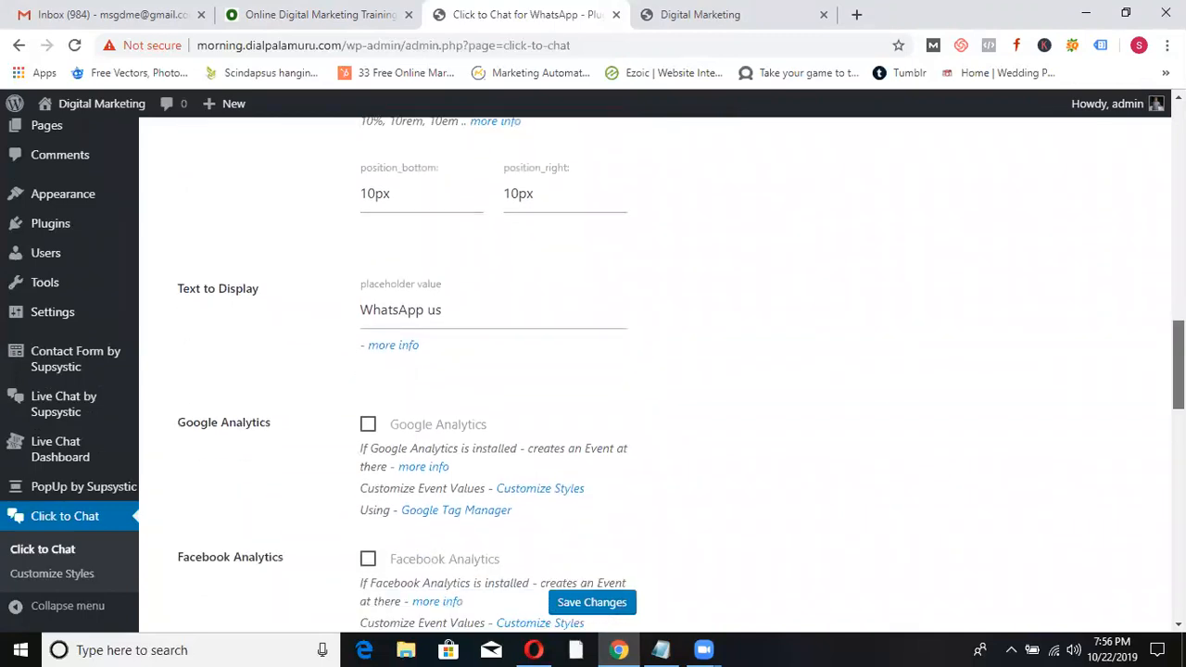
pyautogui.scroll(-5, 1130, 388)
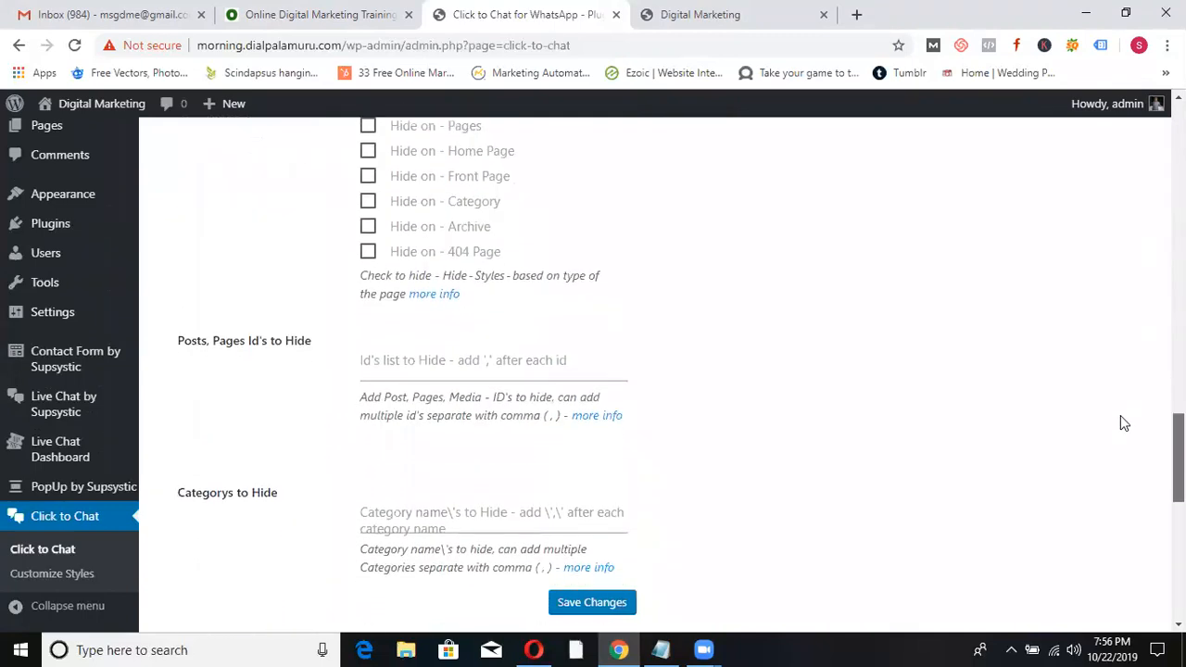
pyautogui.scroll(-5, 1103, 476)
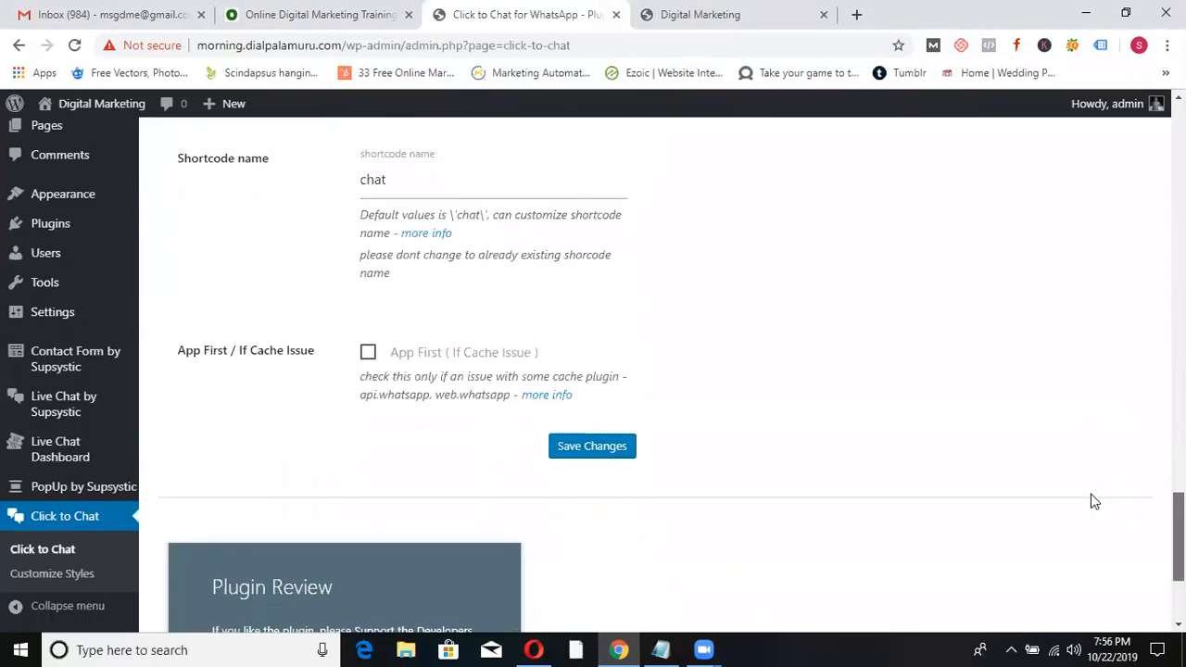
pyautogui.scroll(20, 1111, 328)
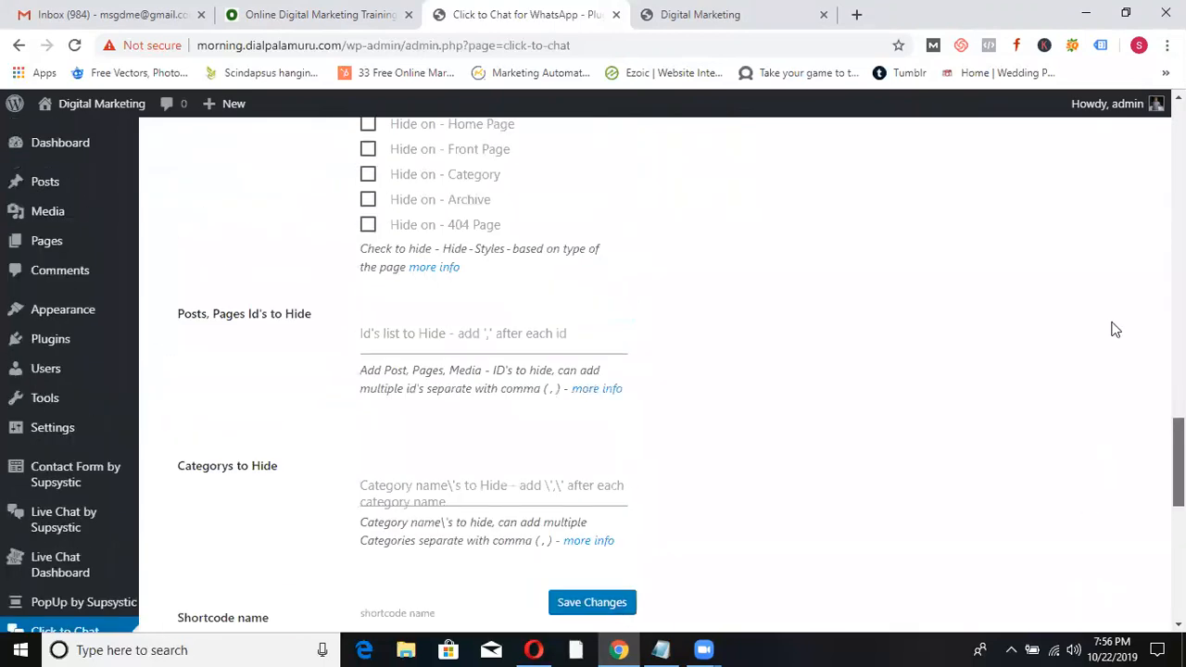
pyautogui.scroll(1, 680, 376)
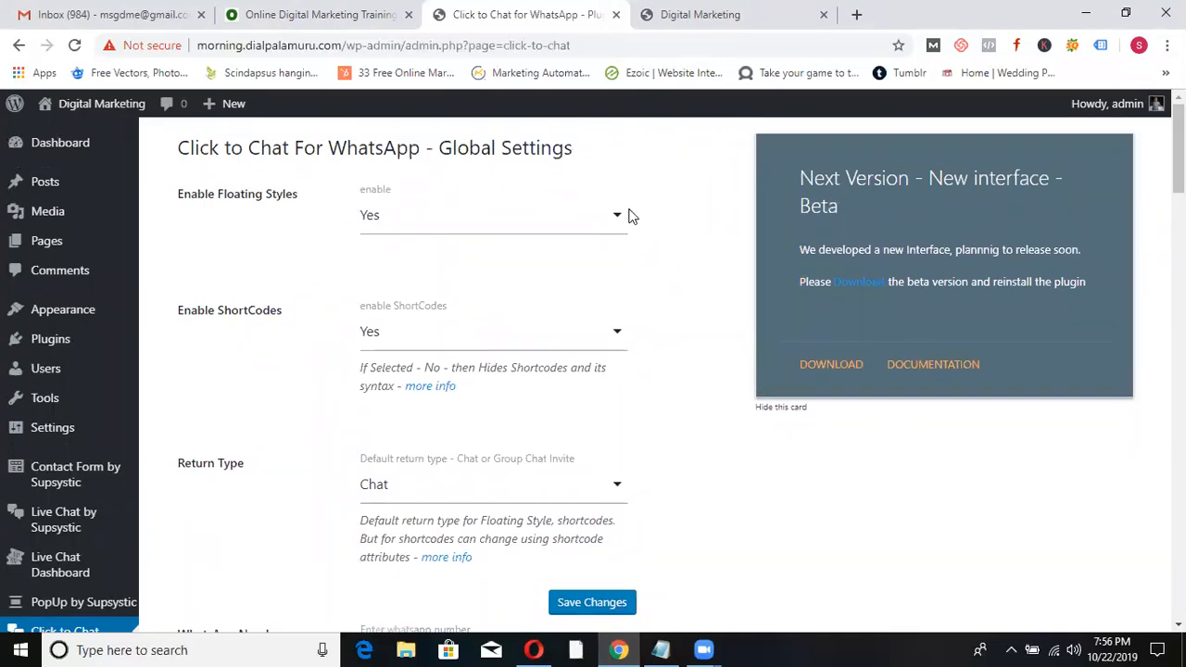
# - Set Enable Floating Styles to No, keep desktop Style-9, and save the settings
pyautogui.click(603, 222)
pyautogui.click(604, 225)
pyautogui.moveTo(1178, 160); pyautogui.dragTo(1178, 282)
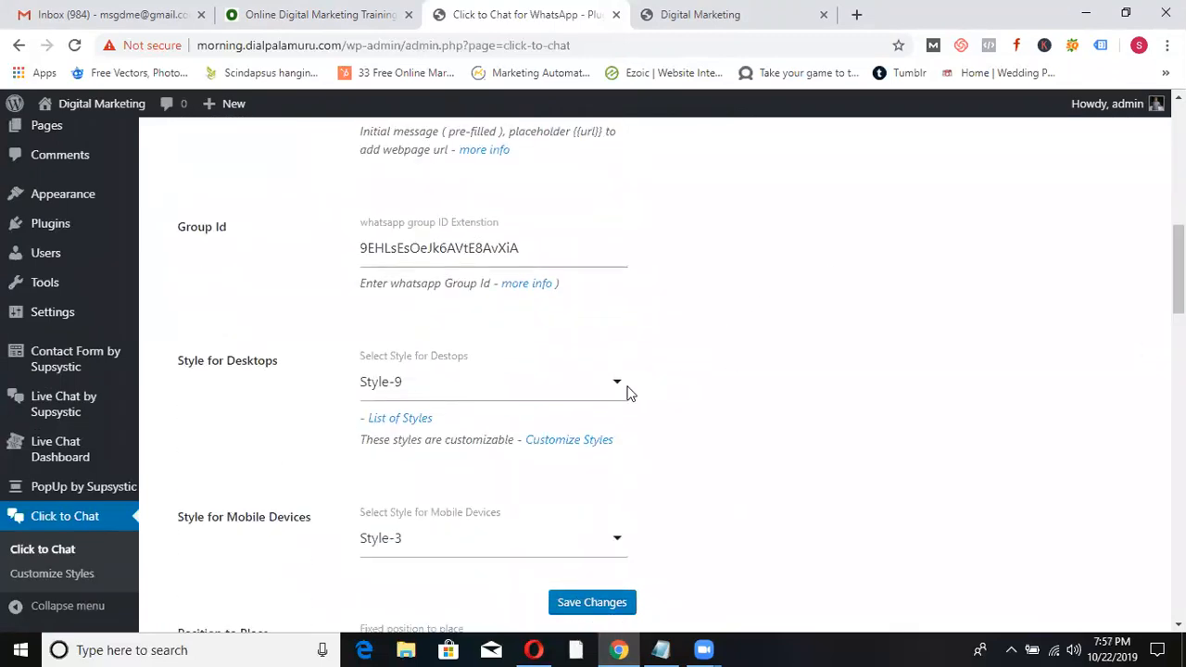
pyautogui.click(609, 386)
pyautogui.moveTo(620, 238); pyautogui.dragTo(594, 402)
pyautogui.click(880, 318)
pyautogui.click(541, 609)
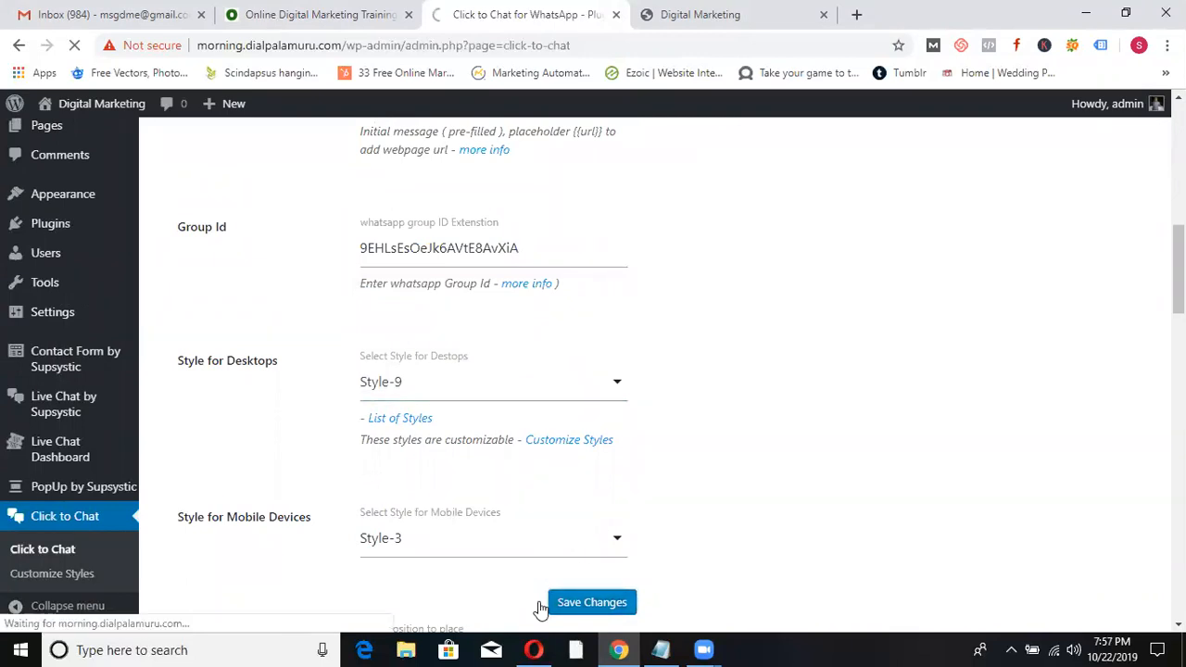
pyautogui.click(701, 11)
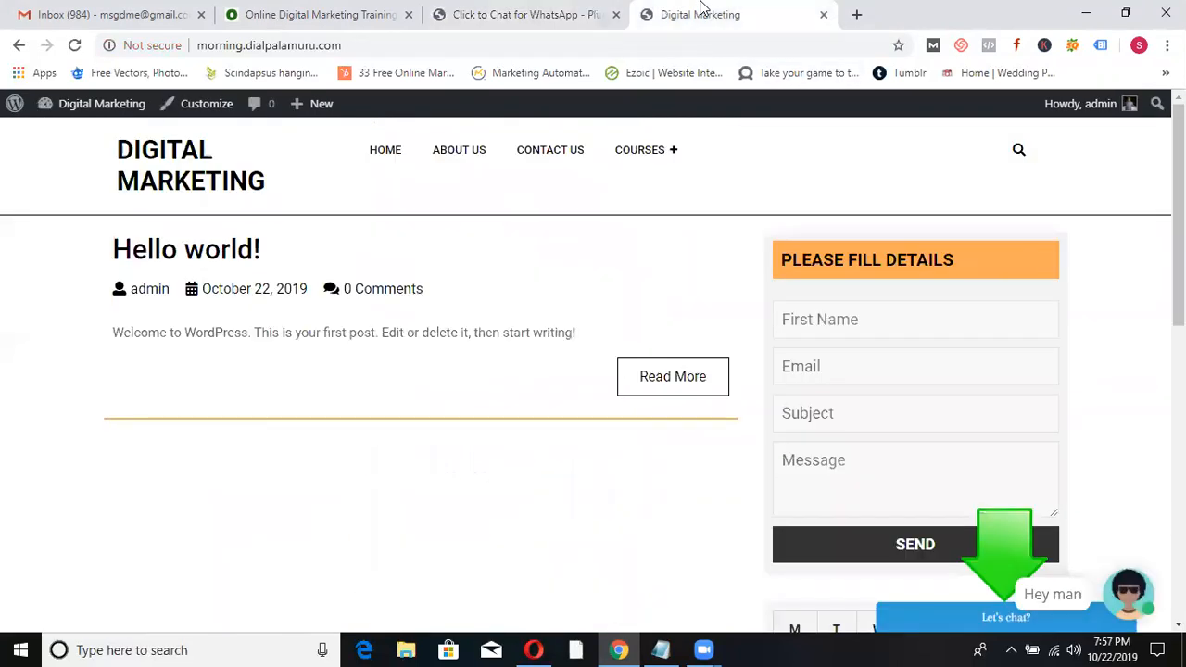
pyautogui.click(176, 153)
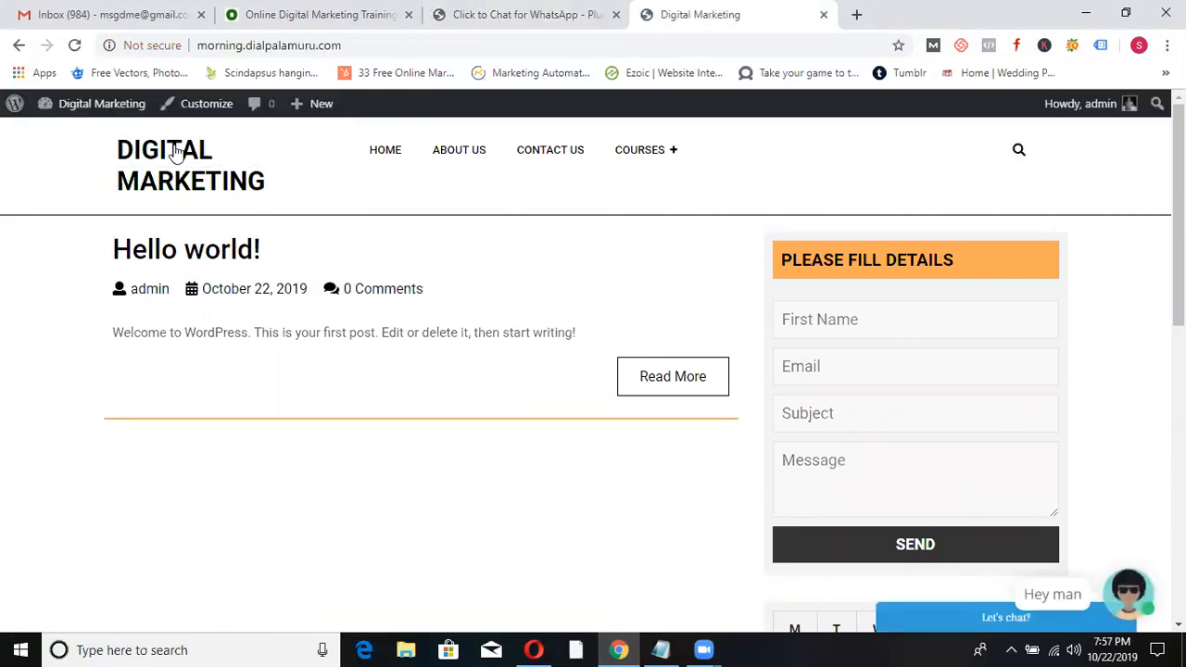
pyautogui.moveTo(1178, 213)
pyautogui.mouseDown()
pyautogui.moveTo(1178, 380)
pyautogui.moveTo(1179, 213)
pyautogui.mouseUp()
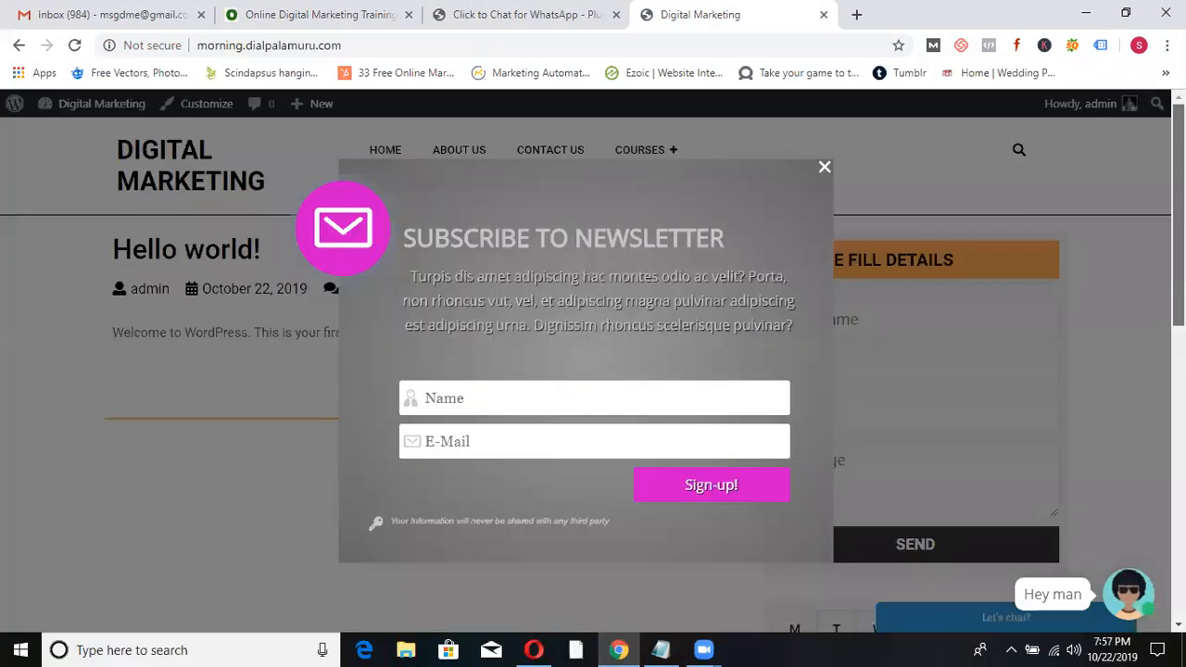
pyautogui.click(824, 167)
pyautogui.click(505, 11)
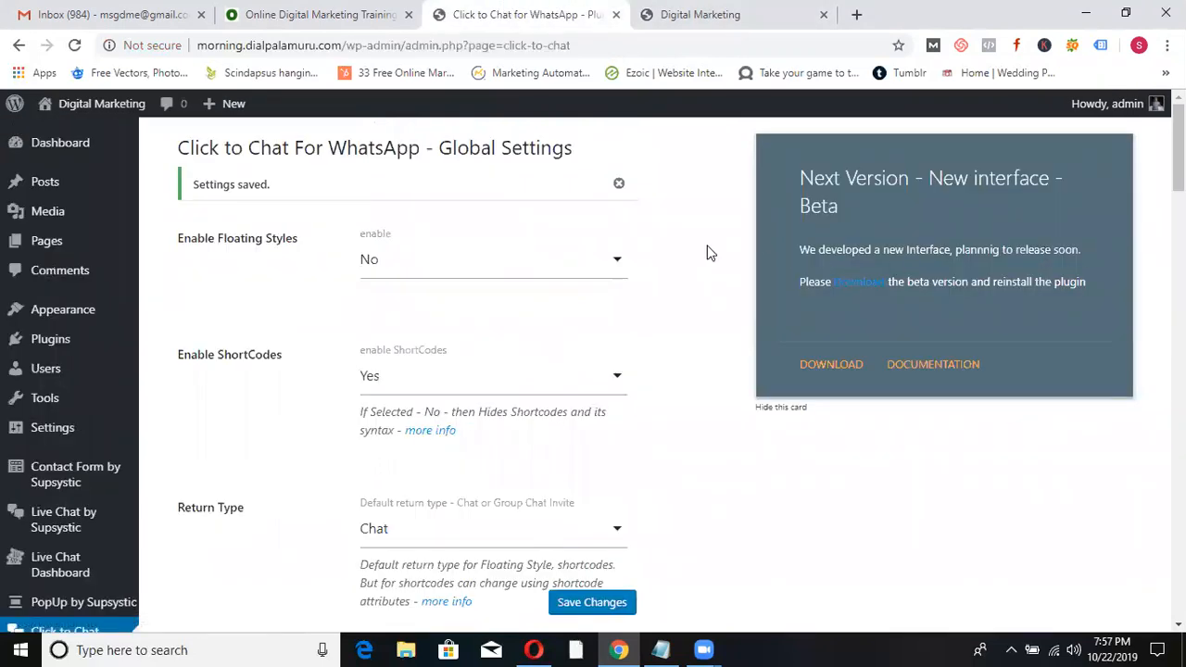
# - Turn Enable Floating Styles back to Yes and choose Style-5 for desktops
pyautogui.click(616, 273)
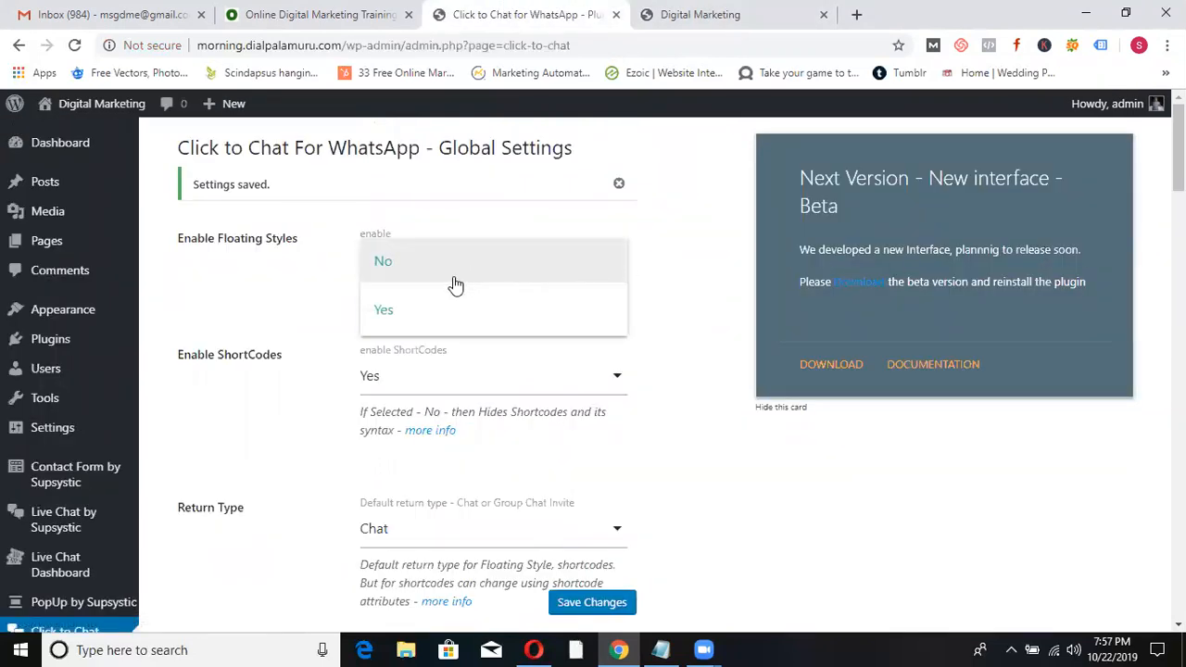
pyautogui.click(424, 312)
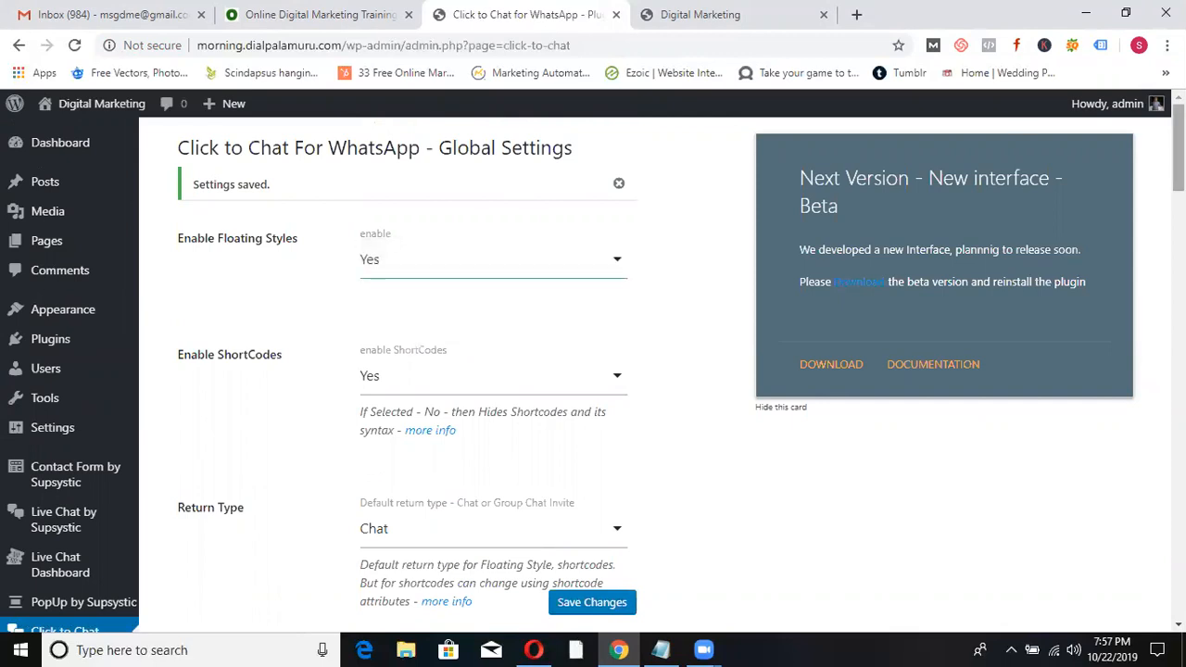
pyautogui.scroll(-3, 593, 370)
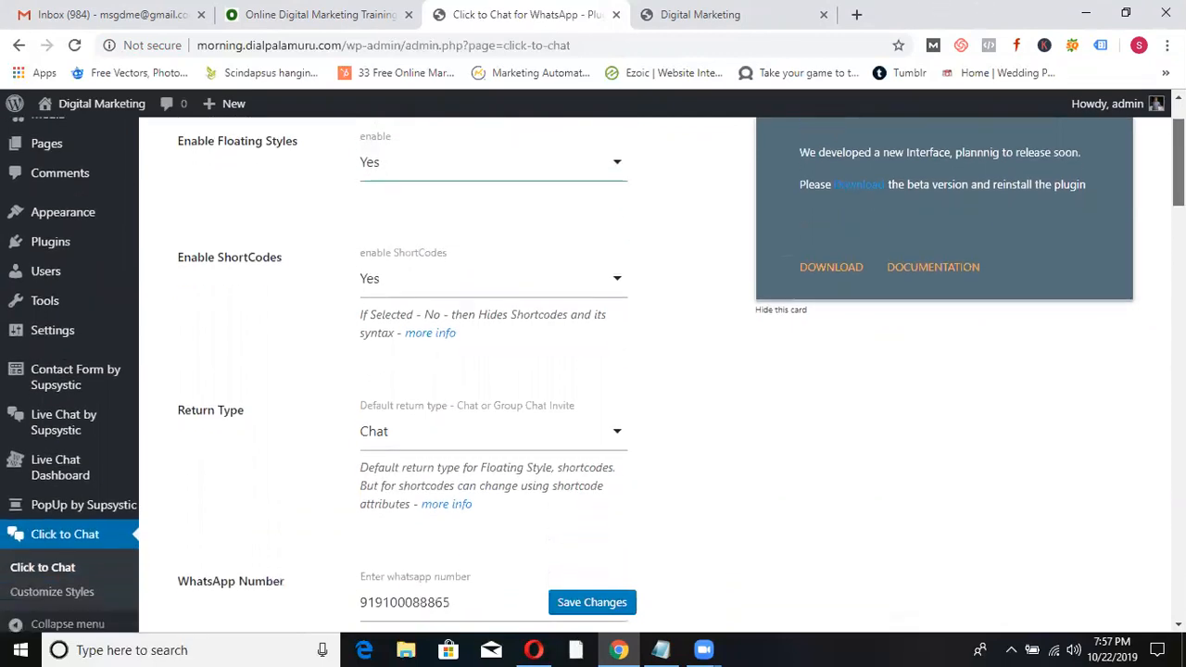
pyautogui.scroll(-6, 1146, 299)
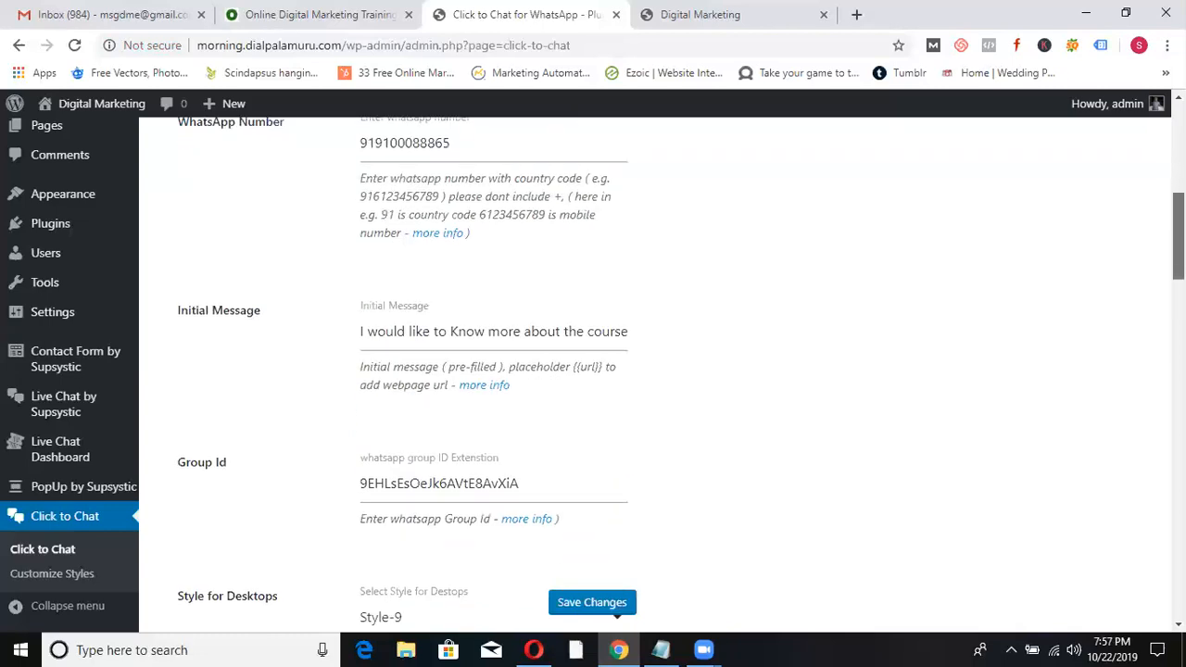
pyautogui.scroll(-1, 1140, 323)
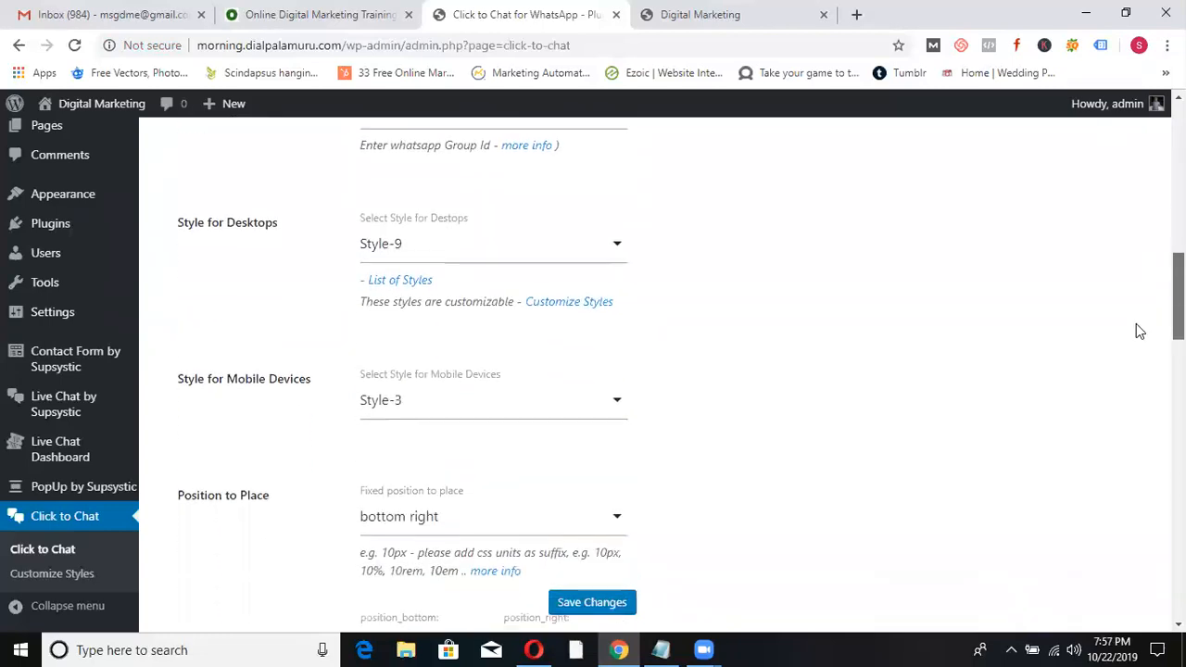
pyautogui.click(614, 254)
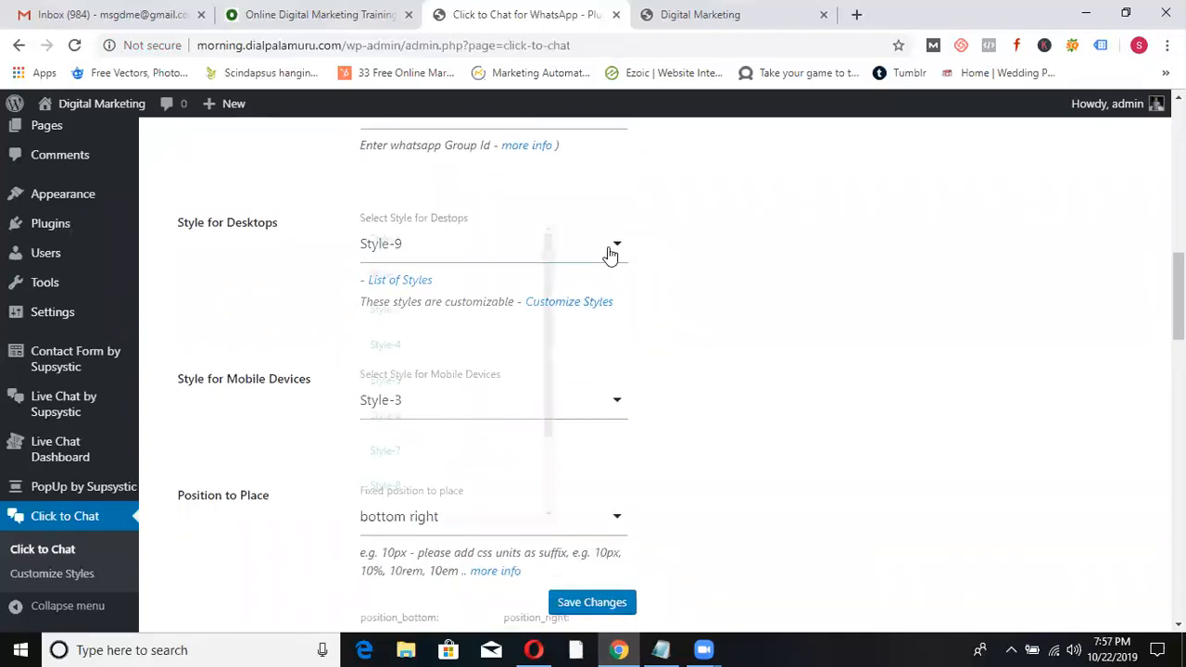
pyautogui.click(439, 305)
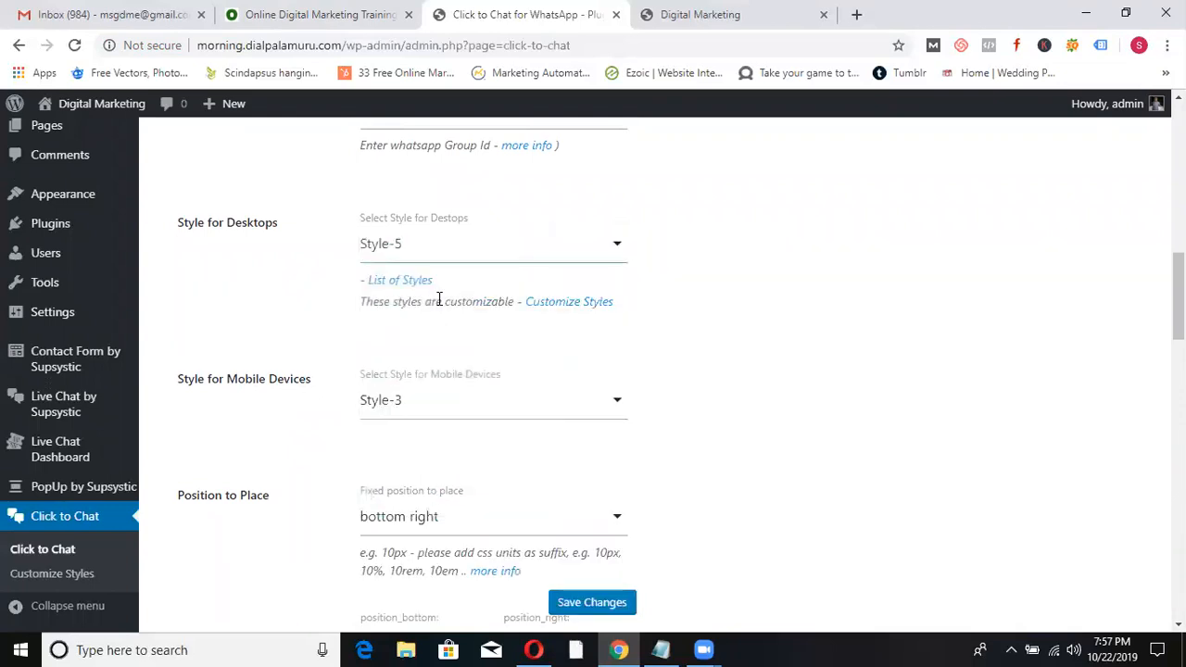
# - Position the button at the top right, save, and view the live site
pyautogui.click(611, 521)
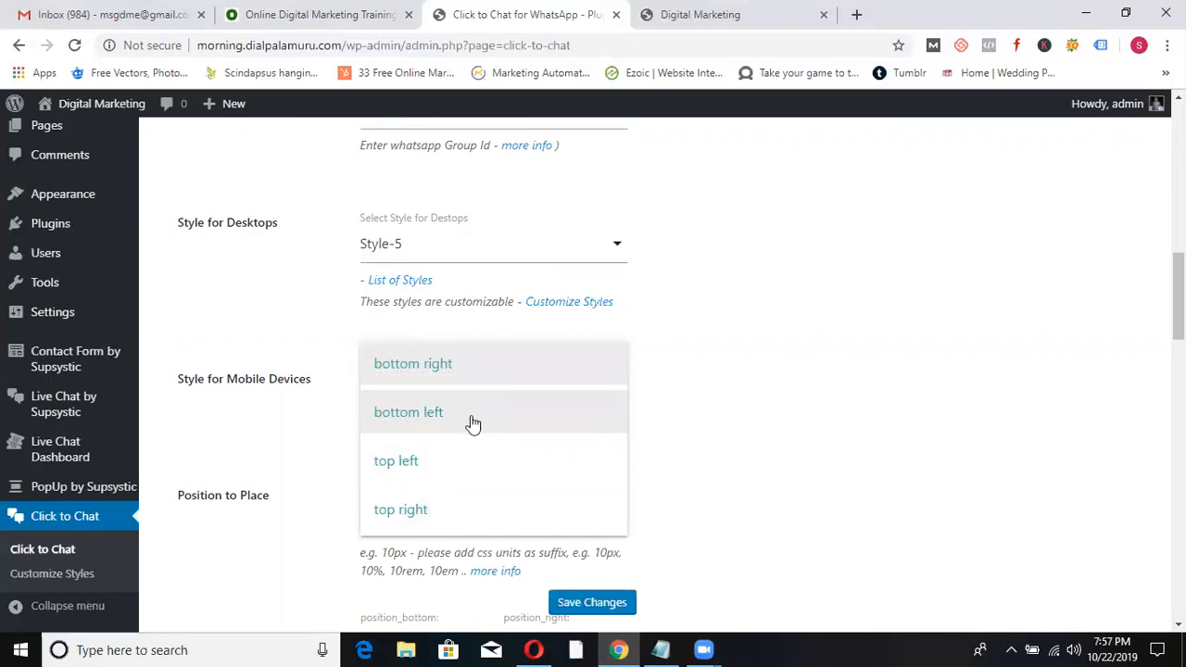
pyautogui.click(410, 510)
pyautogui.click(588, 604)
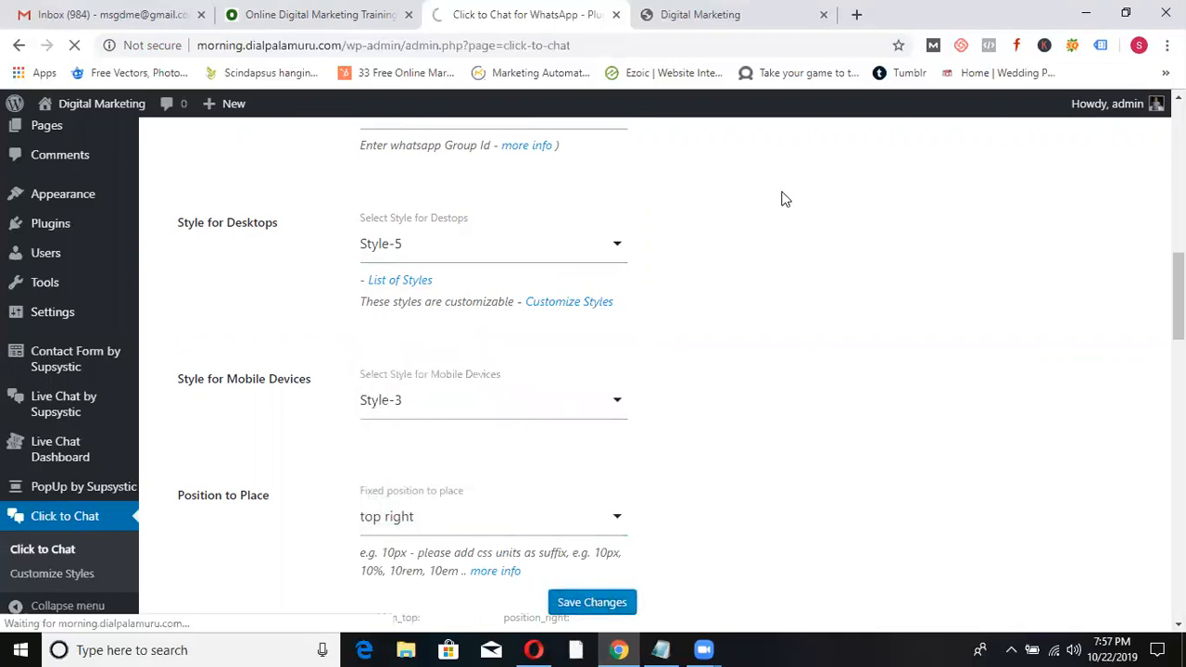
pyautogui.click(732, 15)
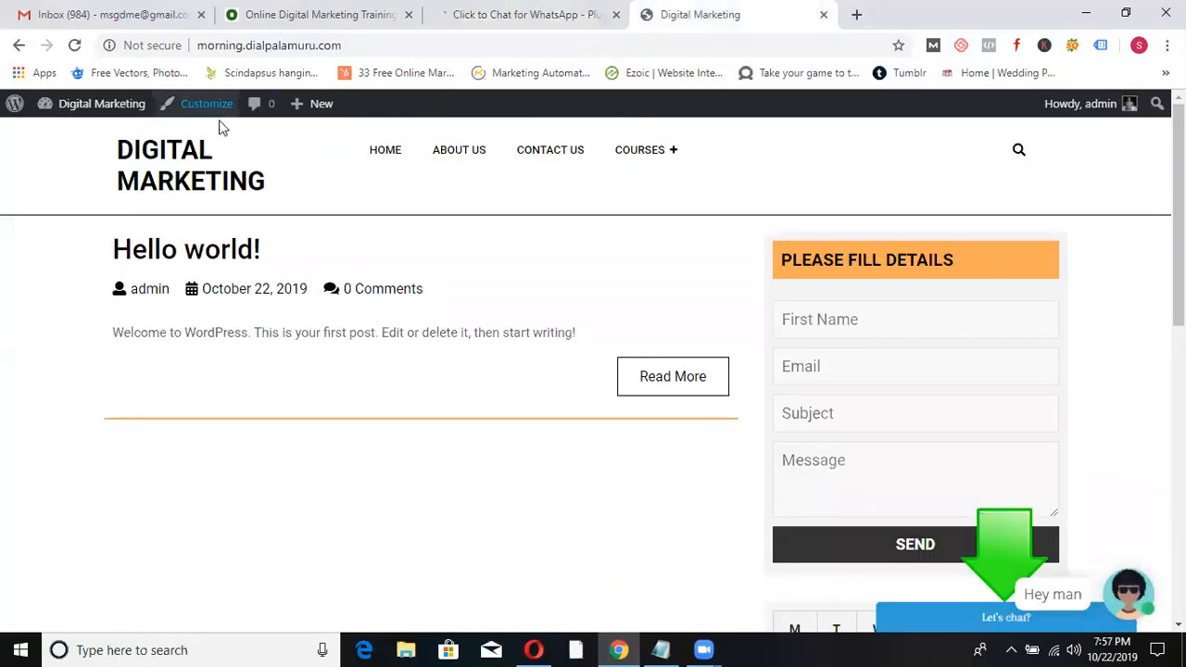
# - Reload the homepage, dismiss the newsletter popup, and copy the site address
pyautogui.click(169, 152)
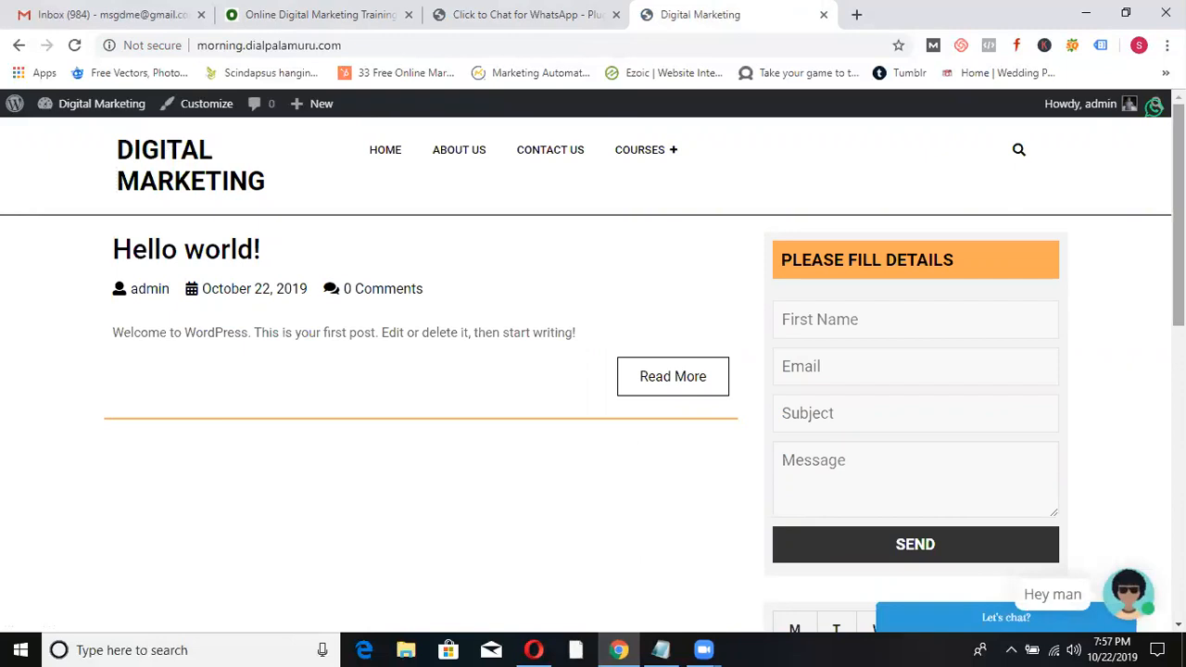
pyautogui.scroll(-2, 1177, 222)
pyautogui.scroll(-5, 534, 371)
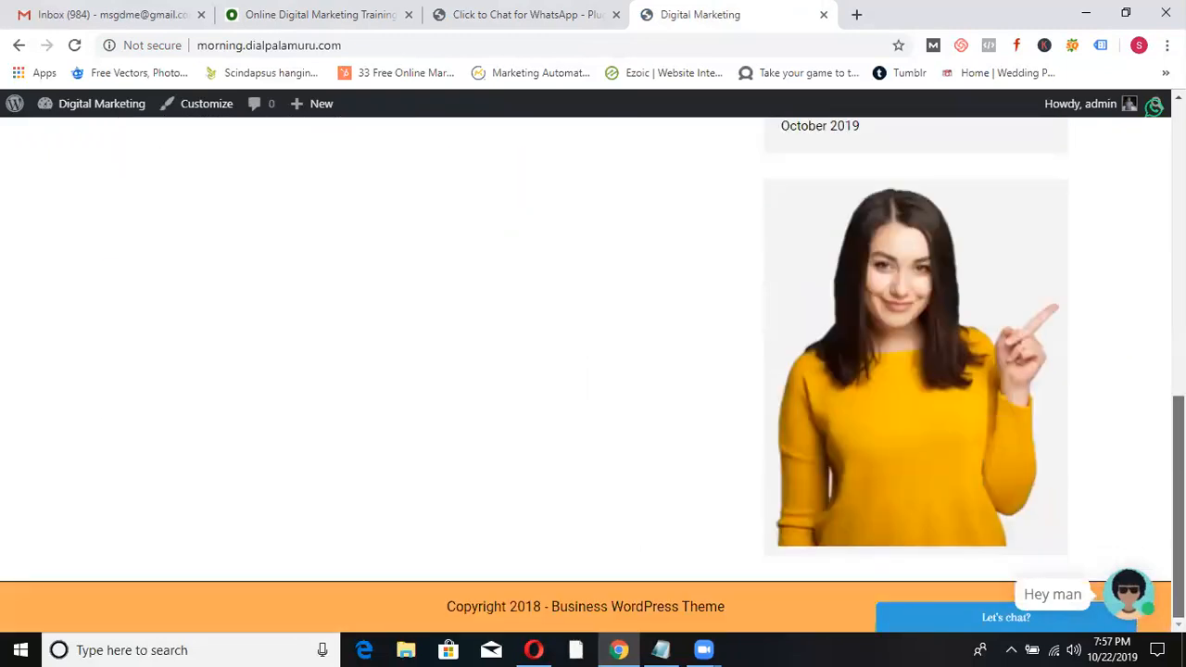
pyautogui.scroll(8, 593, 370)
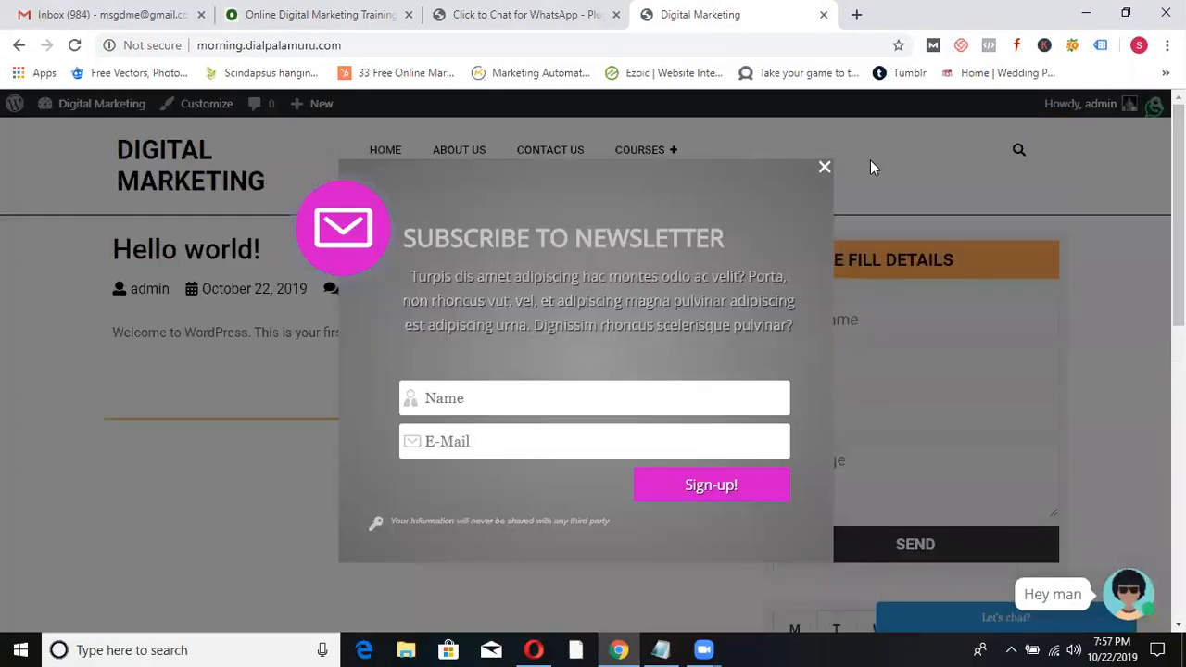
pyautogui.click(827, 168)
pyautogui.click(421, 44)
pyautogui.hotkey('ctrl', 'c')
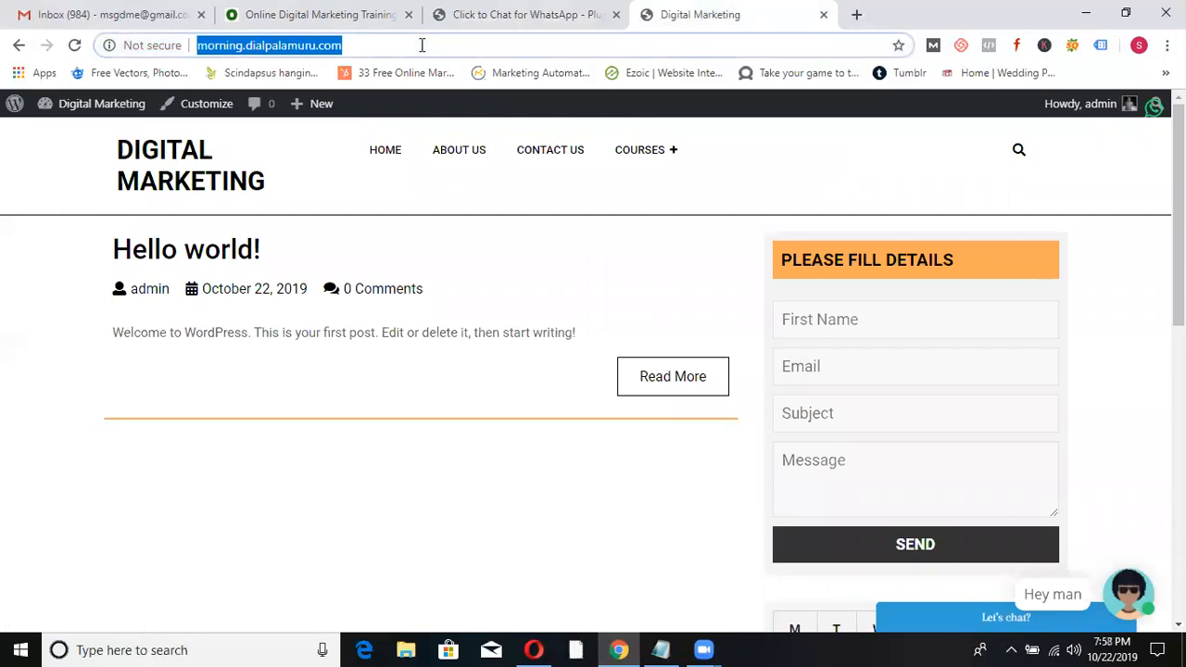
pyautogui.moveTo(1177, 153)
pyautogui.mouseDown()
pyautogui.moveTo(1177, 195)
pyautogui.moveTo(1177, 139)
pyautogui.mouseUp()
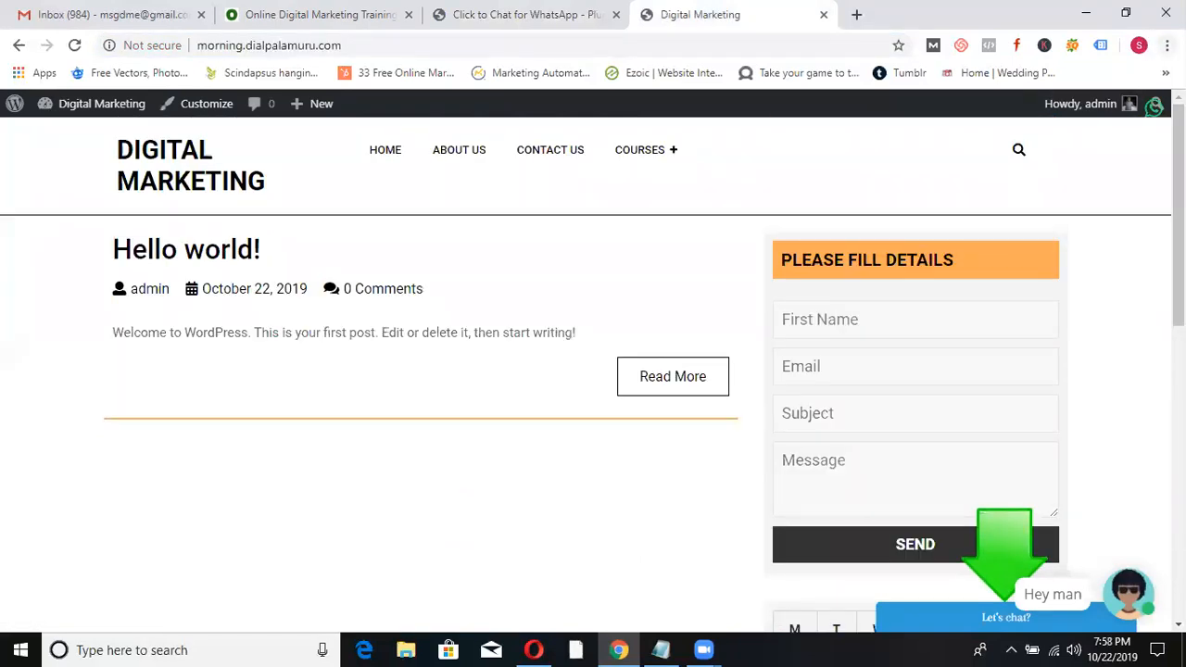
# - Load the site in an incognito window to check the top-right WhatsApp icon, then return
pyautogui.click(1167, 44)
pyautogui.click(1023, 112)
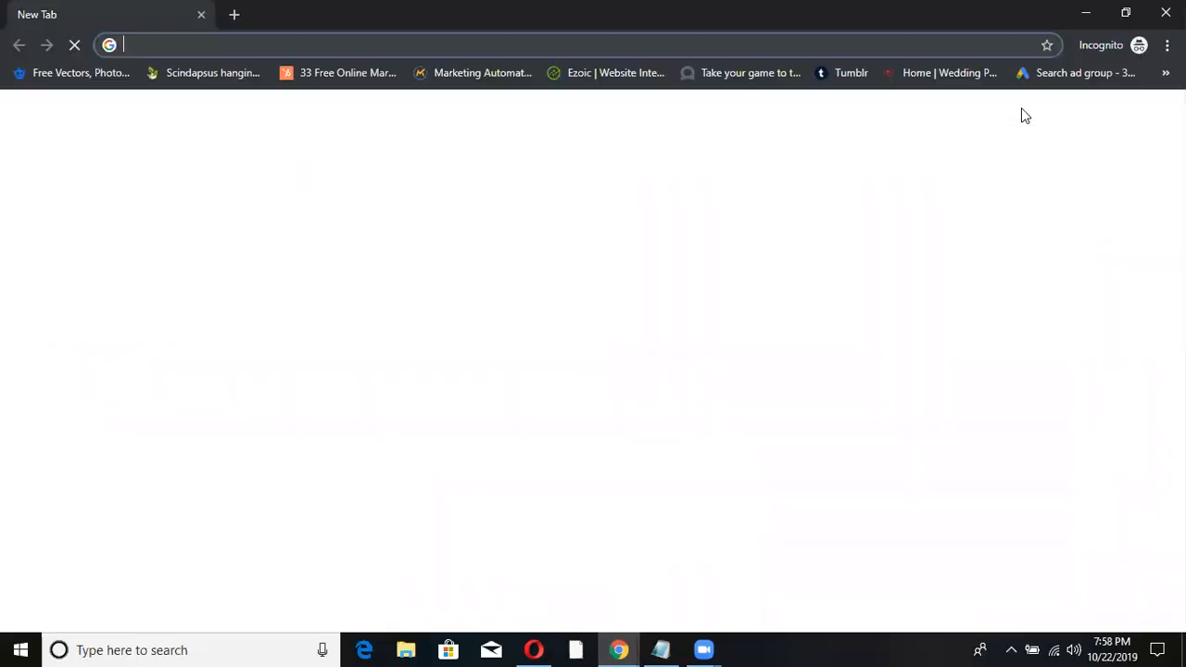
pyautogui.hotkey('ctrl', 'v')
pyautogui.press('Return')
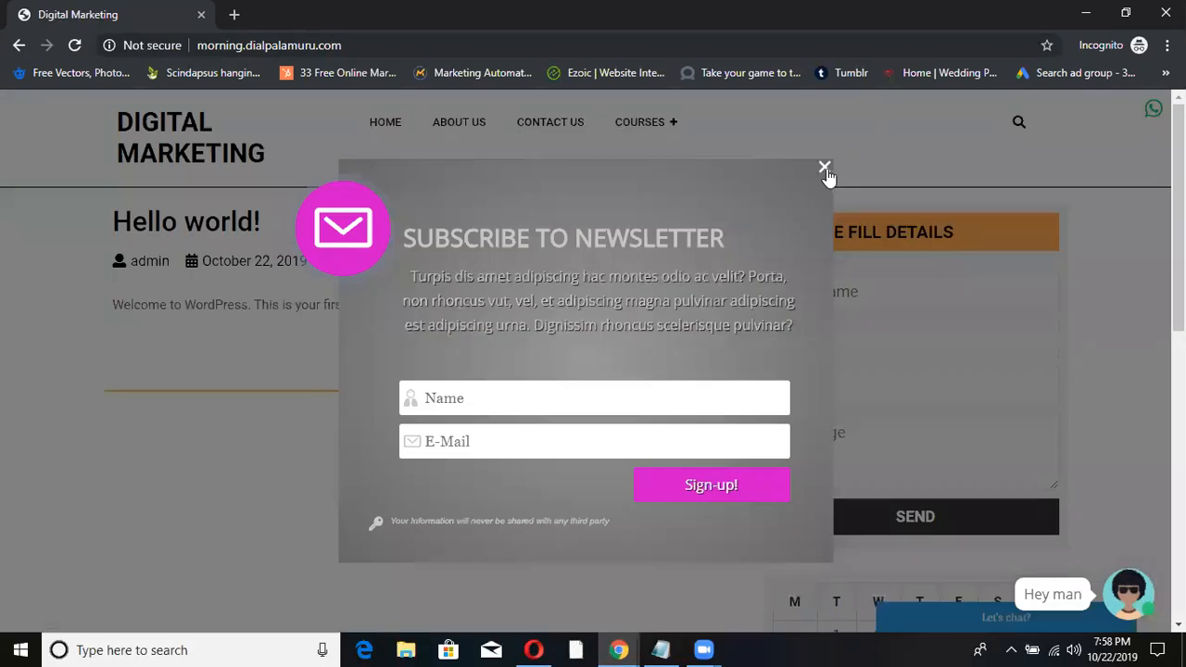
pyautogui.click(824, 169)
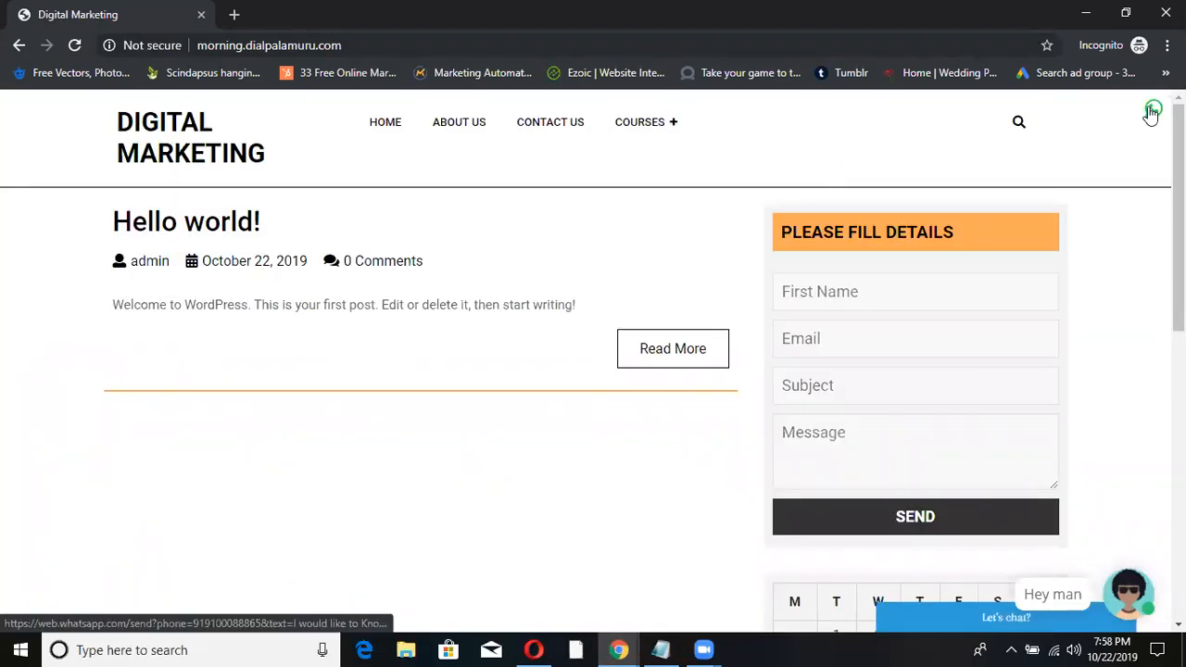
pyautogui.hotkey('alt', 'Tab')
pyautogui.click(509, 24)
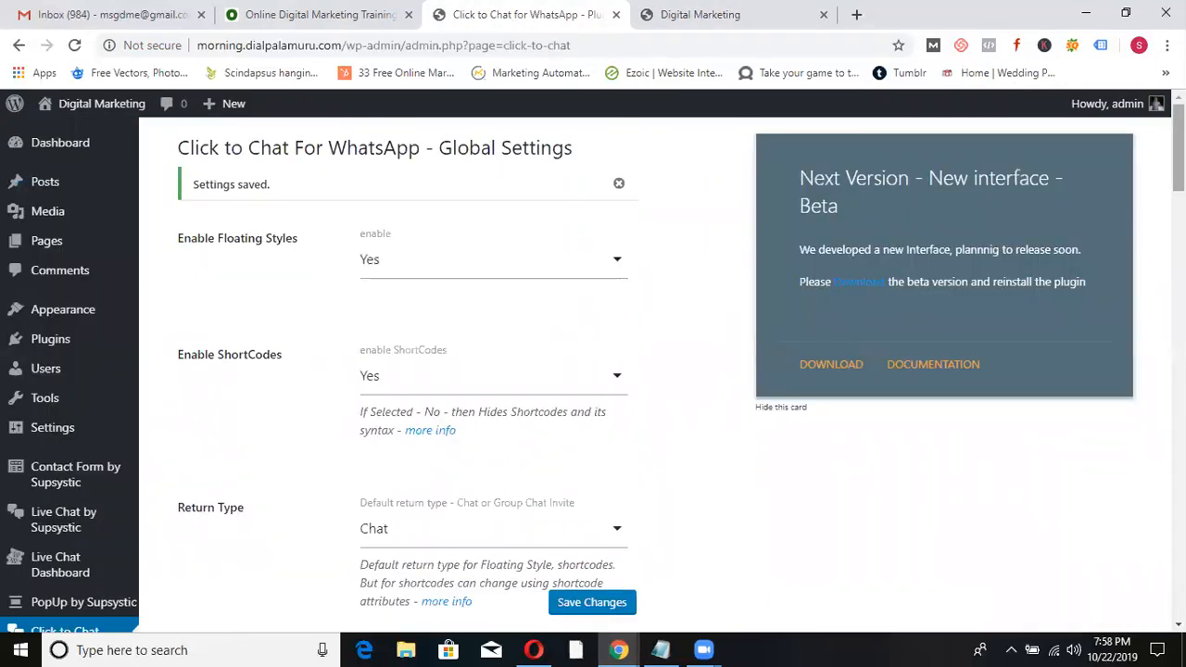
# - Set Style for Desktops to 'Hide on Desktop Devices' and save the settings
pyautogui.scroll(-2, 1178, 148)
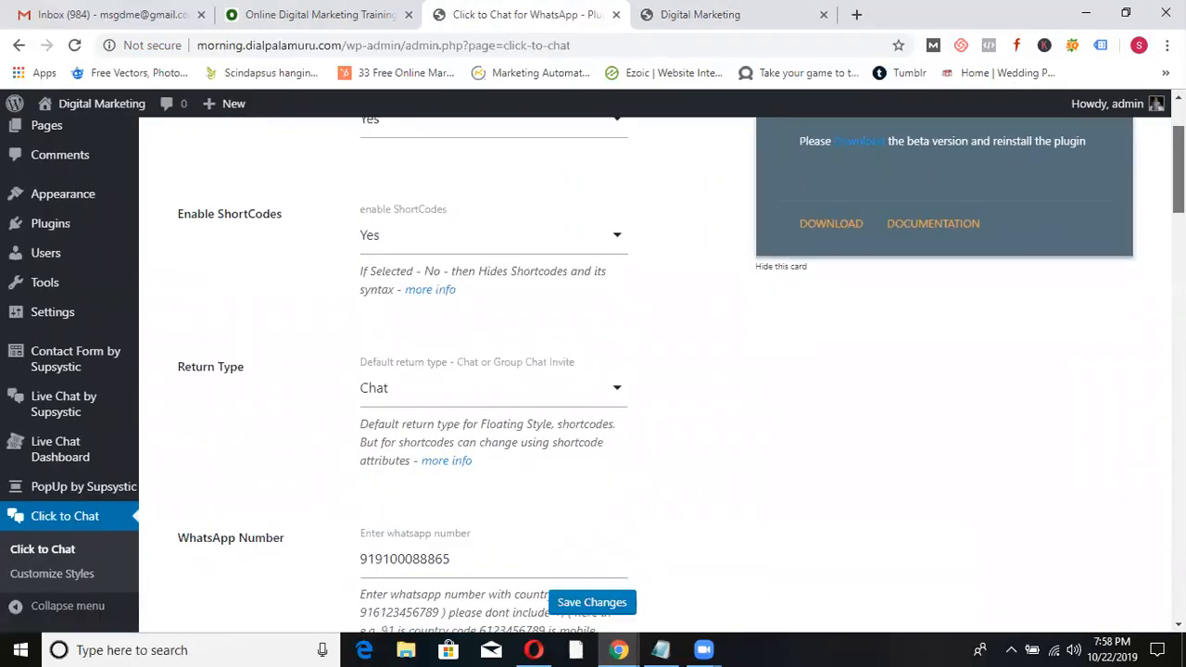
pyautogui.scroll(-10, 1148, 452)
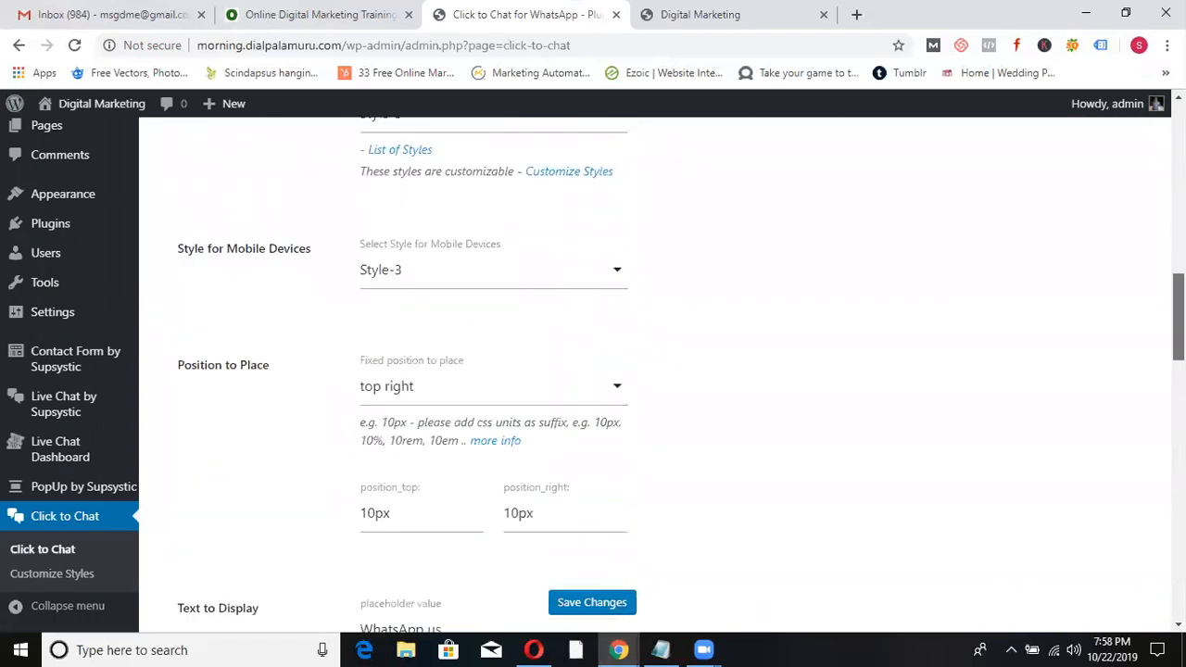
pyautogui.scroll(-12, 1148, 451)
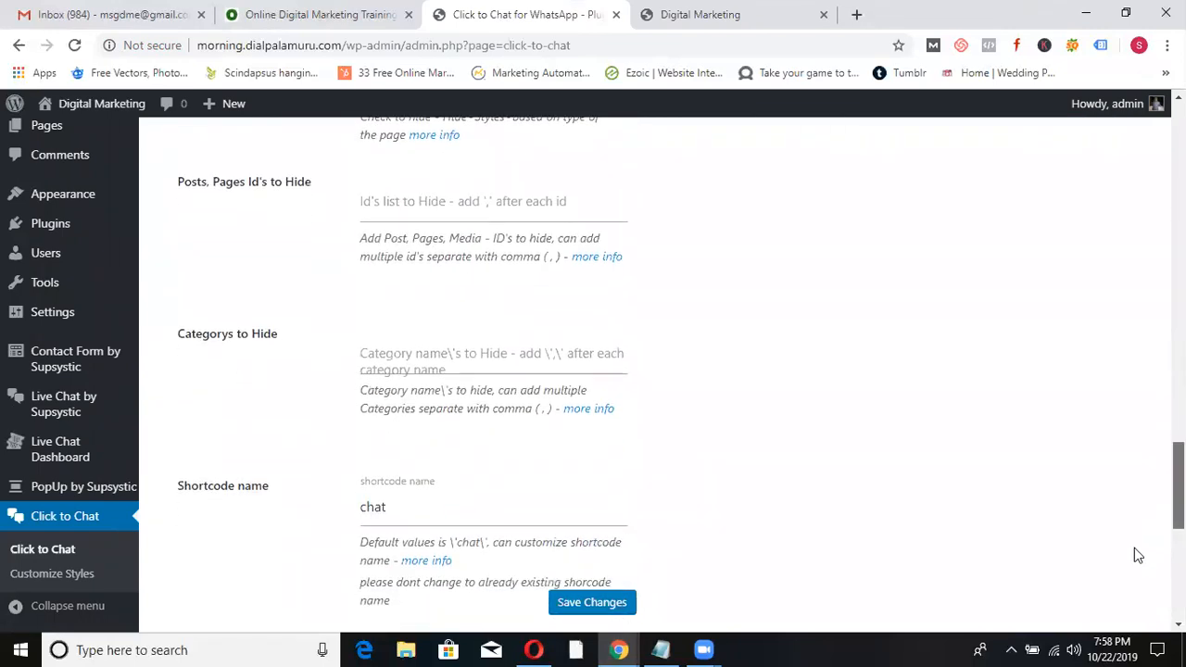
pyautogui.scroll(20, 1137, 584)
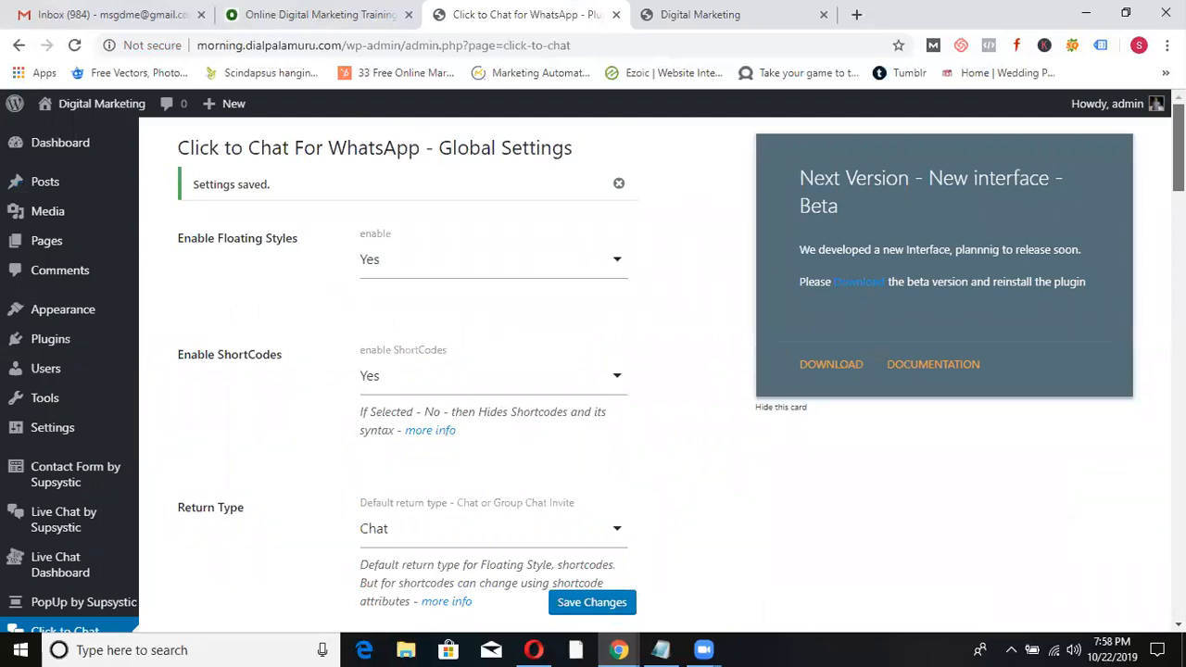
pyautogui.scroll(-9, 1147, 268)
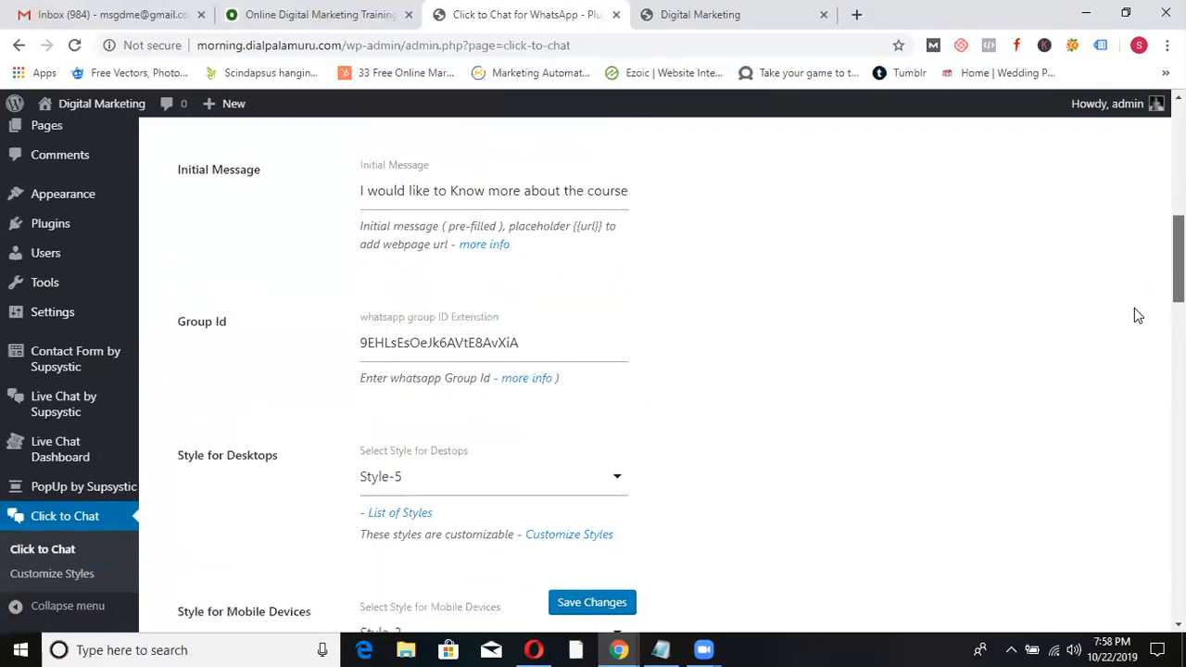
pyautogui.scroll(-2, 1138, 315)
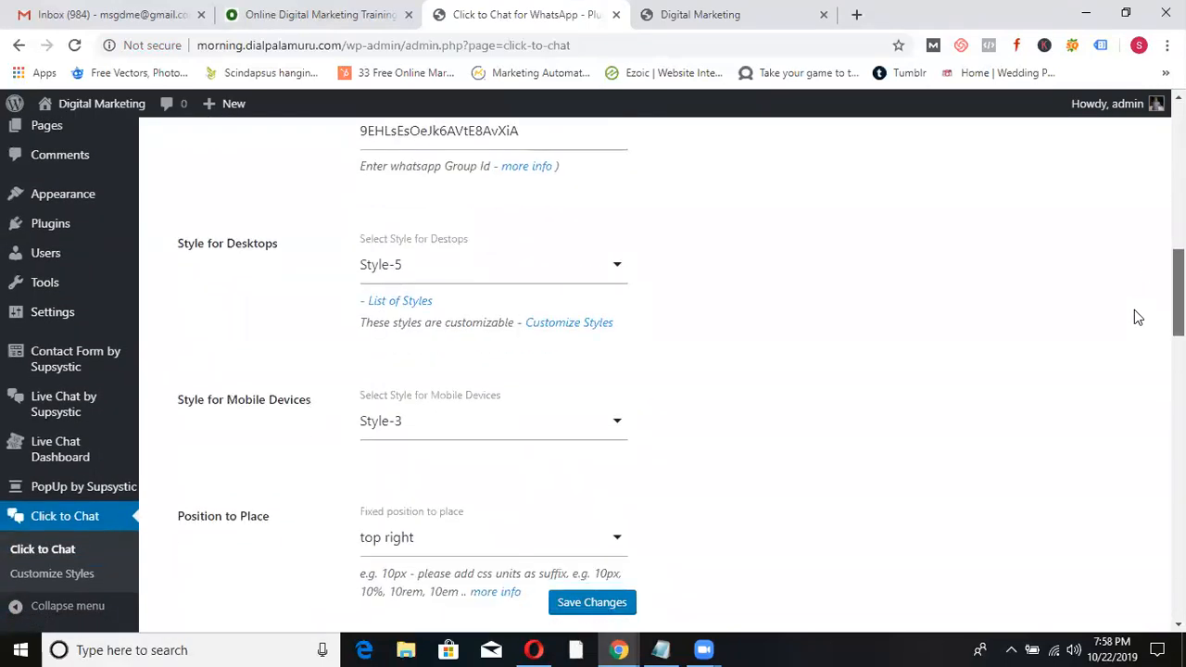
pyautogui.click(608, 271)
pyautogui.scroll(-2, 593, 481)
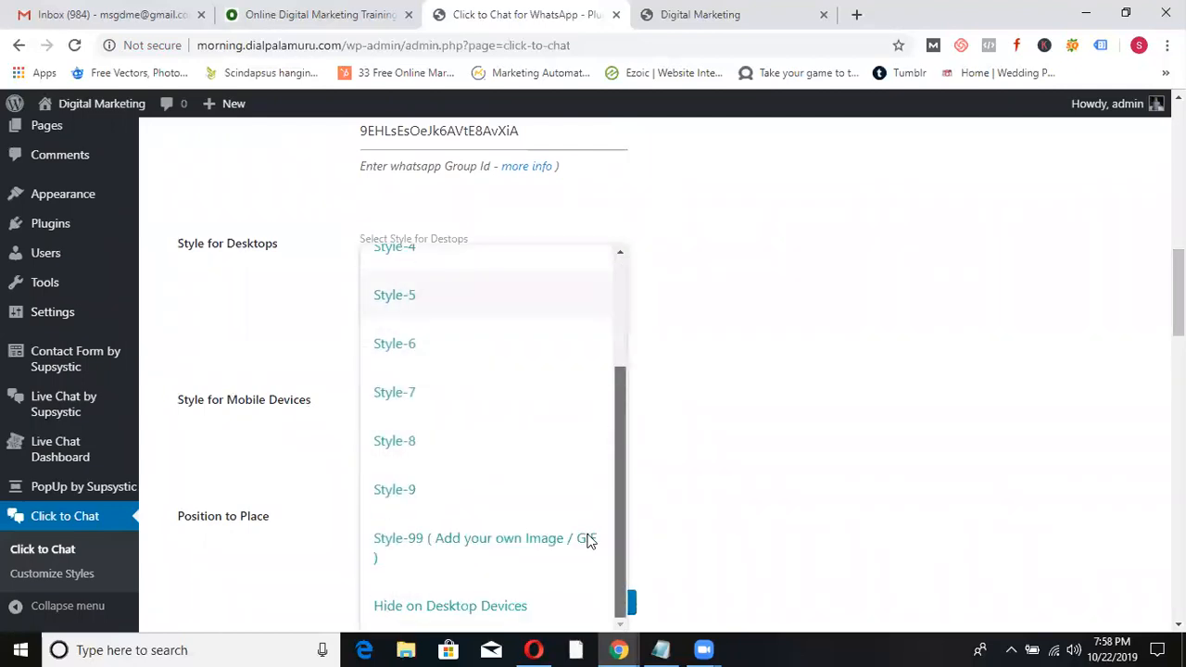
pyautogui.click(450, 606)
pyautogui.click(567, 605)
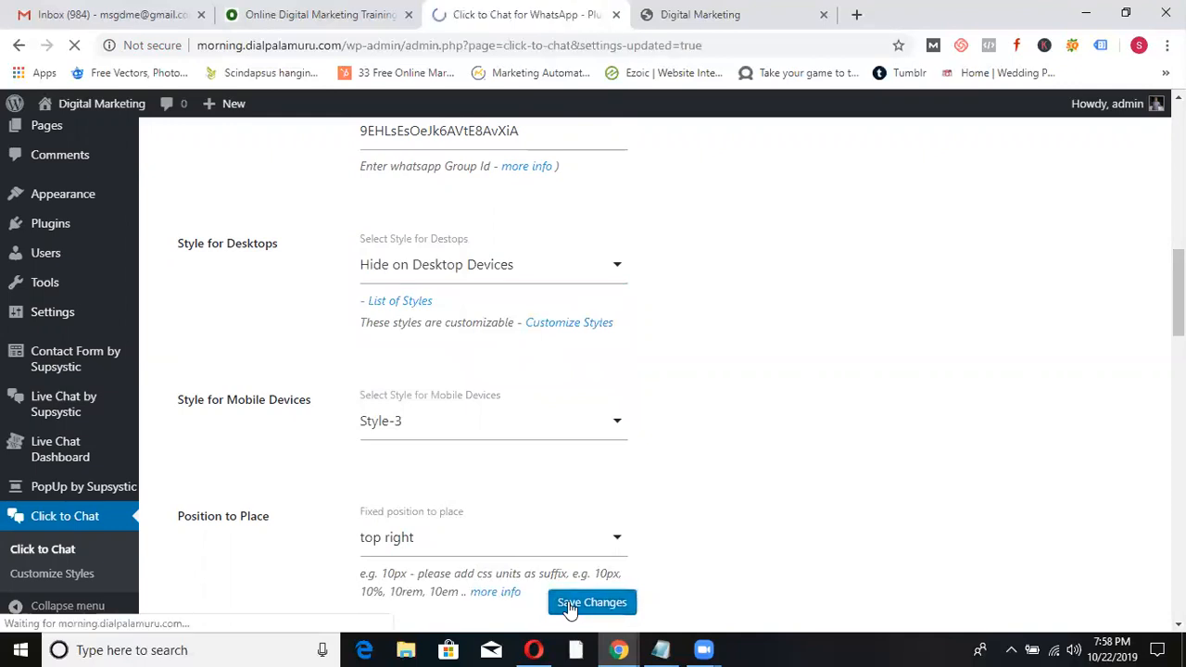
# - Reload the site in the private window to confirm the button is hidden on desktop
pyautogui.hotkey('alt', 'Tab')
pyautogui.click(85, 50)
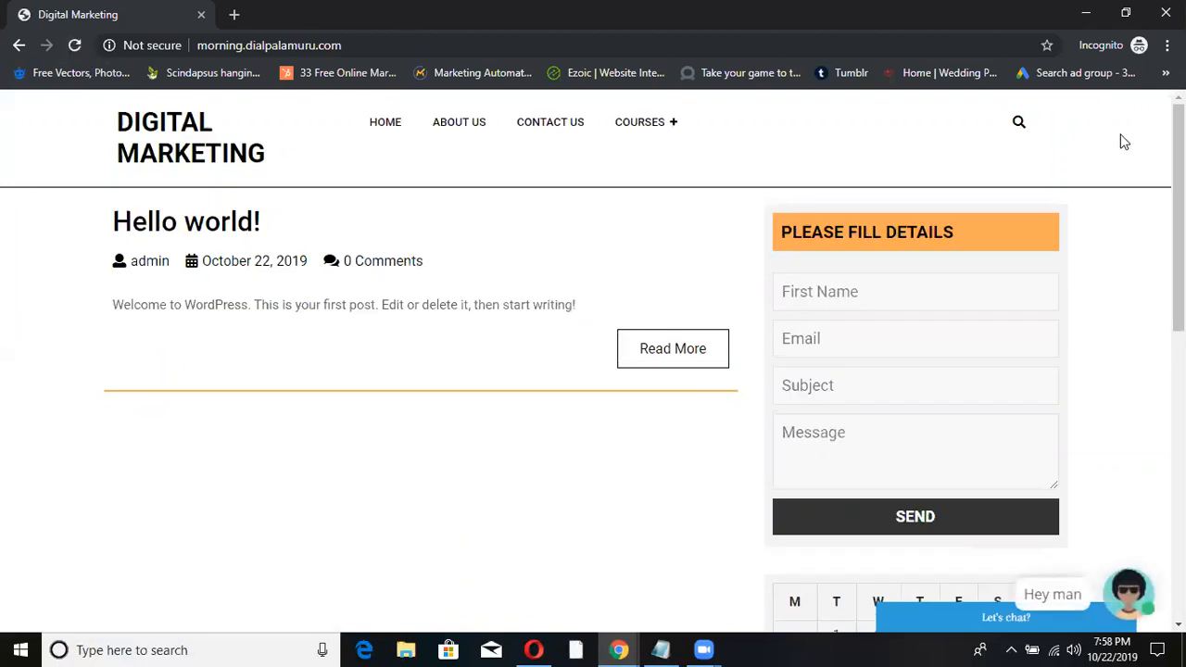
pyautogui.hotkey('alt', 'Tab')
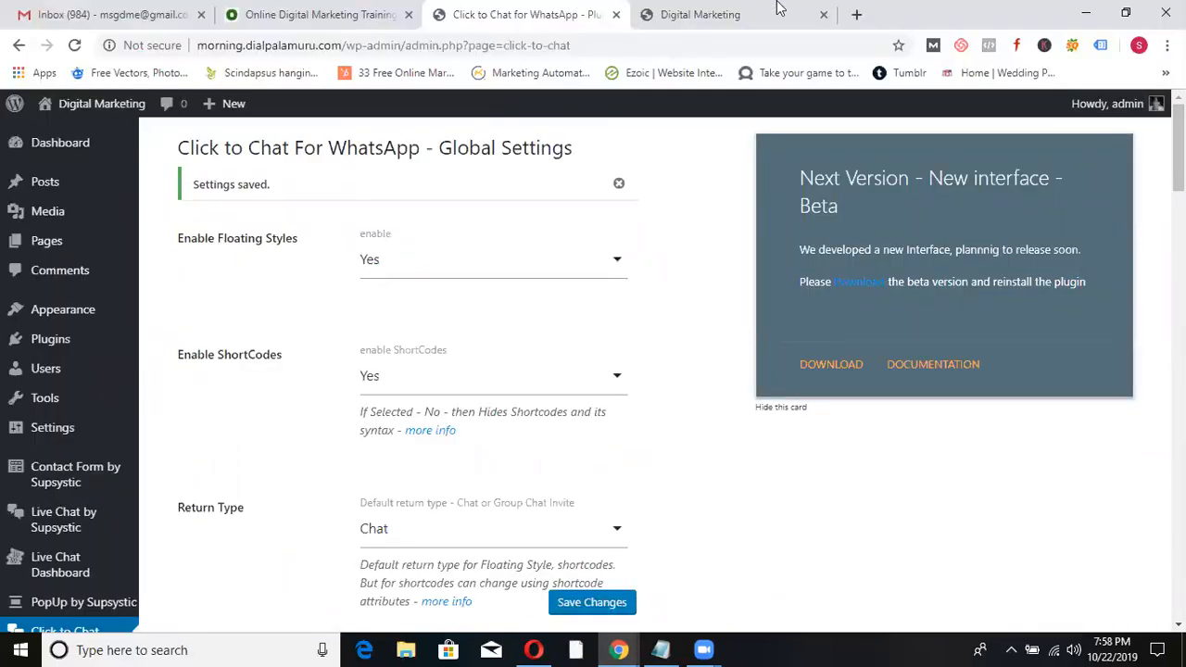
# - In a new tab, search Google for 'quick' and open the QuickAmb ambulance website
pyautogui.click(859, 17)
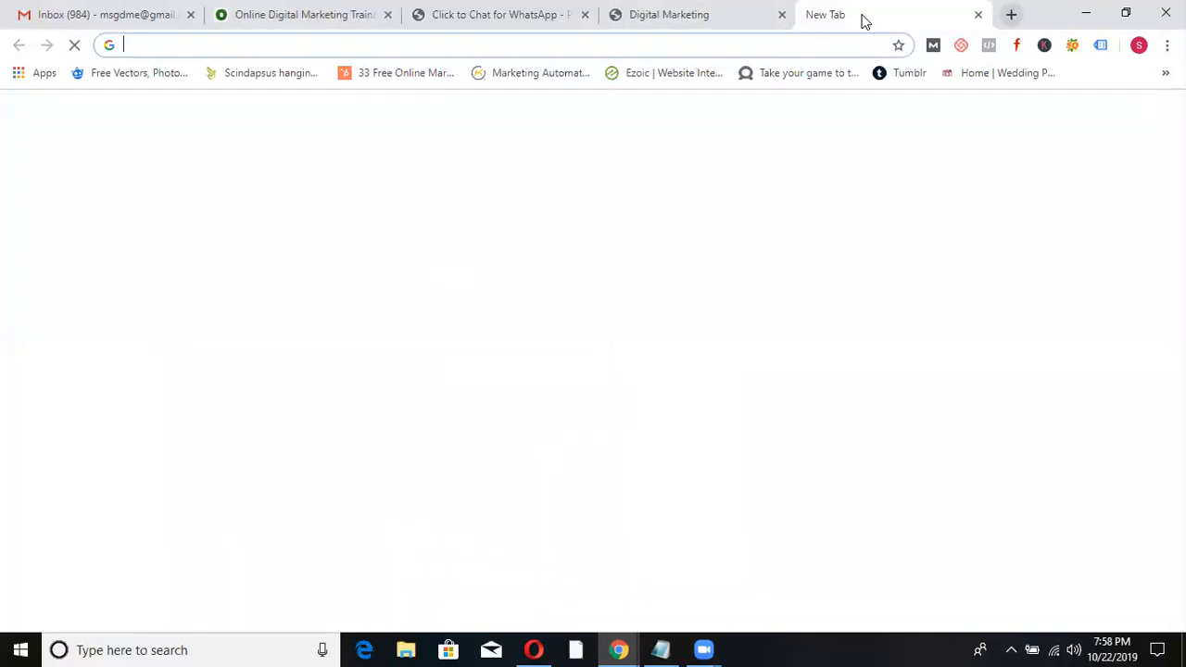
pyautogui.write('quick')
pyautogui.press('Return')
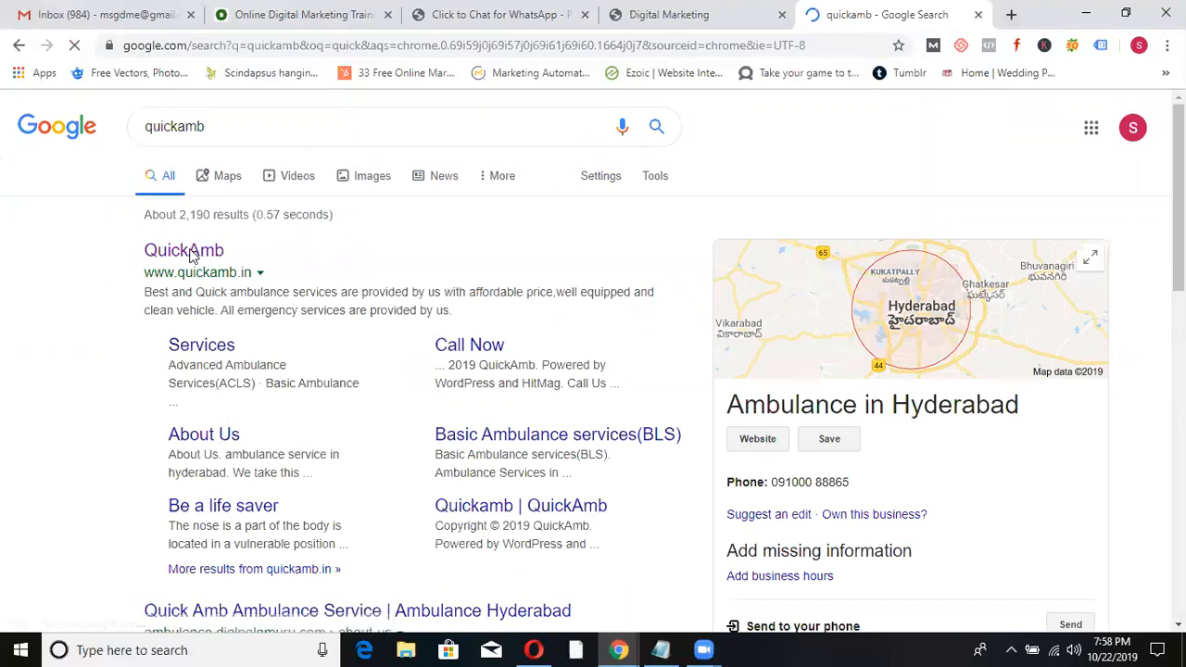
pyautogui.click(190, 255)
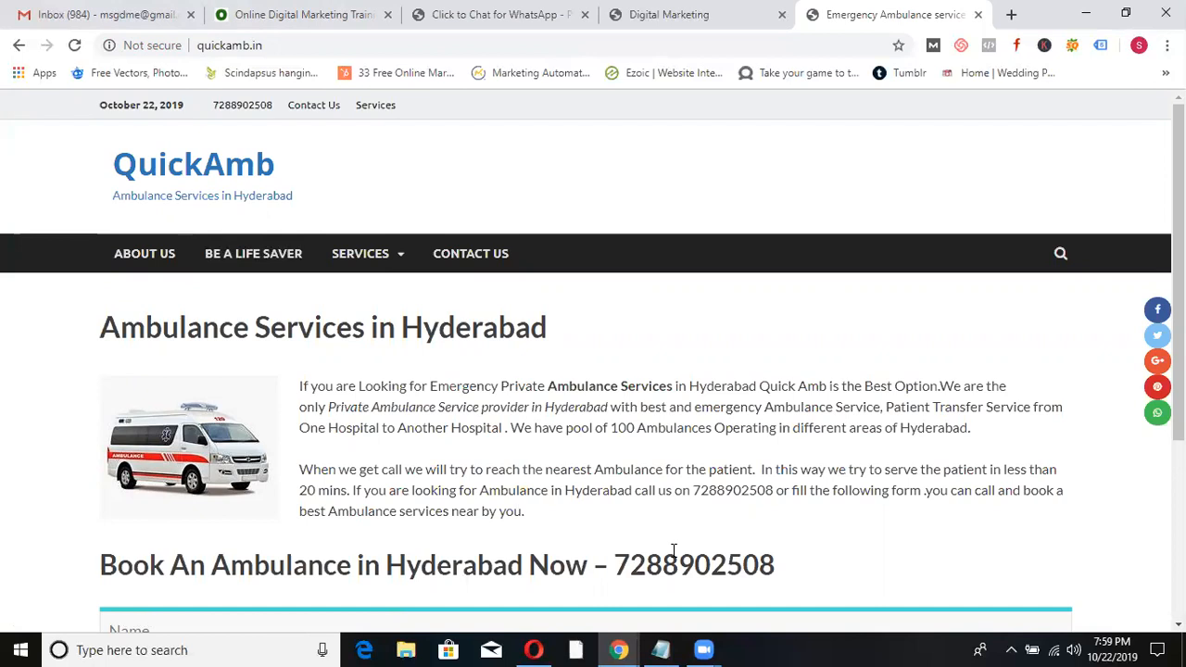
# - Restore and maximize the QuickAmb window to compare views, then return to Click to Chat settings
pyautogui.click(1128, 15)
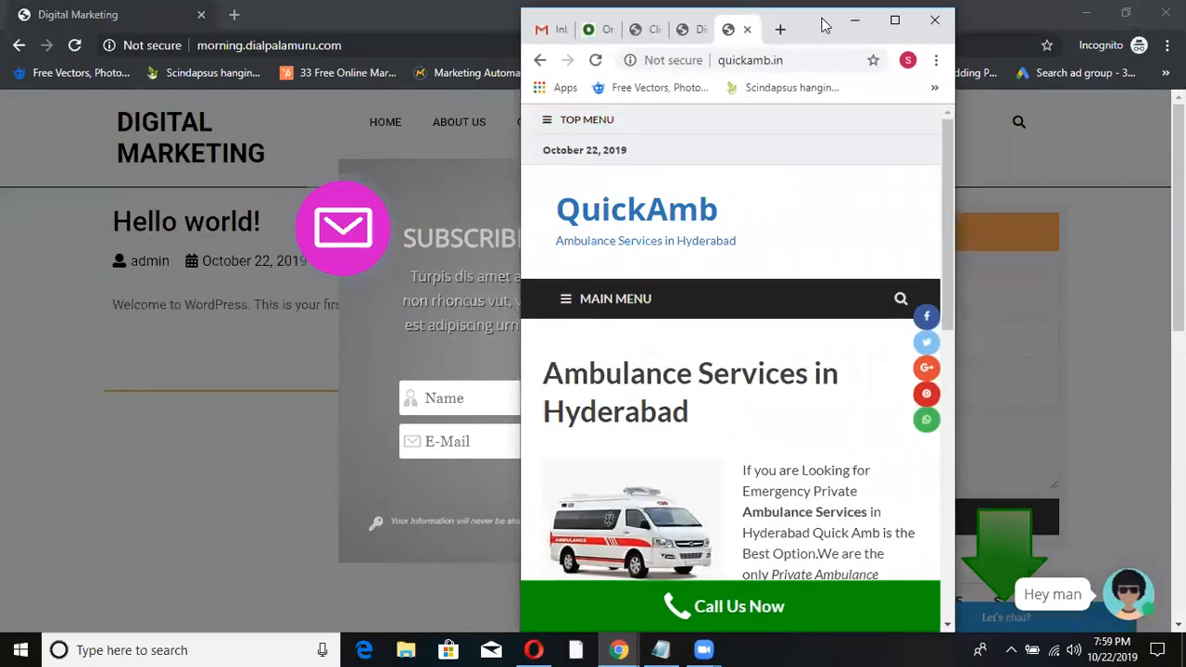
pyautogui.doubleClick(636, 11)
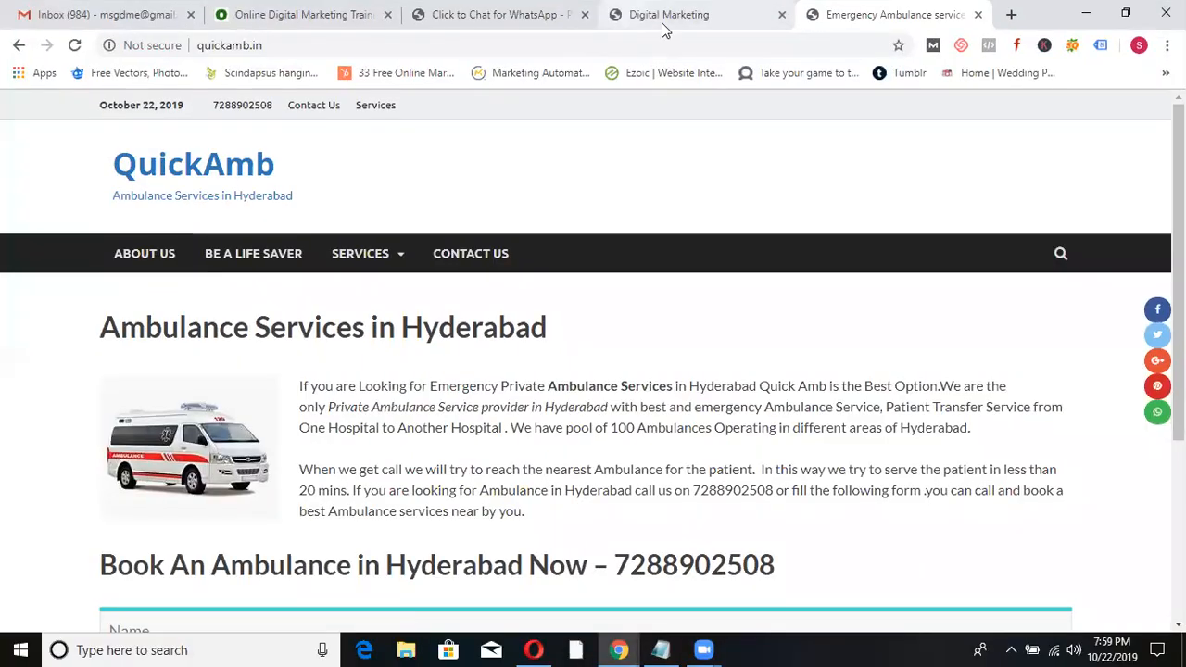
pyautogui.click(1132, 16)
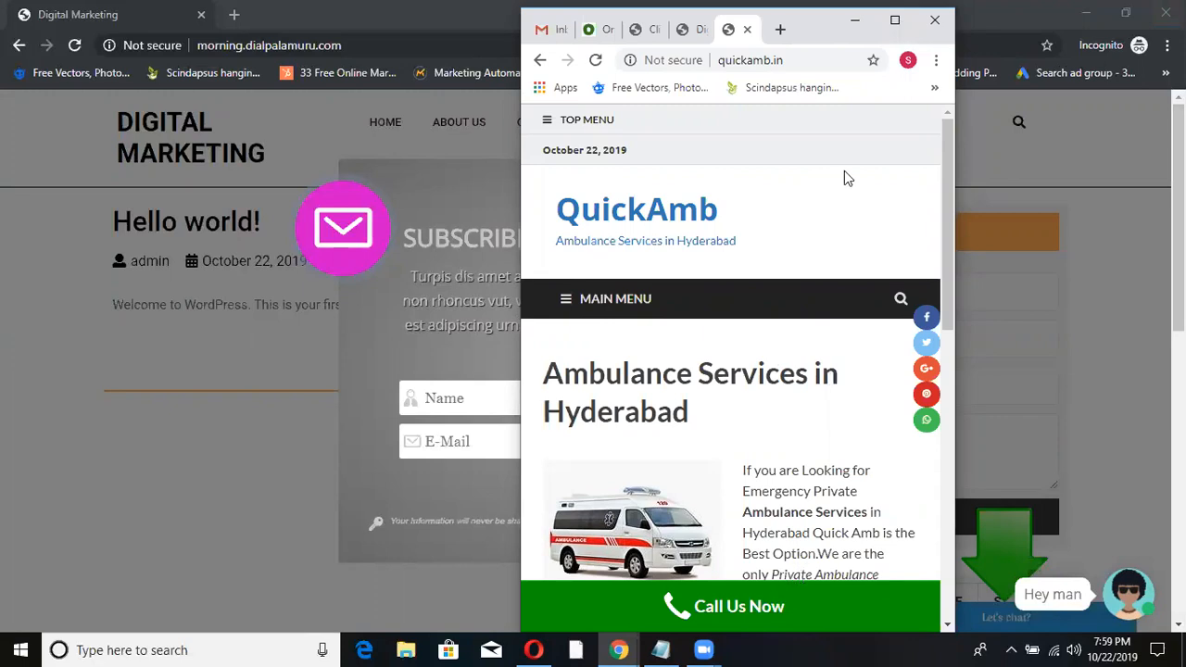
pyautogui.click(895, 22)
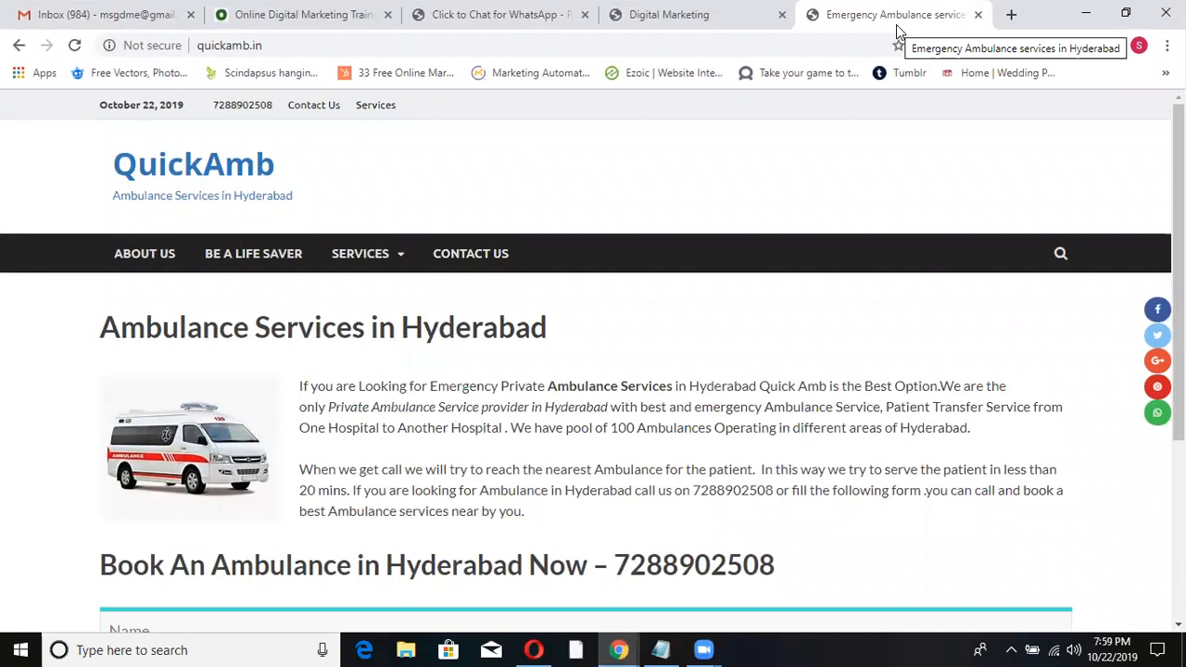
pyautogui.click(514, 22)
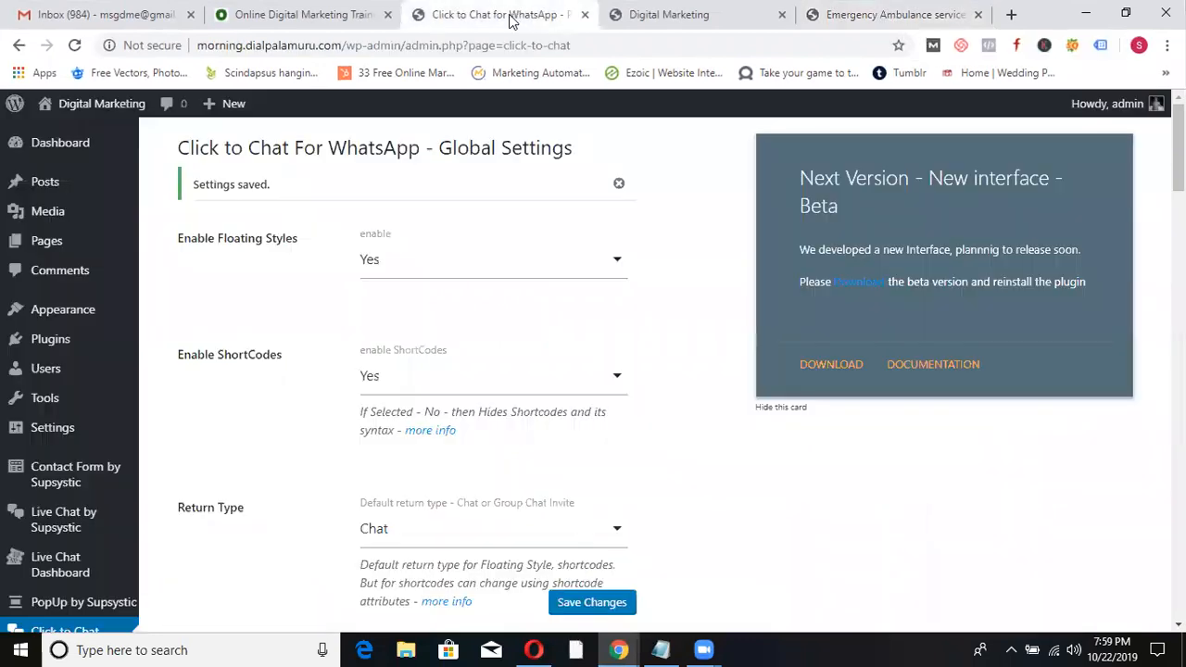
# - Go to Plugins > Add New and search the directory for contact plugins
pyautogui.click(79, 338)
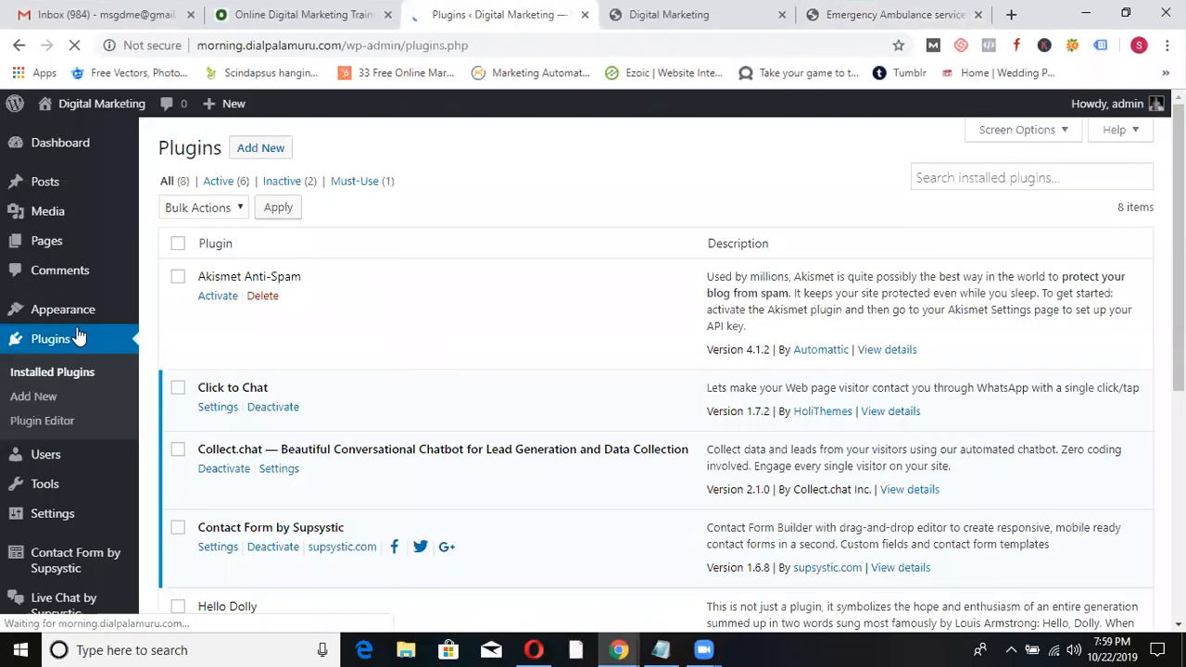
pyautogui.click(249, 148)
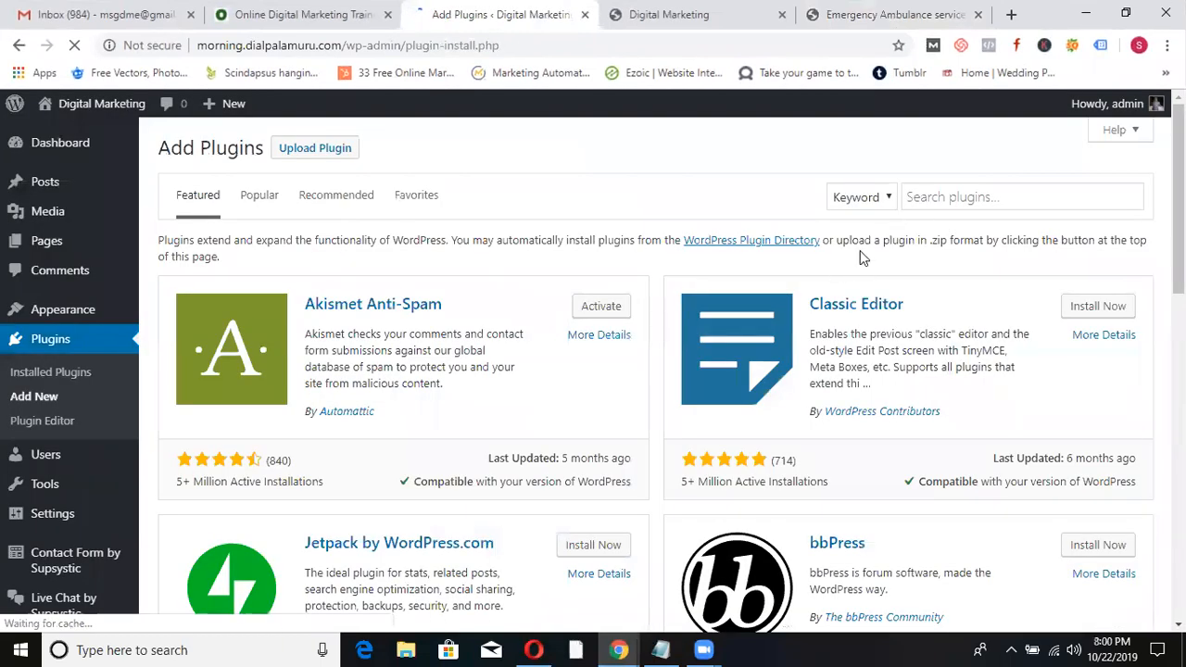
pyautogui.click(958, 191)
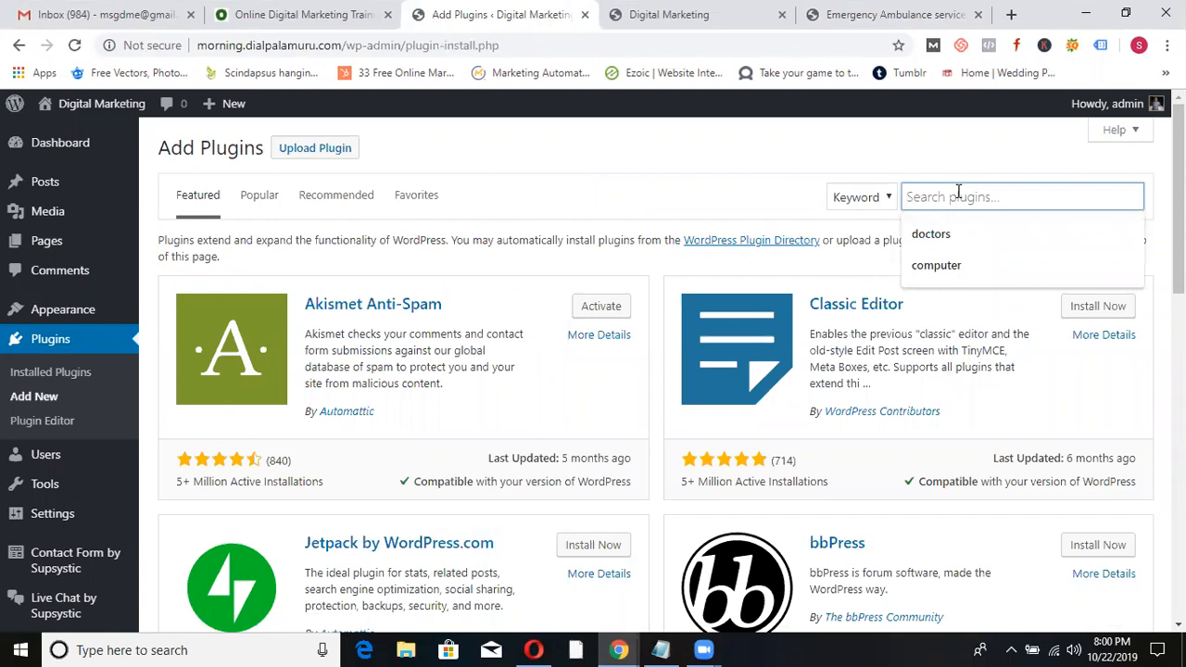
pyautogui.write('contact us')
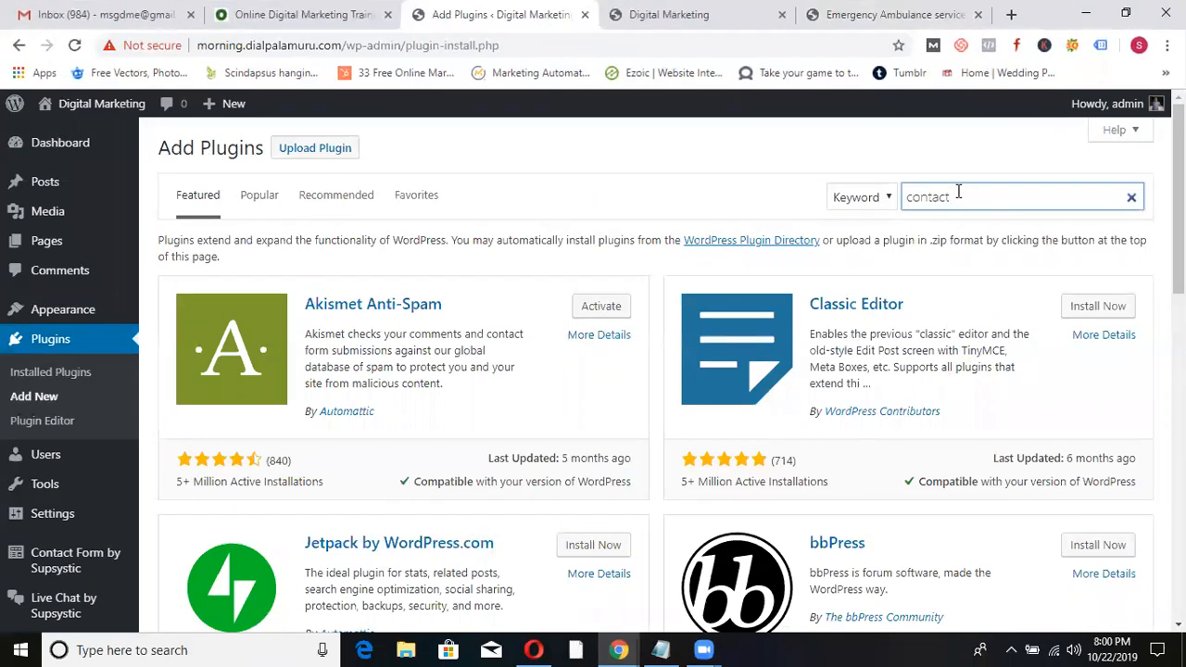
# - Compare the QuickAmb website with the contact us plugin search results, resizing its window
pyautogui.click(921, 15)
pyautogui.click(1126, 14)
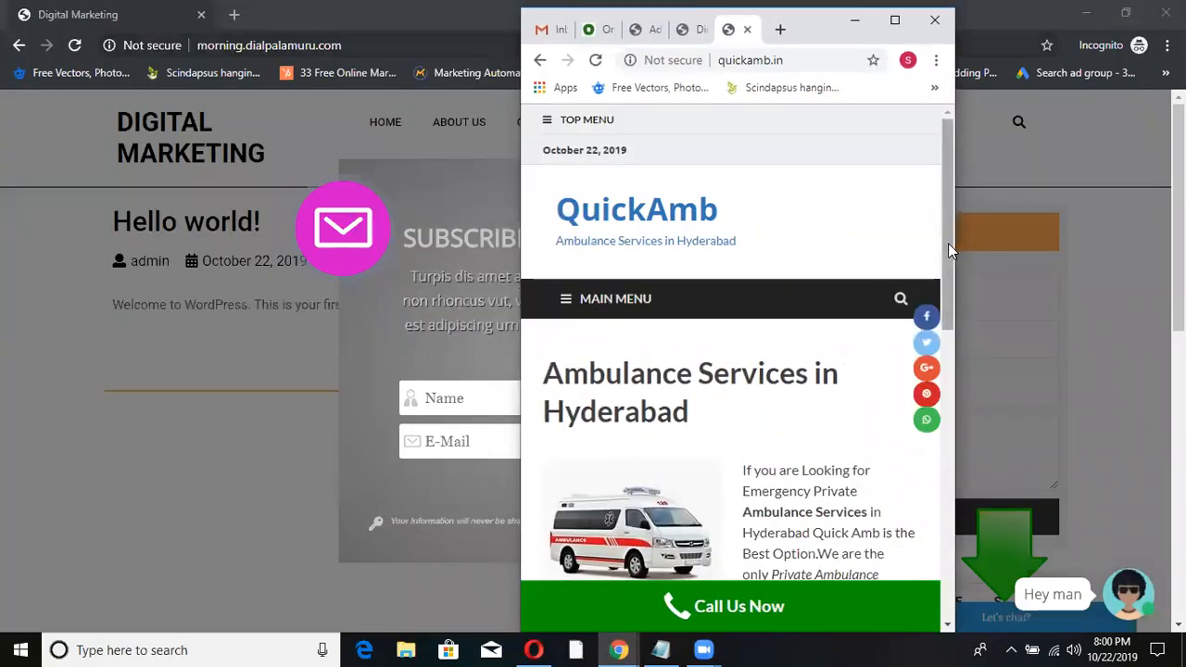
pyautogui.scroll(-3, 933, 371)
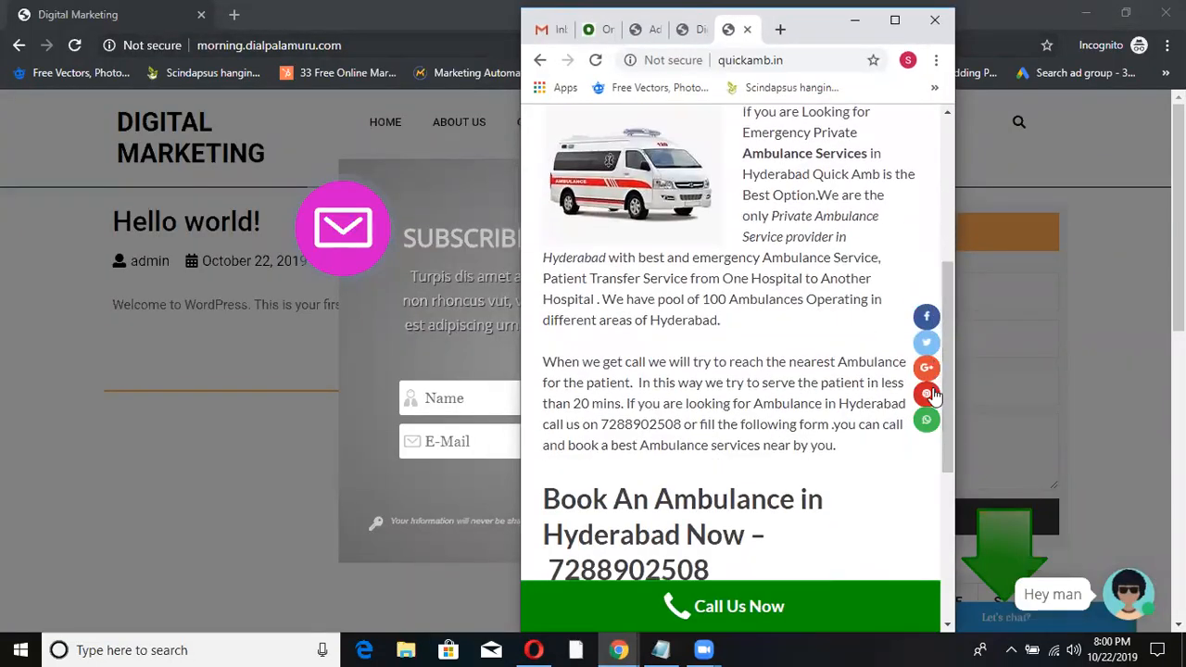
pyautogui.click(895, 19)
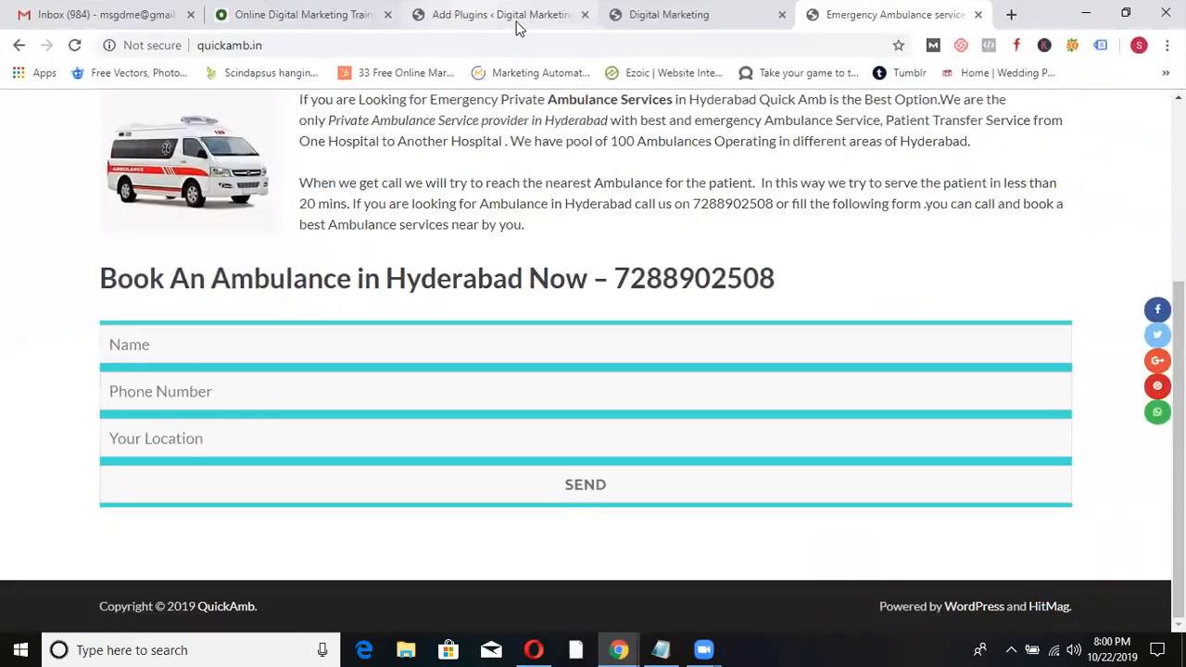
pyautogui.click(1127, 16)
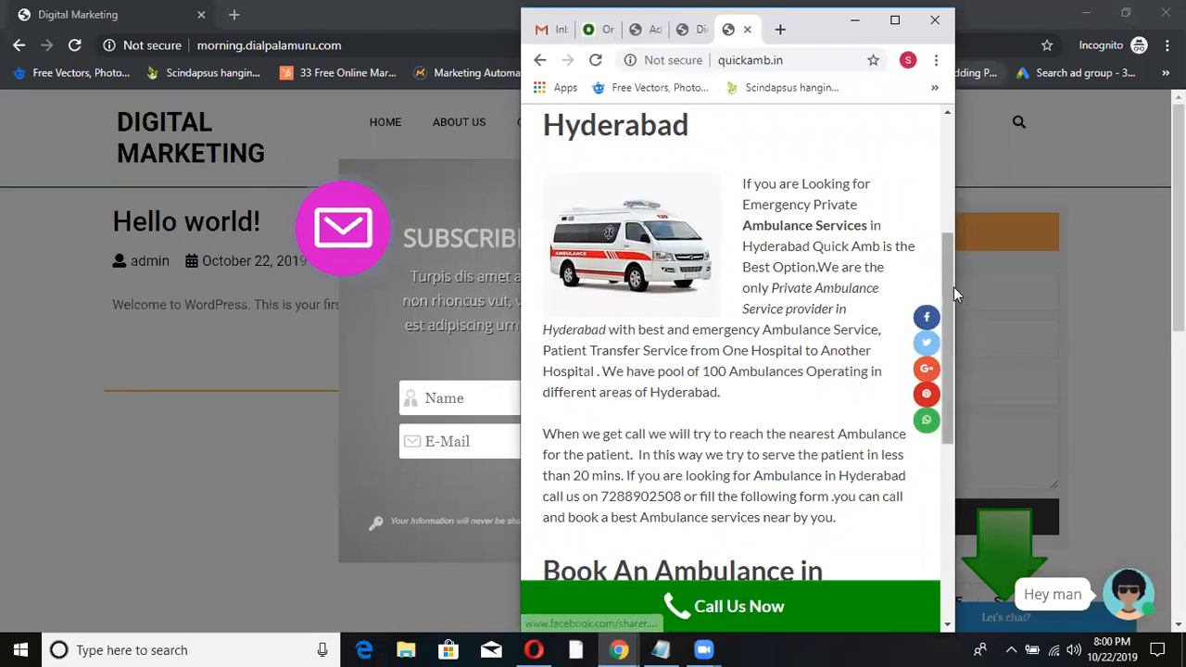
pyautogui.click(894, 19)
pyautogui.click(521, 11)
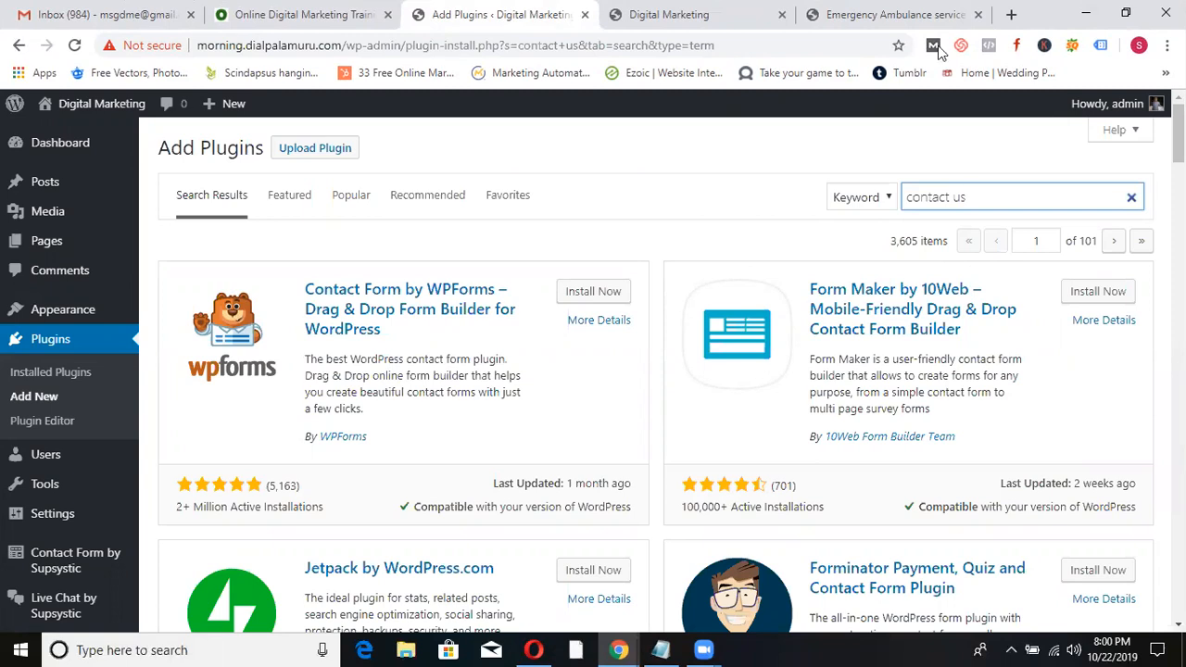
pyautogui.click(866, 13)
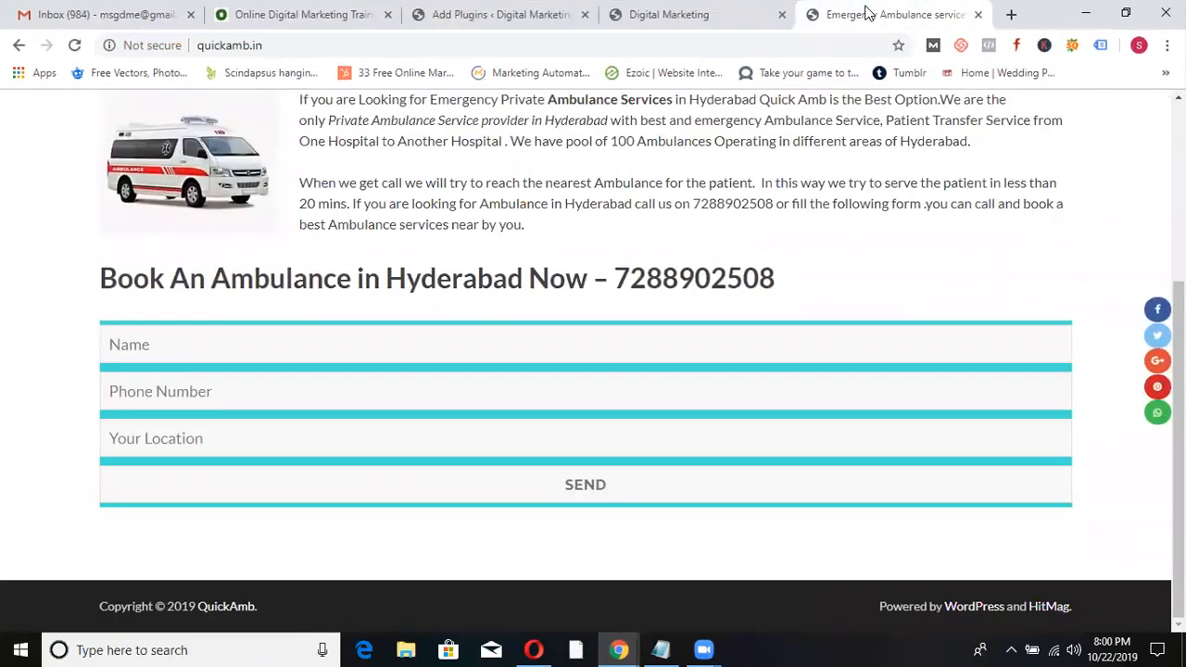
pyautogui.click(501, 13)
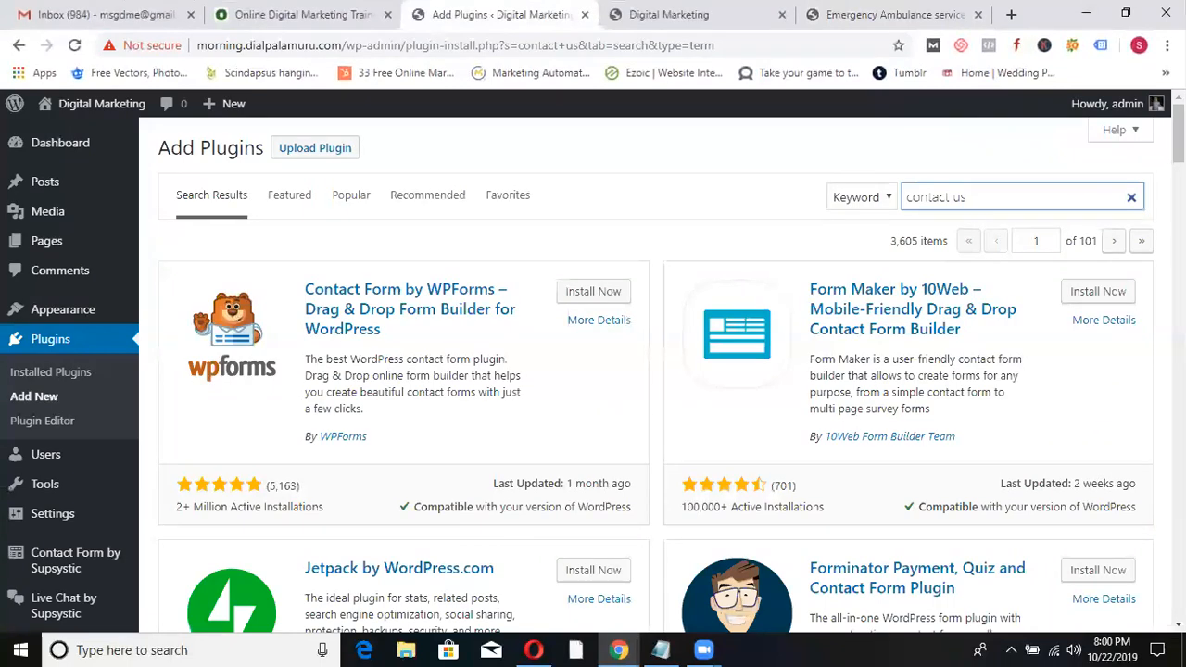
# - Replace the search term and search the plugin directory for 'phone number'
pyautogui.tripleClick(1028, 209)
pyautogui.write('ca')
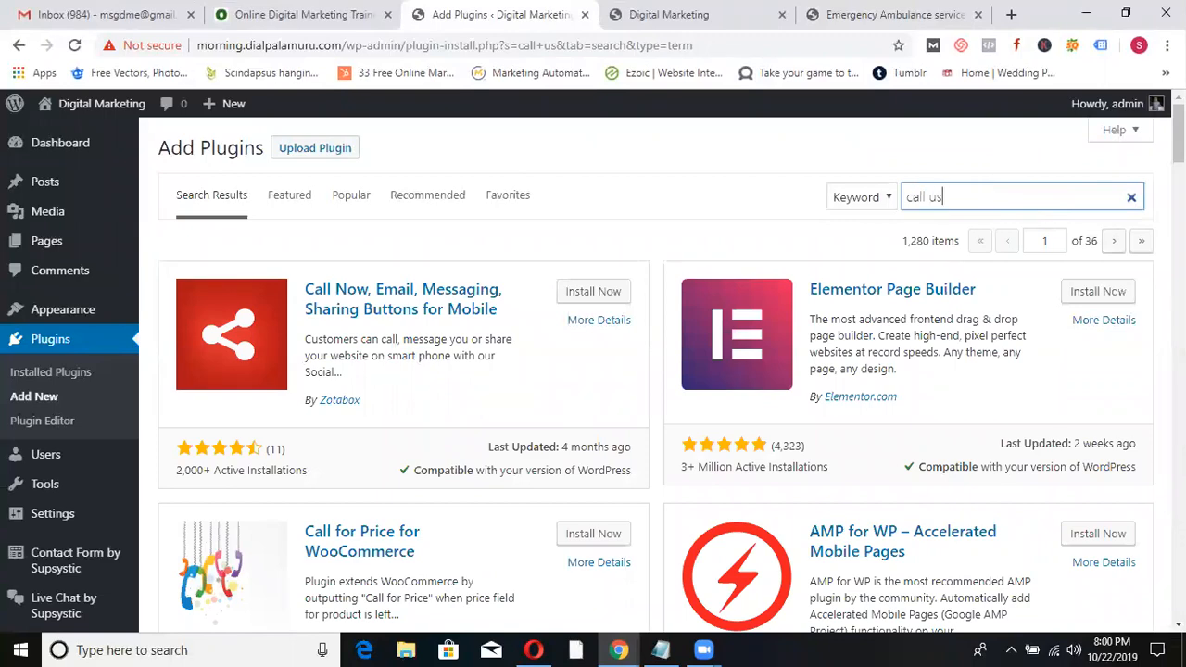
pyautogui.scroll(-3, 656, 371)
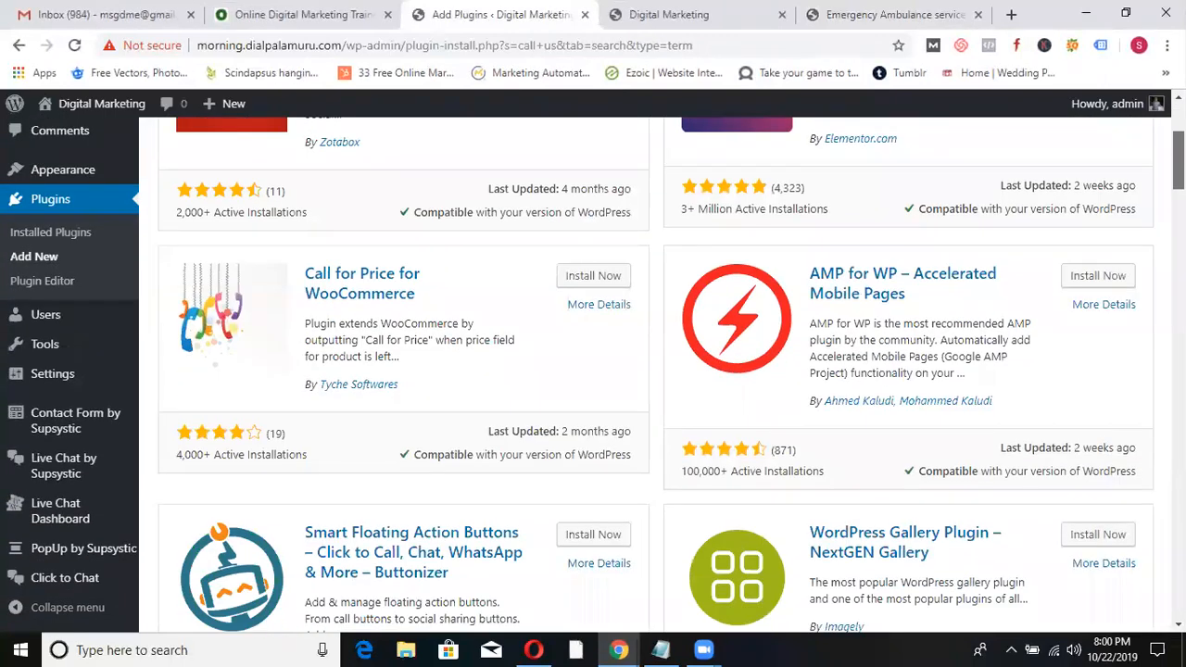
pyautogui.scroll(3, 968, 172)
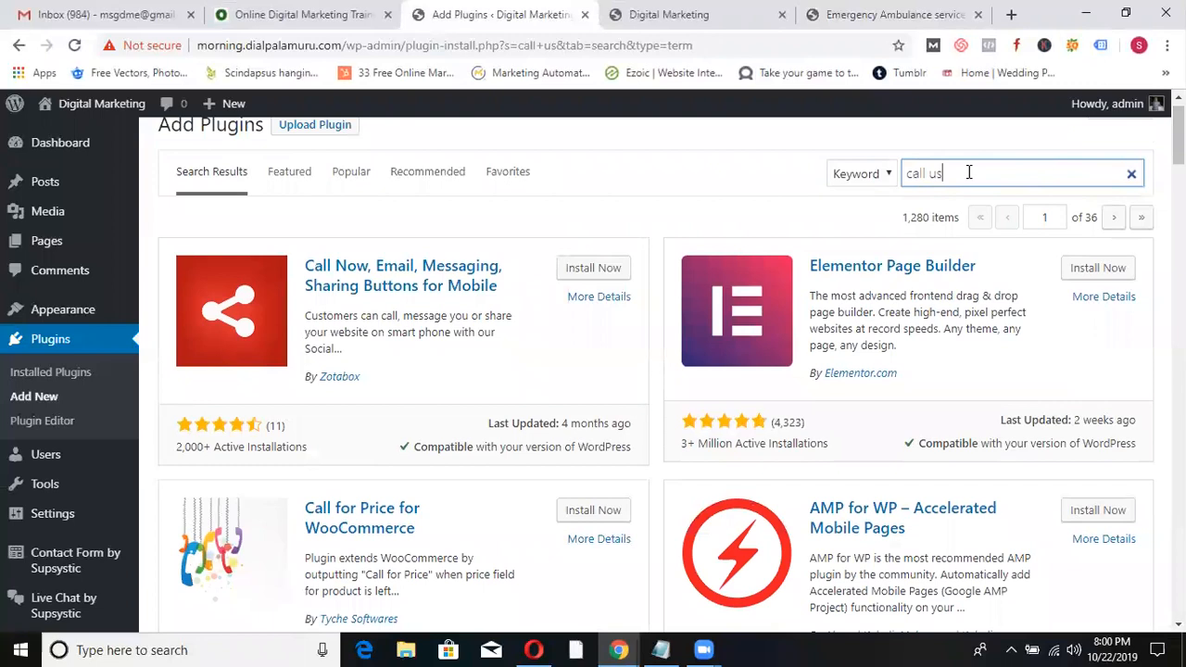
pyautogui.press('BackSpace')
pyautogui.write('ph')
pyautogui.write('ber')
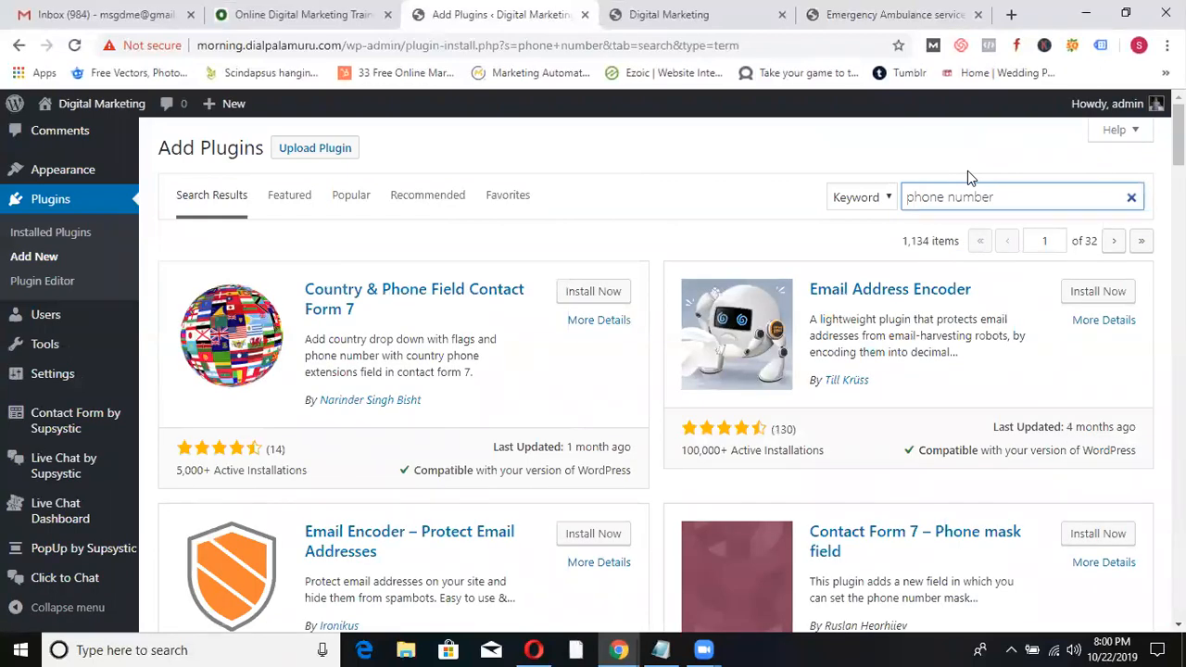
# - Search the plugin directory for 'call', then bring up the ODMT homepage
pyautogui.hotkey('ctrl', 'a')
pyautogui.write('call')
pyautogui.press('BackSpace')
pyautogui.press('BackSpace')
pyautogui.press('BackSpace')
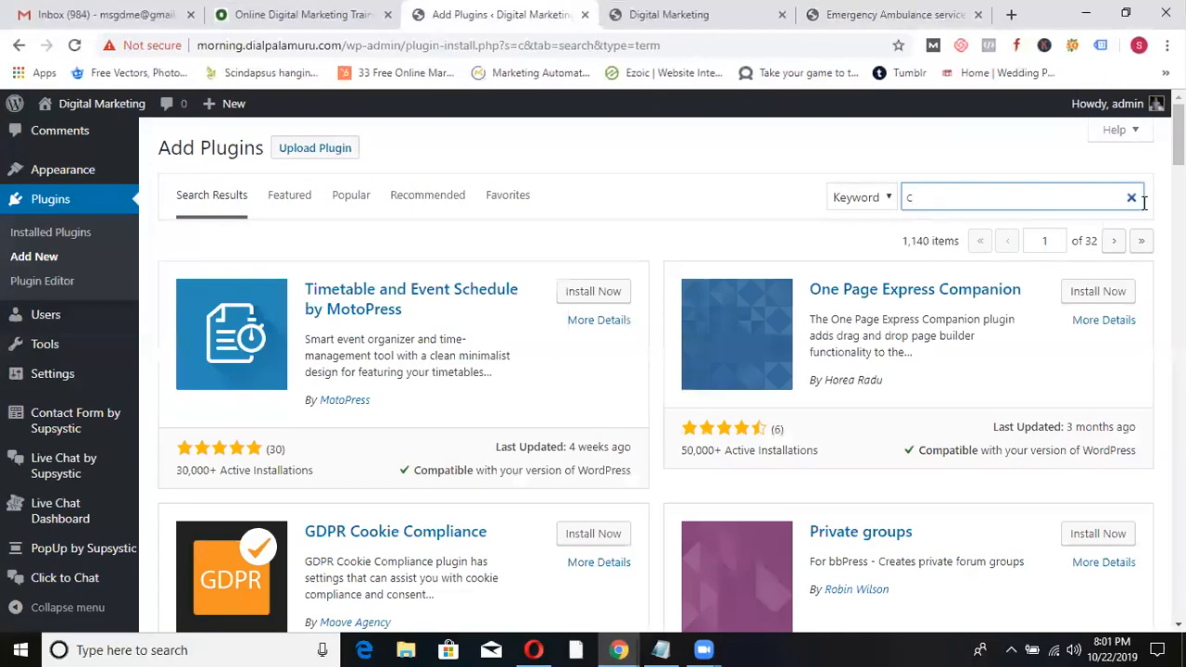
pyautogui.click(300, 9)
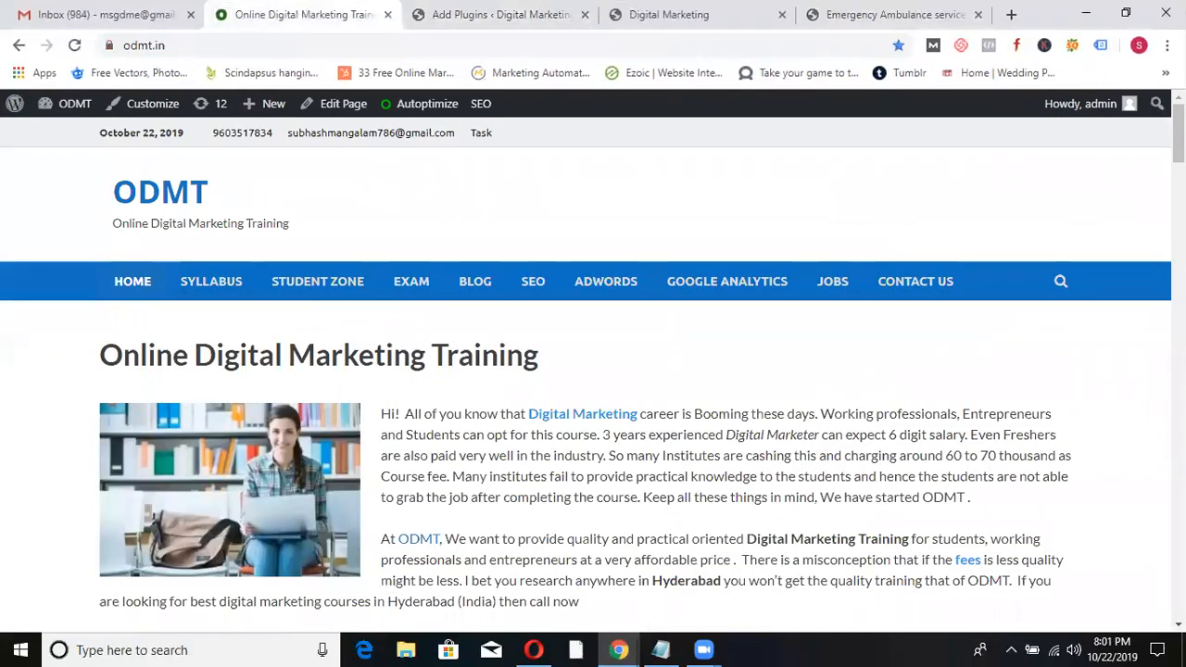
# - Load wpthemedetector.com in a new browser tab
pyautogui.scroll(-5, 593, 371)
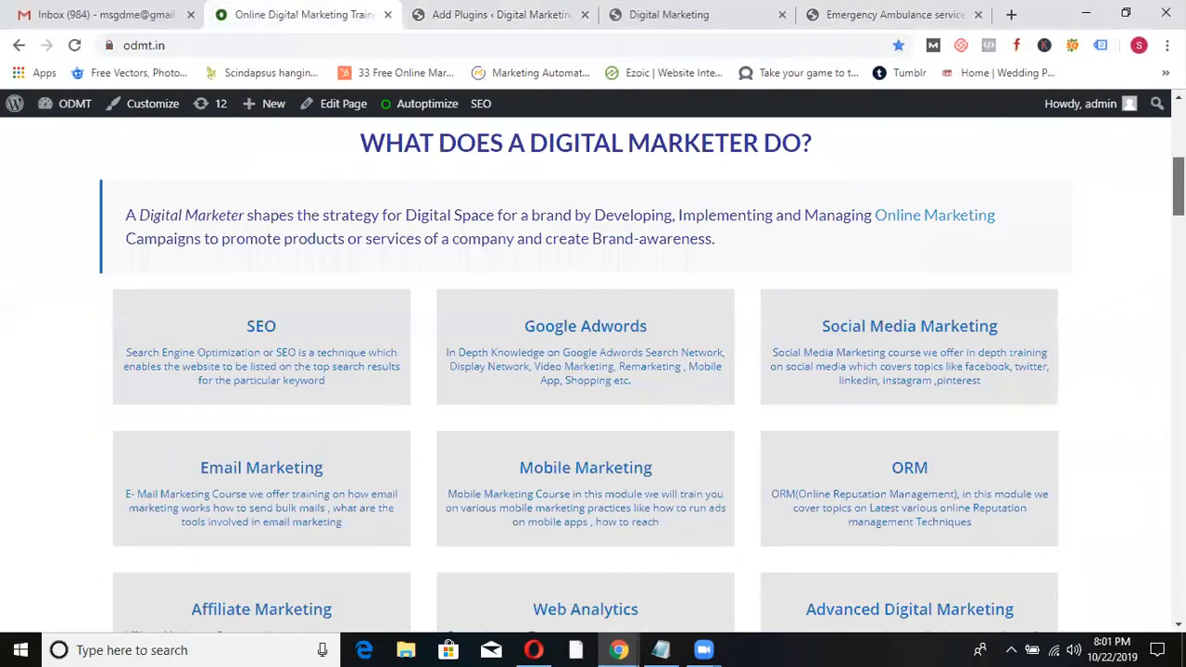
pyautogui.moveTo(1179, 186); pyautogui.dragTo(1178, 132)
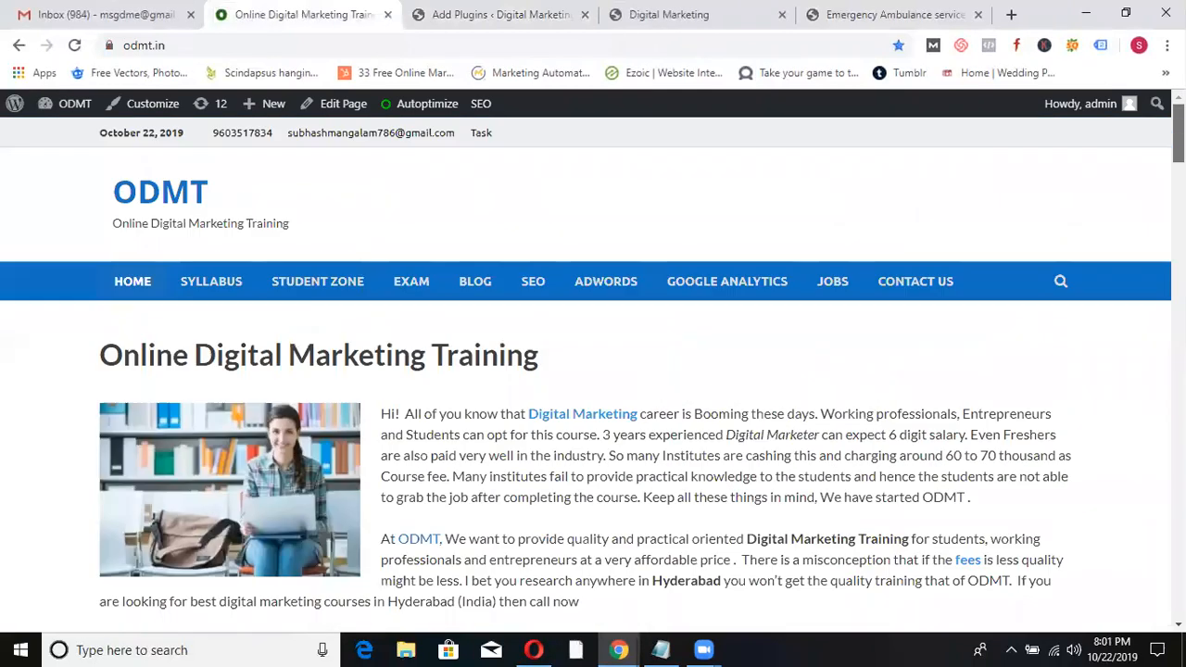
pyautogui.click(1012, 19)
pyautogui.write('wpthemedetector.com')
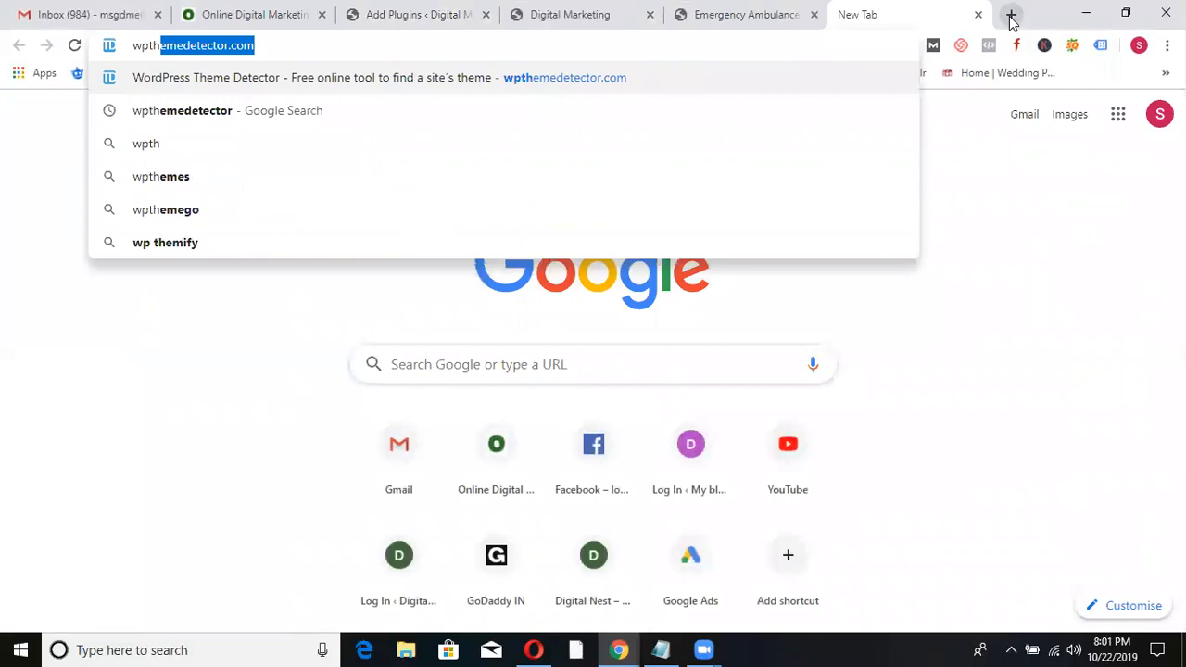
pyautogui.press('Return')
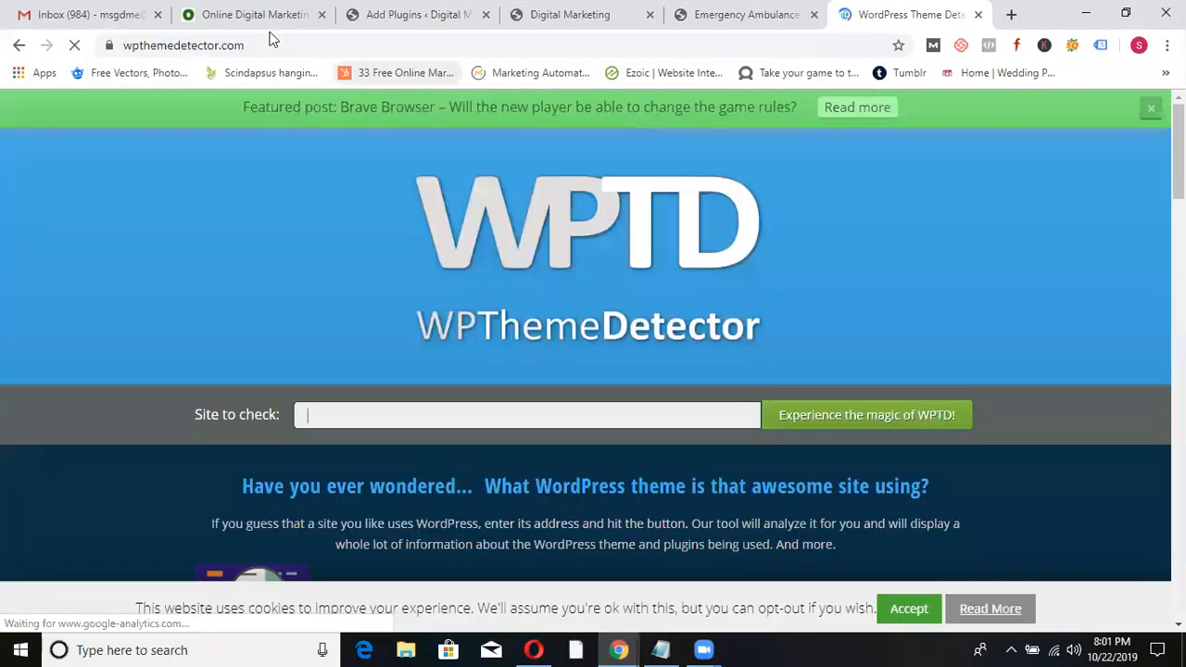
pyautogui.click(252, 15)
pyautogui.click(215, 52)
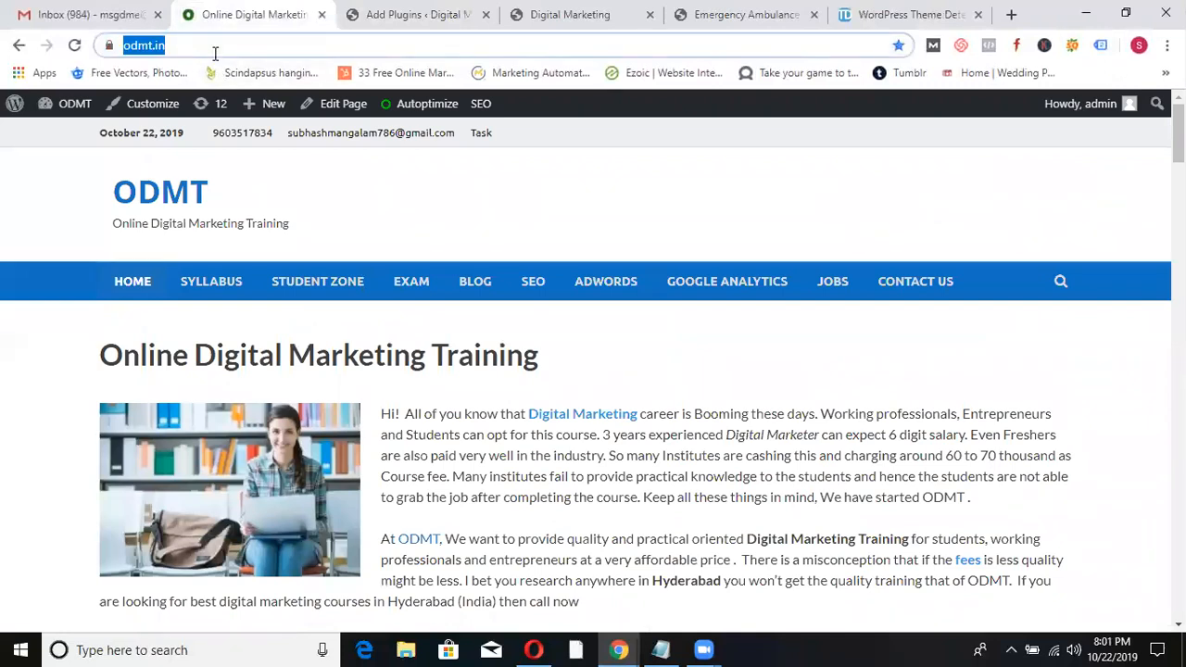
pyautogui.click(906, 16)
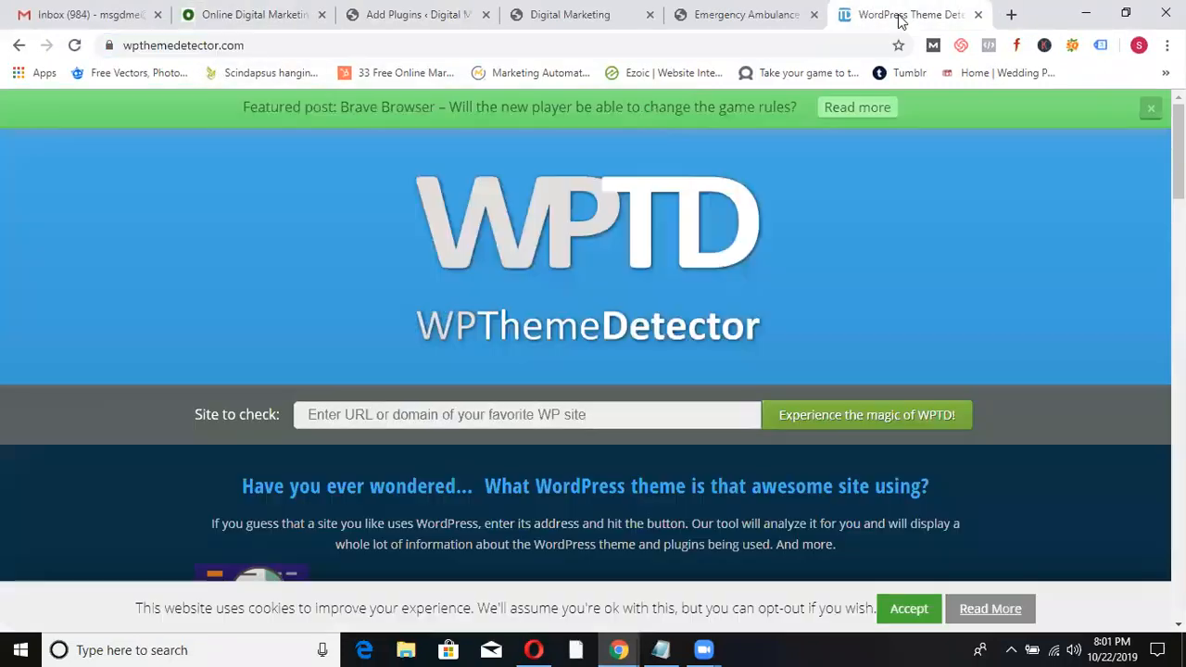
pyautogui.click(458, 417)
pyautogui.write('https://www.odmt.in/')
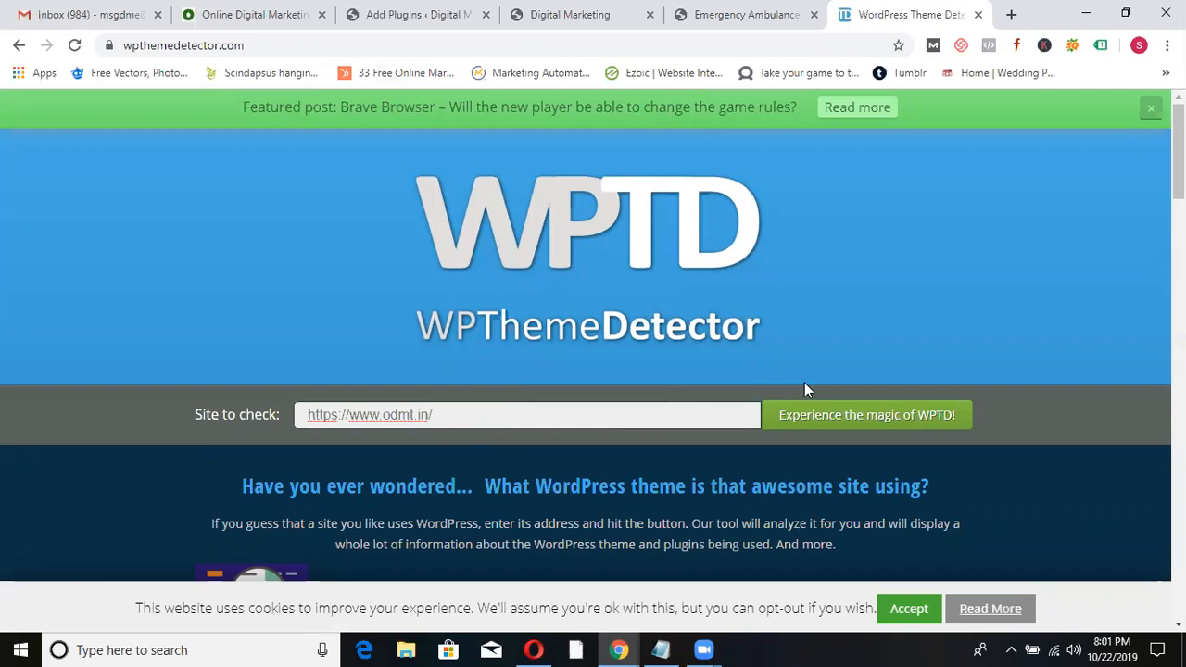
pyautogui.click(798, 408)
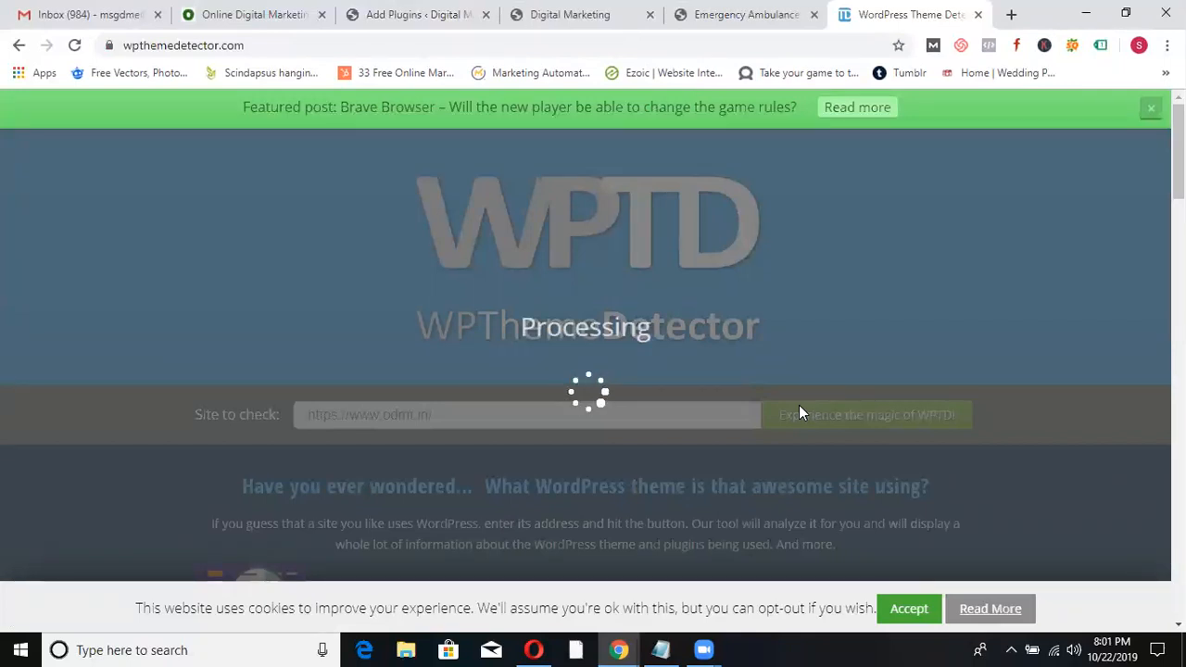
# - Reload the ODMT homepage and advance its placement logo carousel twice
pyautogui.click(267, 7)
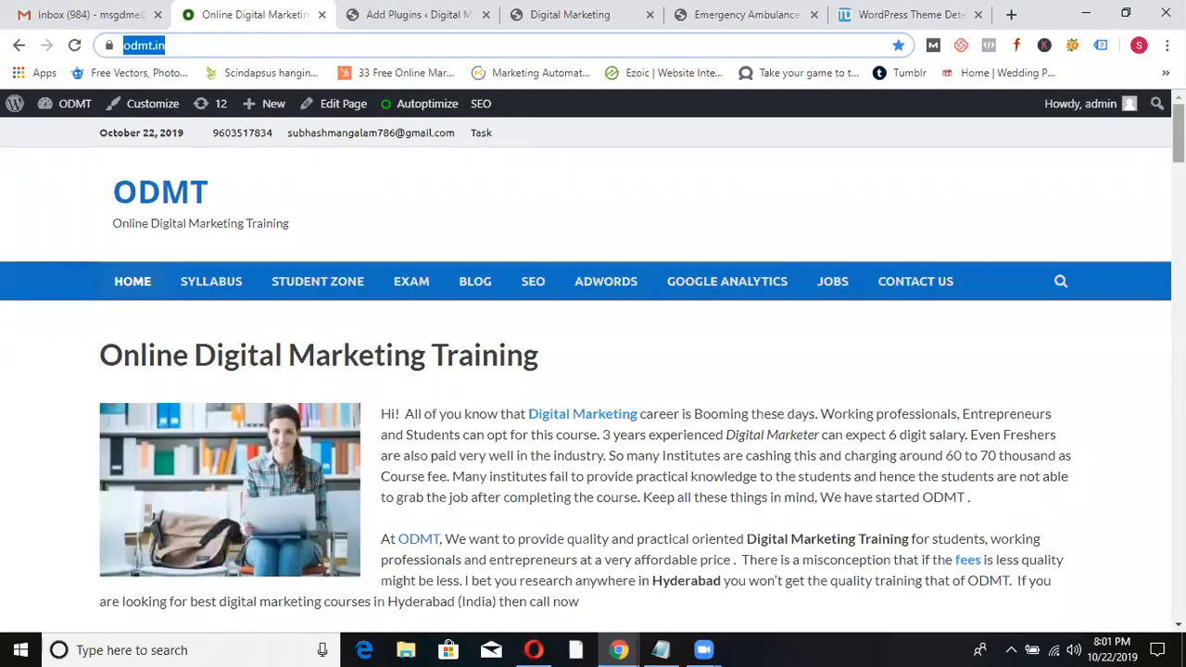
pyautogui.click(74, 46)
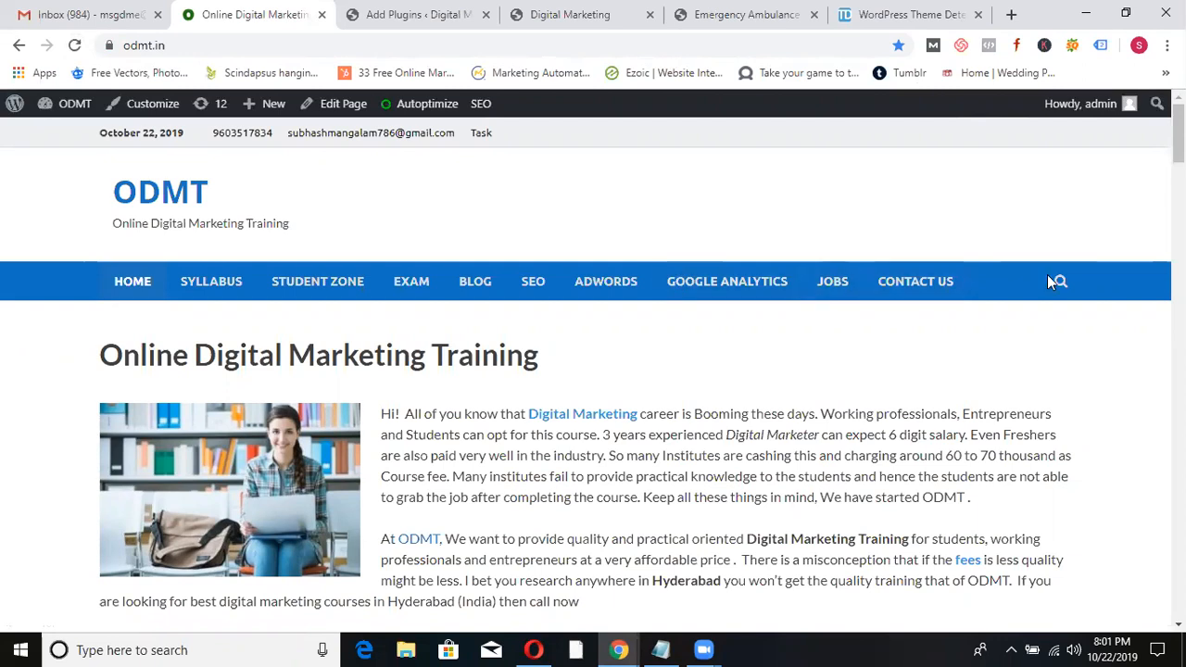
pyautogui.scroll(-8, 1143, 226)
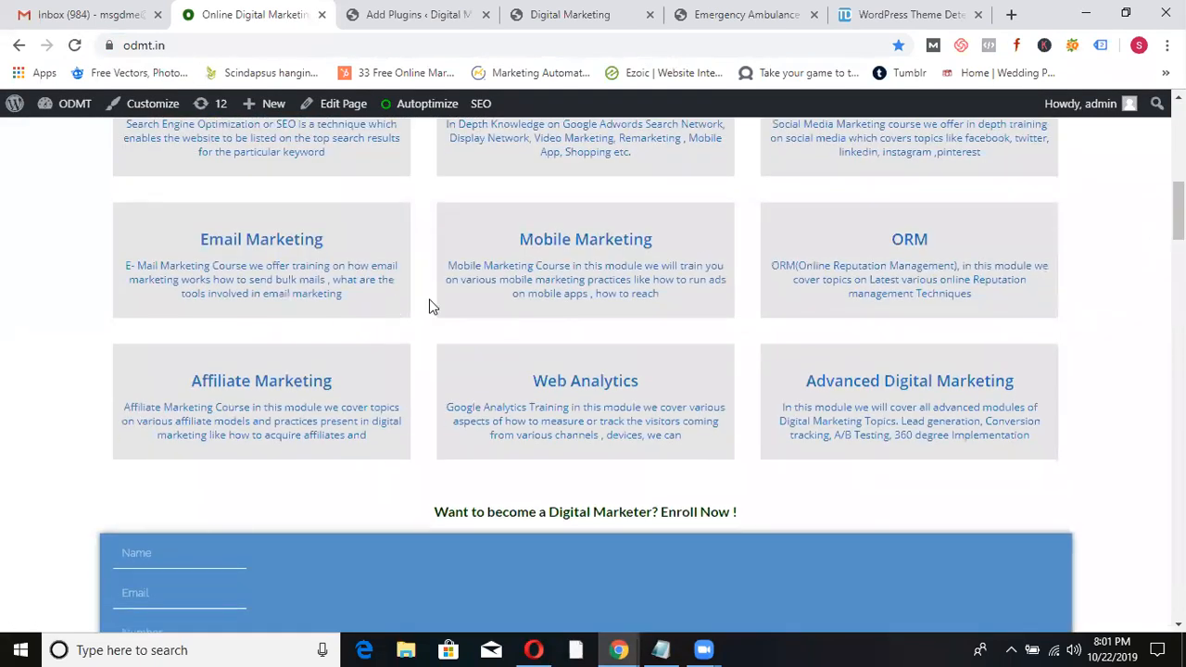
pyautogui.scroll(-5, 908, 278)
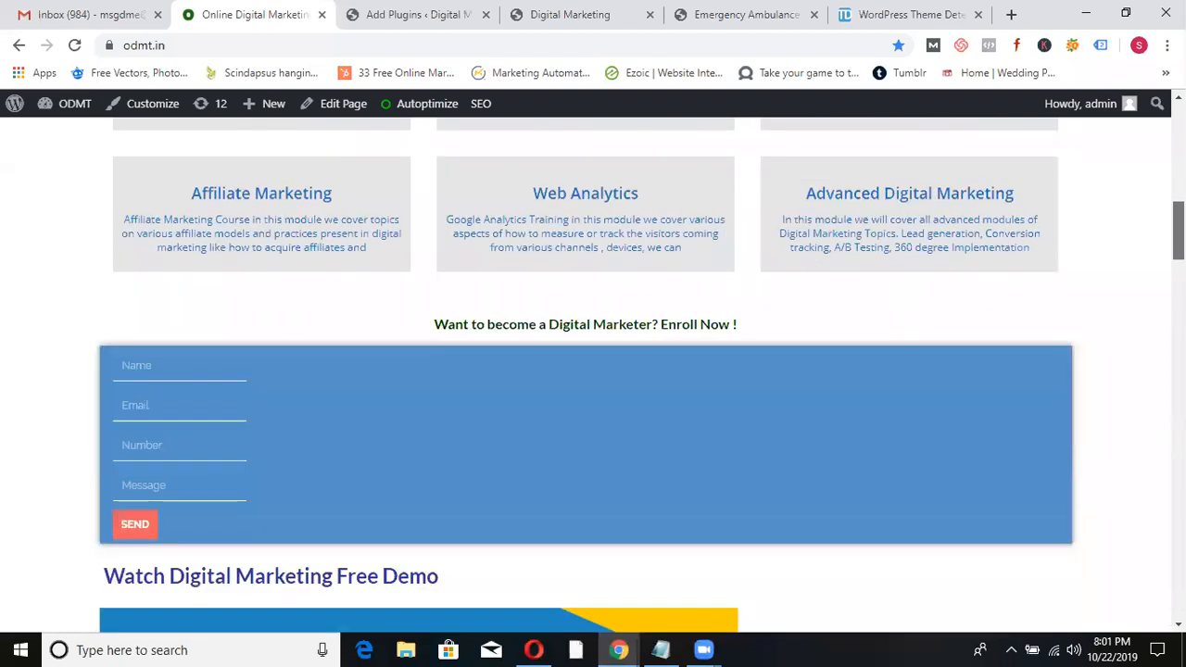
pyautogui.scroll(-6, 913, 397)
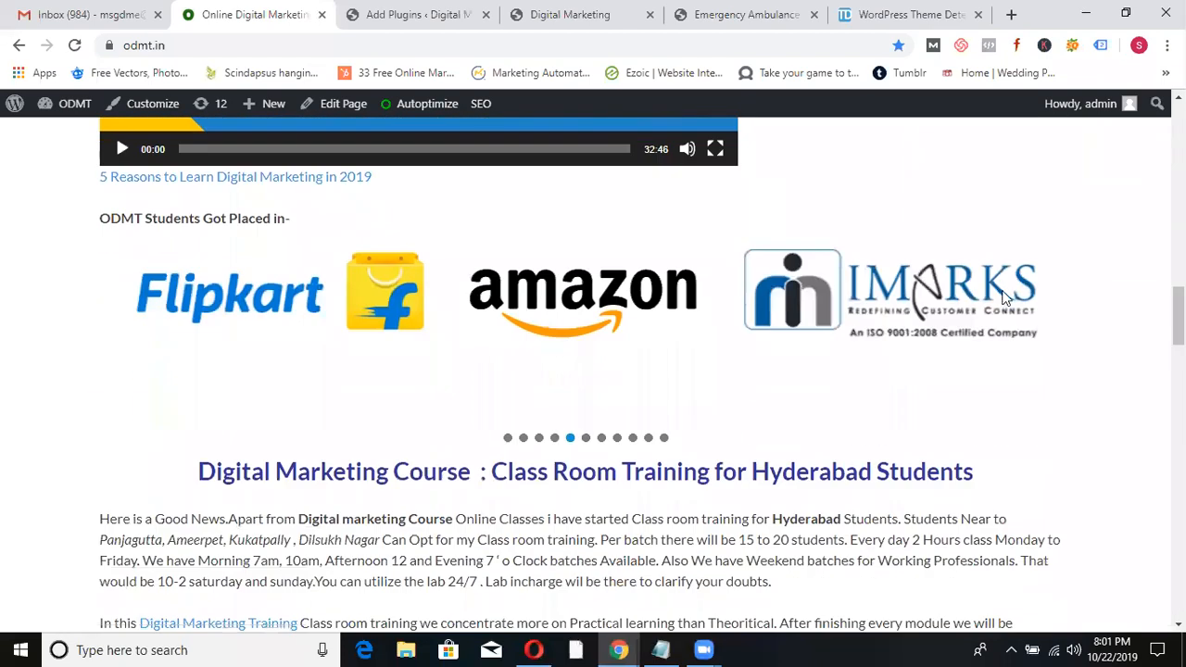
pyautogui.click(1058, 330)
pyautogui.click(1058, 331)
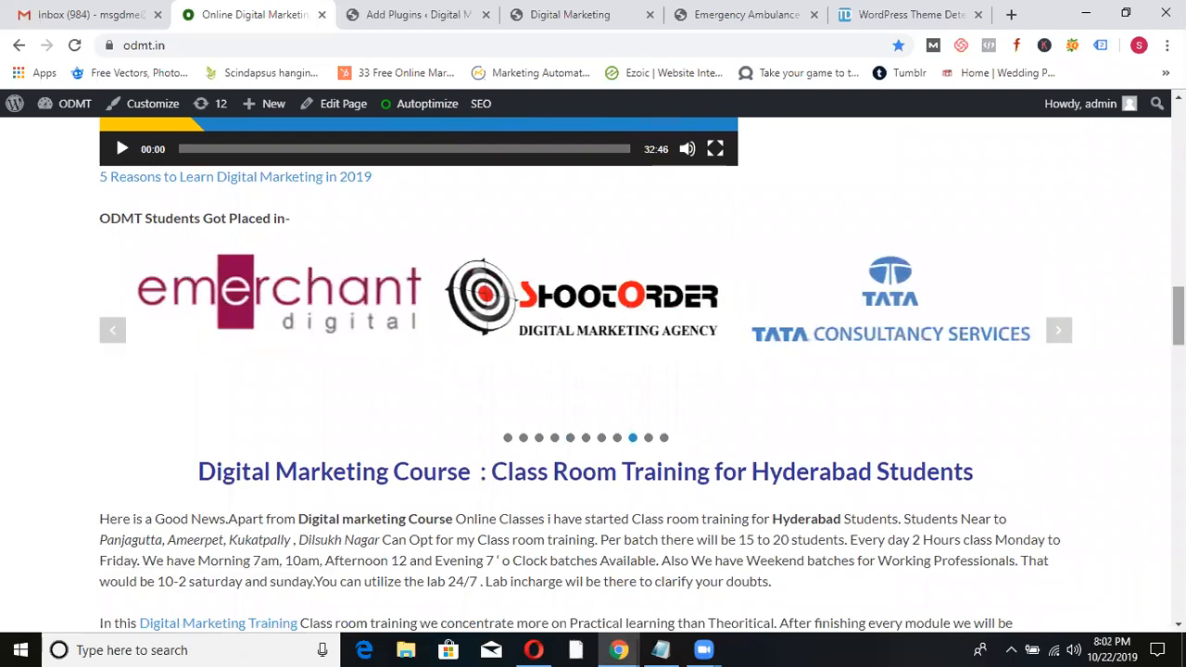
# - Expand the Who Can Attend and job FAQ answers, then return to the detection results
pyautogui.scroll(-8, 1154, 396)
pyautogui.scroll(-4, 1148, 417)
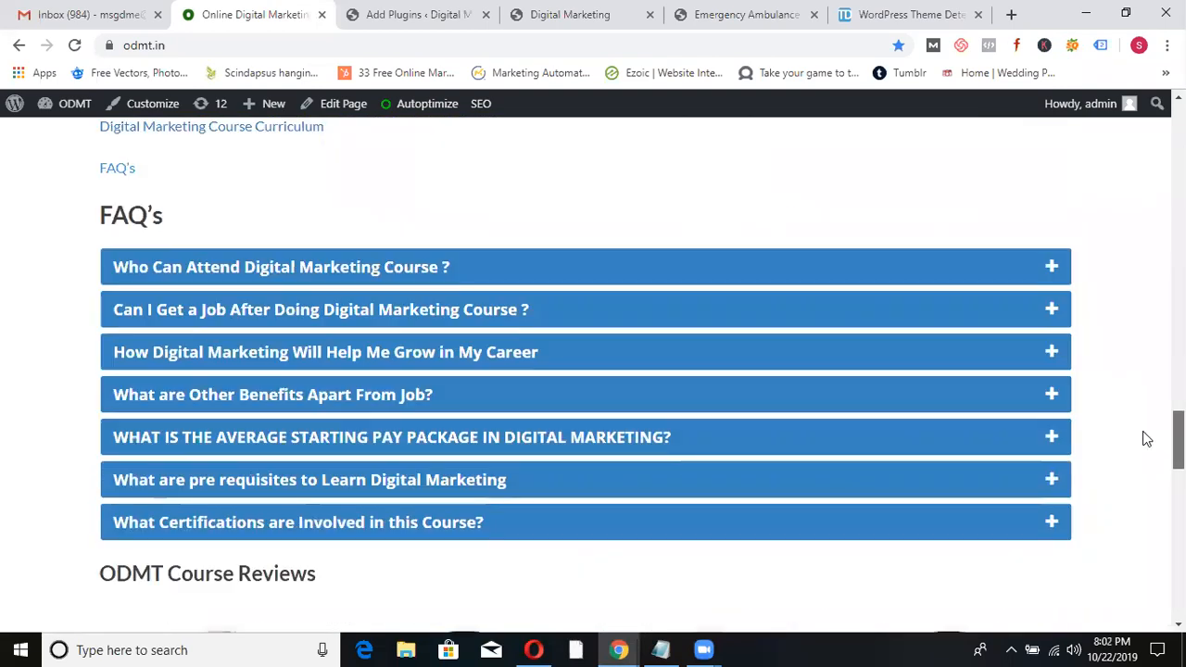
pyautogui.click(767, 272)
pyautogui.click(645, 388)
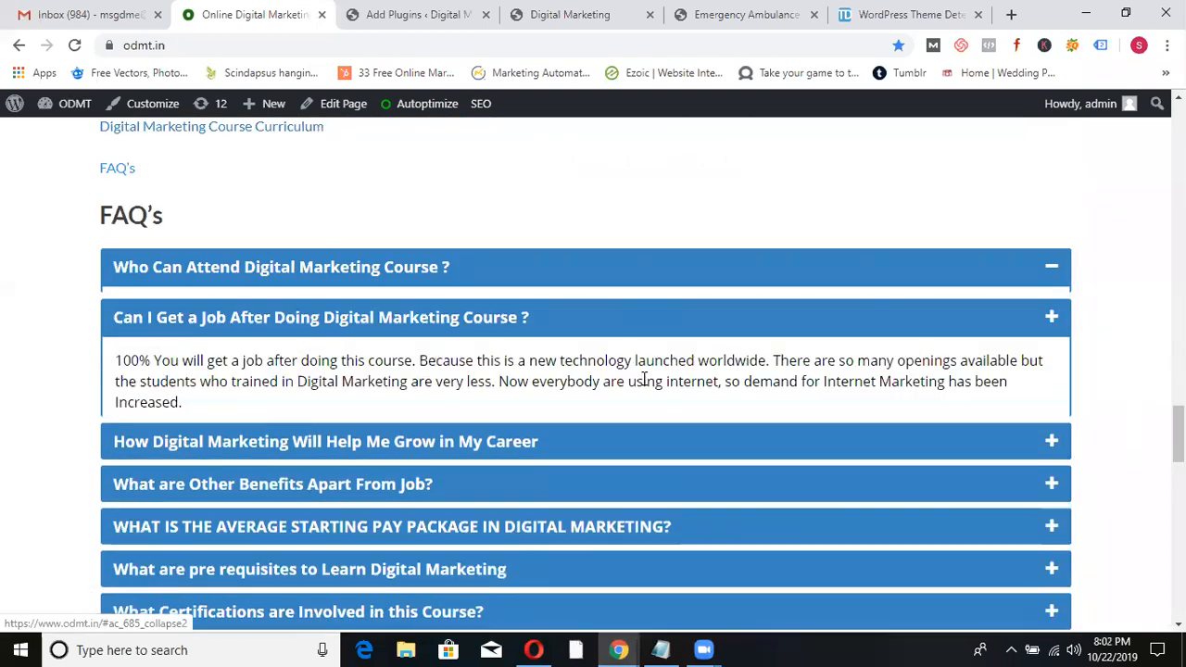
pyautogui.scroll(-5, 642, 380)
pyautogui.scroll(-2, 800, 258)
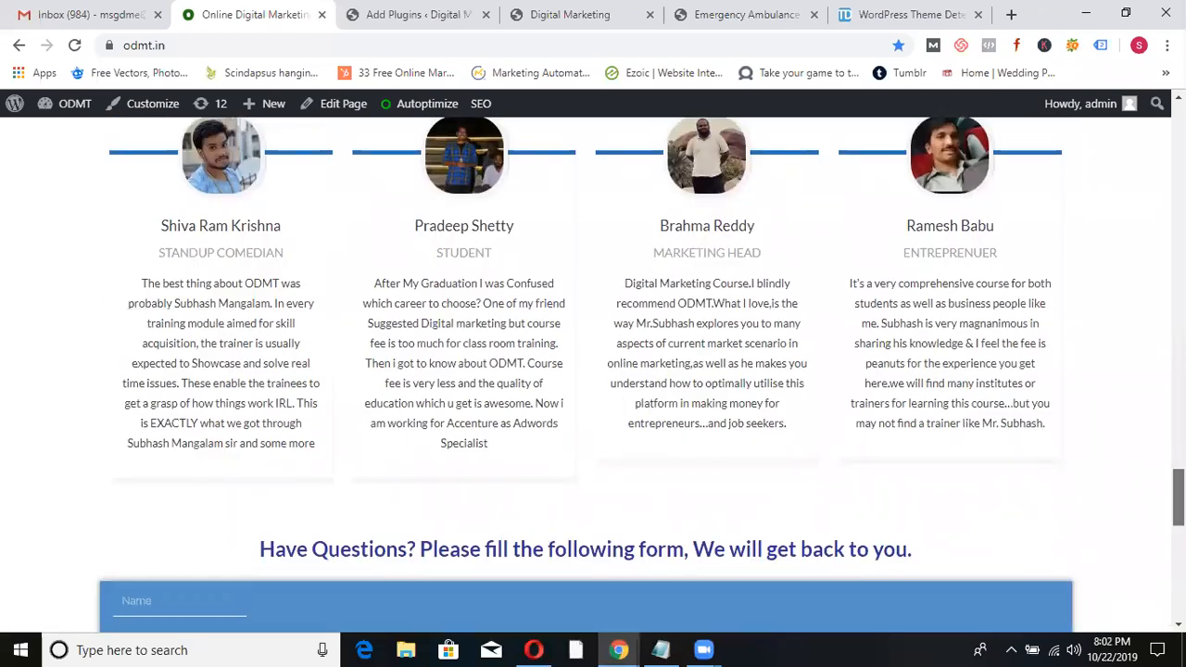
pyautogui.scroll(-5, 537, 512)
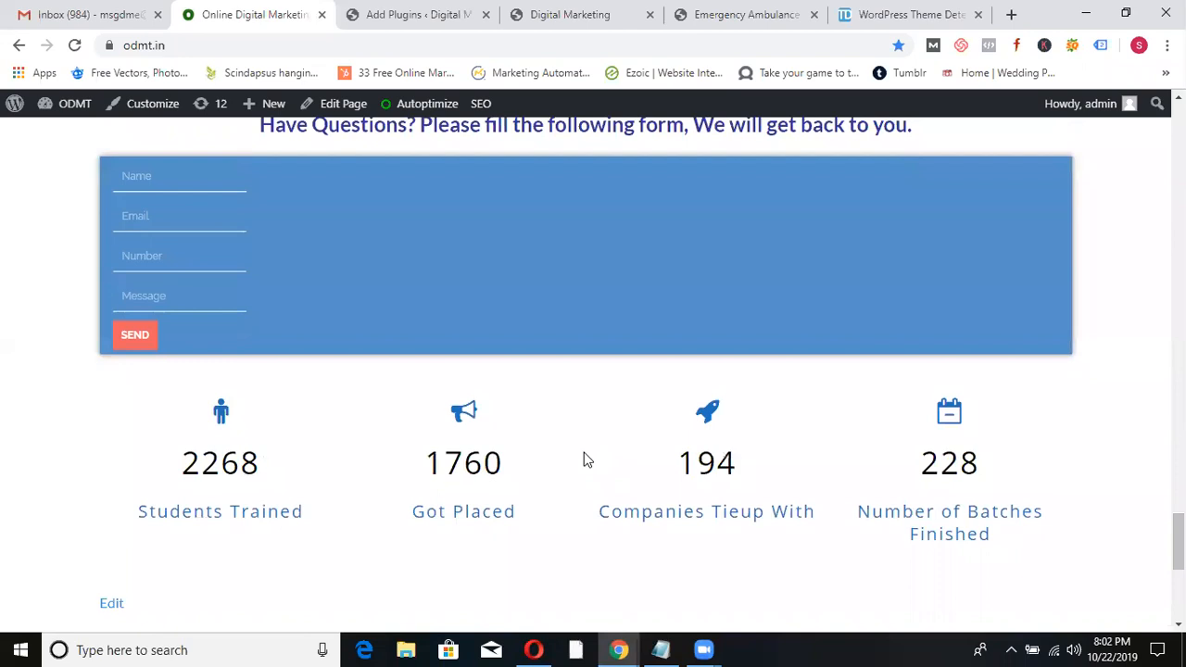
pyautogui.click(869, 20)
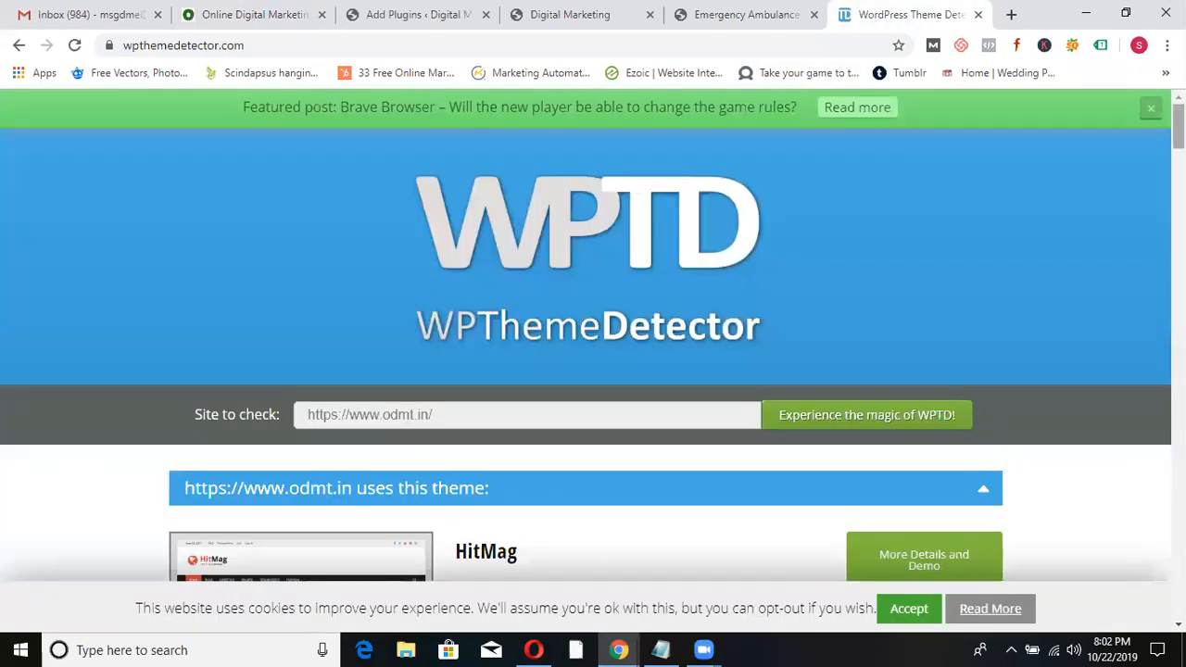
# - Scroll through the odmt.in results: HitMag 1.2.5 by ThemezHut and its detected plugins
pyautogui.scroll(-4, 544, 165)
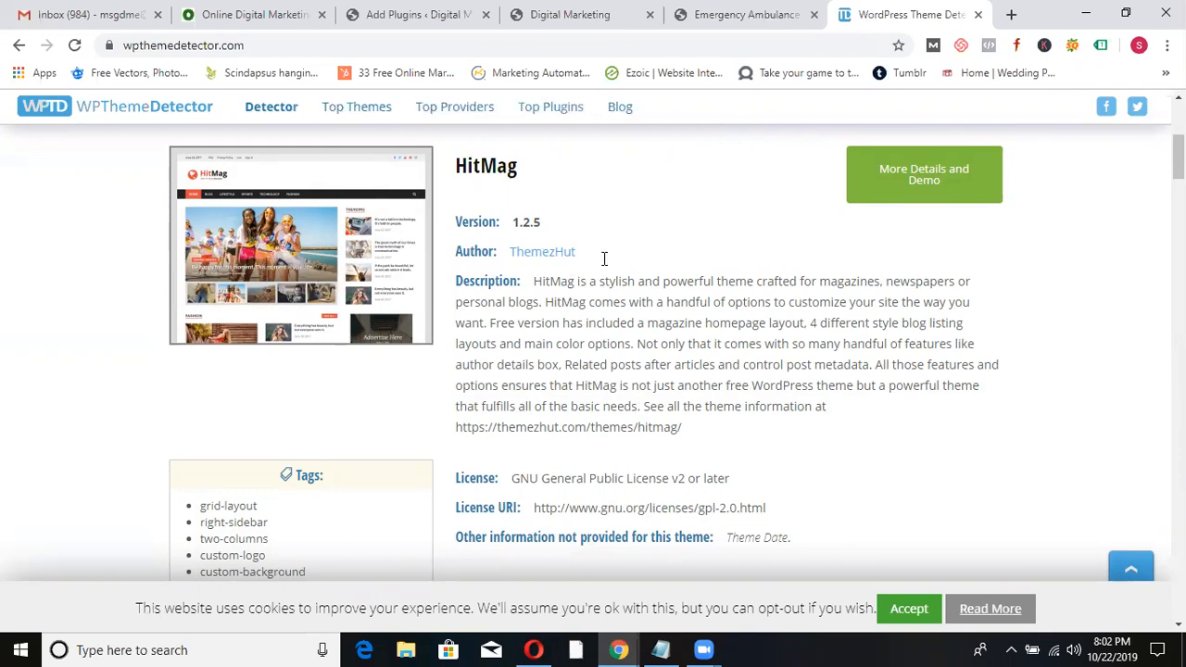
pyautogui.moveTo(1177, 157); pyautogui.dragTo(1177, 235)
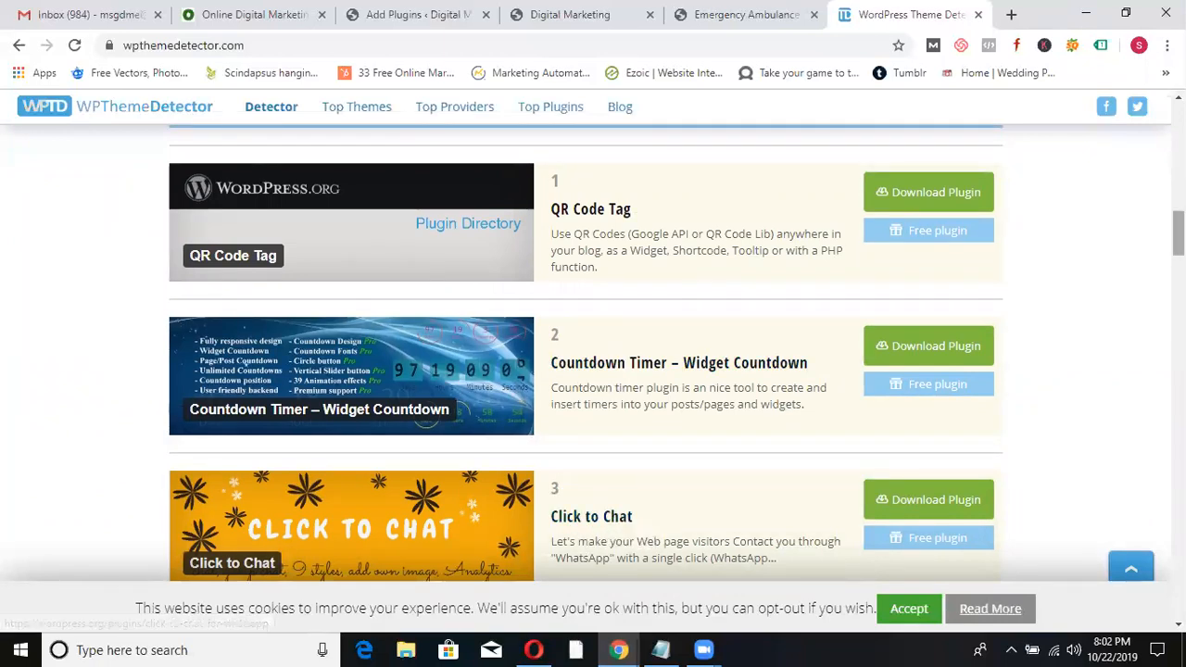
pyautogui.scroll(-3, 586, 352)
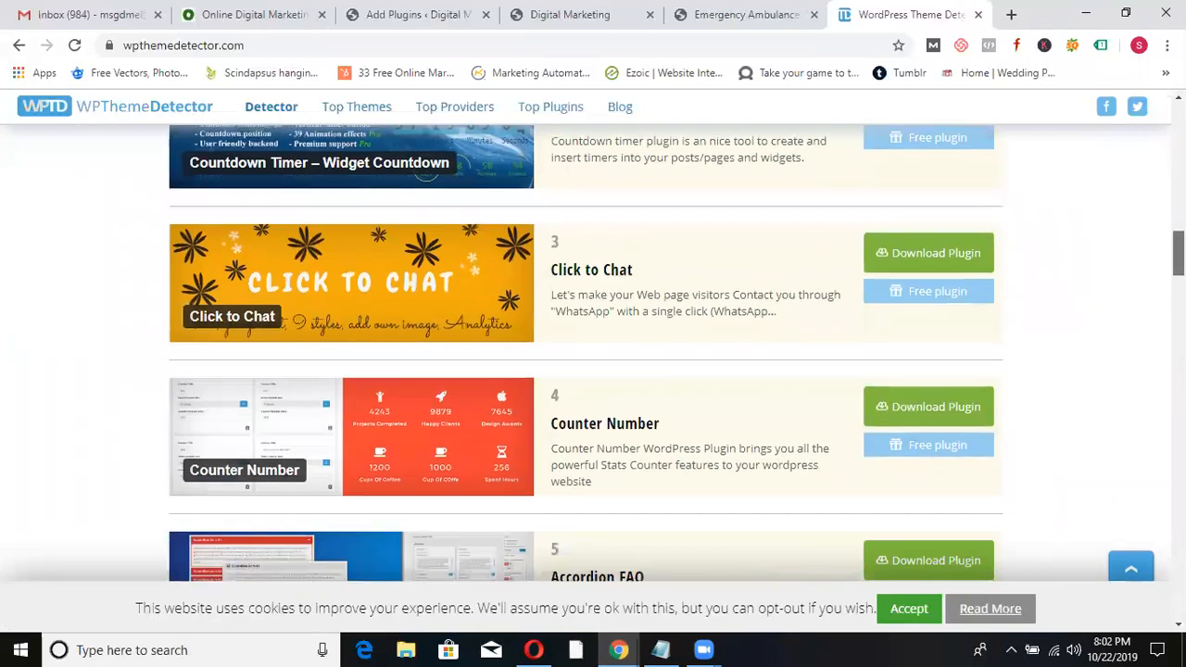
pyautogui.scroll(-3, 586, 352)
pyautogui.scroll(-5, 1155, 308)
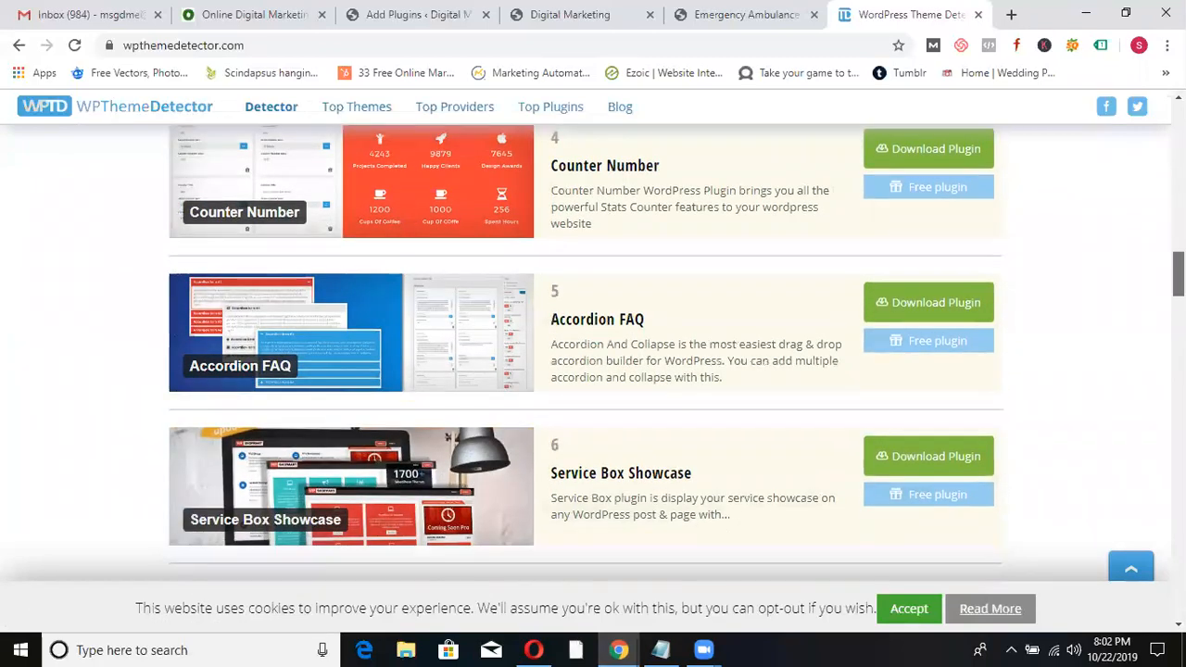
pyautogui.scroll(-4, 1156, 308)
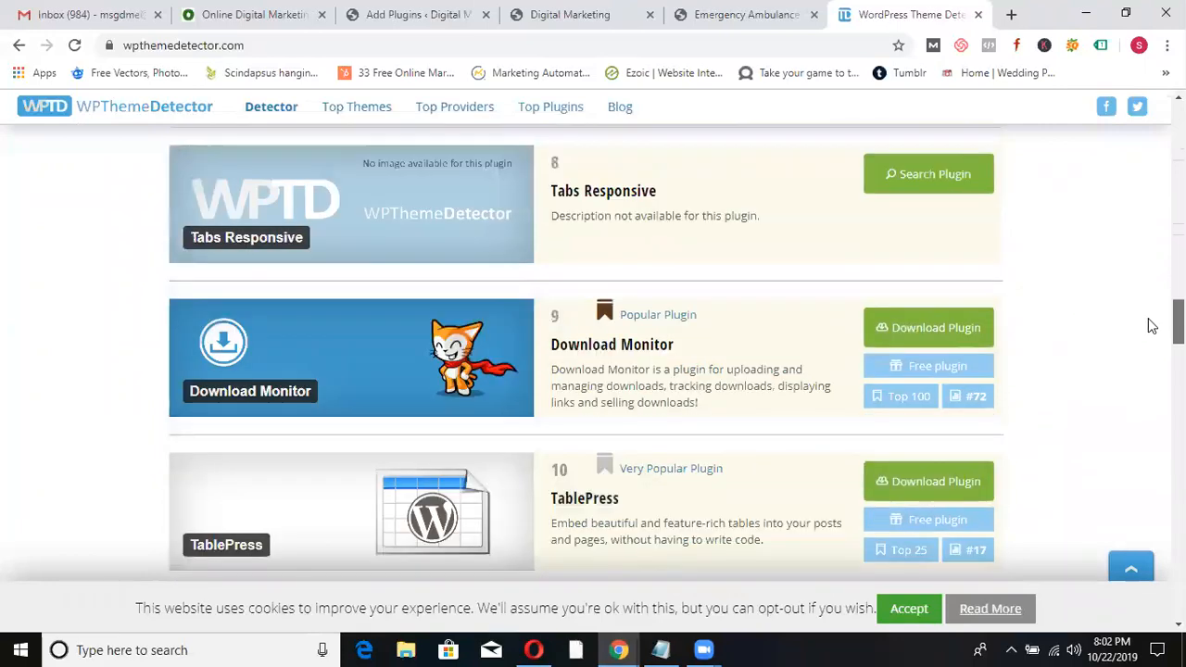
pyautogui.scroll(-3, 1148, 337)
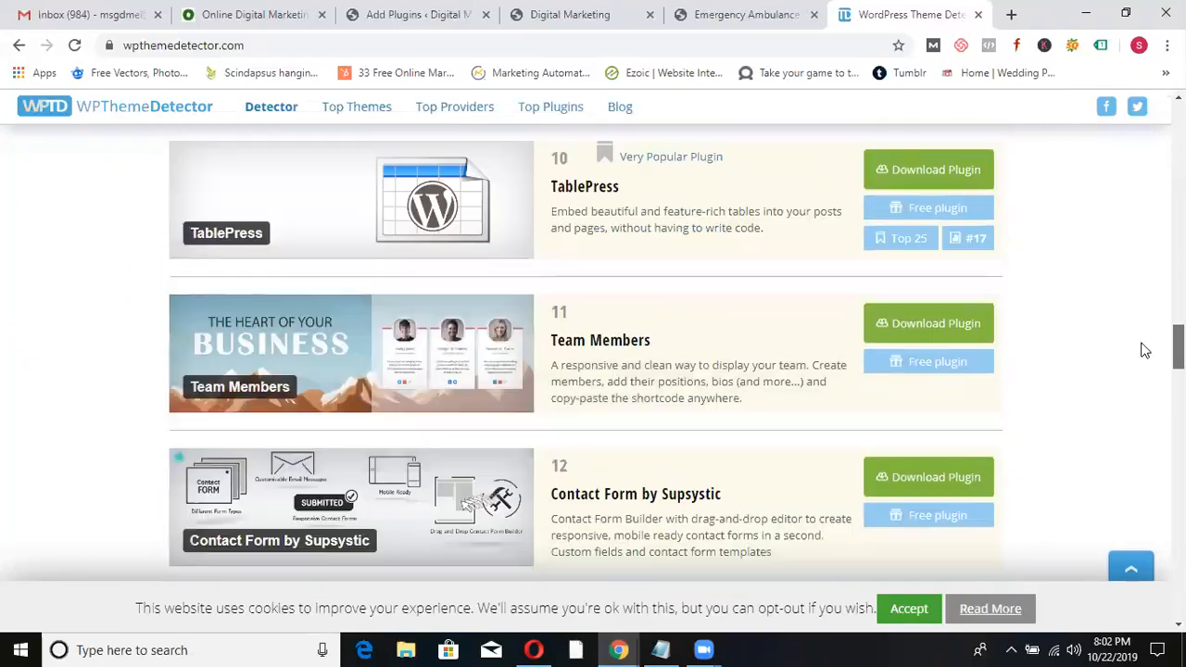
pyautogui.scroll(-10, 1136, 370)
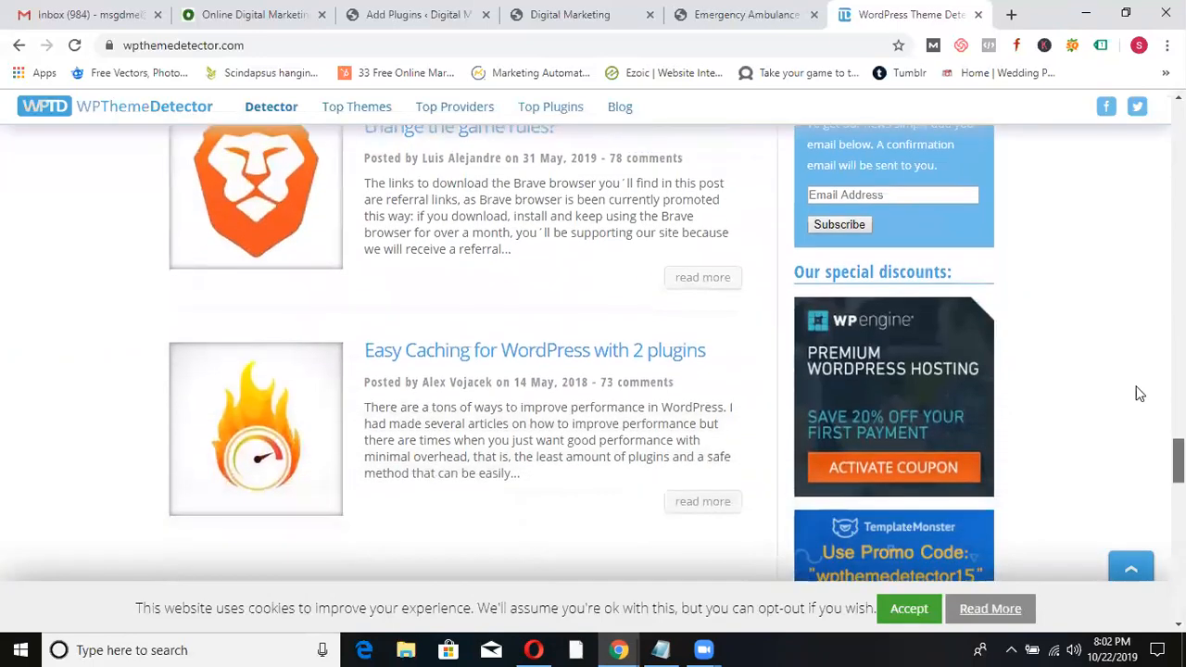
pyautogui.scroll(20, 1138, 392)
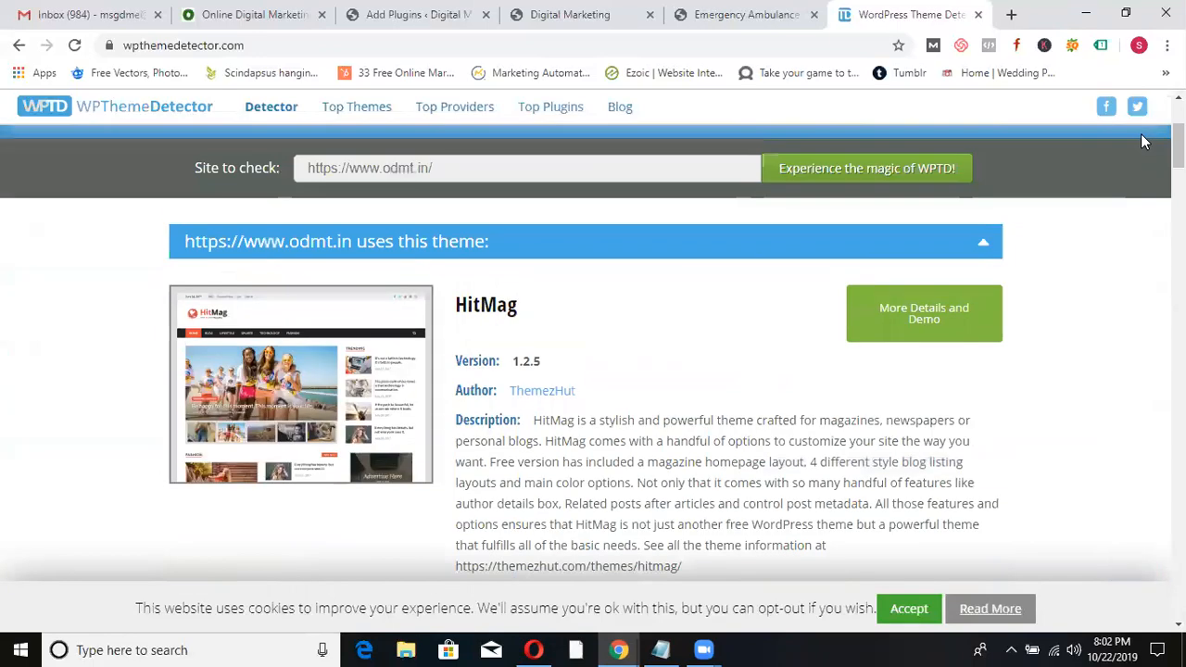
# - Glance at the Emergency Ambulance site, then return to the results and scroll back up
pyautogui.click(736, 13)
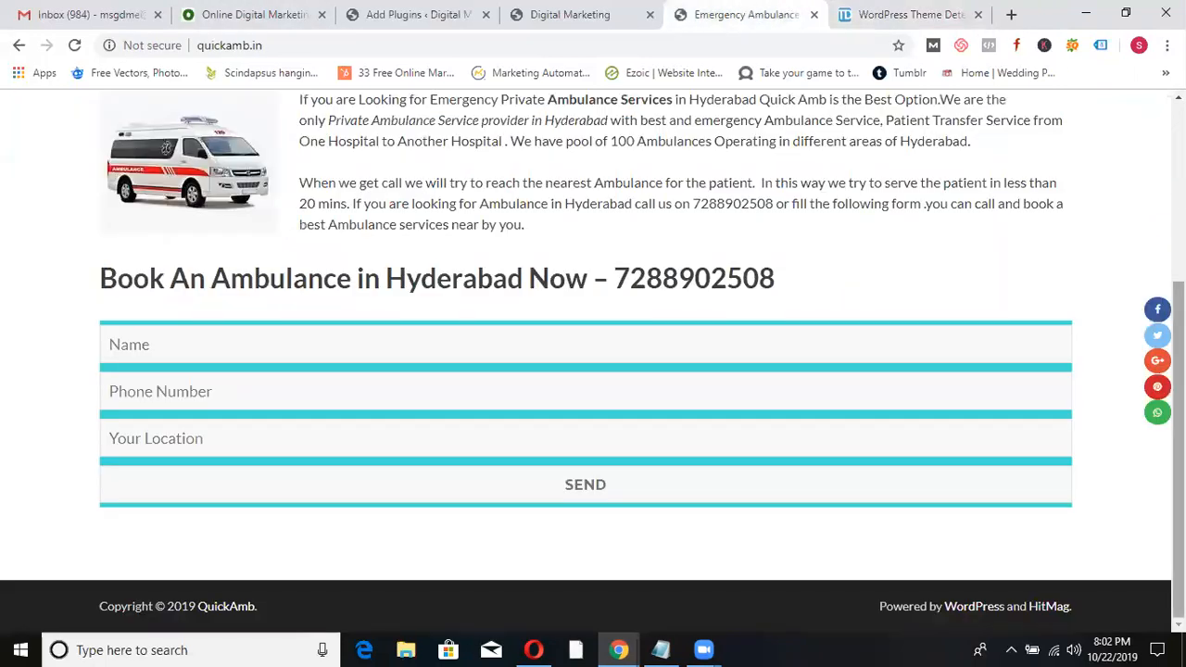
pyautogui.click(886, 13)
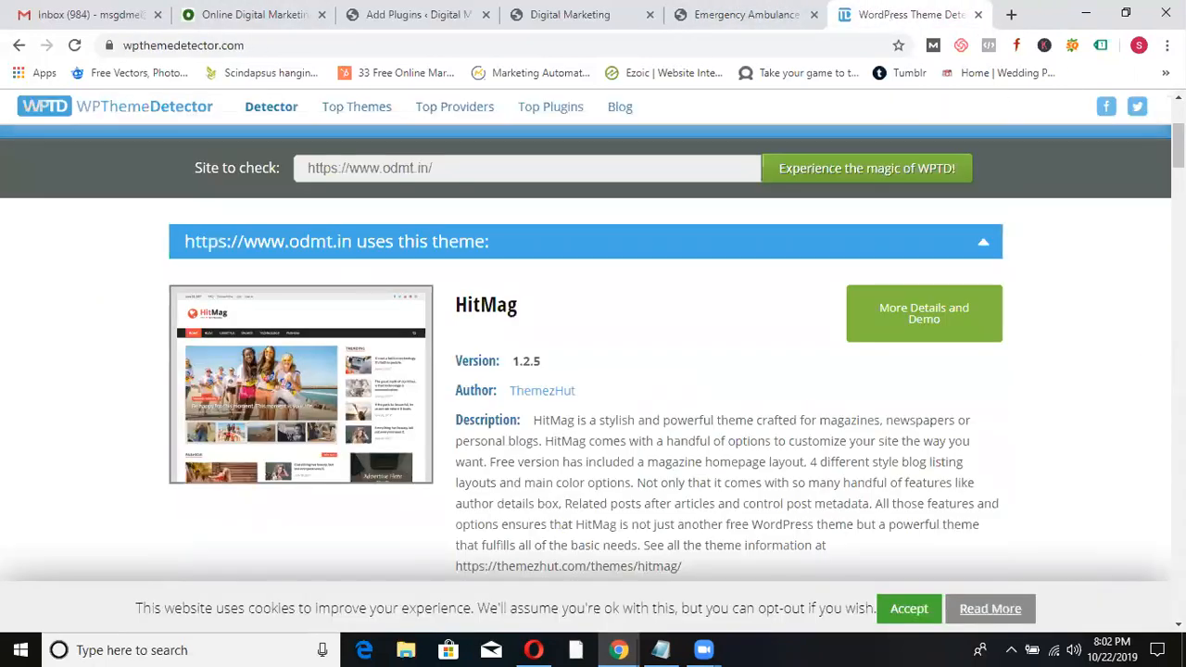
pyautogui.scroll(-10, 1146, 286)
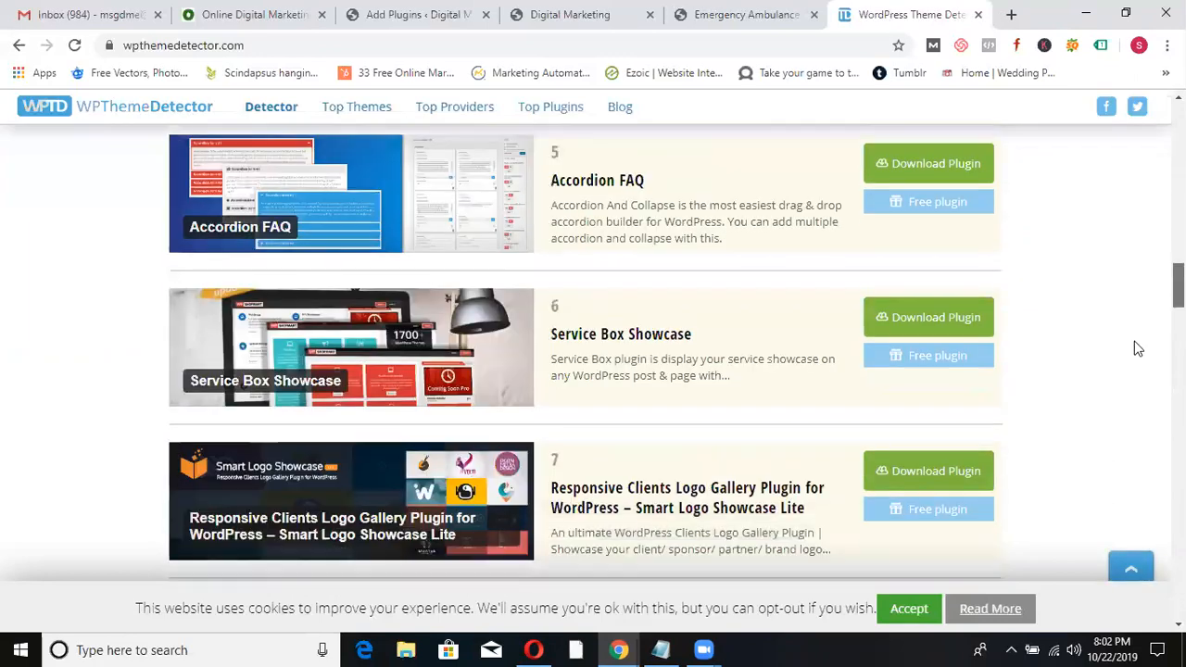
pyautogui.scroll(-12, 1116, 408)
pyautogui.scroll(12, 1136, 309)
pyautogui.moveTo(1132, 302); pyautogui.dragTo(1149, 137)
# - Enter quickamb.in in Site to check and run theme detection
pyautogui.click(490, 408)
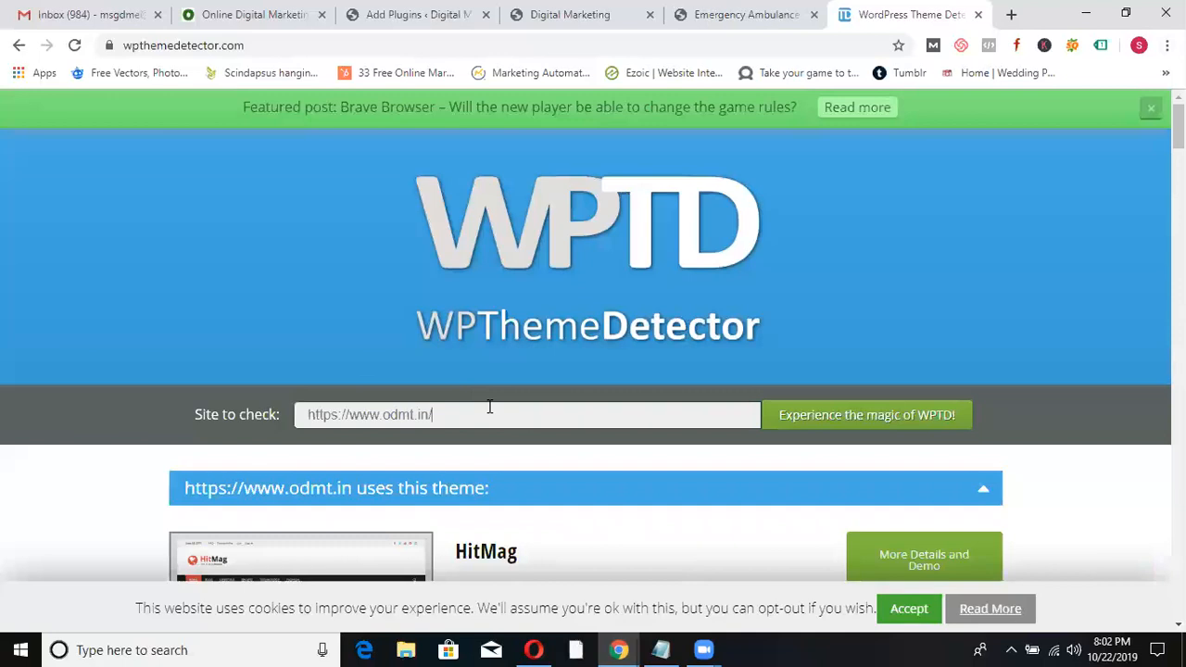
pyautogui.write('quickamb.in')
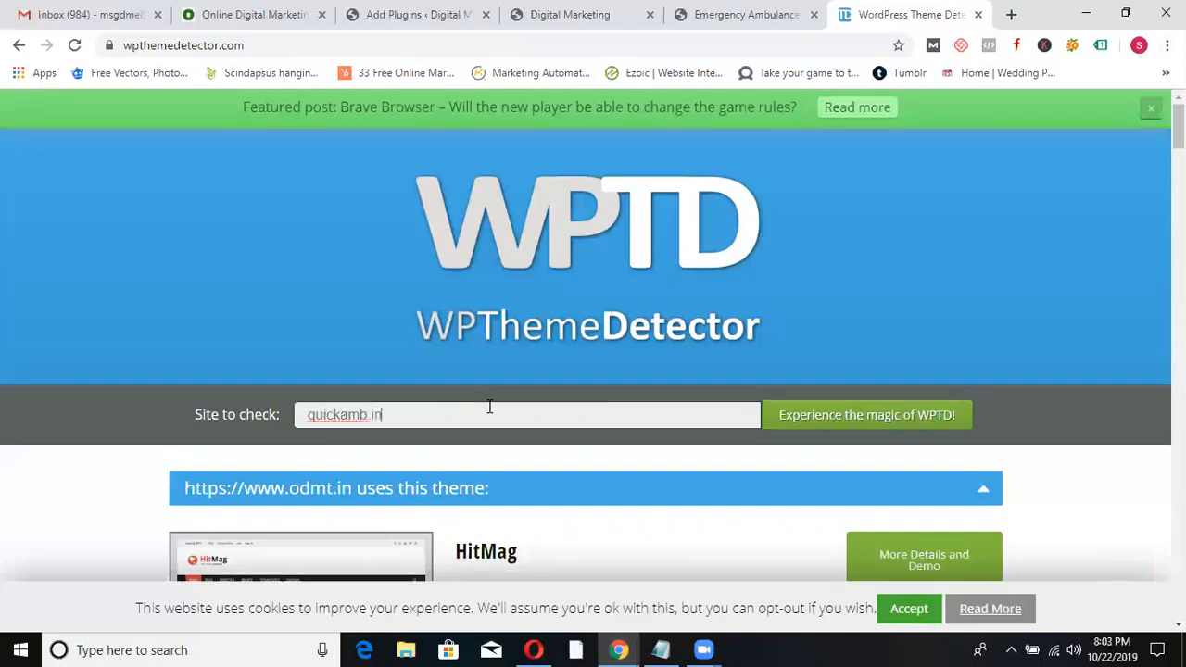
pyautogui.click(790, 422)
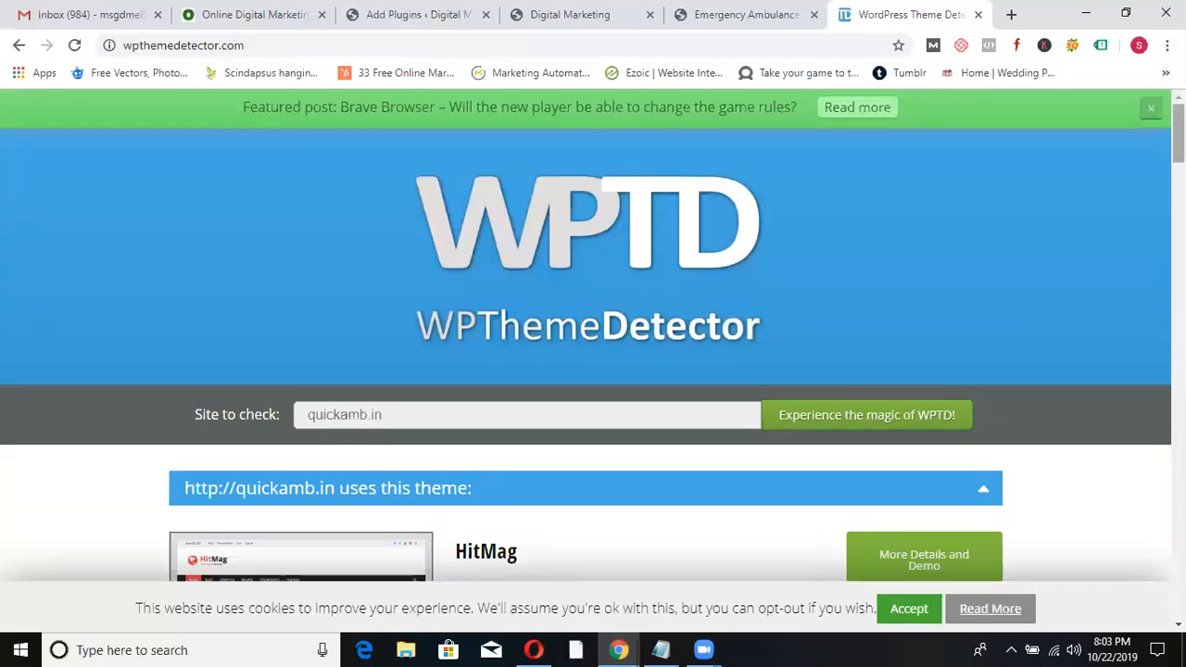
# - Review the HitMag 1.2.0 theme and four plugins, including Contact Form by Supsystic, detected for quickamb.in
pyautogui.scroll(-8, 593, 352)
pyautogui.scroll(-6, 1139, 268)
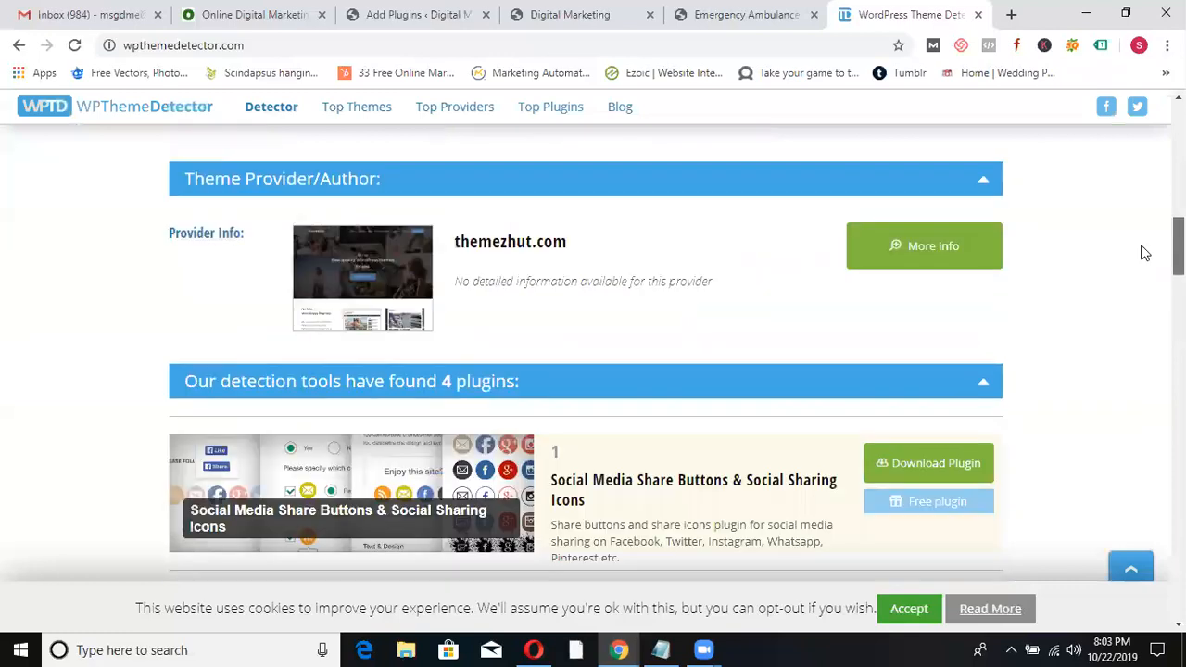
pyautogui.scroll(-4, 1134, 278)
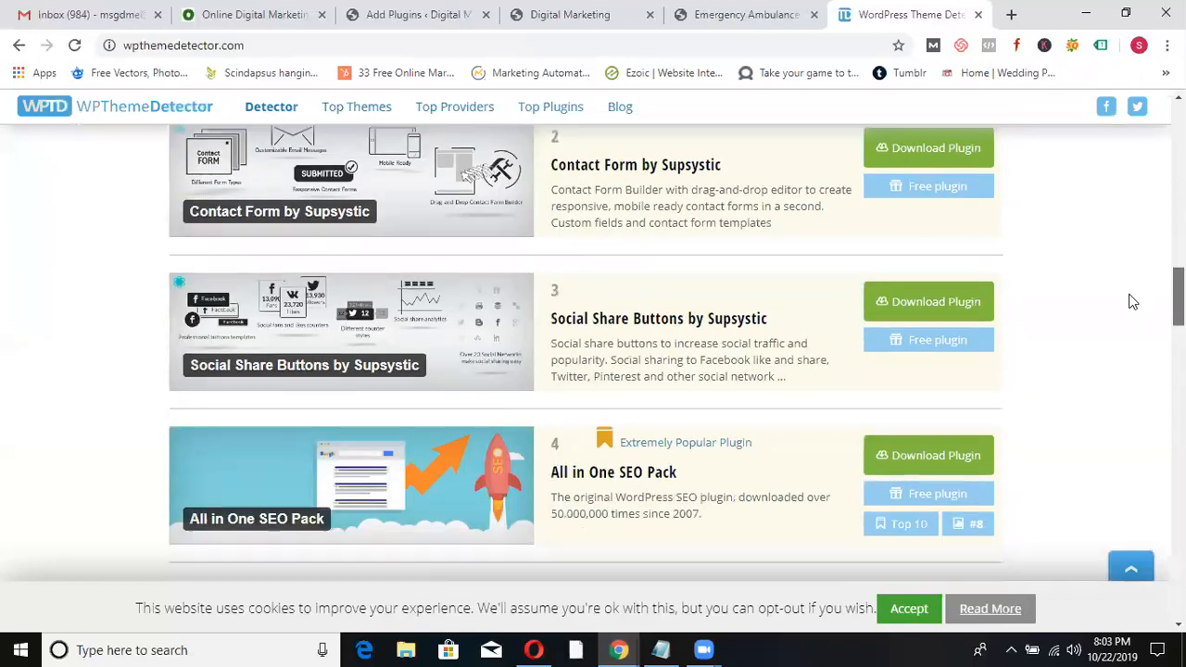
pyautogui.scroll(2, 1130, 302)
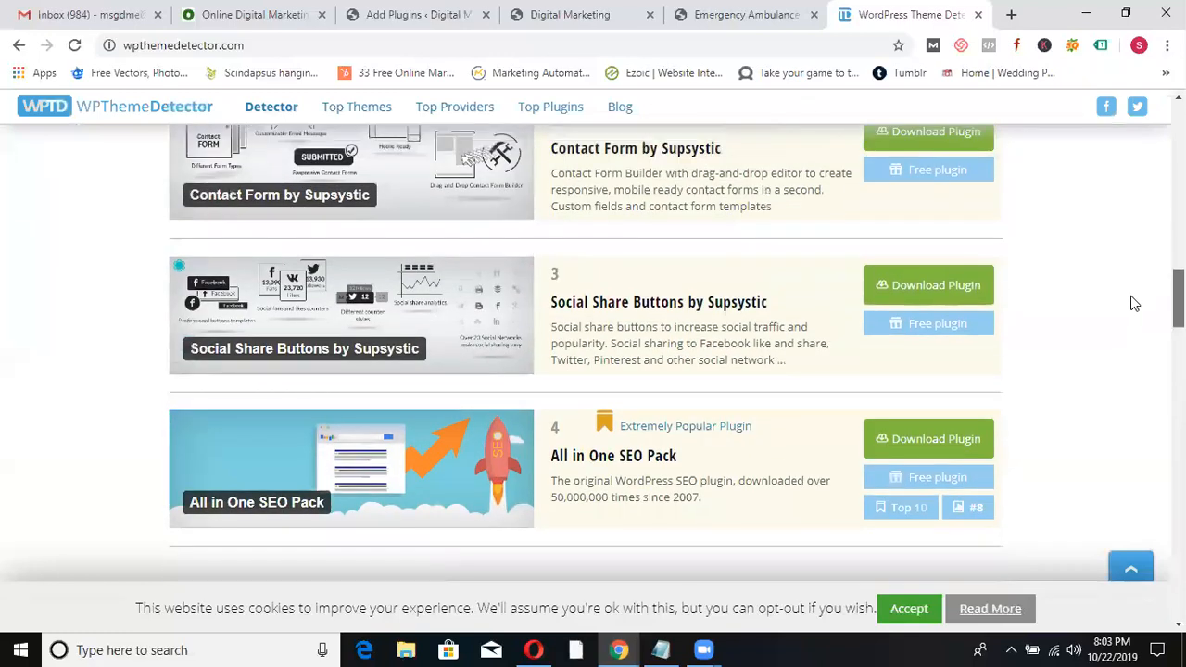
pyautogui.scroll(3, 1131, 290)
pyautogui.scroll(6, 1139, 269)
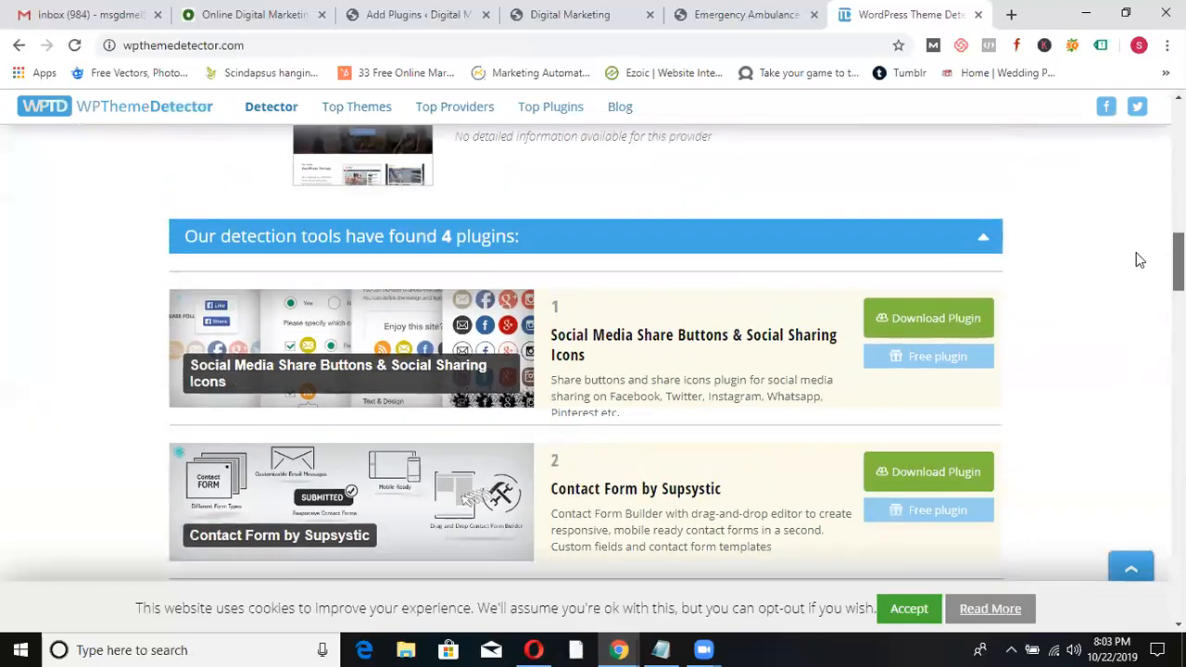
pyautogui.scroll(4, 1143, 162)
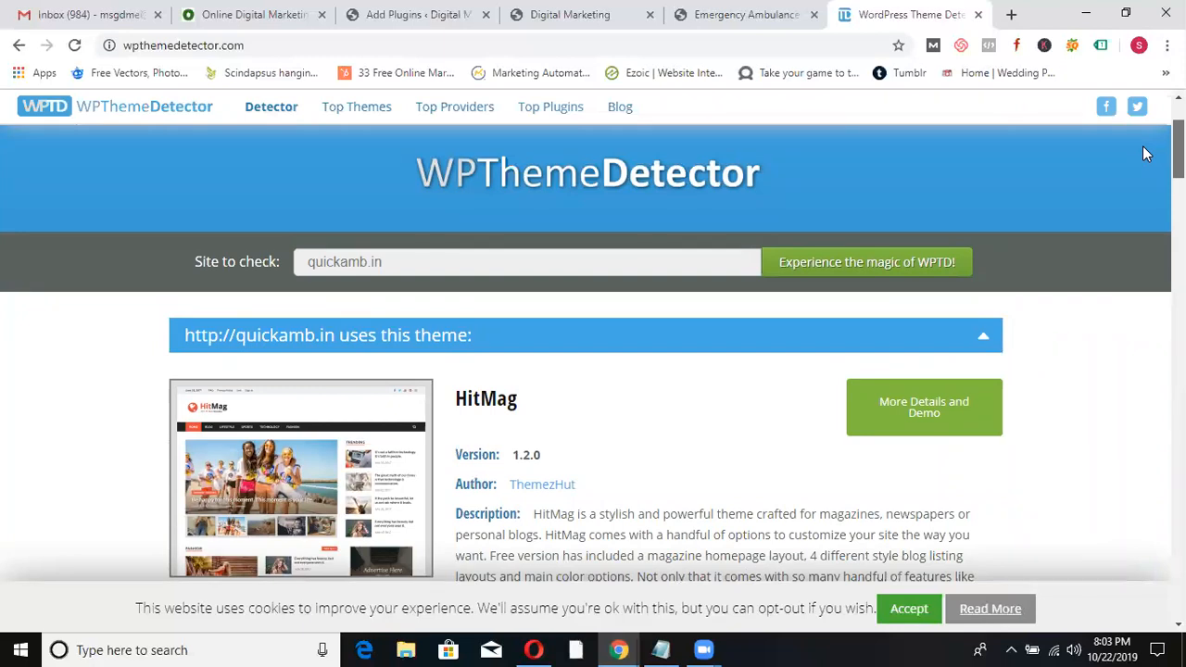
# - Append /wp-admin to the QuickAmb site address to reach its login page
pyautogui.click(755, 9)
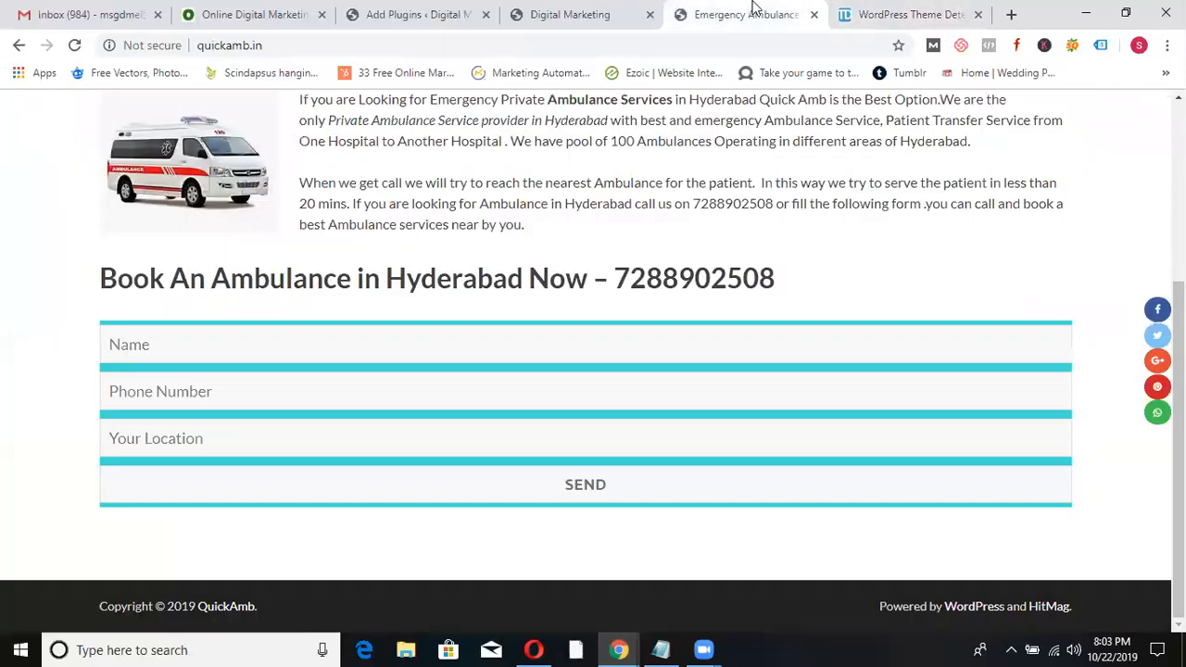
pyautogui.click(856, 11)
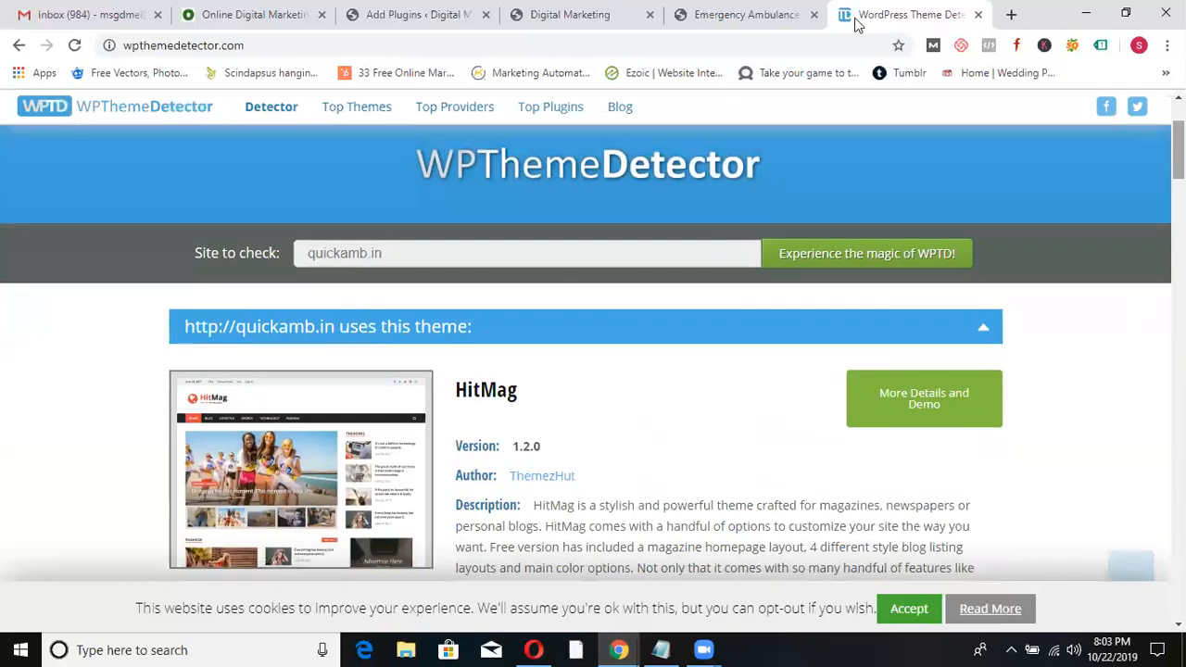
pyautogui.click(732, 11)
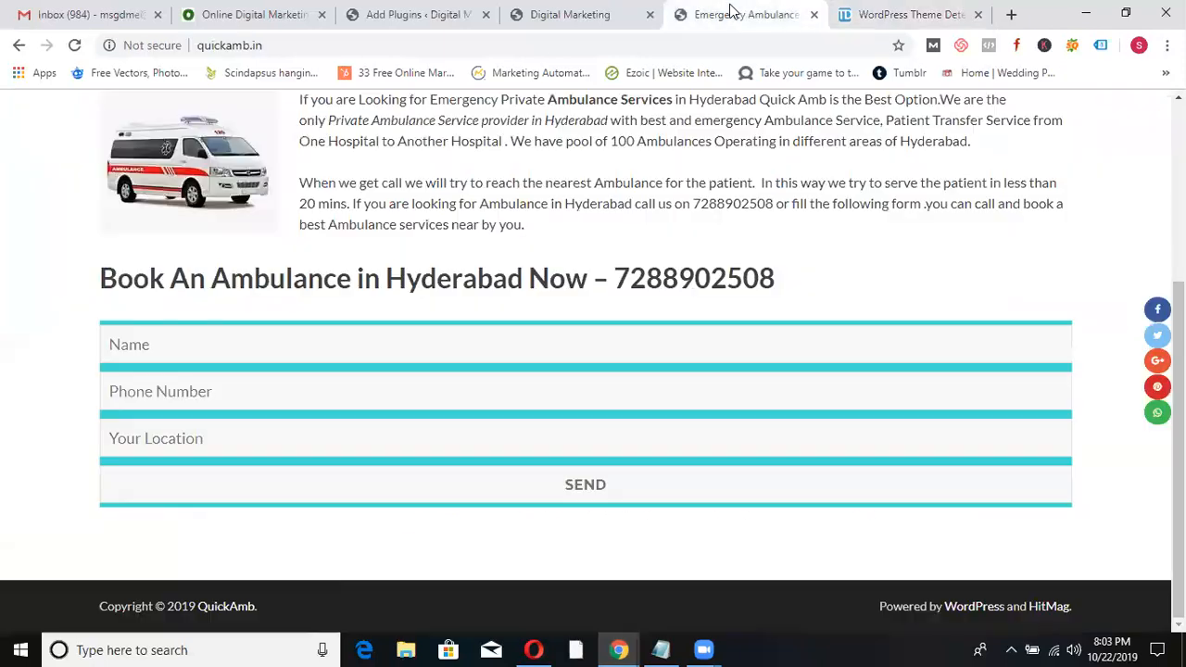
pyautogui.click(378, 46)
pyautogui.press('End')
pyautogui.write('/wp-admin')
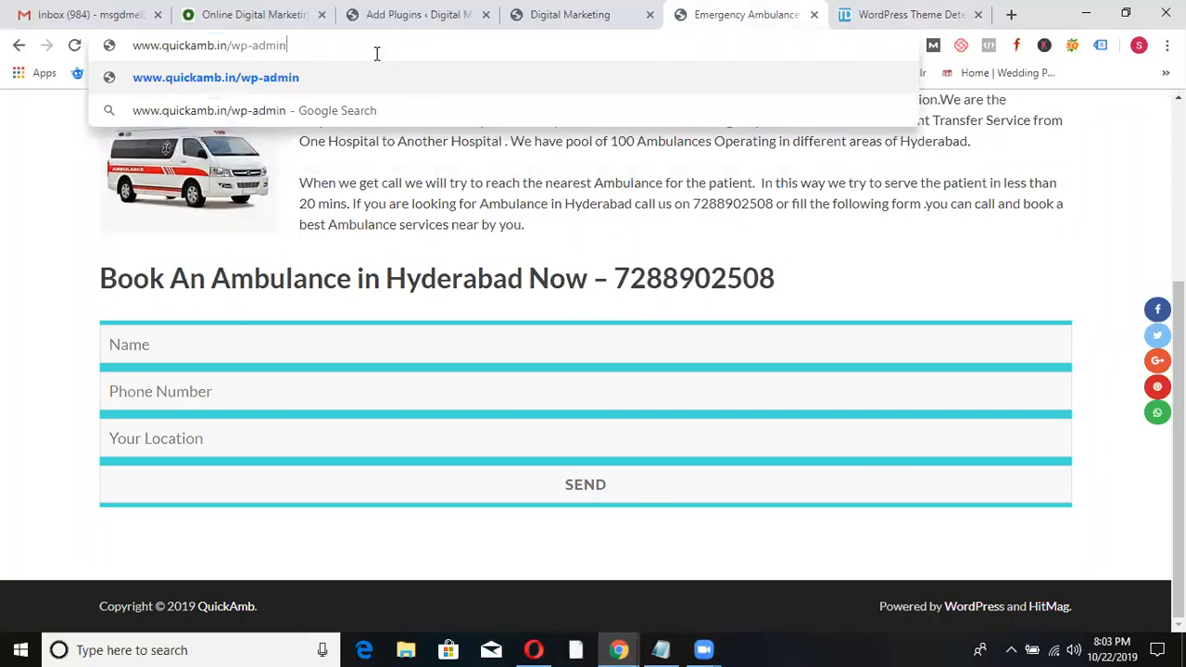
pyautogui.press('Return')
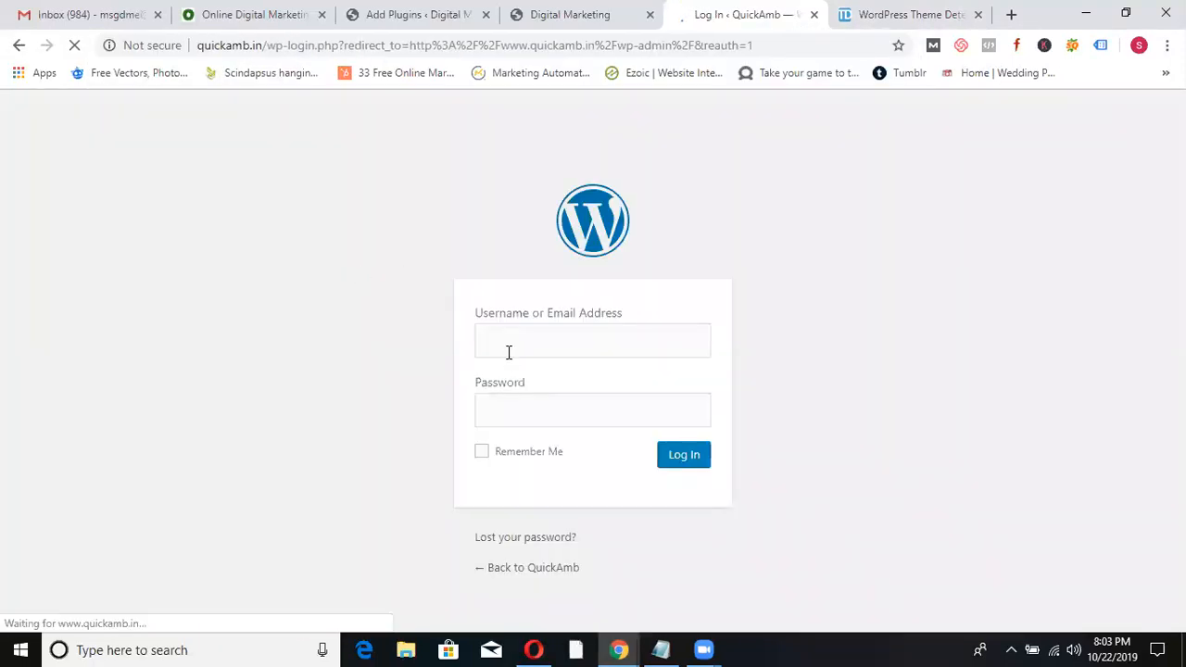
# - Log in with the admin username and account password
pyautogui.click(509, 352)
pyautogui.write('quickamb')
pyautogui.click(497, 418)
pyautogui.write('•')
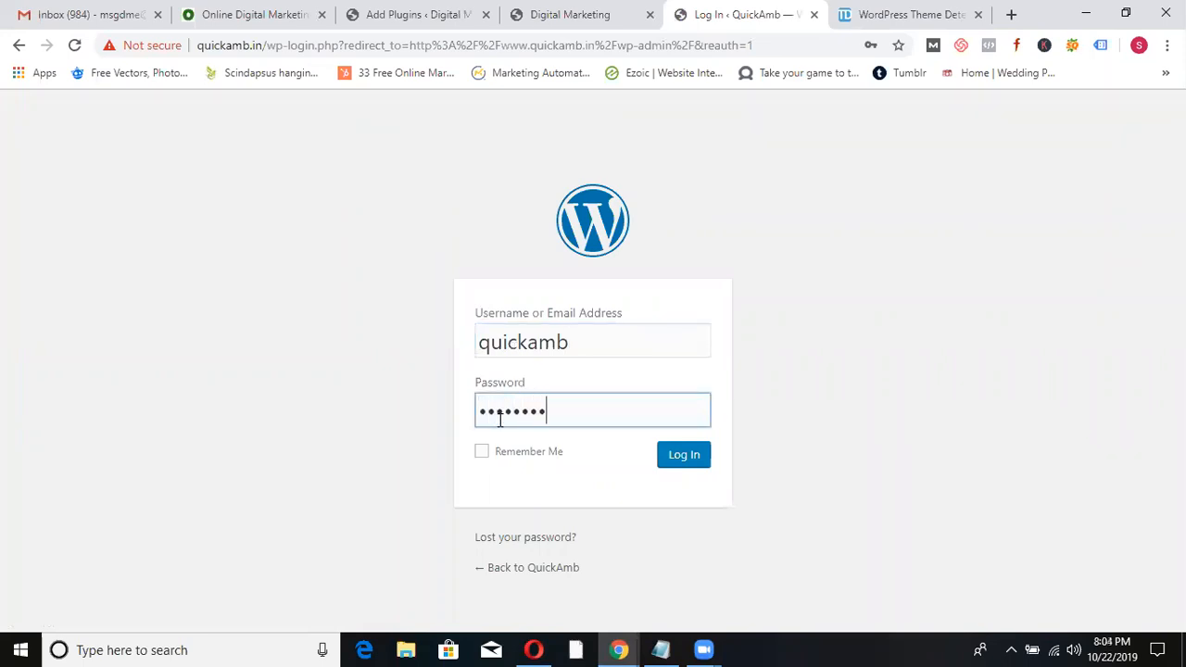
pyautogui.press('Return')
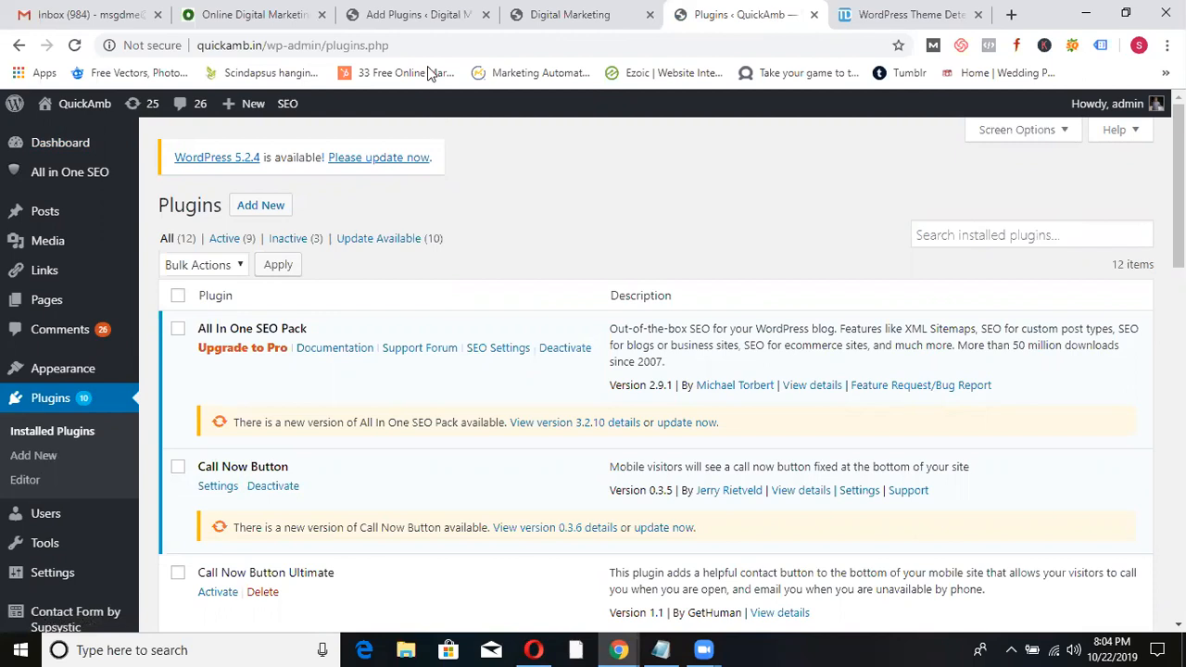
# - Search the Digital Marketing site's Add Plugins page for 'call now button'
pyautogui.click(424, 15)
pyautogui.write('all now button')
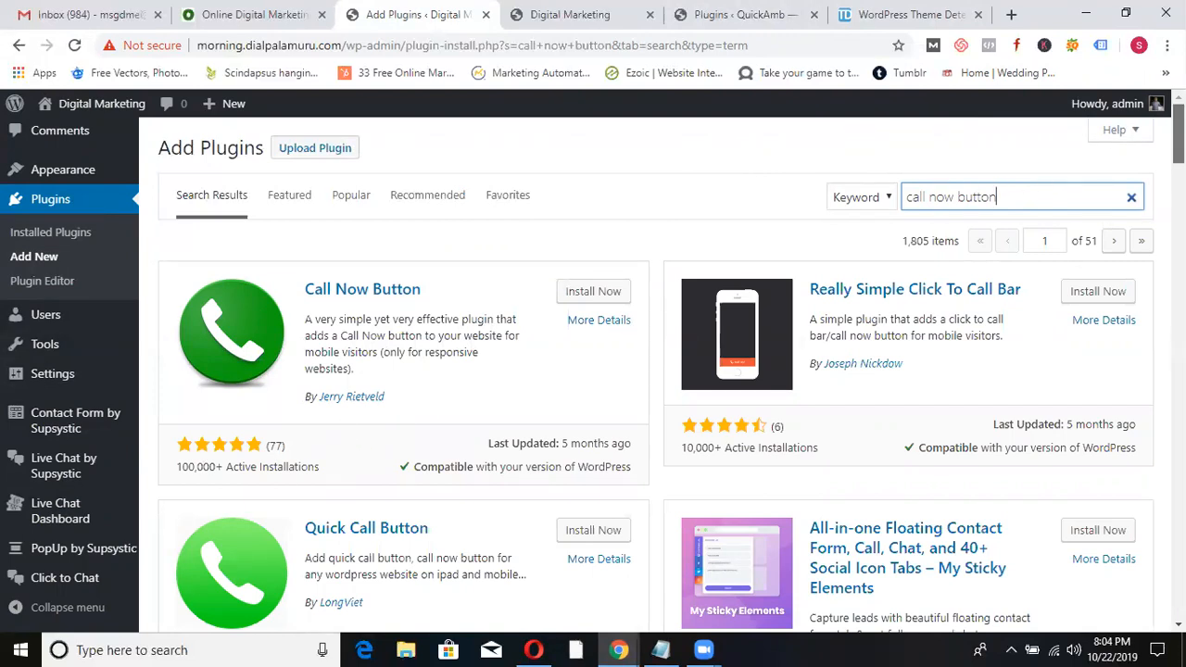
# - Open the Installed Plugins list (8 plugins, 6 active) and scroll down to Popup by Supsystic
pyautogui.click(53, 203)
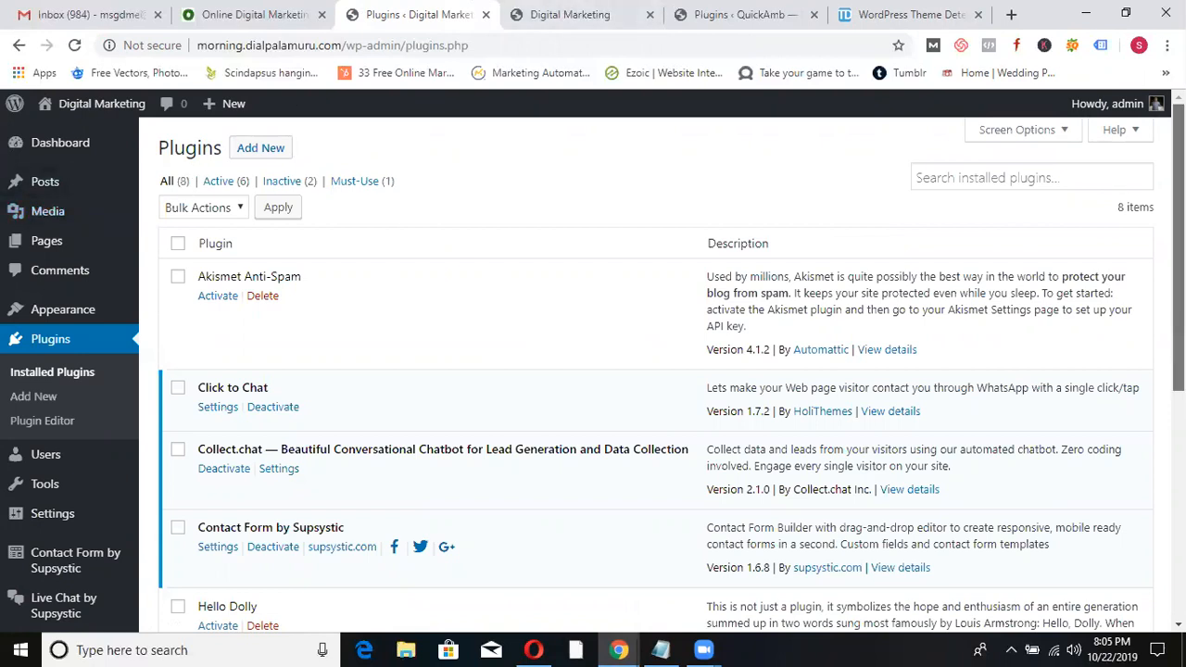
pyautogui.scroll(-4, 1148, 334)
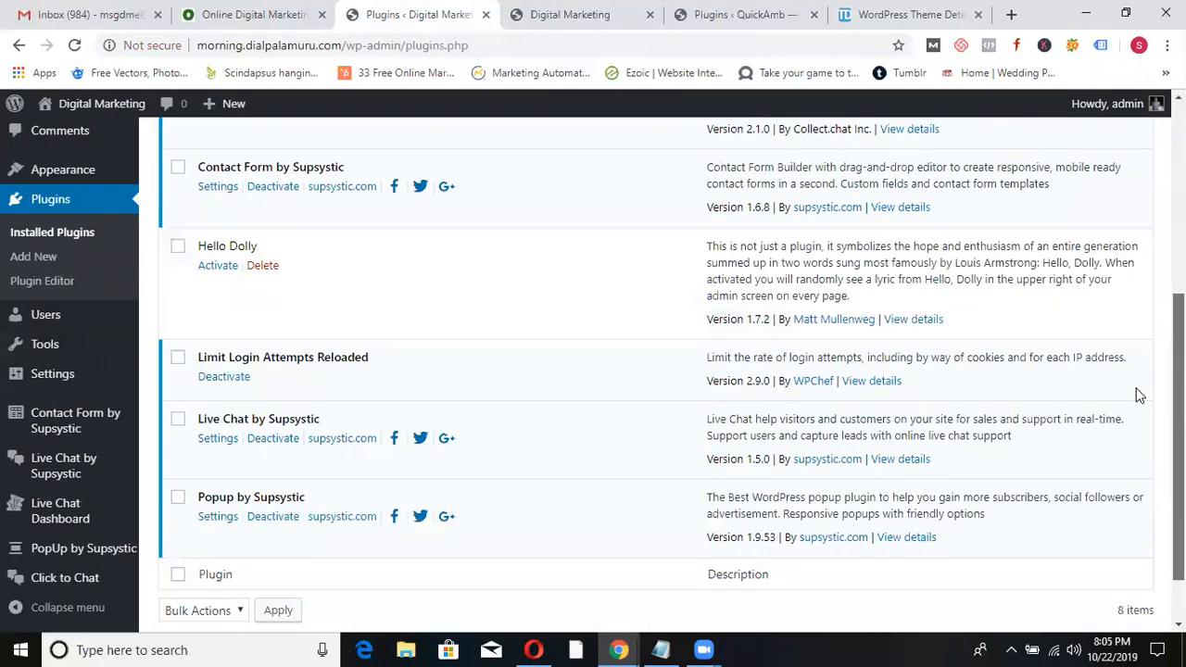
# - Deactivate Popup by Supsystic, choosing Other as the feedback reason and submitting
pyautogui.click(281, 521)
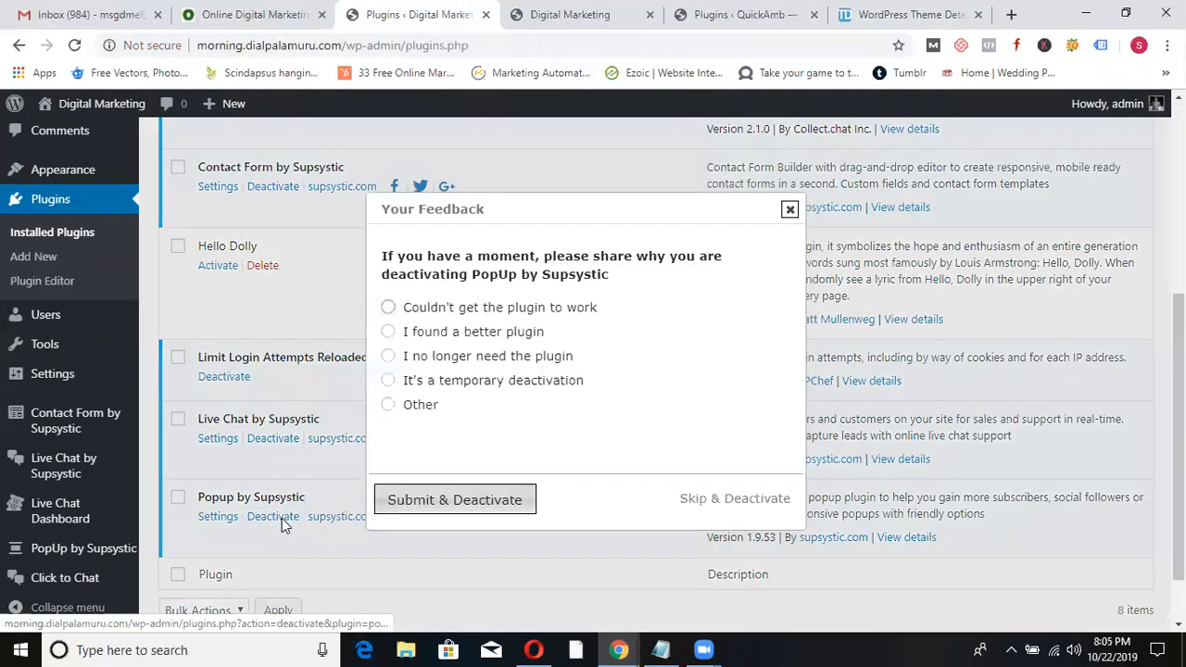
pyautogui.click(388, 406)
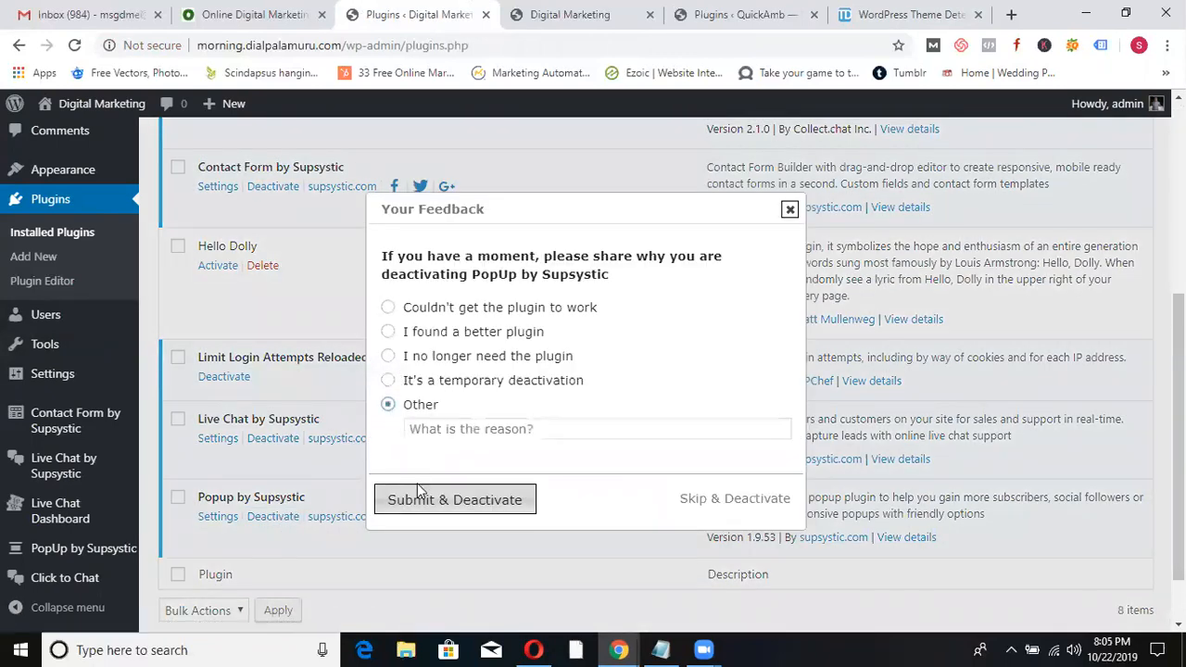
pyautogui.click(421, 495)
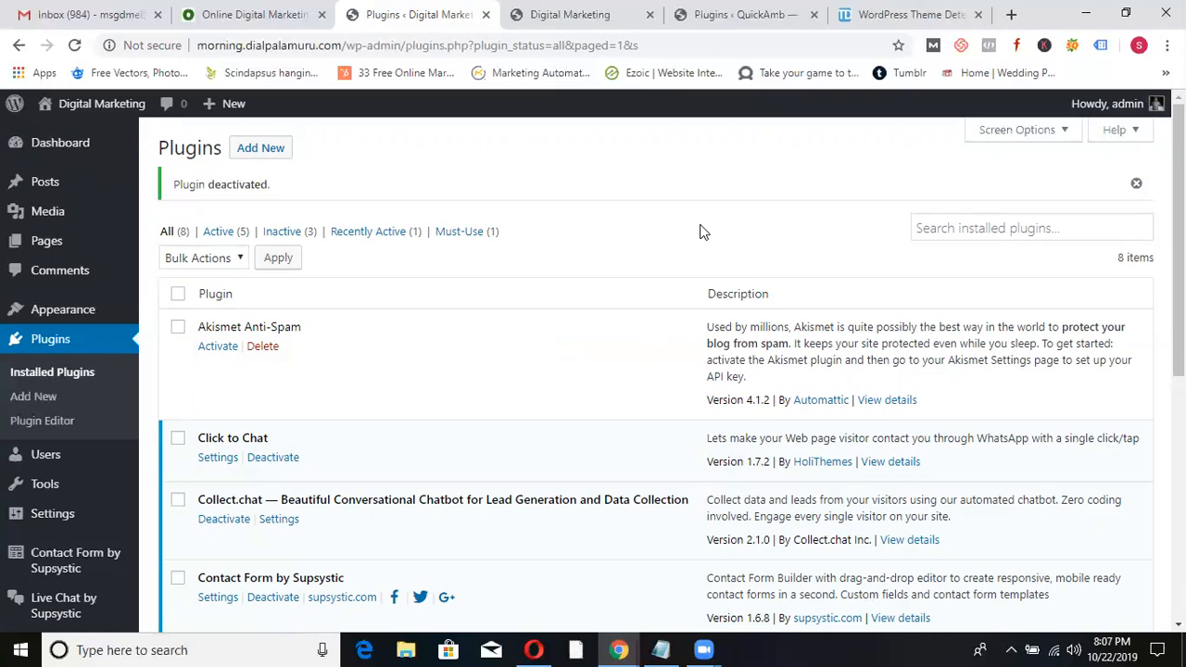
# - Scroll through the odmt.in homepage's course modules, enrolment form and free demo video
pyautogui.click(283, 16)
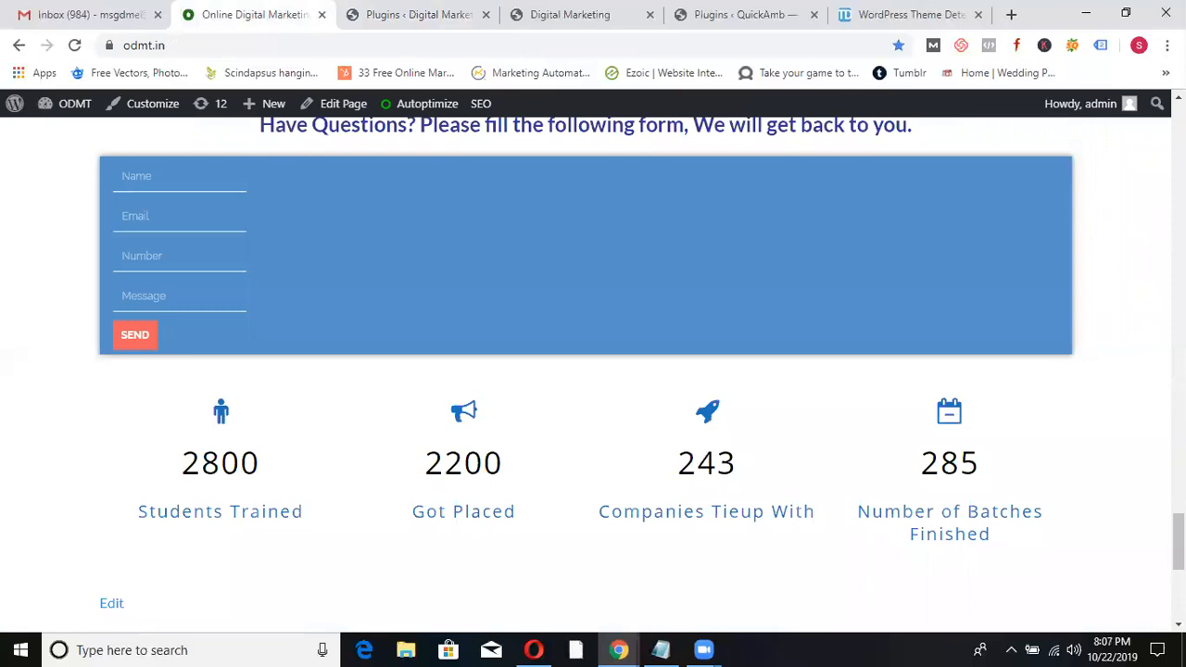
pyautogui.moveTo(1178, 542); pyautogui.dragTo(1178, 133)
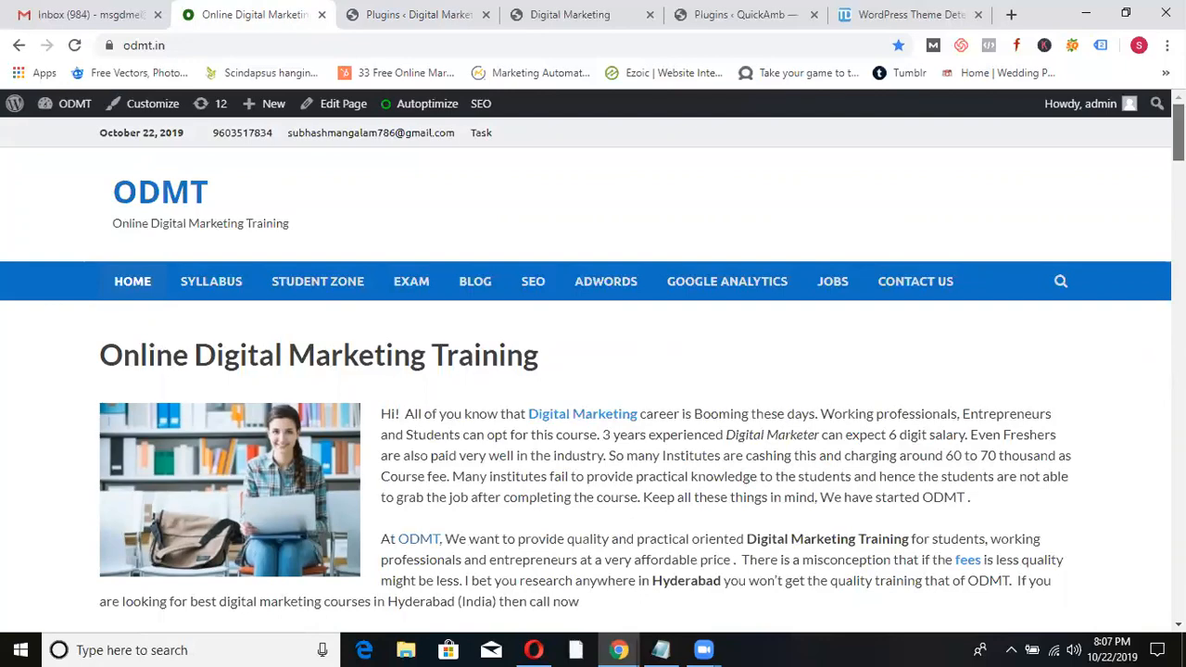
pyautogui.scroll(-3, 584, 370)
pyautogui.scroll(-6, 414, 622)
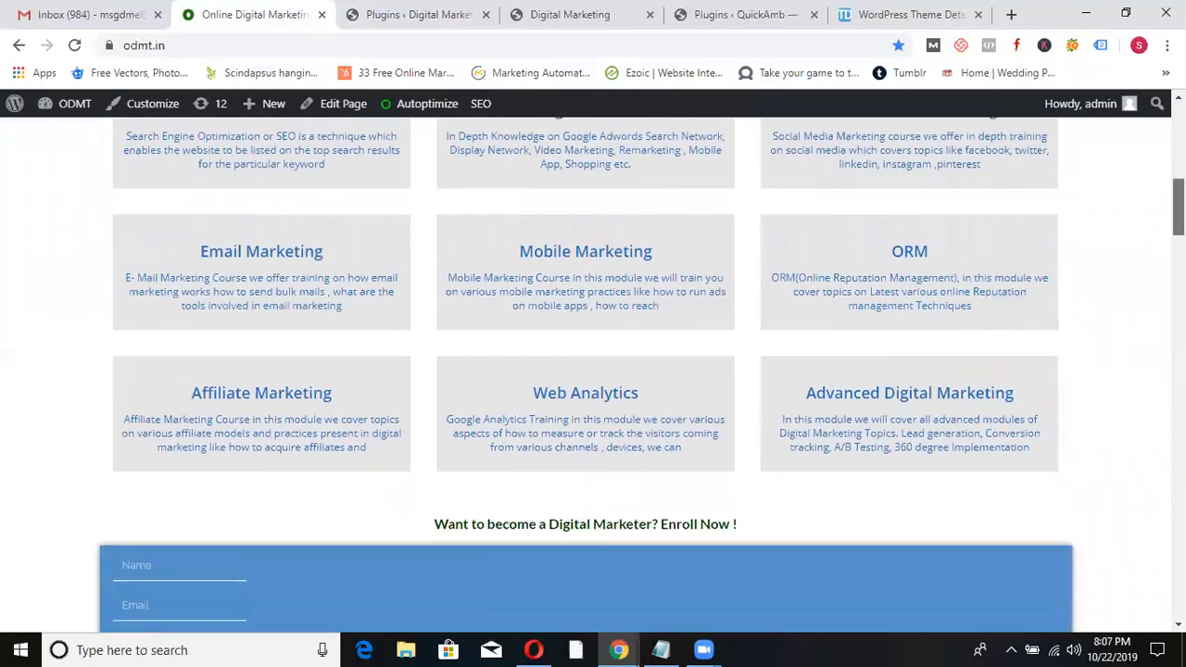
pyautogui.scroll(-4, 414, 622)
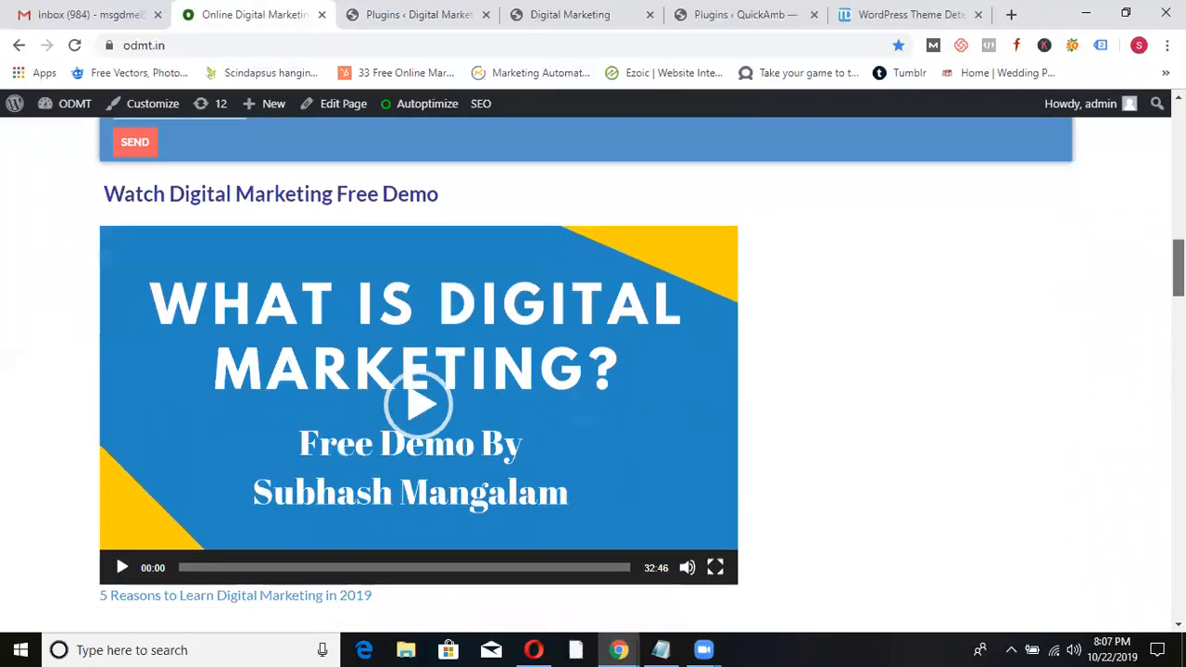